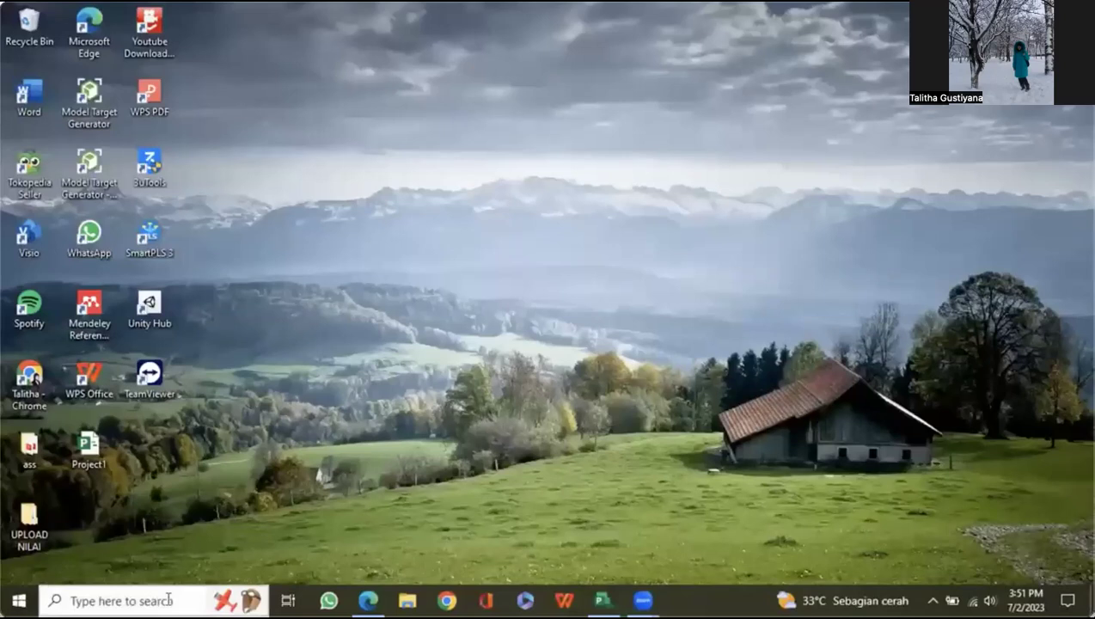
- Open the Windows Control Panel and bring up the Region date, time and number format settings
{"action": "left_click", "coordinate": [168, 599]}
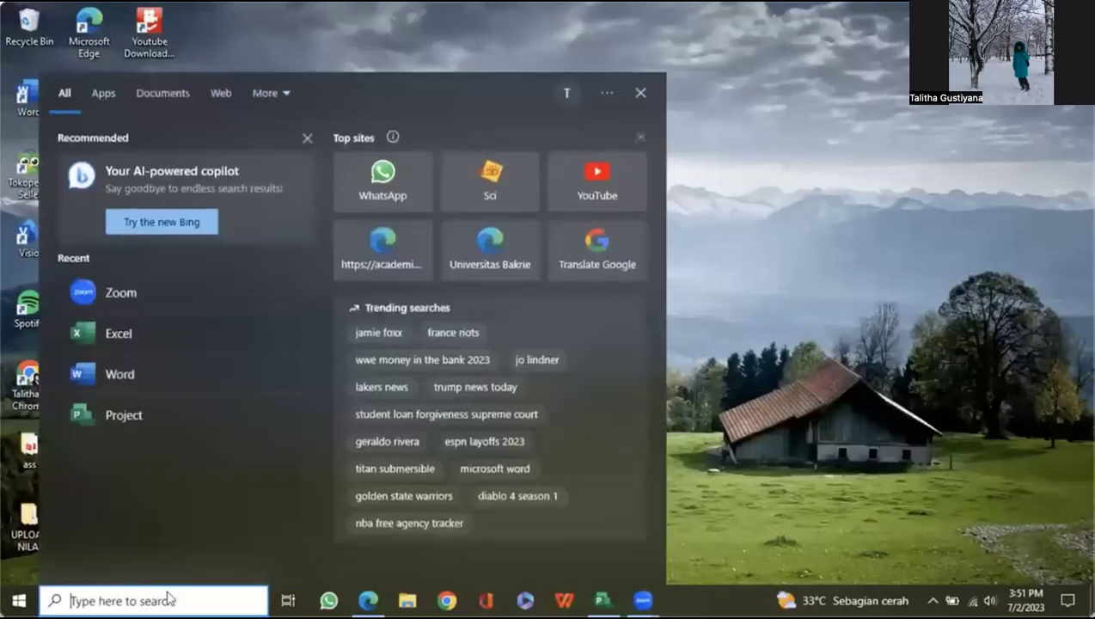
{"action": "type", "text": "cob"}
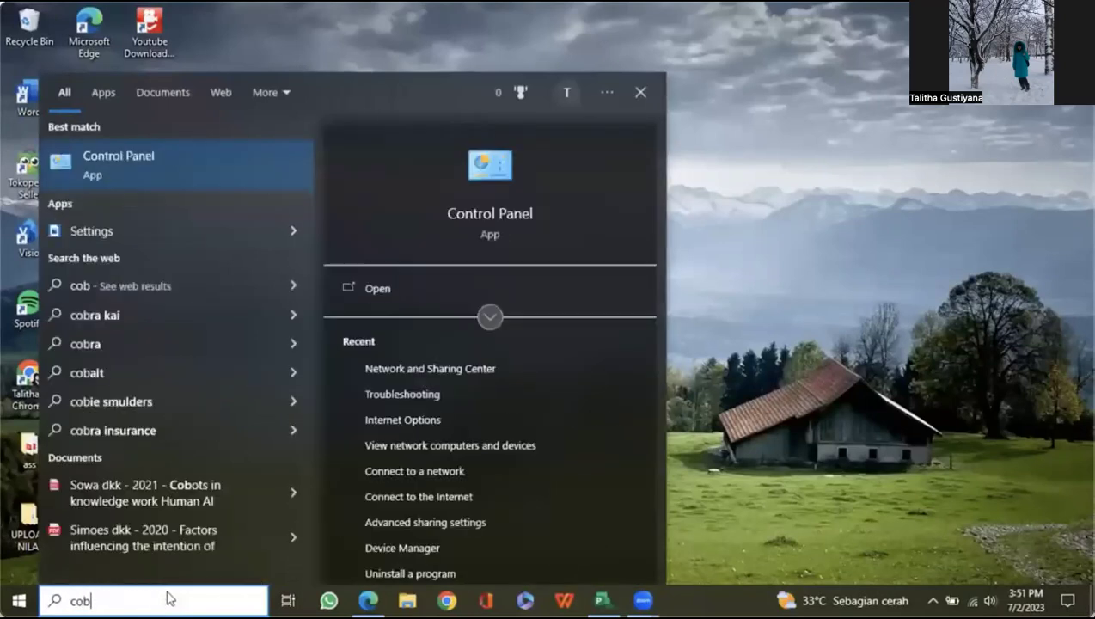
{"action": "key", "text": "BackSpace"}
{"action": "type", "text": "ntrol"}
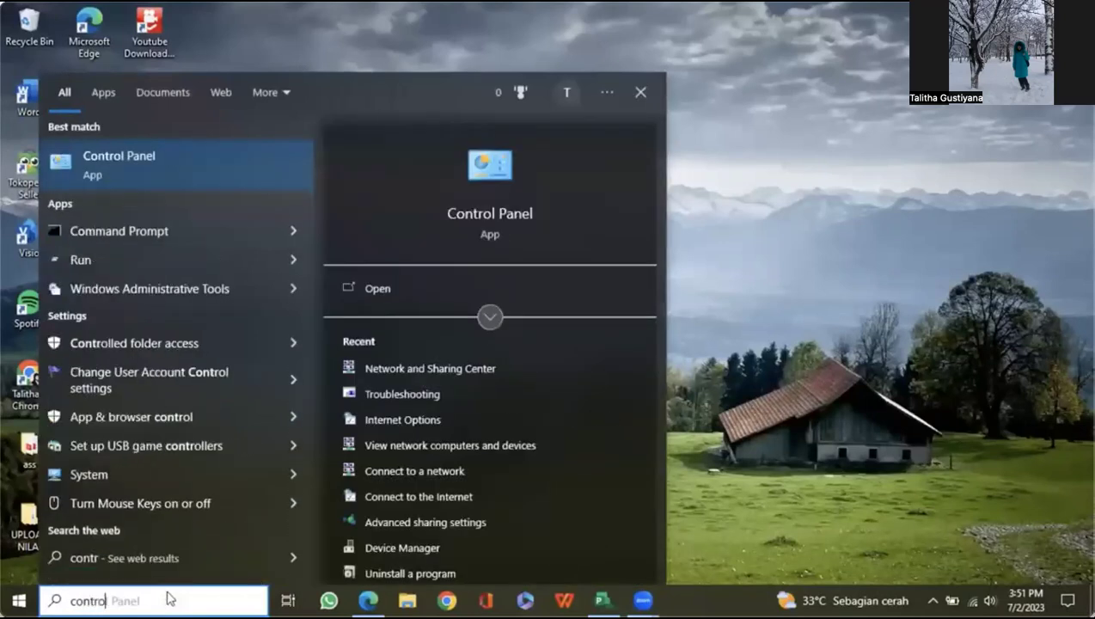
{"action": "left_click", "coordinate": [194, 176]}
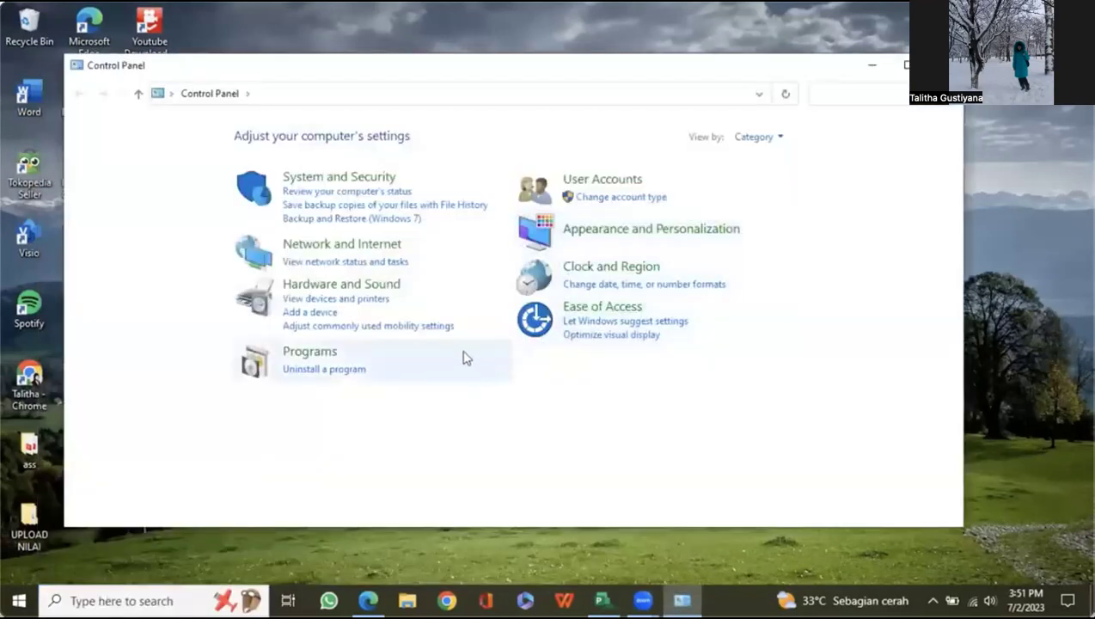
{"action": "left_click", "coordinate": [637, 274]}
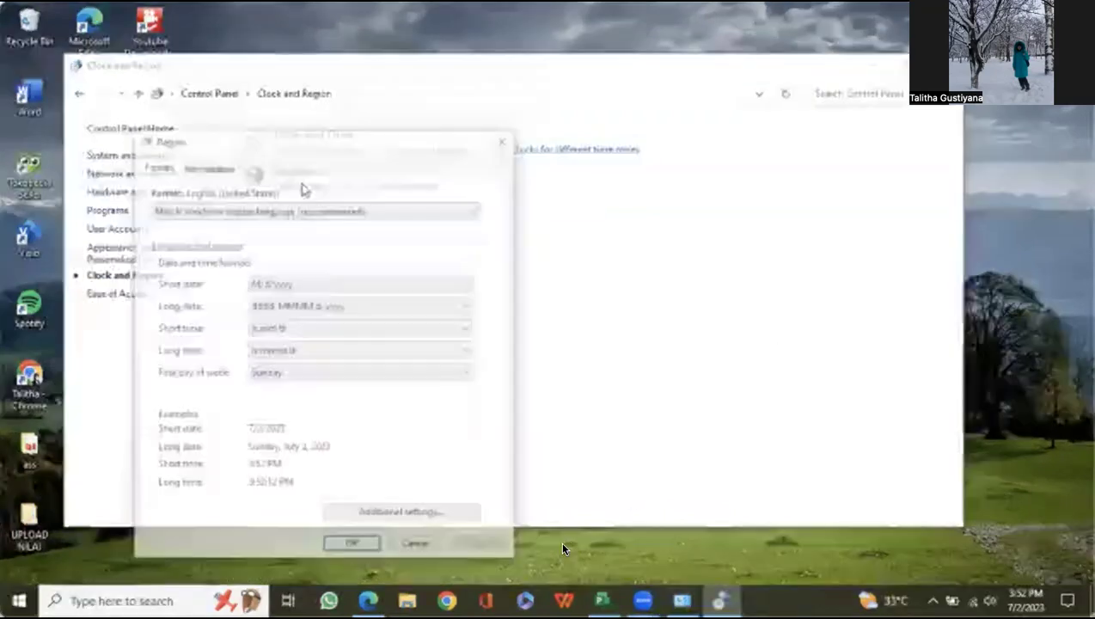
- Set the Windows regional format to Indonesian (Indonesia) and apply it
{"action": "left_click", "coordinate": [387, 212]}
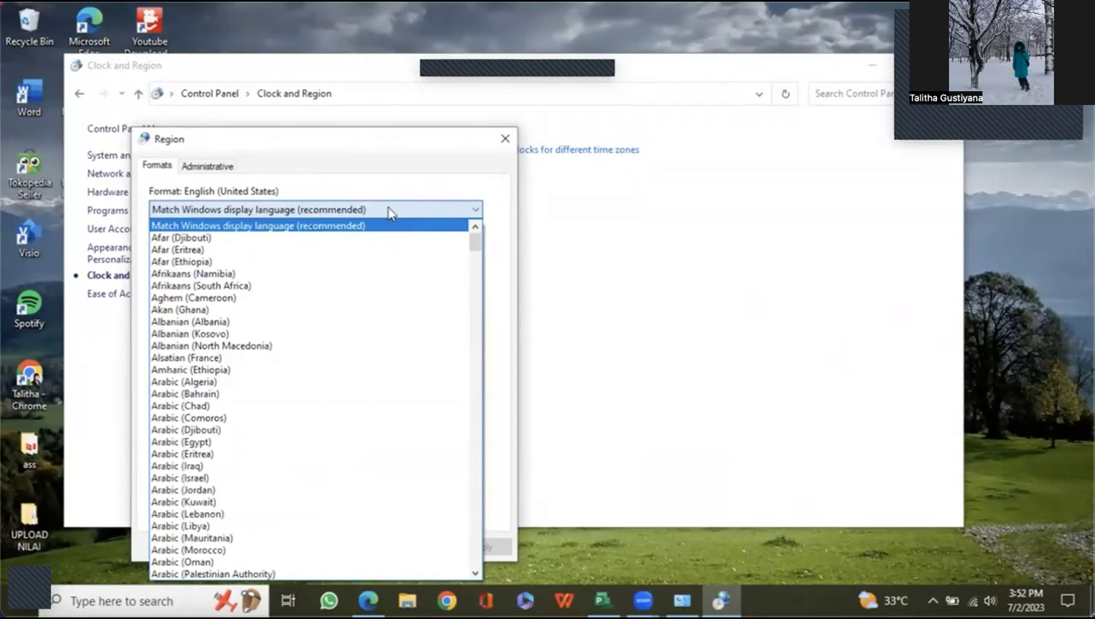
{"action": "key", "text": "i"}
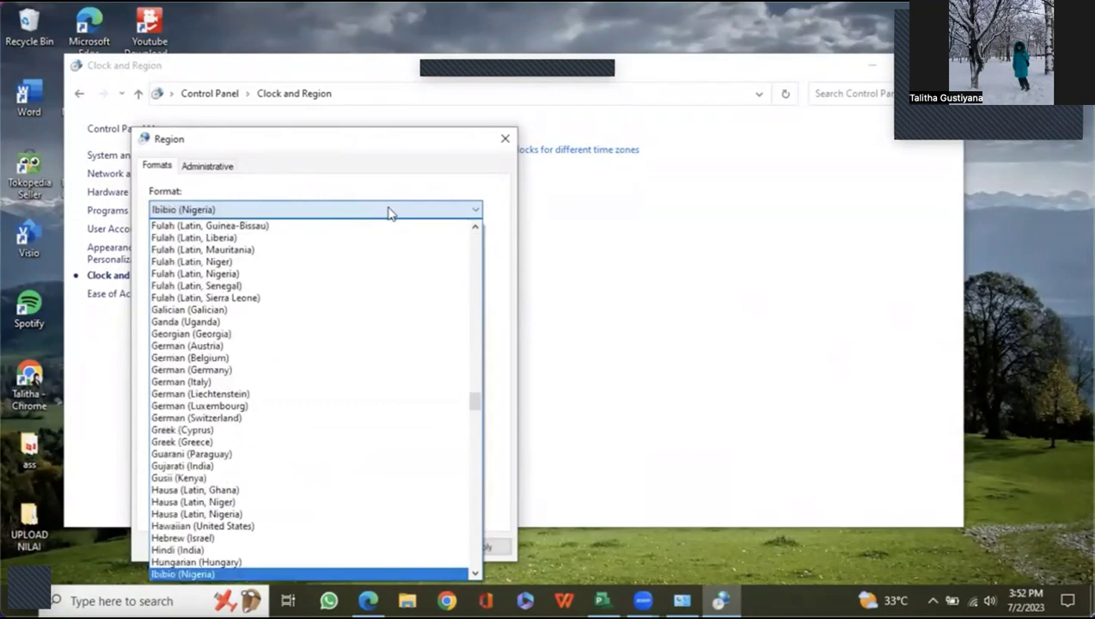
{"action": "key", "text": "Down"}
{"action": "key", "text": "Down"}
{"action": "key", "text": "Down"}
{"action": "key", "text": "Down"}
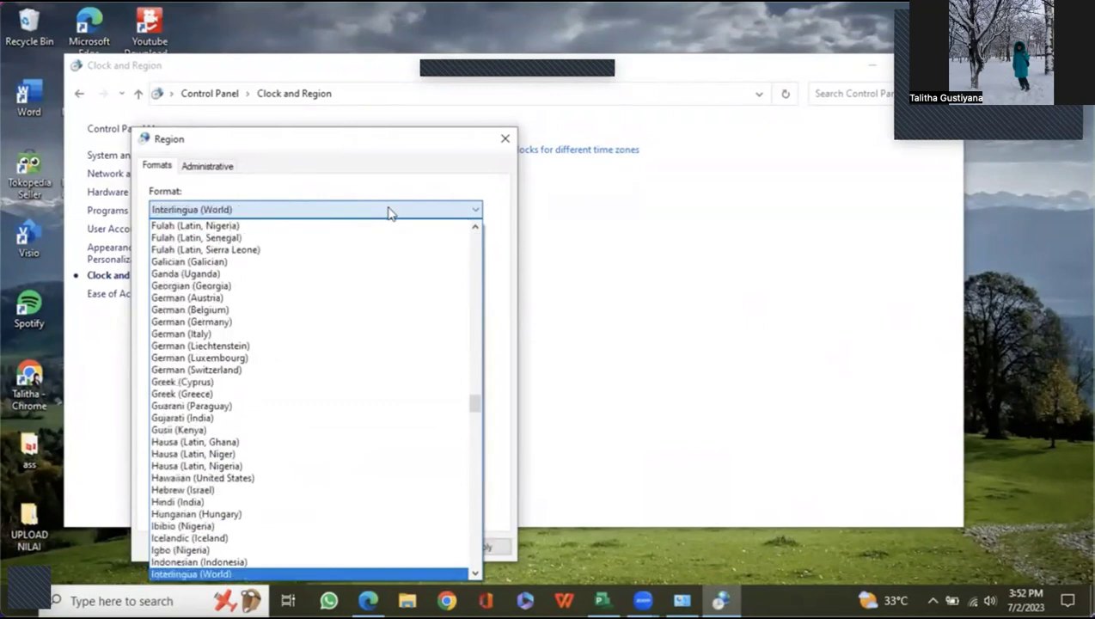
{"action": "key", "text": "Up"}
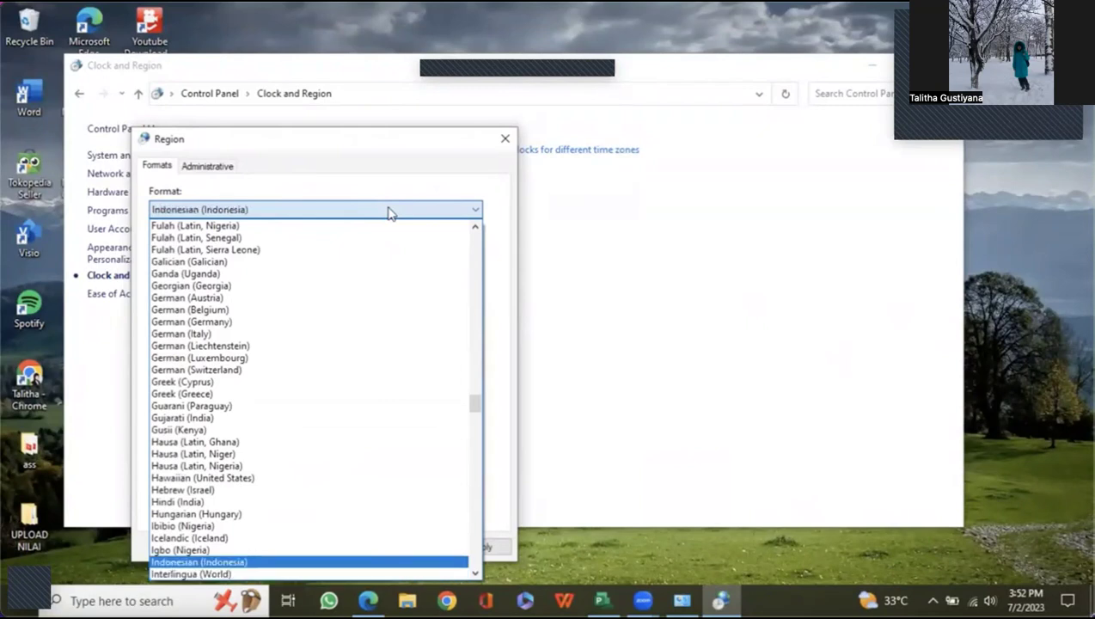
{"action": "left_click", "coordinate": [228, 563]}
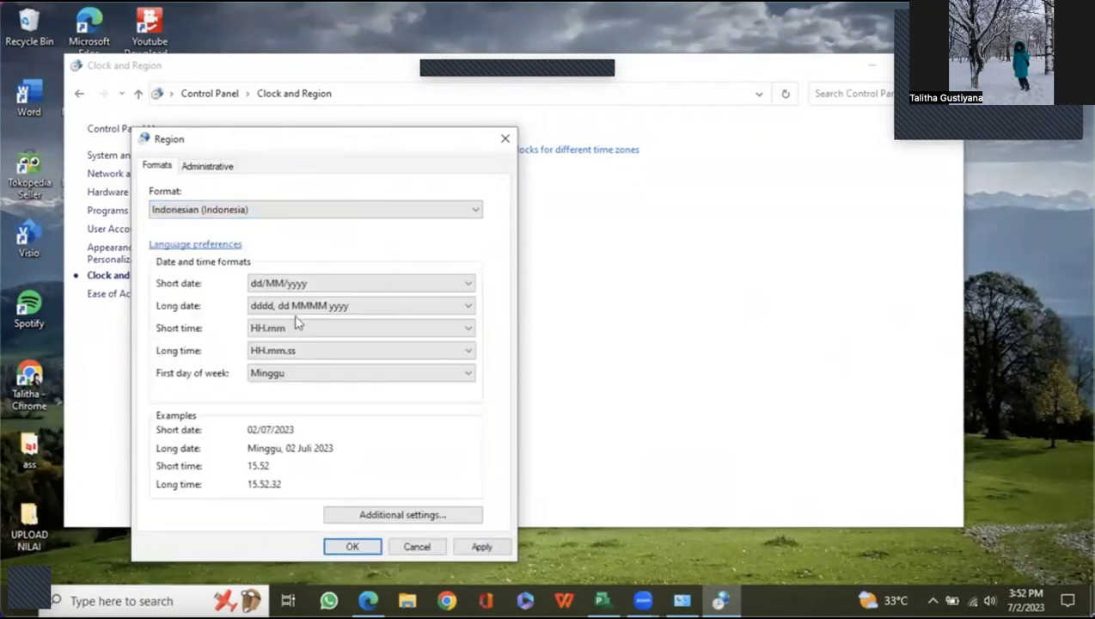
{"action": "left_click", "coordinate": [354, 547]}
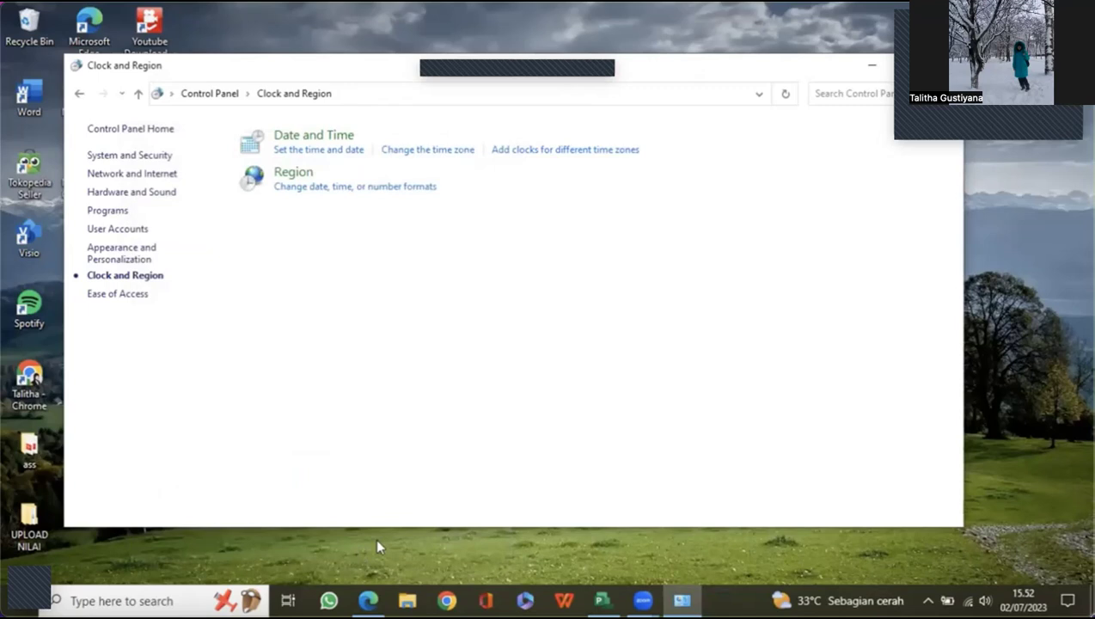
{"action": "left_click", "coordinate": [378, 547]}
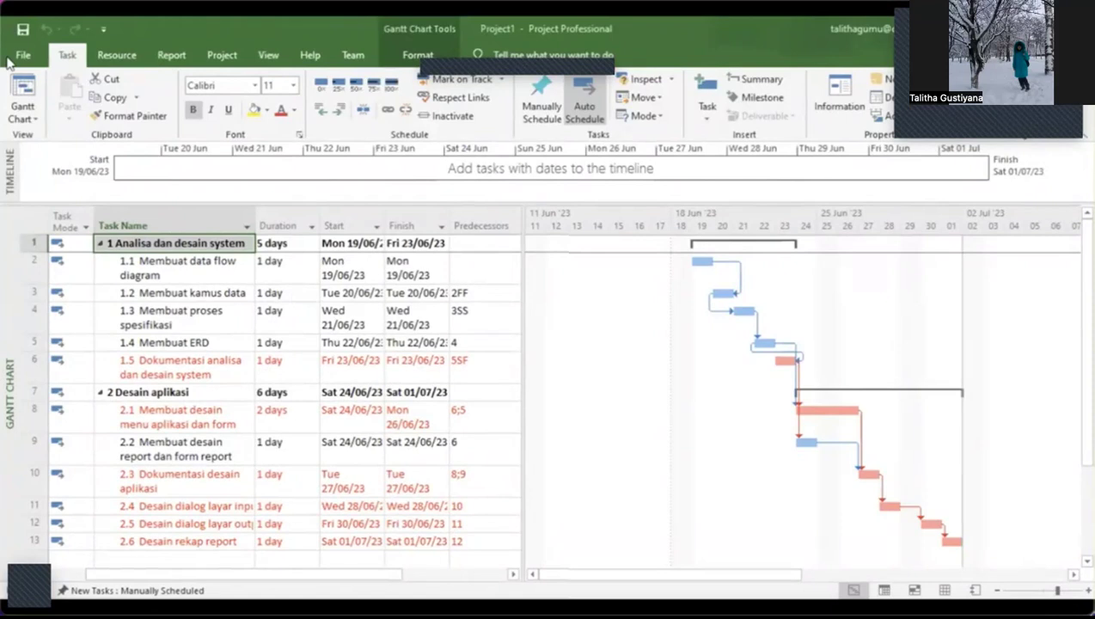
- Switch to Microsoft Project and set Project1's currency to IDR with 0 decimal digits in the display options
{"action": "left_click", "coordinate": [171, 55]}
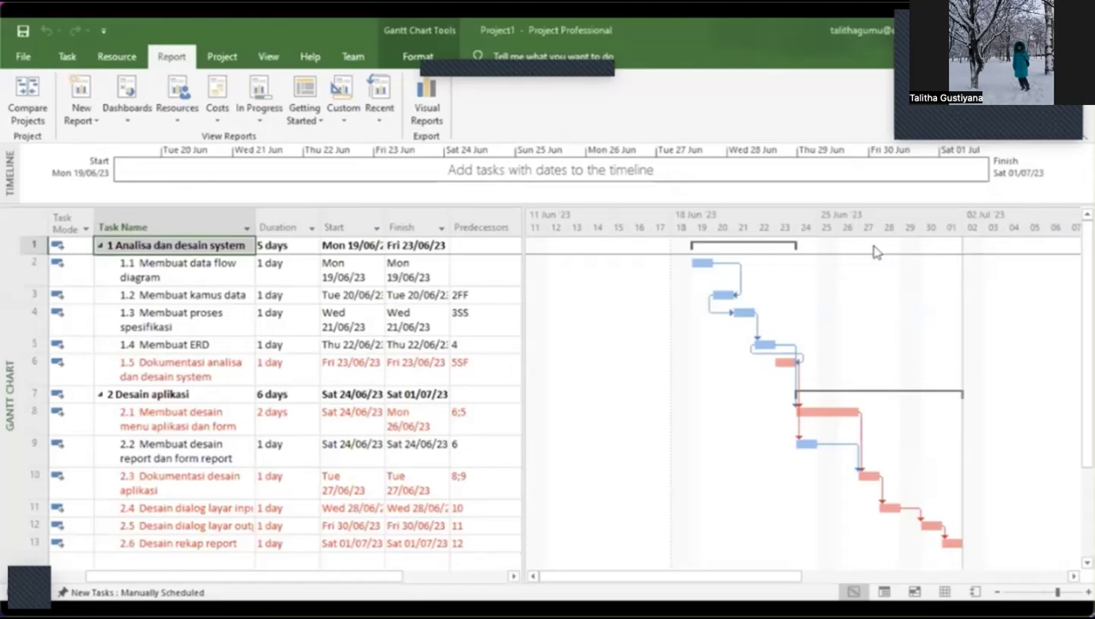
{"action": "left_click", "coordinate": [23, 58]}
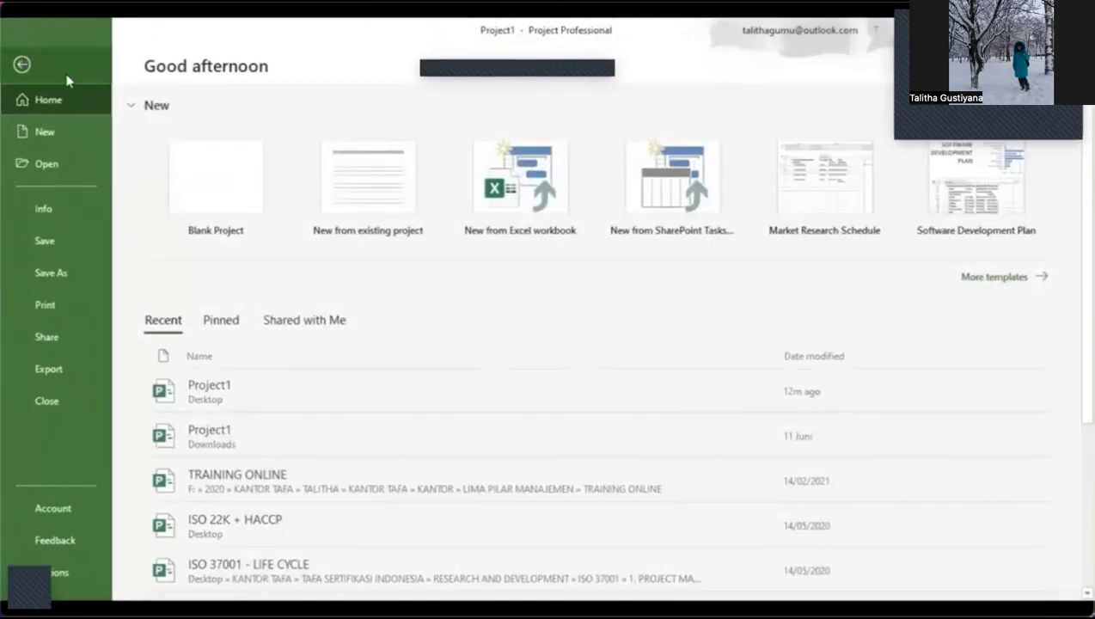
{"action": "left_click", "coordinate": [52, 574]}
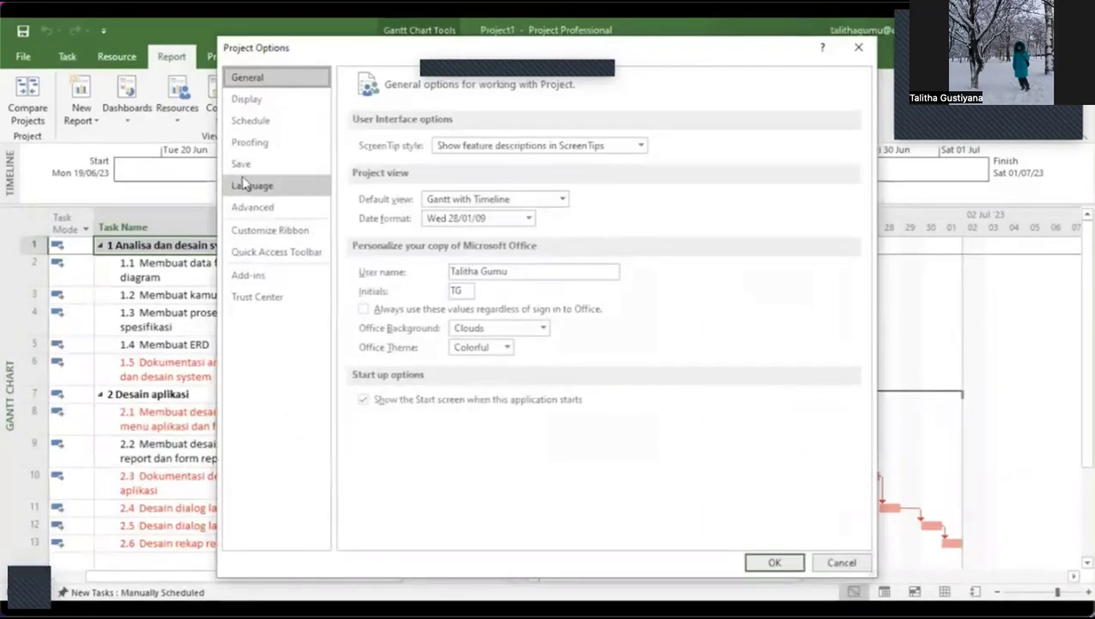
{"action": "left_click", "coordinate": [305, 102]}
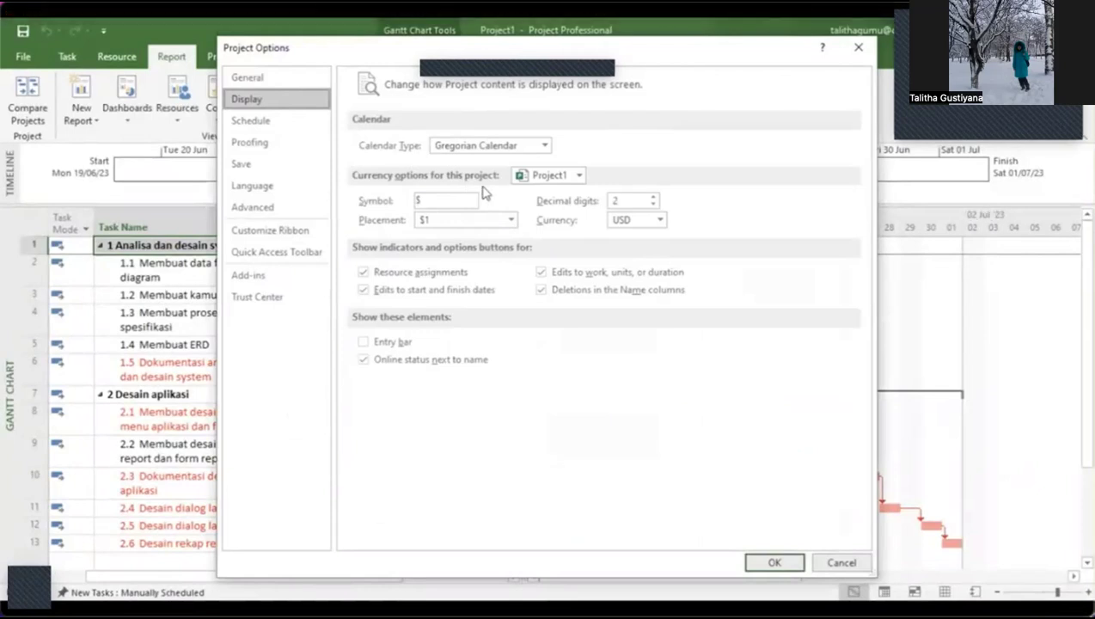
{"action": "left_click", "coordinate": [660, 221]}
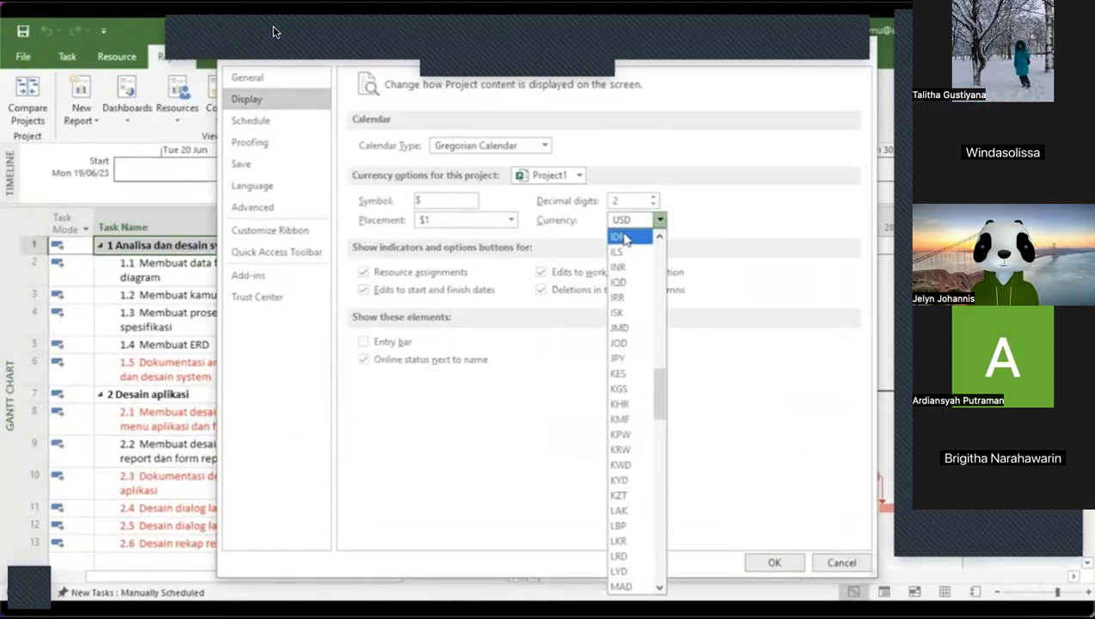
{"action": "left_click", "coordinate": [625, 238]}
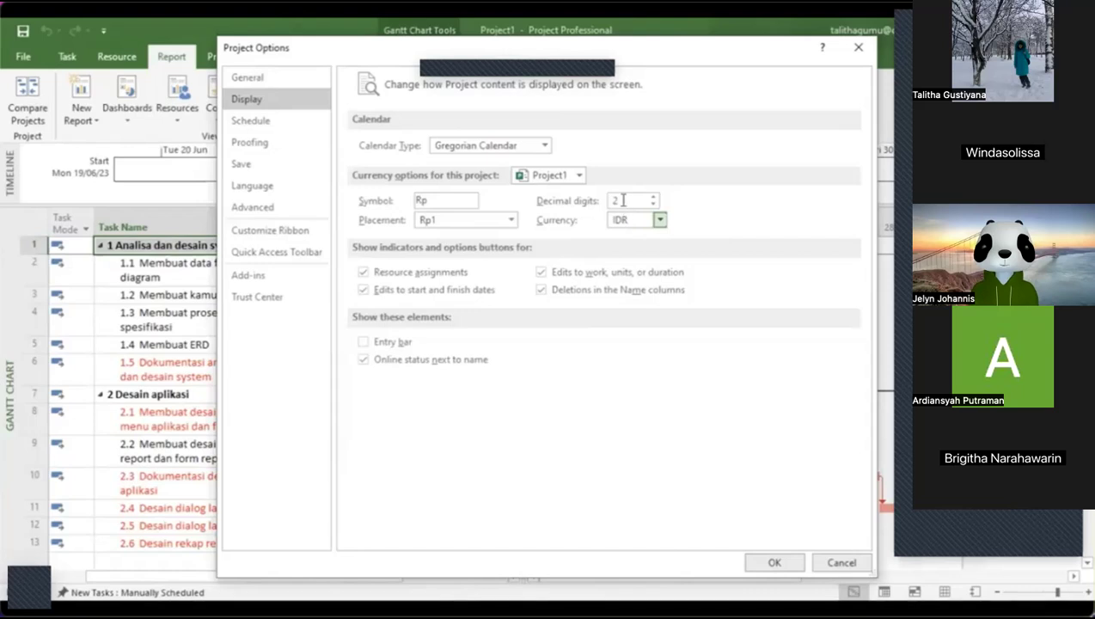
{"action": "left_click", "coordinate": [654, 204]}
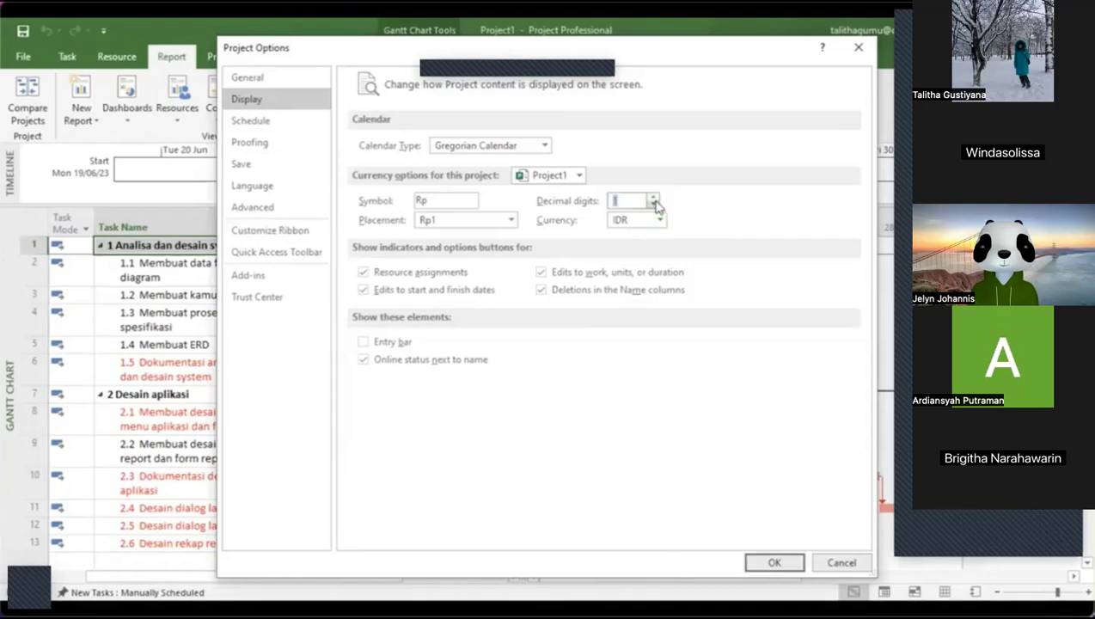
{"action": "left_click", "coordinate": [654, 204]}
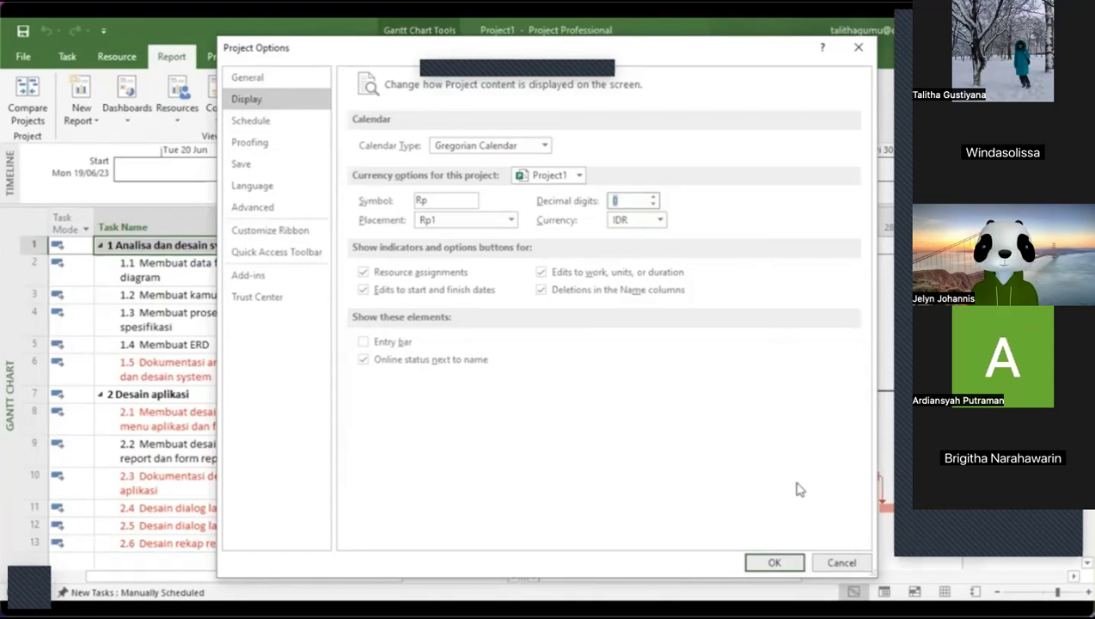
{"action": "left_click", "coordinate": [774, 562]}
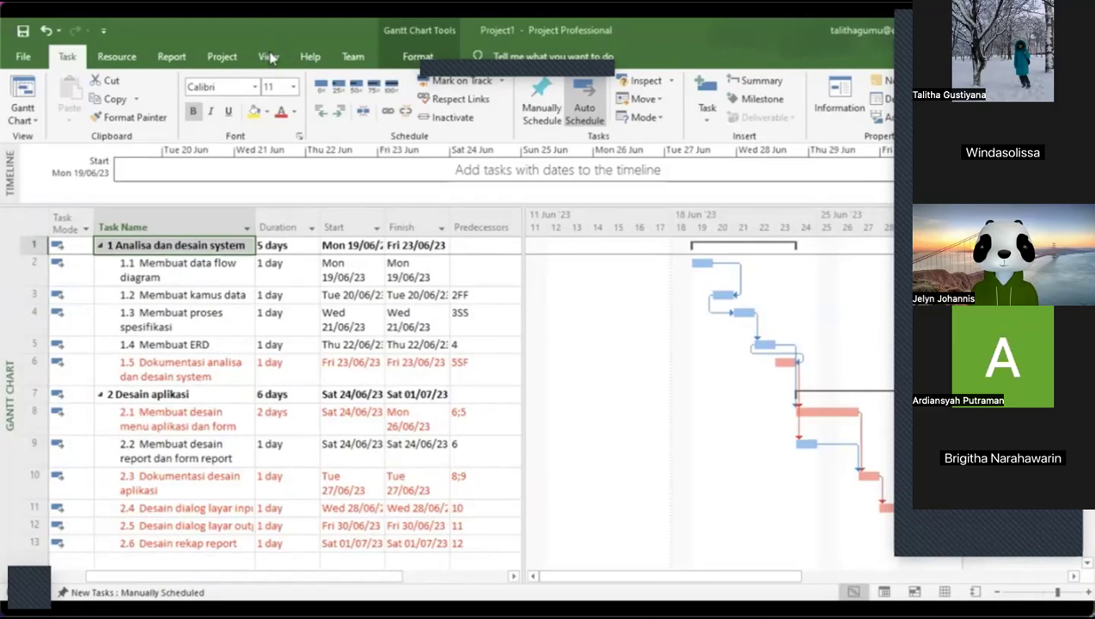
- Switch the project from the Gantt chart to the Resource Sheet view
{"action": "left_click", "coordinate": [269, 58]}
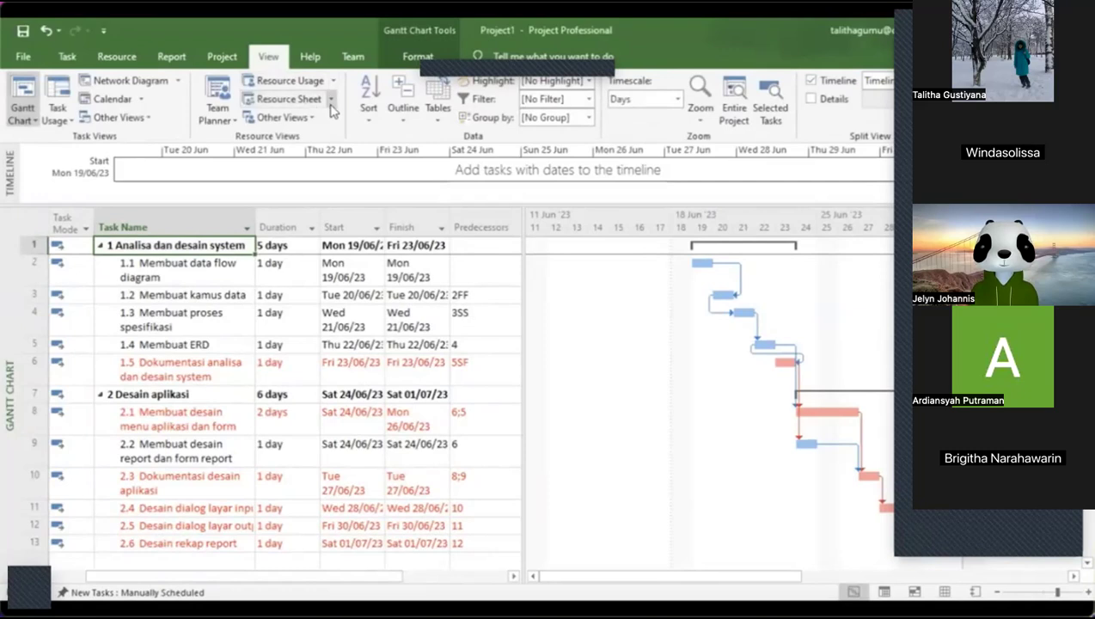
{"action": "left_click", "coordinate": [330, 100]}
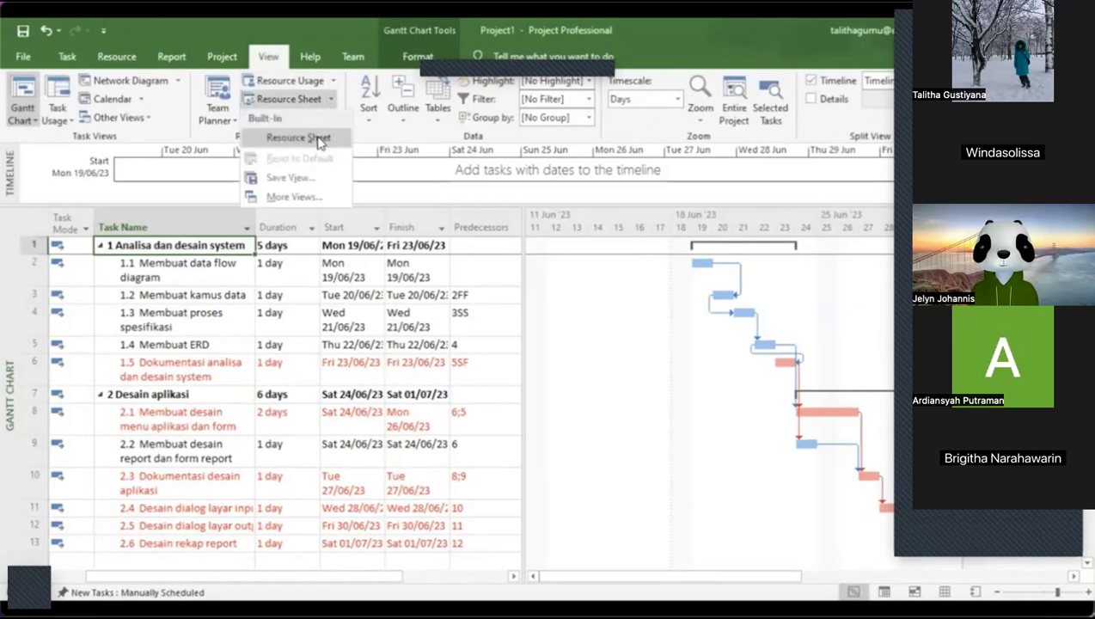
{"action": "left_click", "coordinate": [298, 138]}
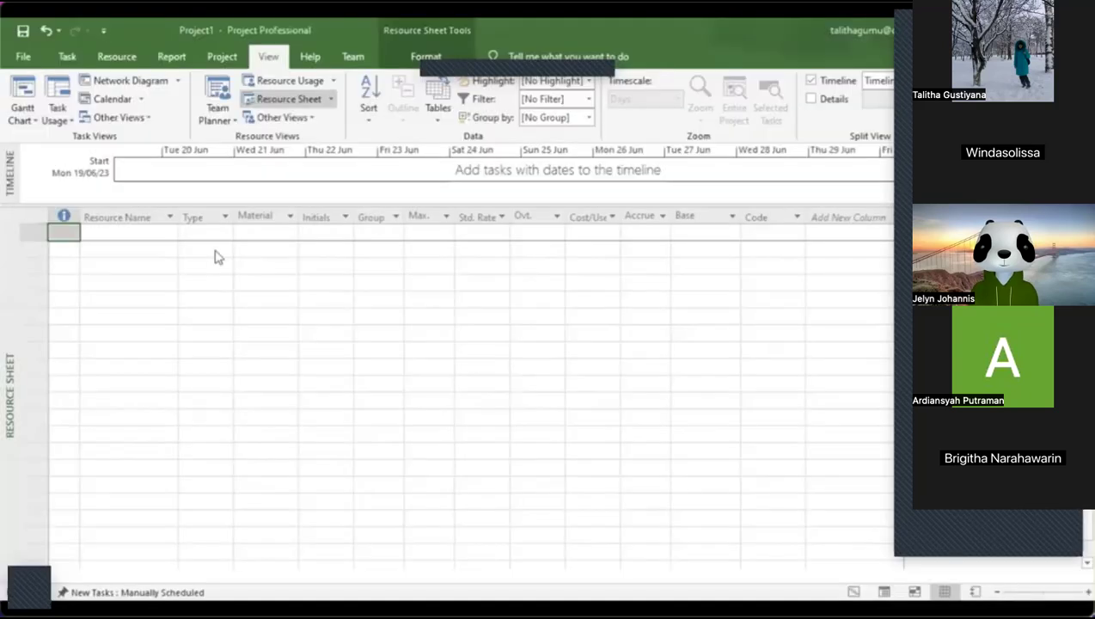
- Add a work resource named Programmer in the first row of the resource sheet
{"action": "left_click", "coordinate": [159, 234]}
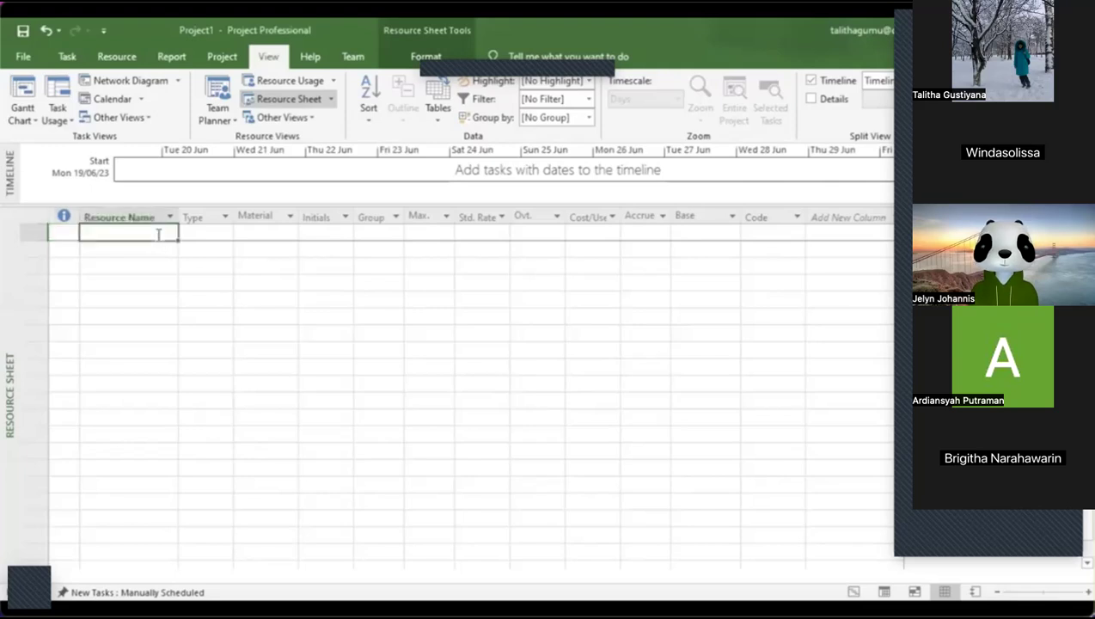
{"action": "left_click", "coordinate": [158, 234]}
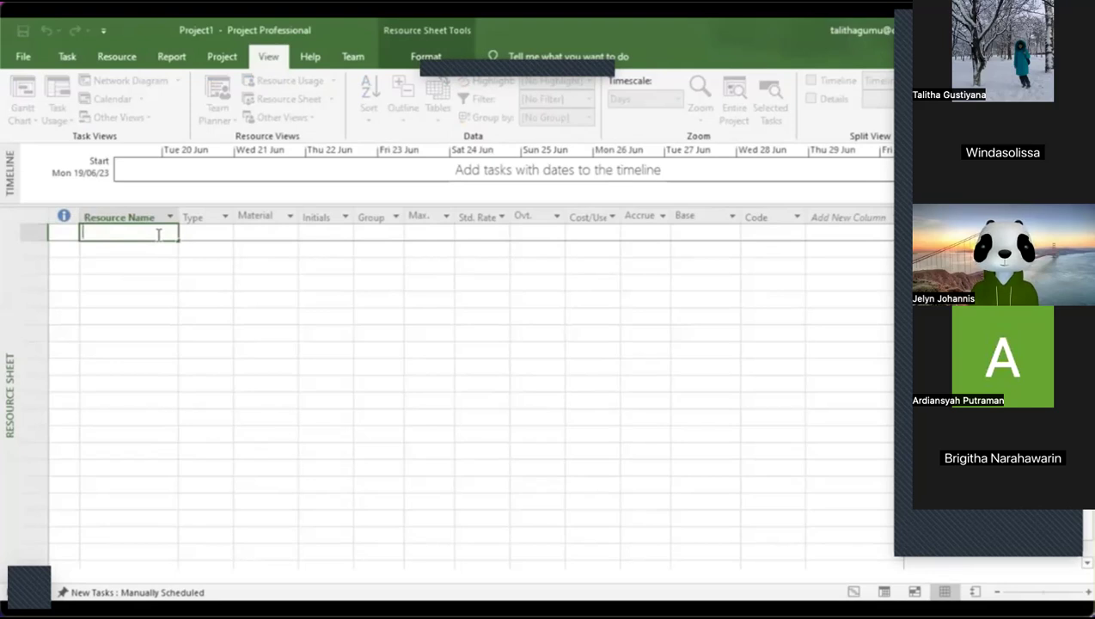
{"action": "type", "text": "P"}
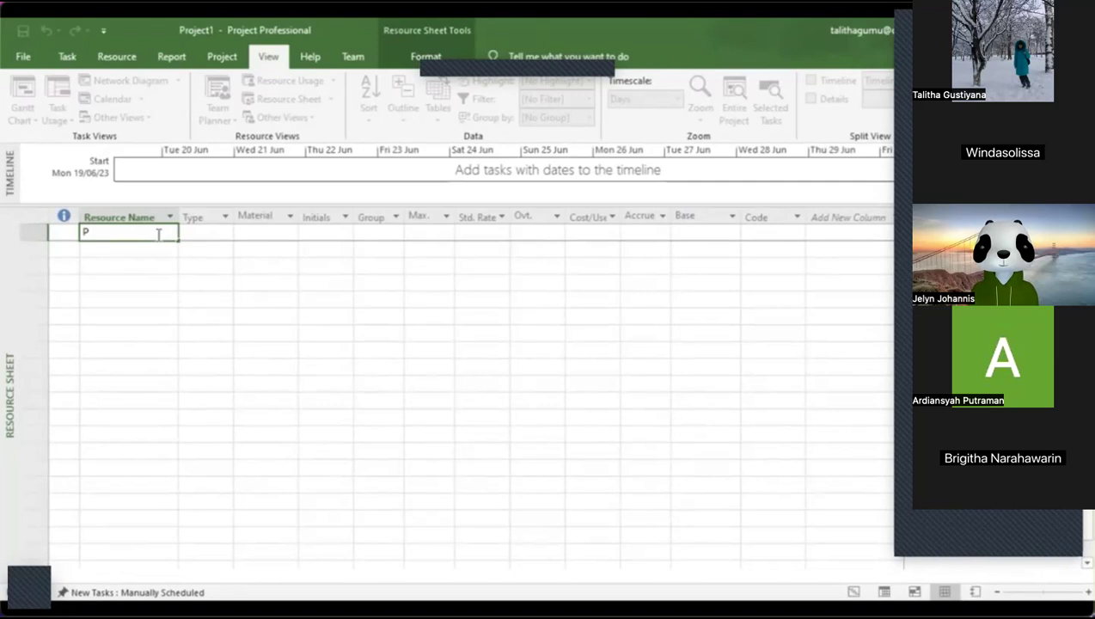
{"action": "type", "text": "rogrammer"}
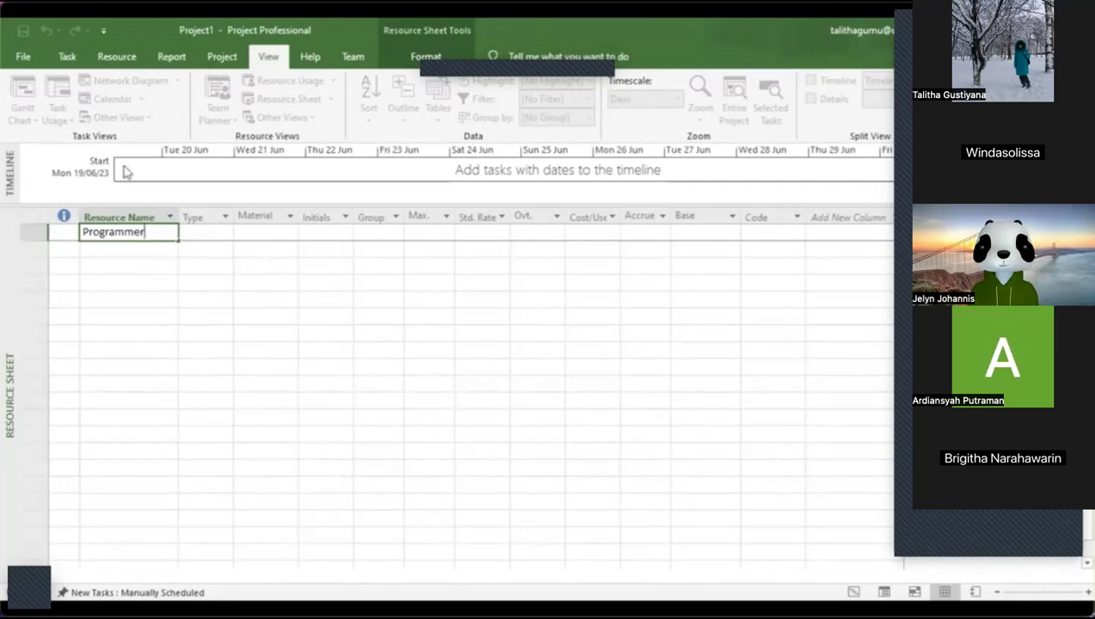
{"action": "left_click", "coordinate": [218, 233]}
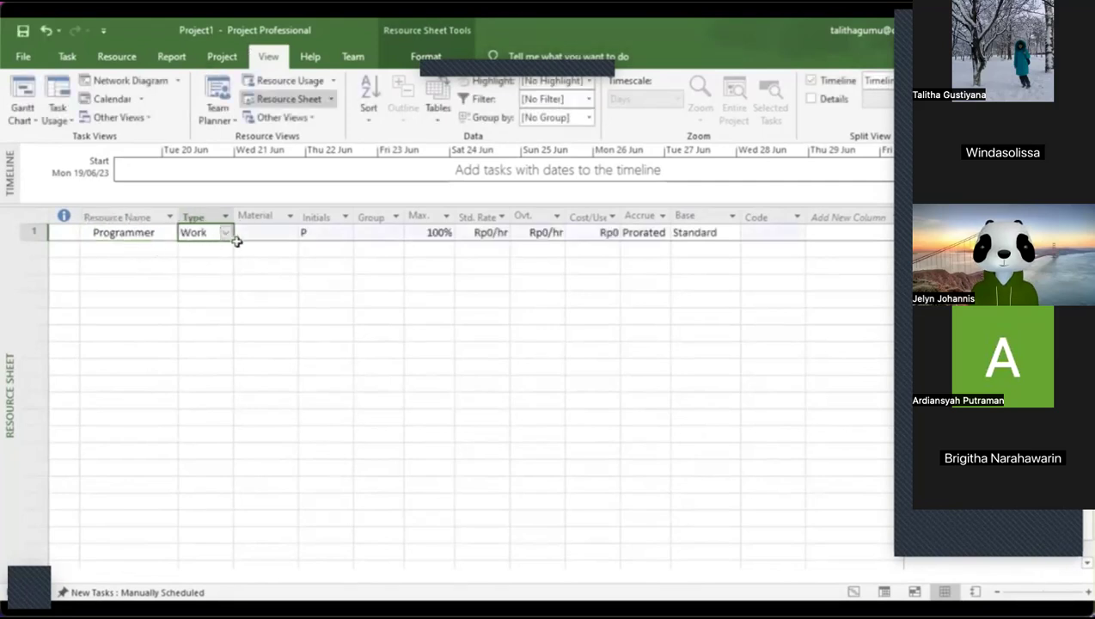
- Set the Programmer resource's standard rate to Rp20.000/hr
{"action": "left_click", "coordinate": [153, 250]}
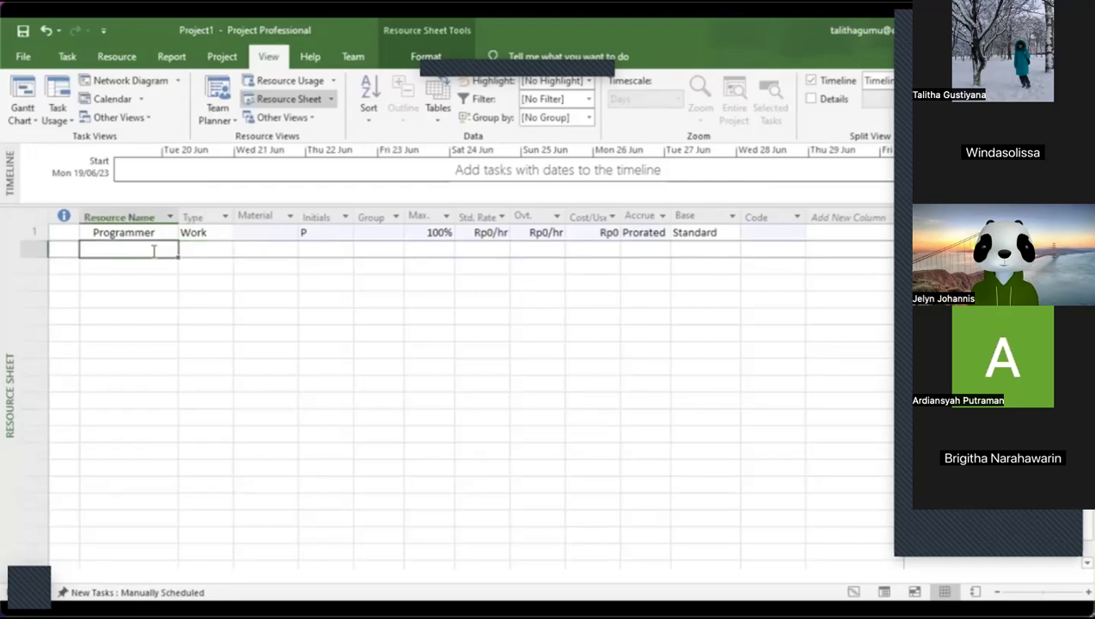
{"action": "left_click", "coordinate": [218, 240]}
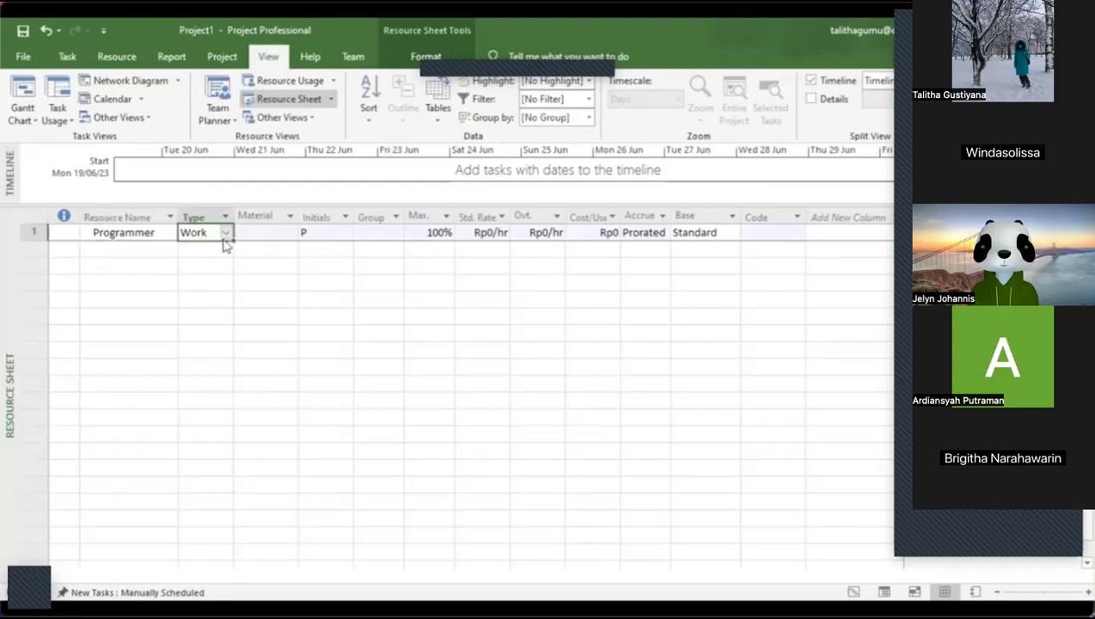
{"action": "left_click", "coordinate": [332, 233]}
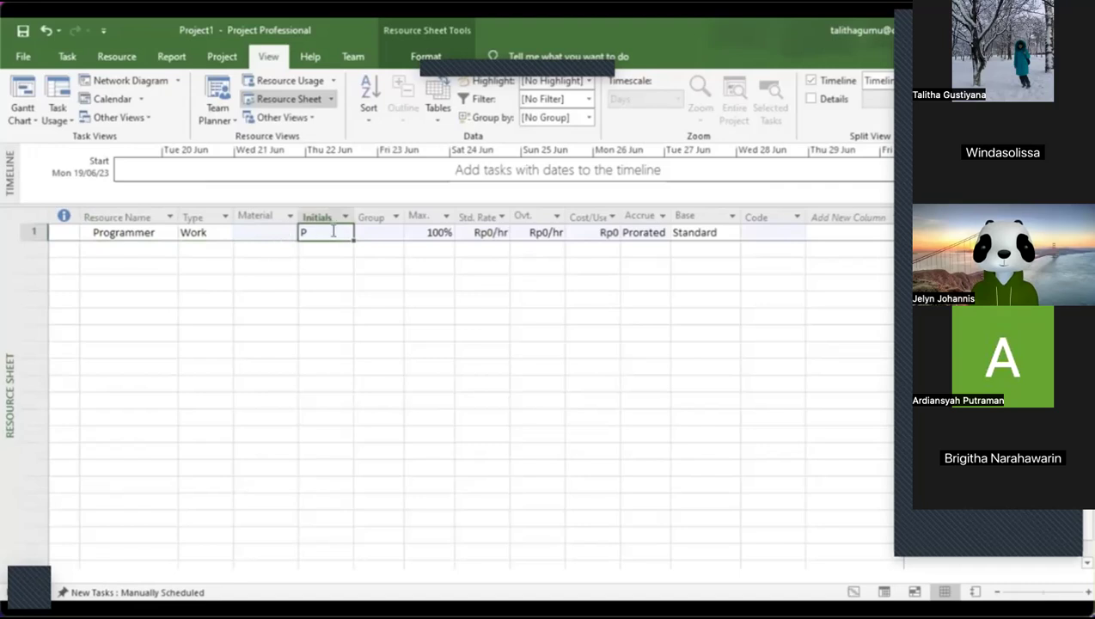
{"action": "left_click", "coordinate": [479, 237]}
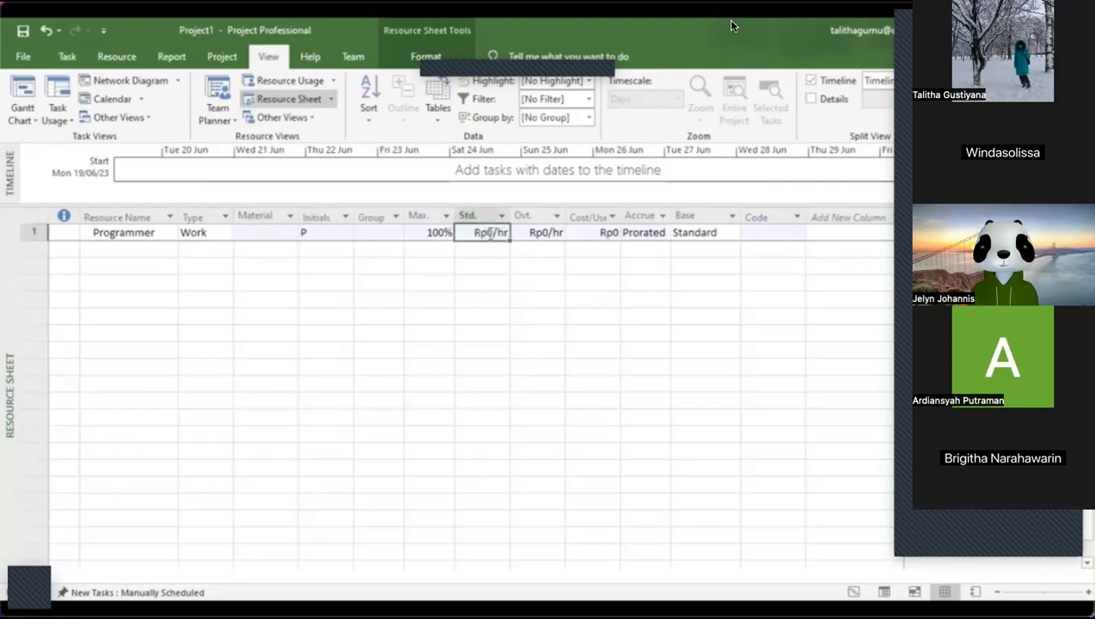
{"action": "mouse_move", "coordinate": [476, 38]}
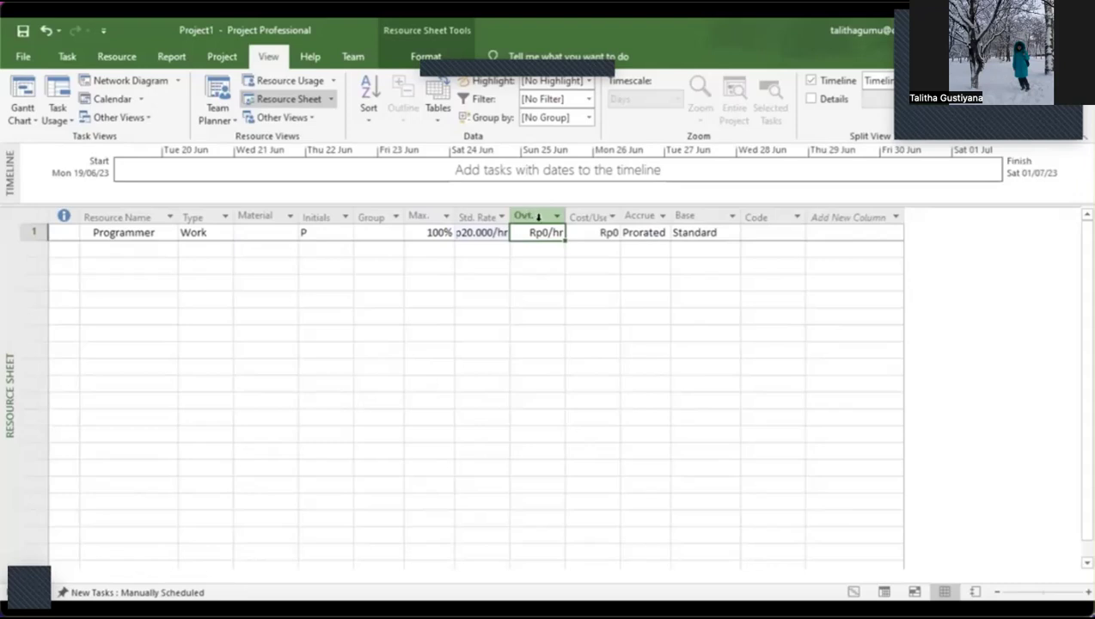
- Set the Programmer resource's overtime rate to Rp10.000/hr
{"action": "double_click", "coordinate": [548, 233]}
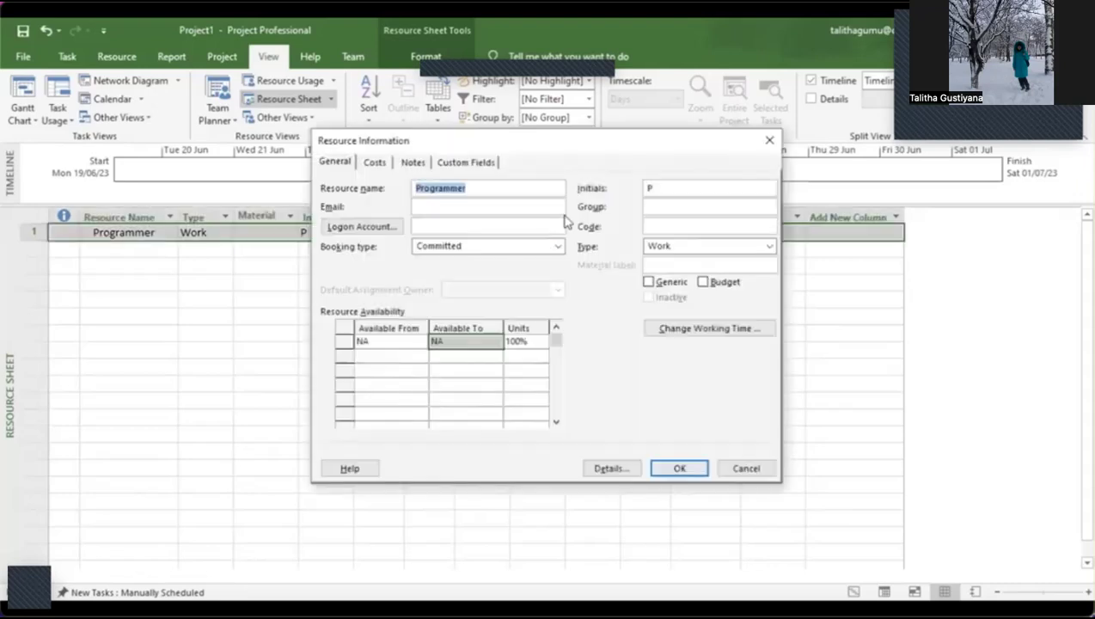
{"action": "left_click", "coordinate": [771, 143]}
{"action": "left_click", "coordinate": [547, 233]}
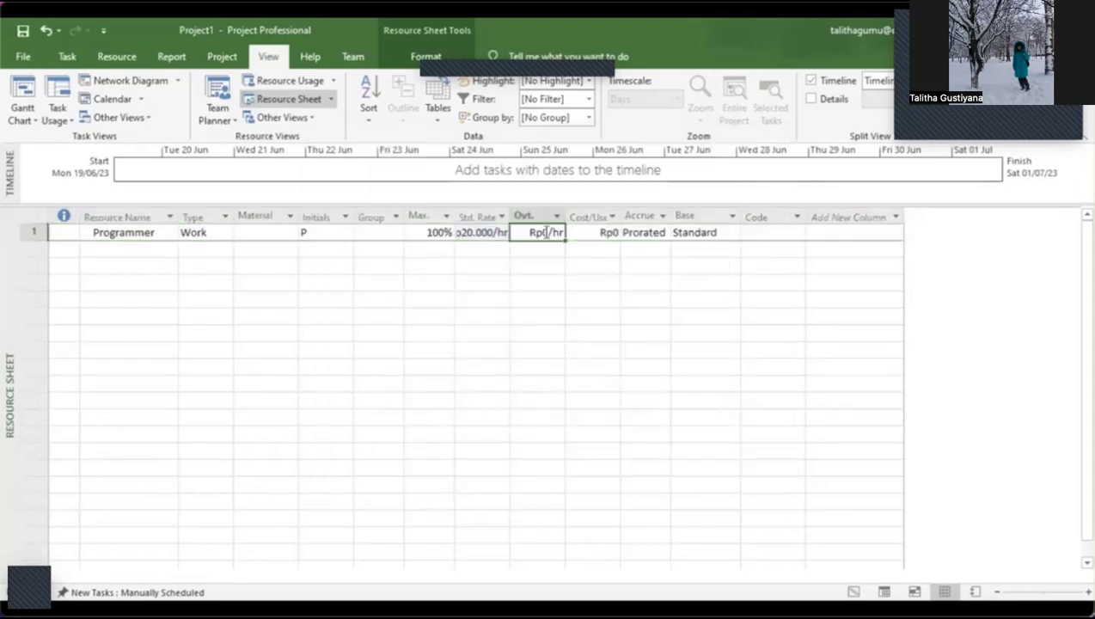
{"action": "left_click", "coordinate": [546, 232]}
{"action": "key", "text": "BackSpace"}
{"action": "type", "text": "10000"}
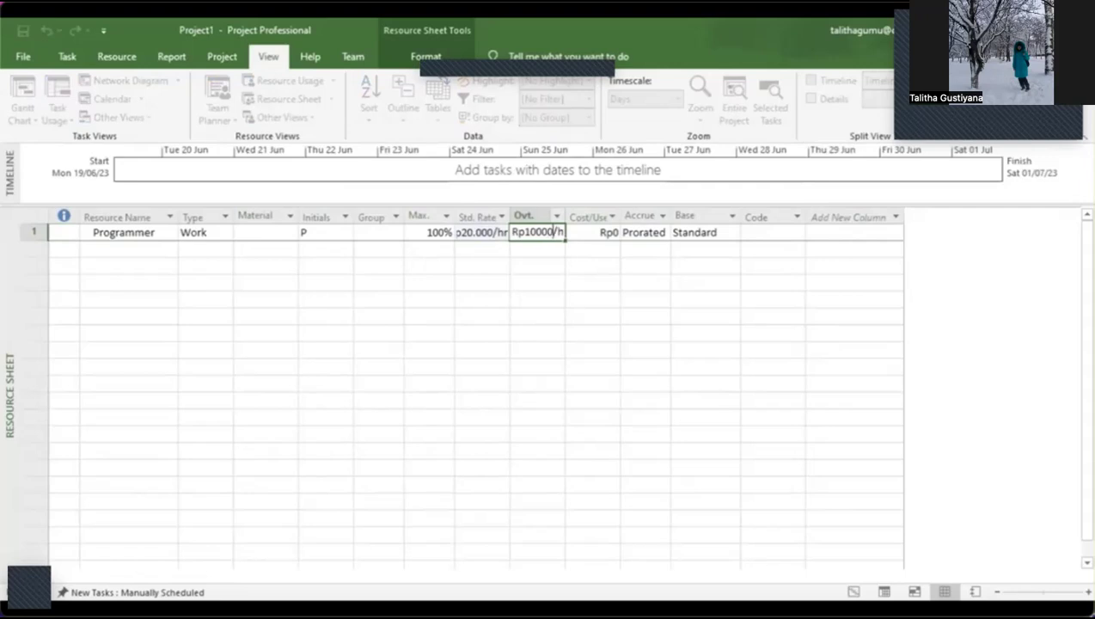
{"action": "left_click", "coordinate": [599, 250]}
{"action": "left_click", "coordinate": [610, 227]}
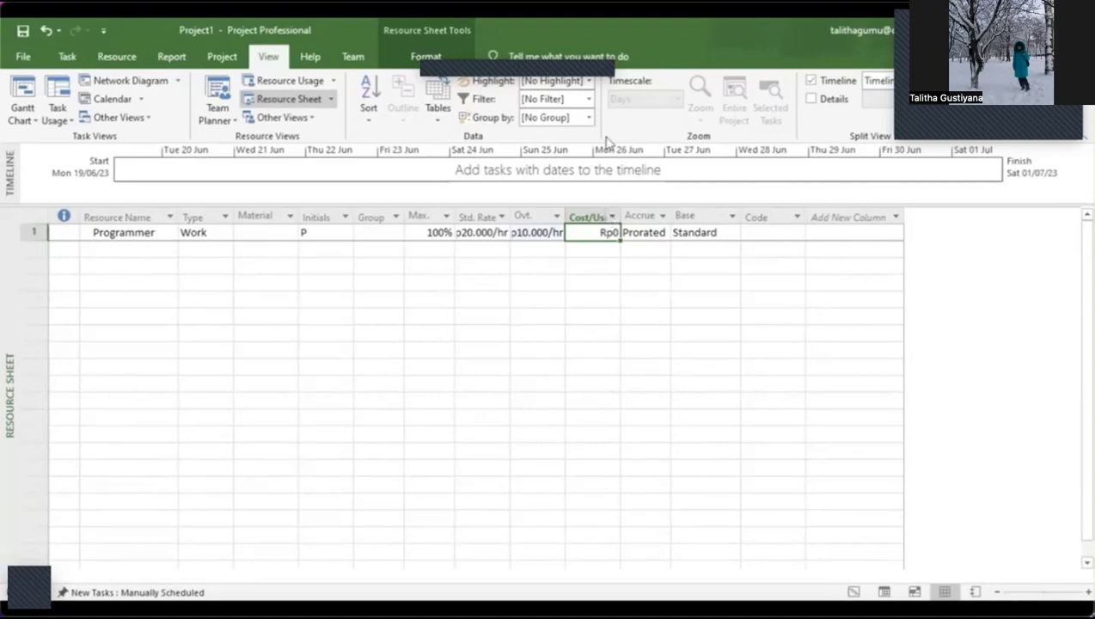
- Examine the accrual method choices for the Programmer resource
{"action": "left_click", "coordinate": [647, 229]}
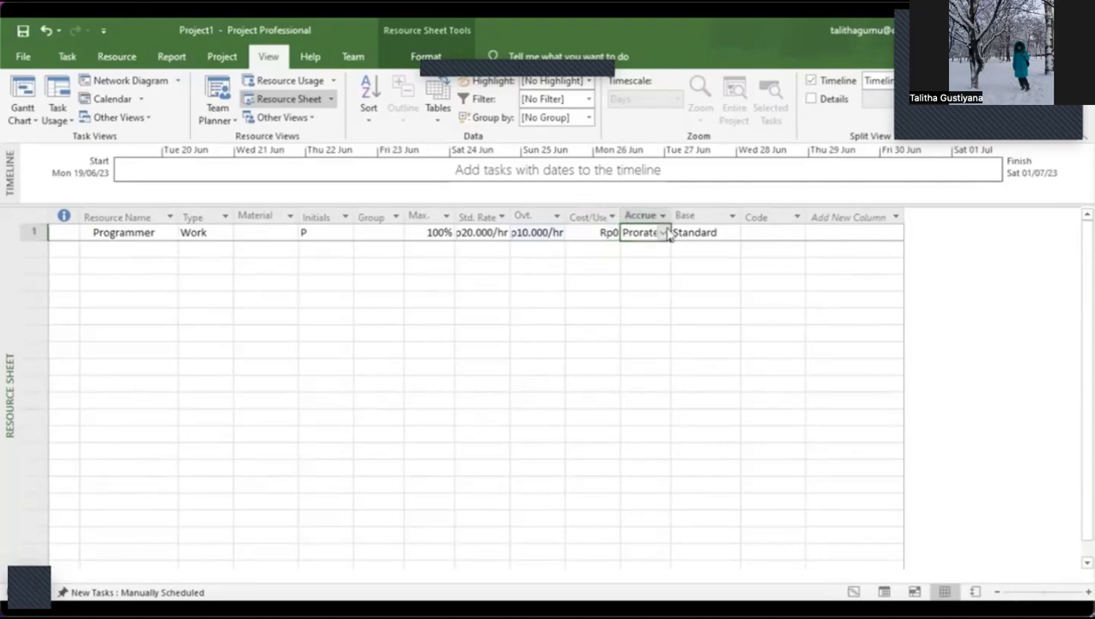
{"action": "left_click", "coordinate": [663, 235]}
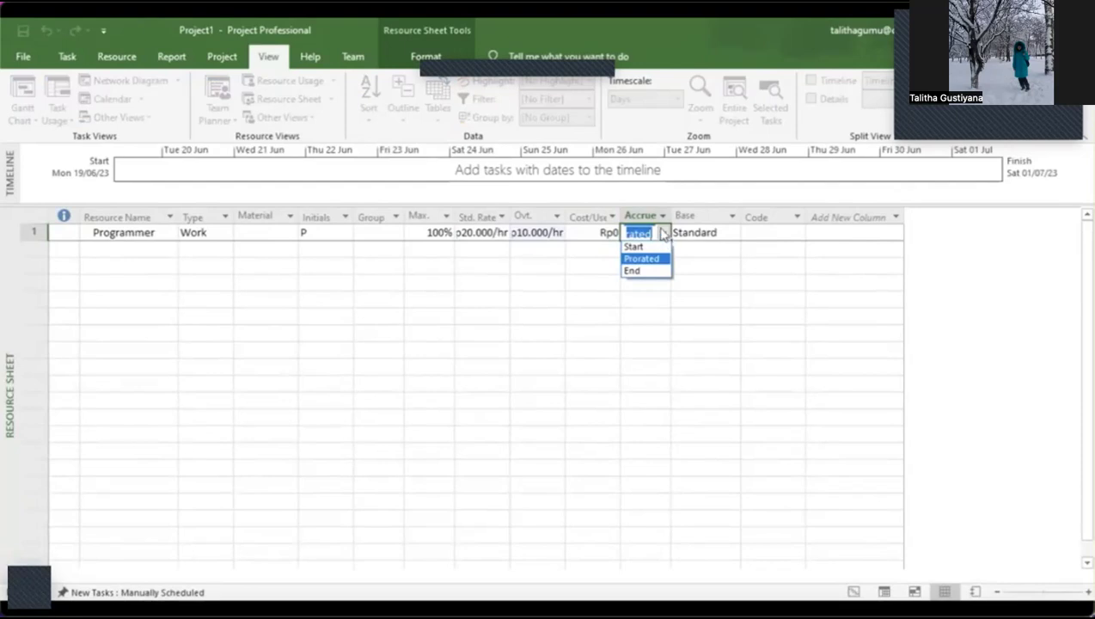
{"action": "left_click", "coordinate": [650, 214]}
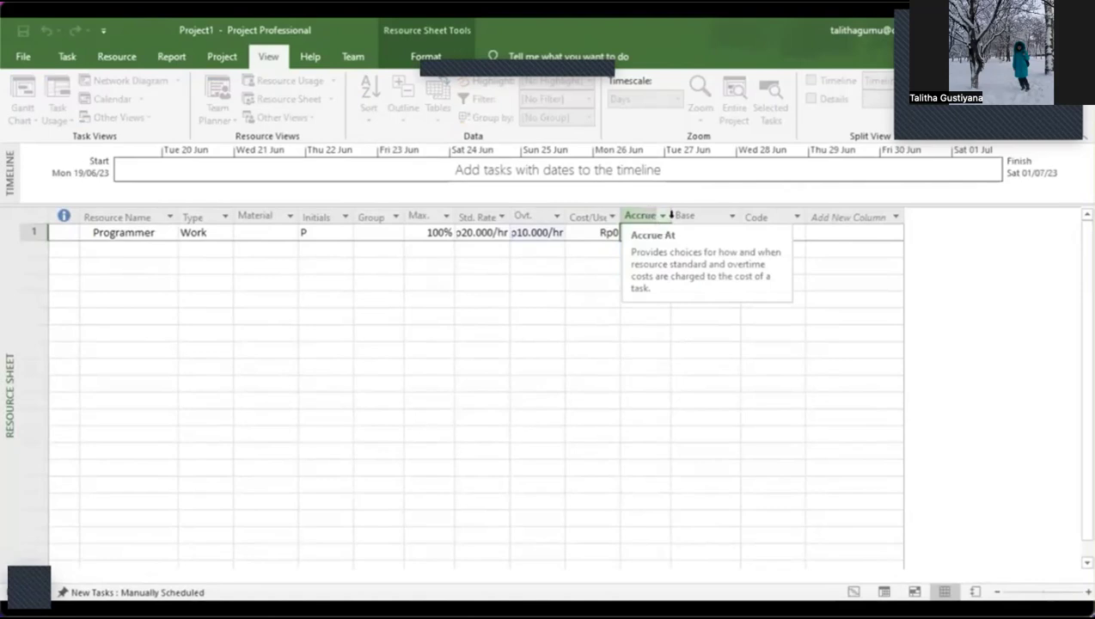
{"action": "left_click", "coordinate": [716, 265]}
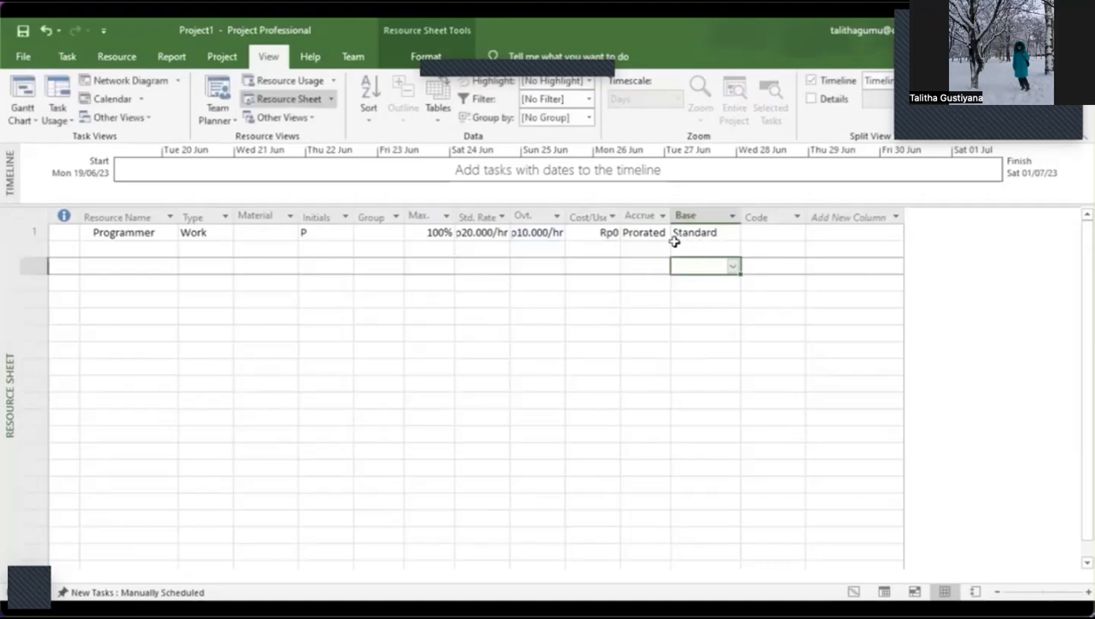
- Choose Standard as the base calendar for the Programmer resource
{"action": "left_click", "coordinate": [733, 217]}
{"action": "left_click", "coordinate": [733, 219]}
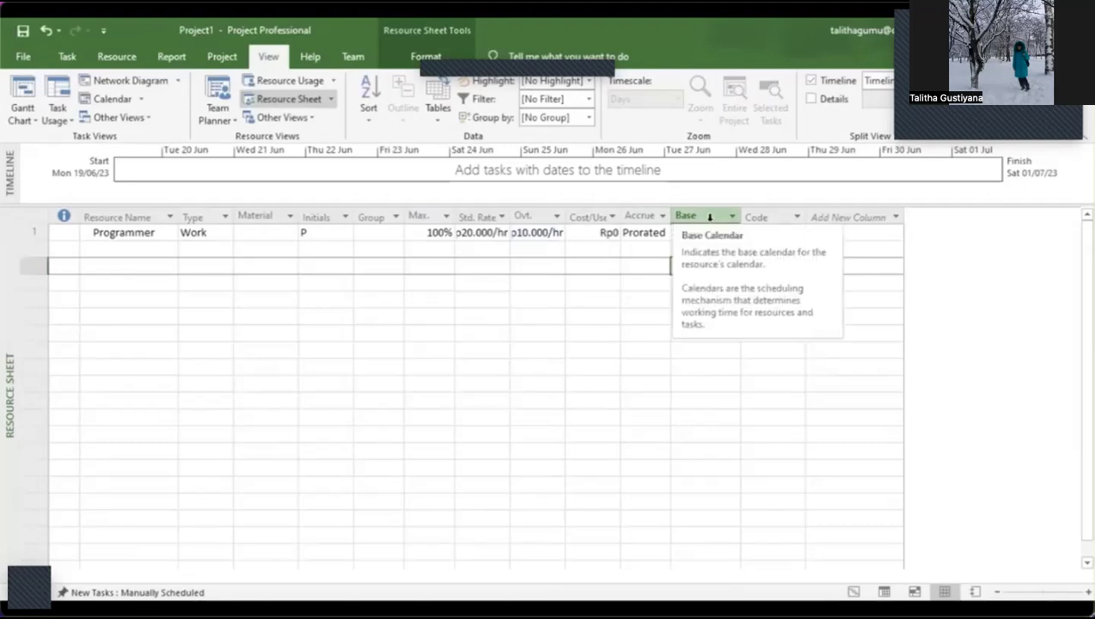
{"action": "left_click", "coordinate": [603, 268]}
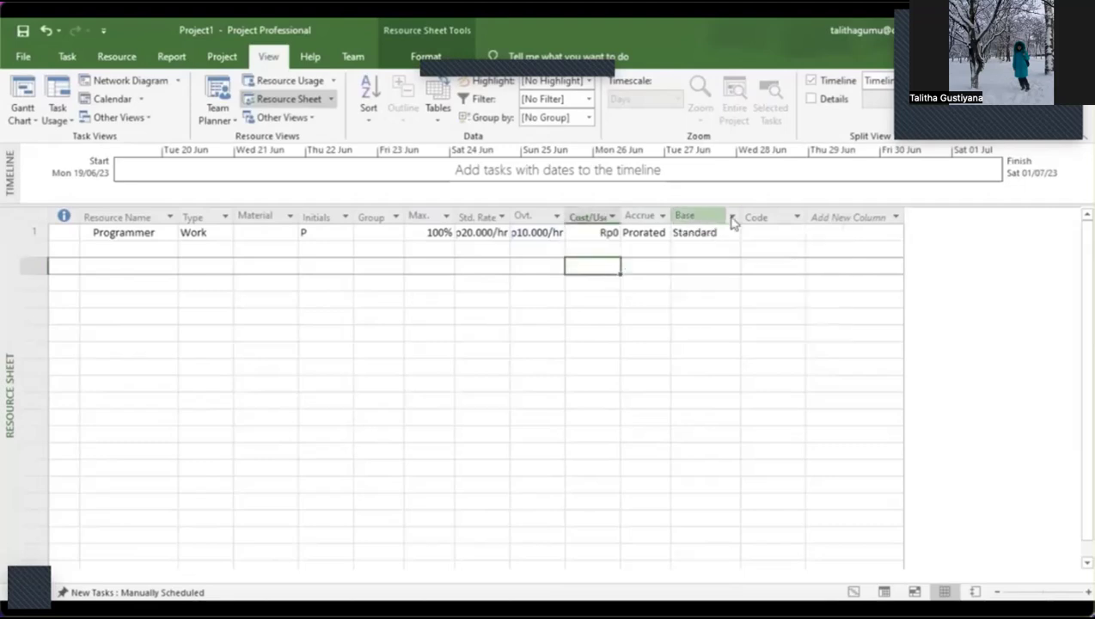
{"action": "left_click", "coordinate": [734, 232]}
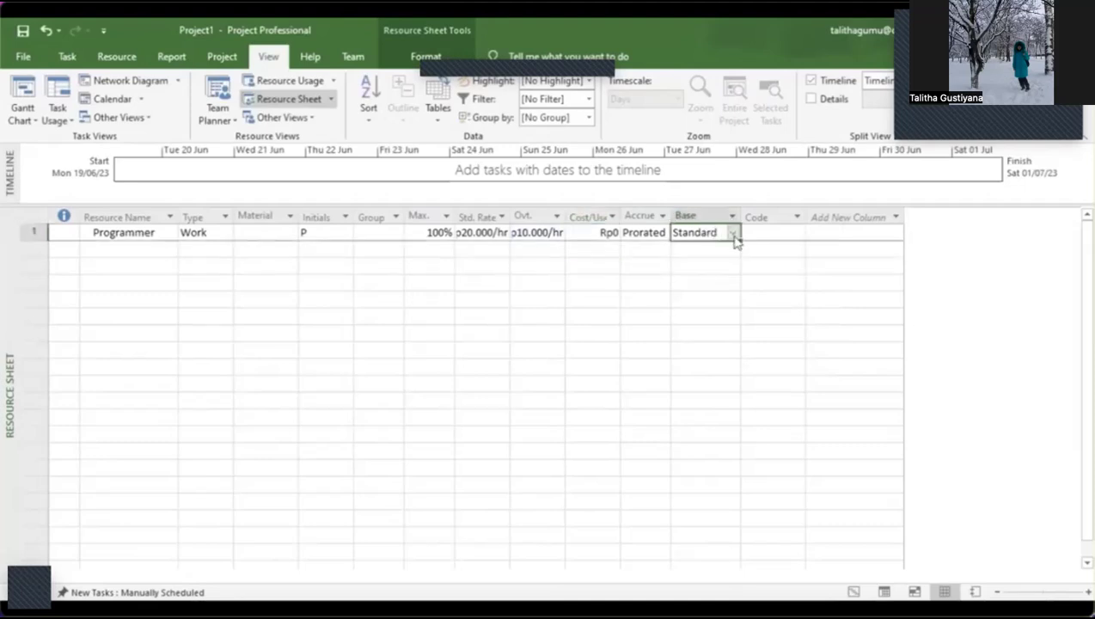
{"action": "left_click", "coordinate": [733, 233]}
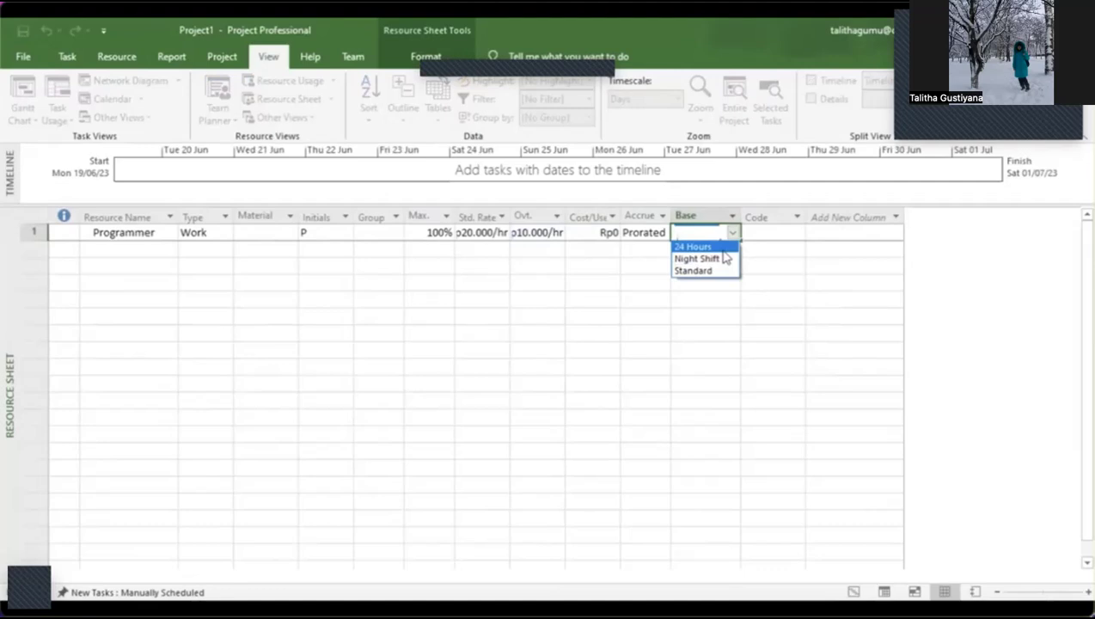
{"action": "left_click", "coordinate": [692, 270]}
{"action": "key", "text": "Return"}
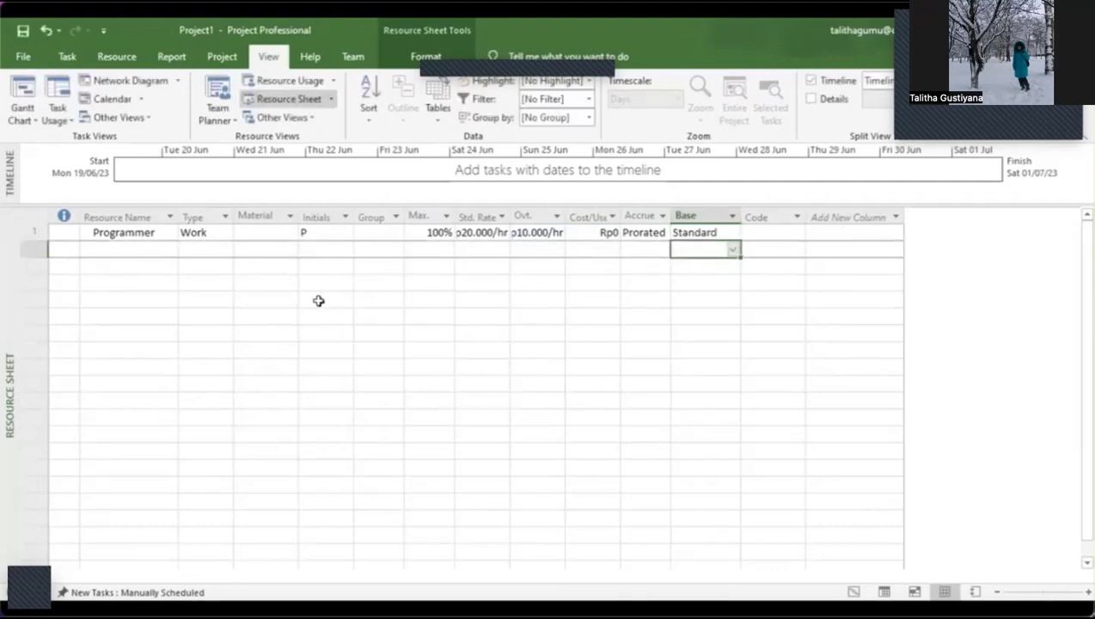
{"action": "left_click", "coordinate": [795, 227]}
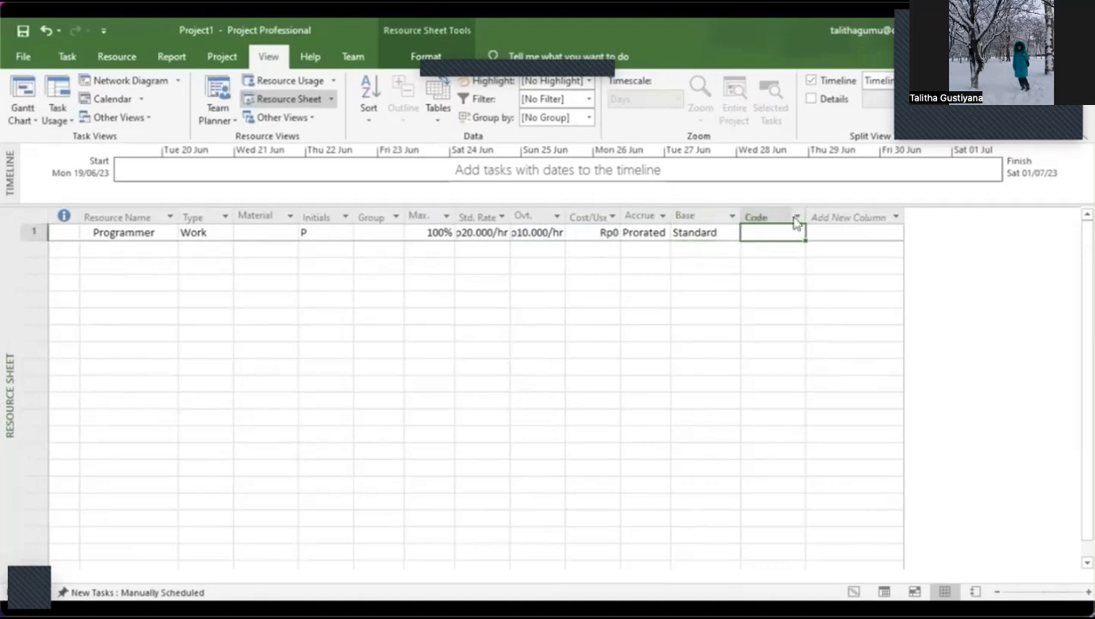
{"action": "left_click", "coordinate": [481, 248]}
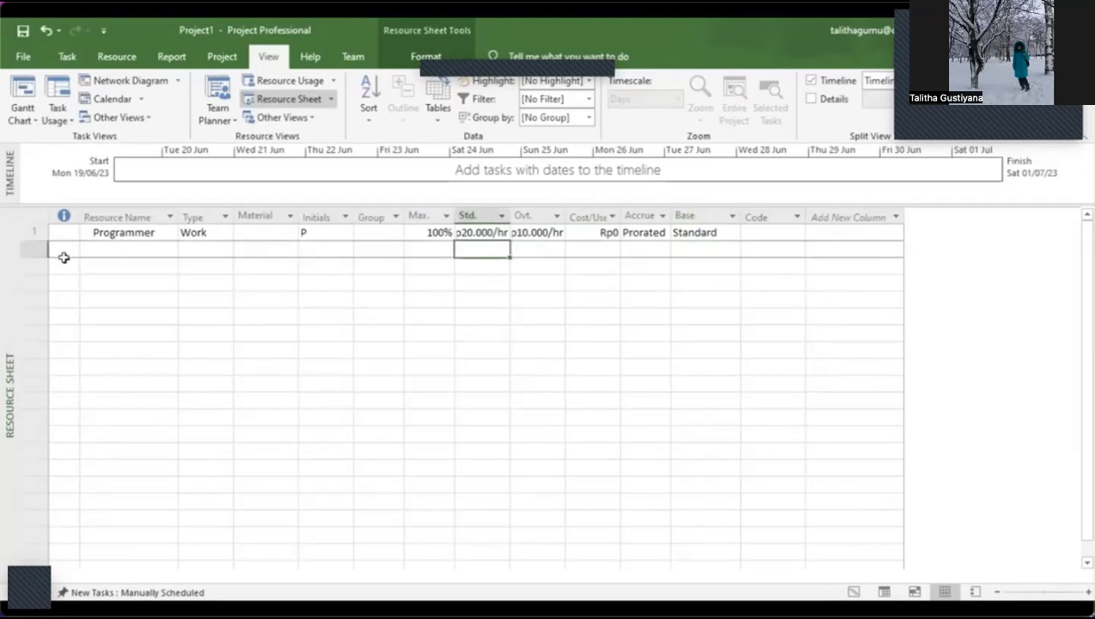
- Add a work resource named Networker in the second row of the resource sheet
{"action": "left_click", "coordinate": [140, 250]}
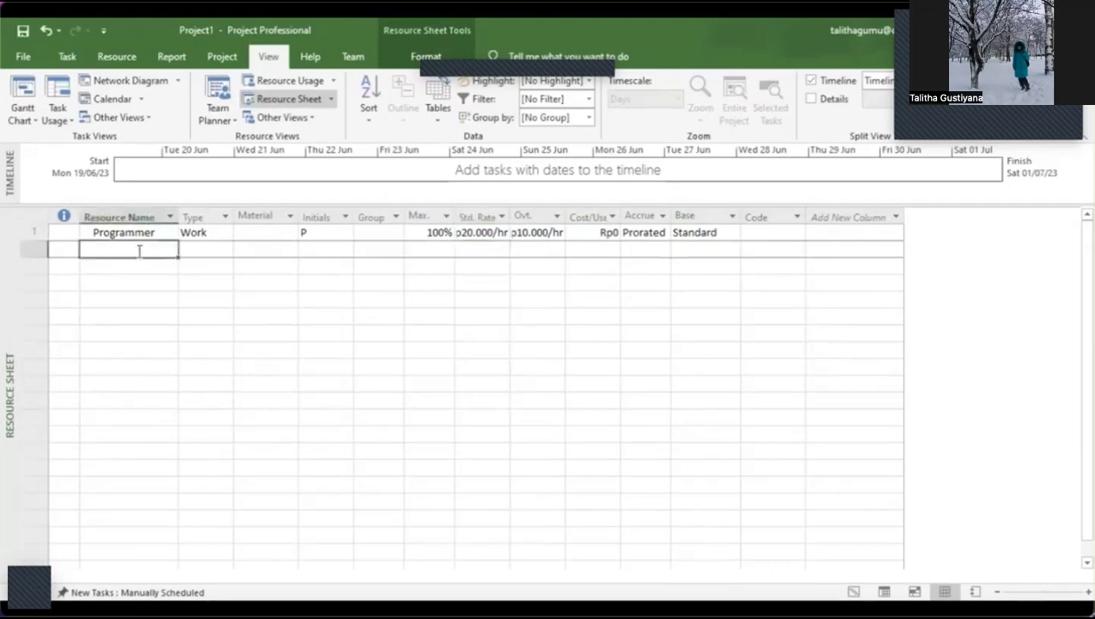
{"action": "type", "text": "Networker"}
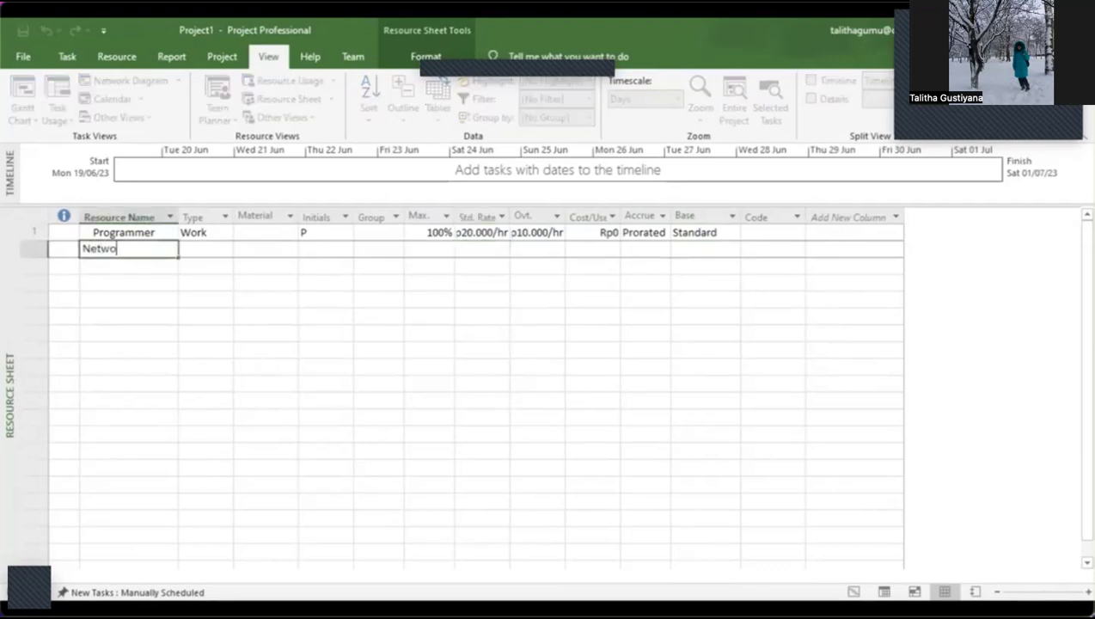
{"action": "key", "text": "Tab"}
{"action": "key", "text": "Return"}
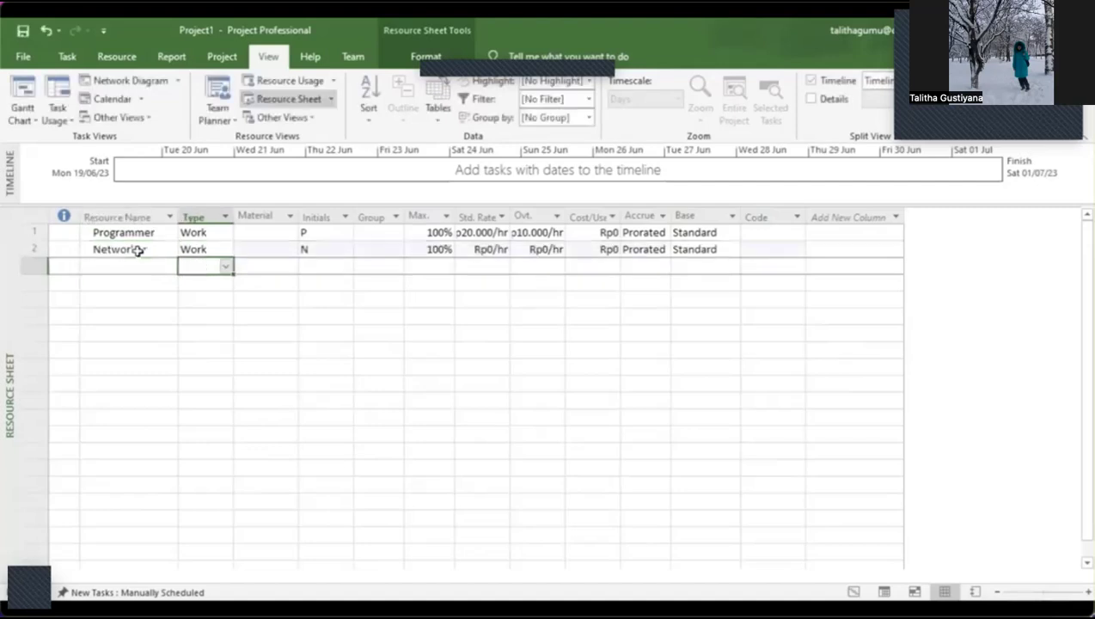
{"action": "key", "text": "Up"}
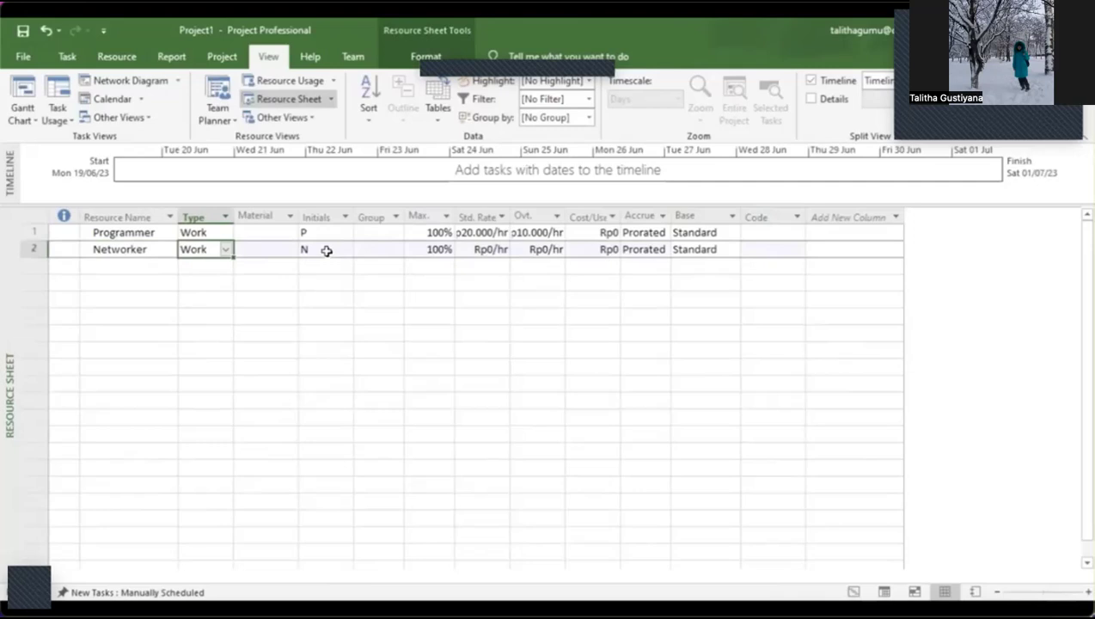
- Examine the resource type choices for the Programmer resource
{"action": "left_click", "coordinate": [230, 233]}
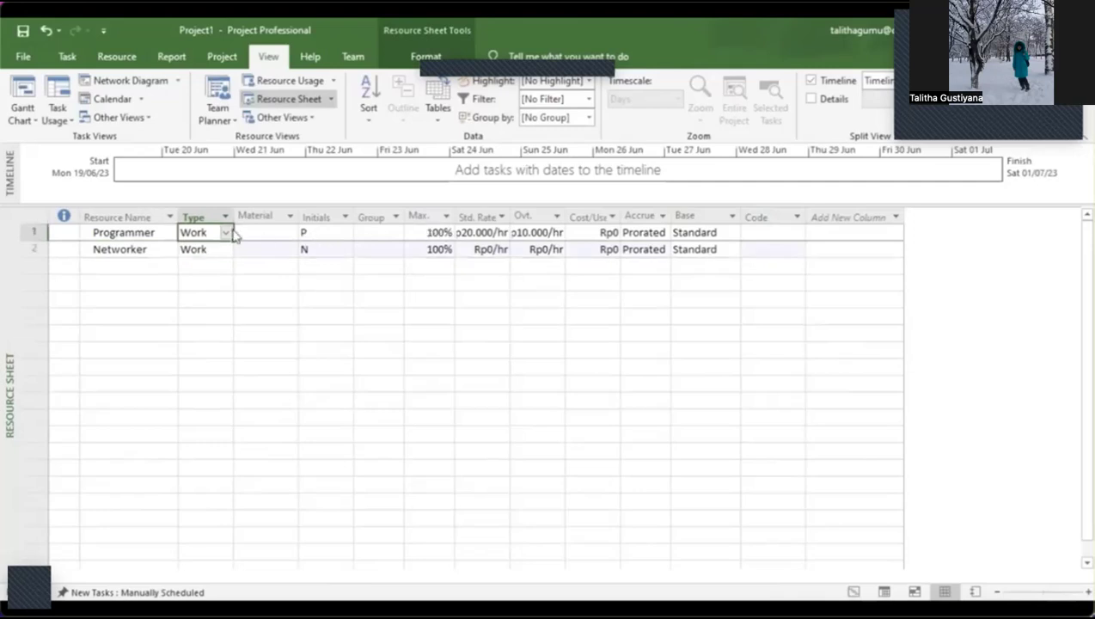
{"action": "left_click", "coordinate": [227, 233]}
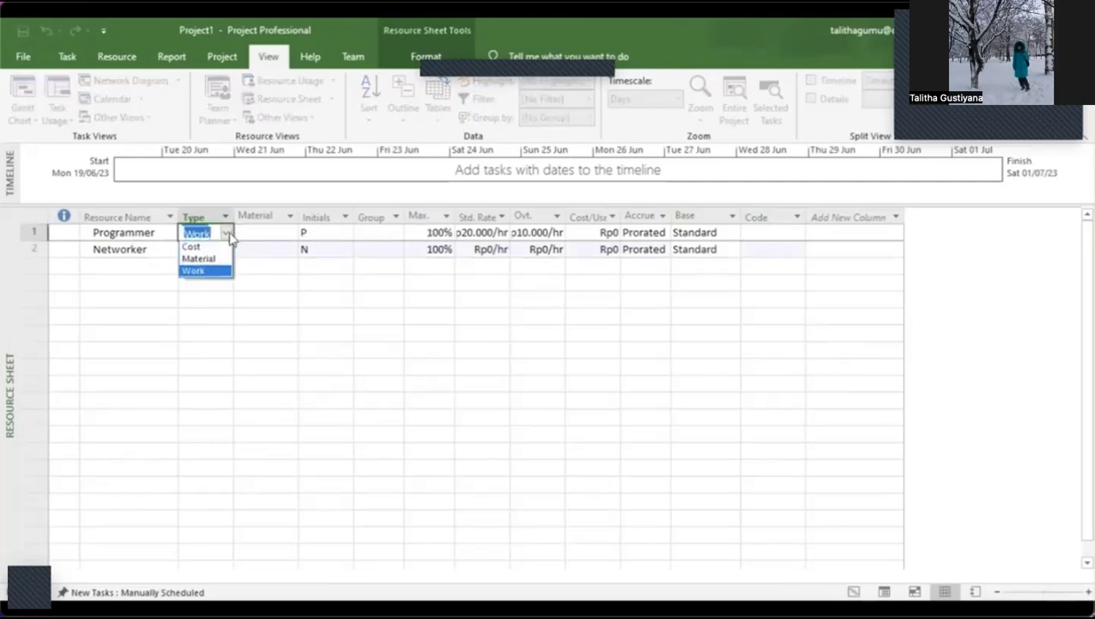
{"action": "left_click", "coordinate": [224, 247]}
{"action": "left_click", "coordinate": [227, 250]}
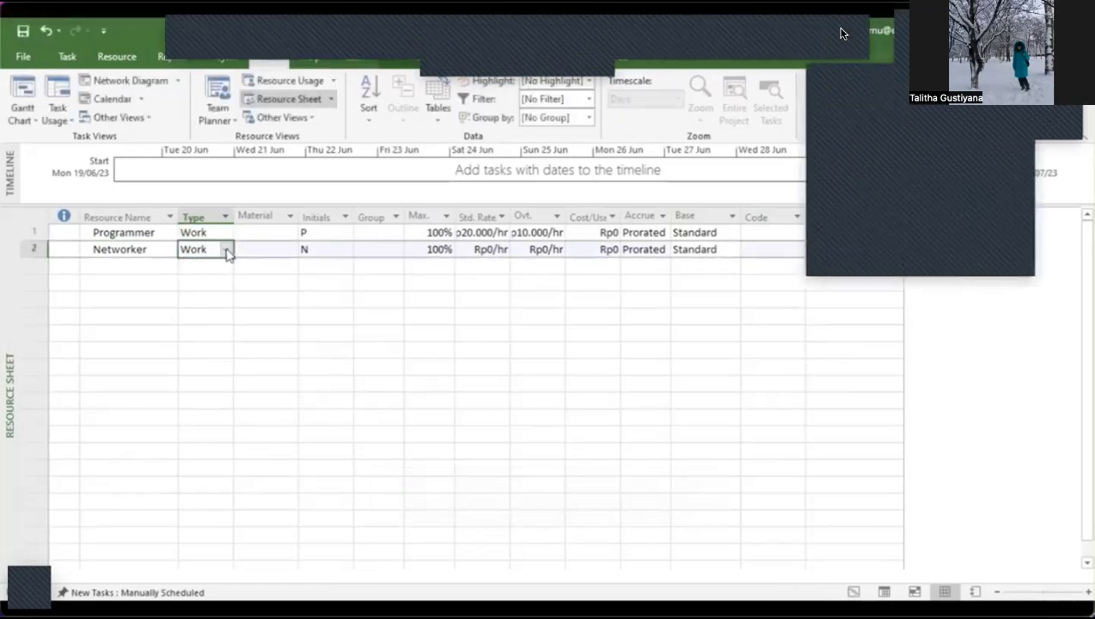
{"action": "left_click", "coordinate": [351, 251]}
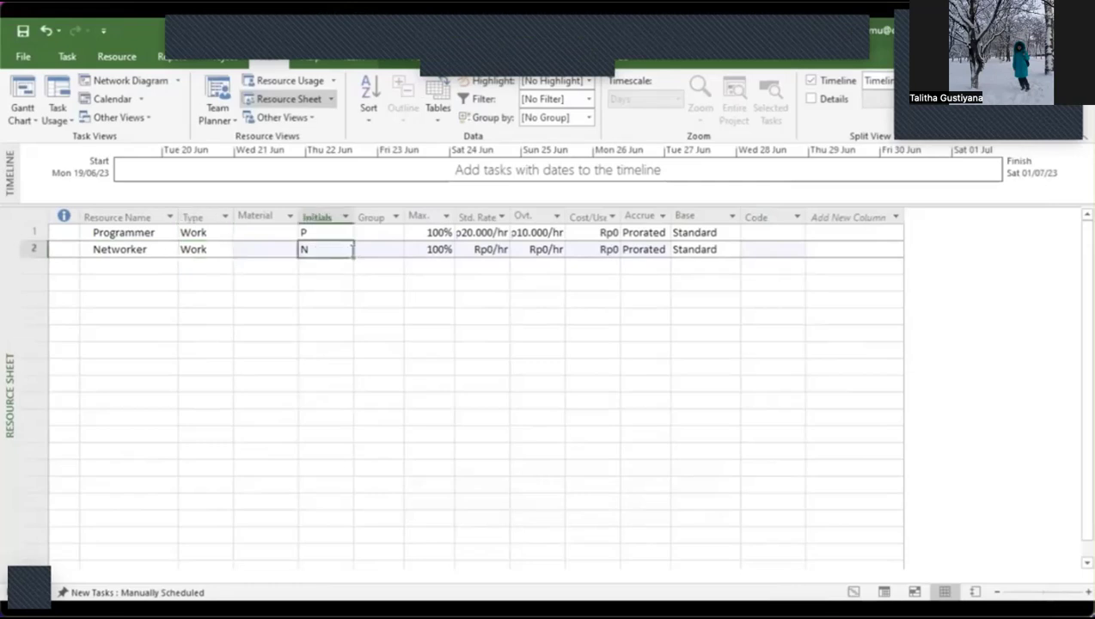
- Set the Networker resource's standard rate to Rp19.000/hr and its overtime rate to Rp9.000/hr
{"action": "left_click", "coordinate": [495, 250]}
{"action": "left_click", "coordinate": [495, 249]}
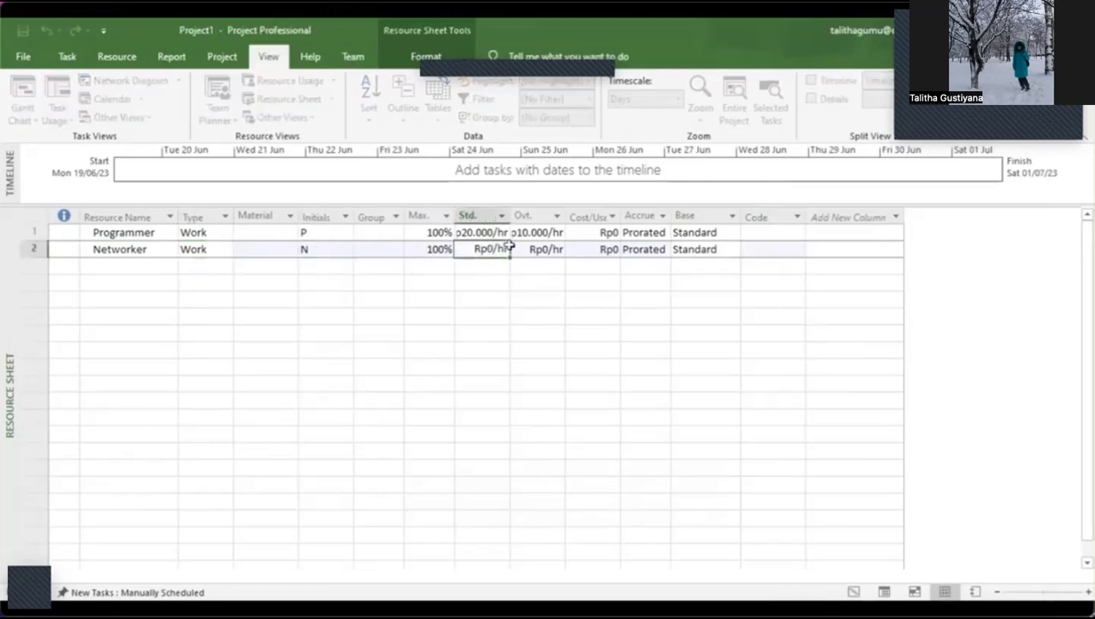
{"action": "key", "text": "BackSpace"}
{"action": "type", "text": "19000"}
{"action": "left_click", "coordinate": [542, 249]}
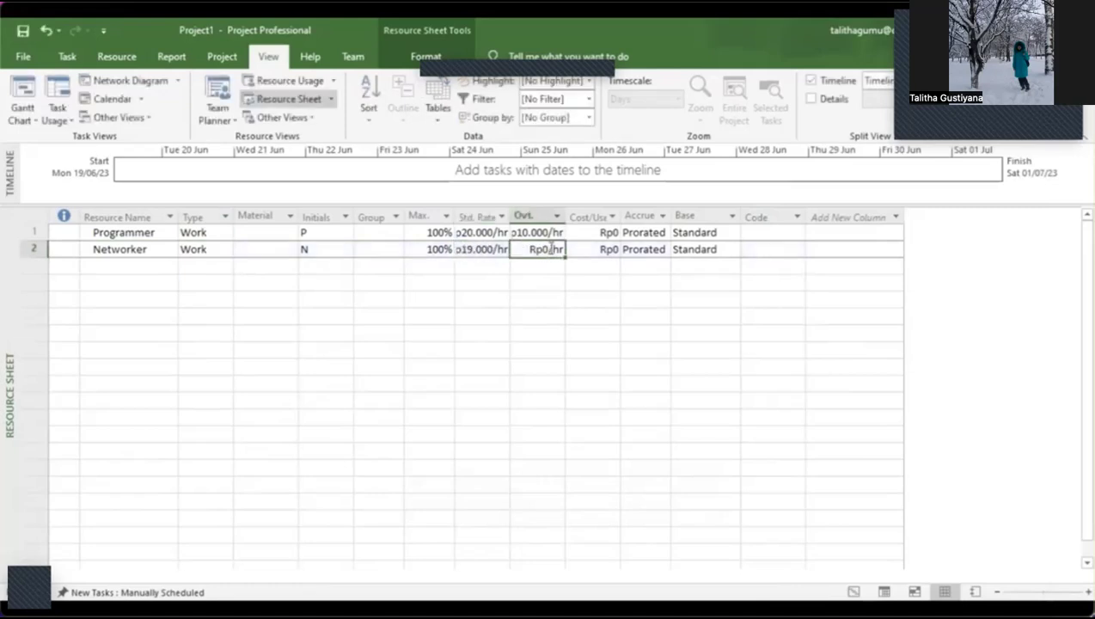
{"action": "left_click", "coordinate": [543, 249]}
{"action": "key", "text": "BackSpace"}
{"action": "type", "text": "9000"}
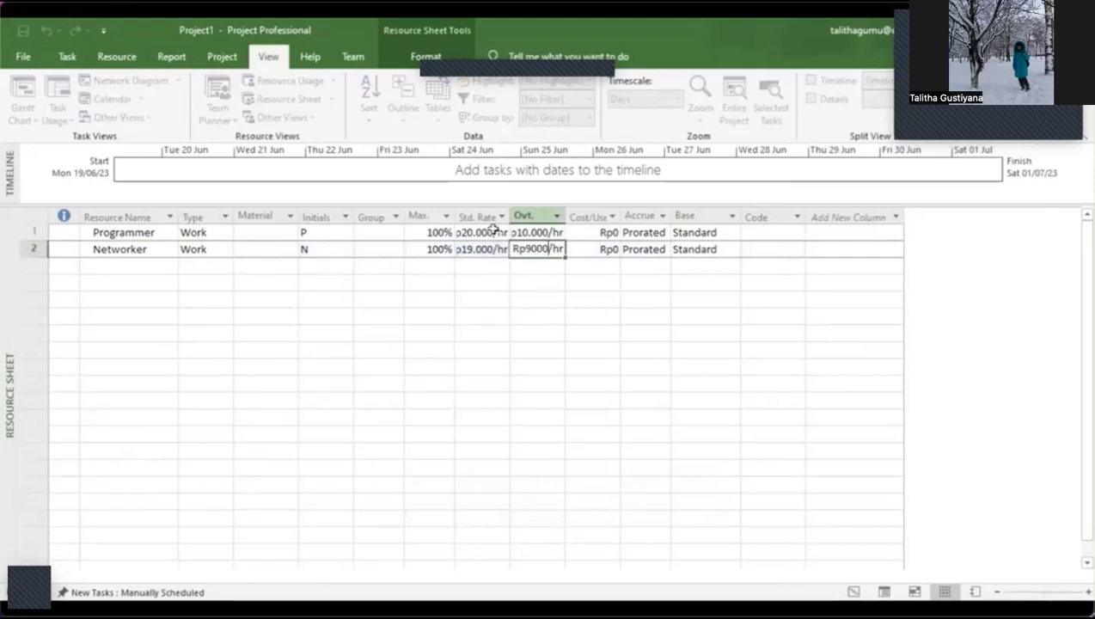
{"action": "left_click", "coordinate": [521, 285]}
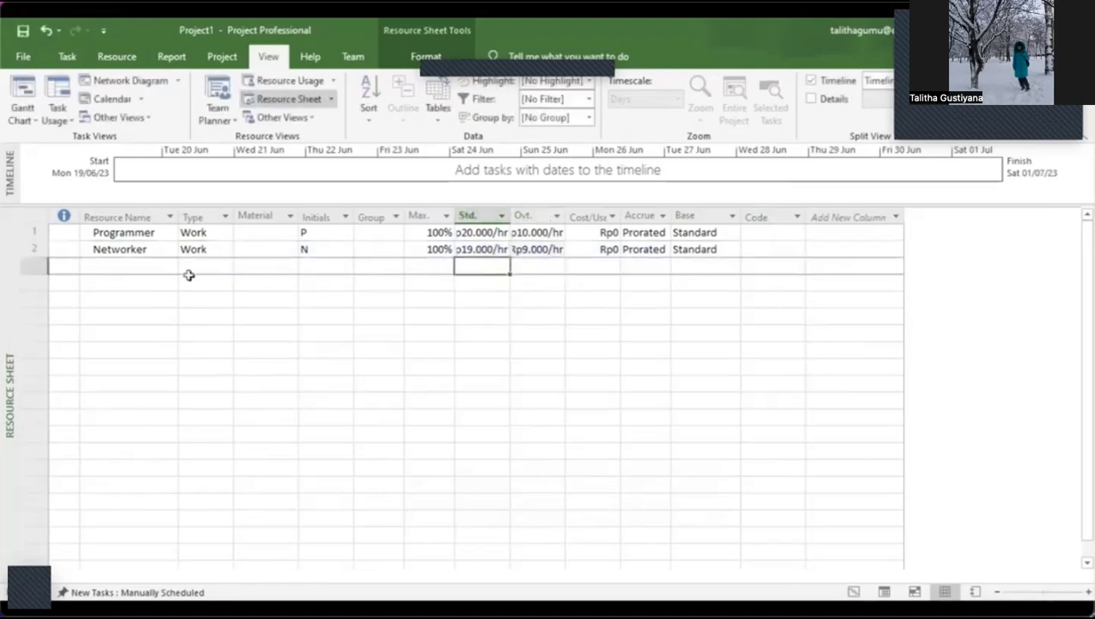
- Add a work resource named Head Division in the third row of the resource sheet
{"action": "left_click", "coordinate": [138, 263]}
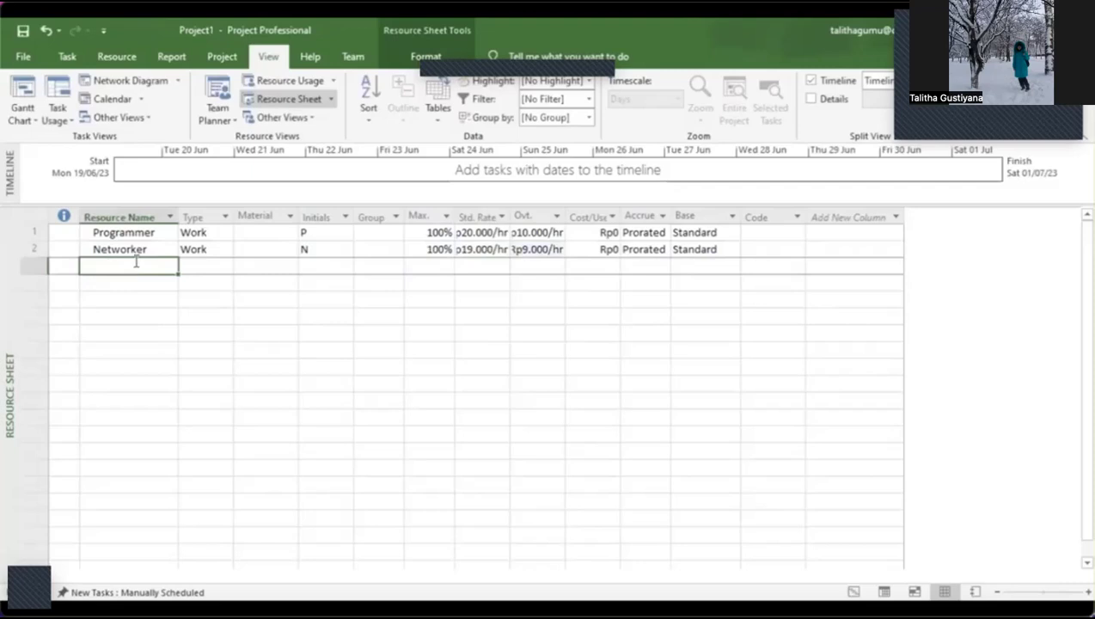
{"action": "type", "text": "Hea"}
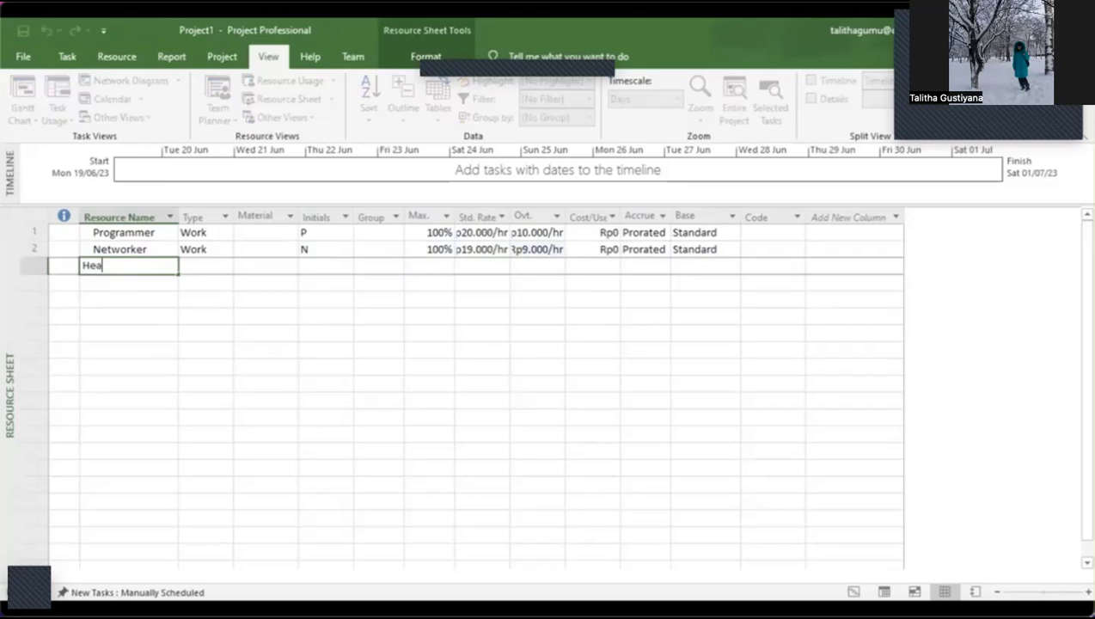
{"action": "type", "text": "d MI"}
{"action": "key", "text": "BackSpace"}
{"action": "key", "text": "BackSpace"}
{"action": "key", "text": "BackSpace"}
{"action": "type", "text": "Division"}
{"action": "key", "text": "Tab"}
- Set the Head Division resource's standard rate to Rp25.000/hr
{"action": "key", "text": "Tab"}
{"action": "key", "text": "Tab"}
{"action": "key", "text": "Tab"}
{"action": "key", "text": "Tab"}
{"action": "key", "text": "Tab"}
{"action": "key", "text": "Tab"}
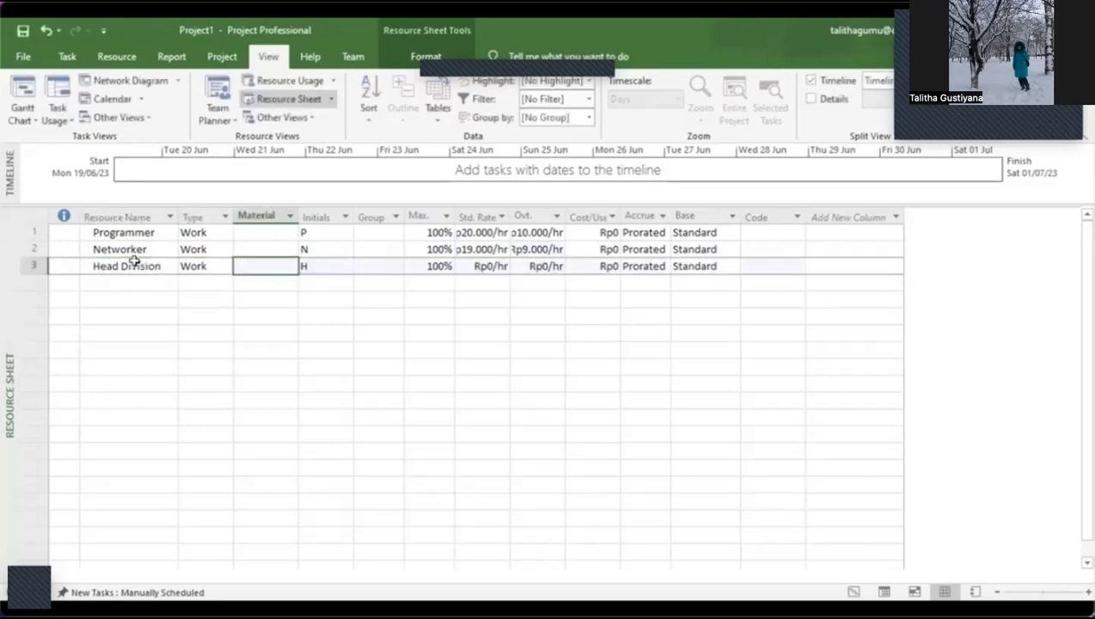
{"action": "key", "text": "shift+Tab"}
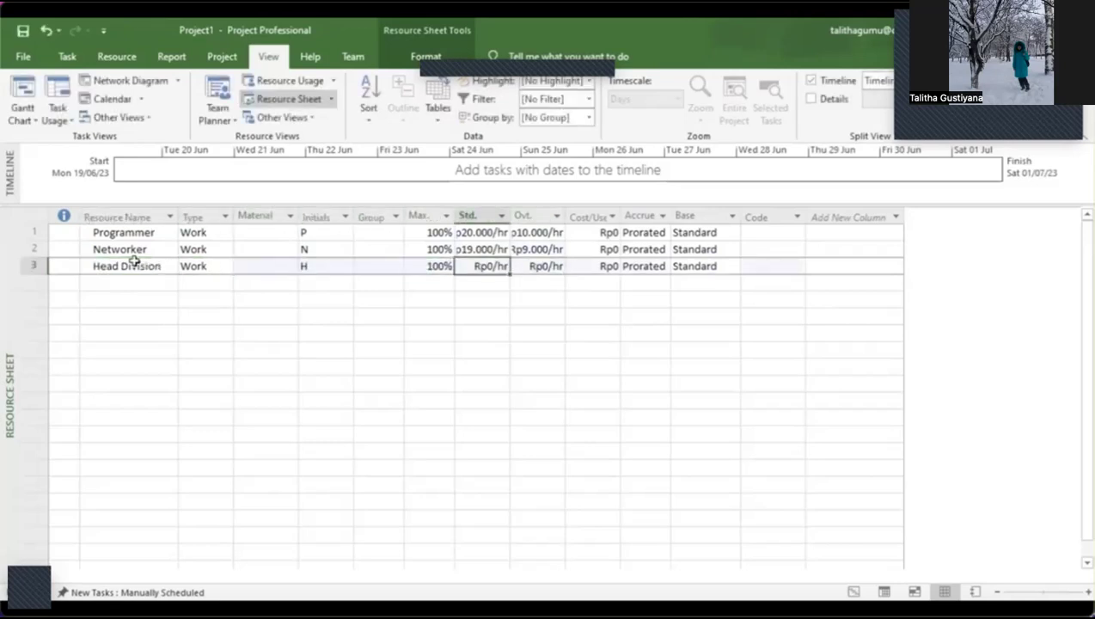
{"action": "double_click", "coordinate": [488, 265]}
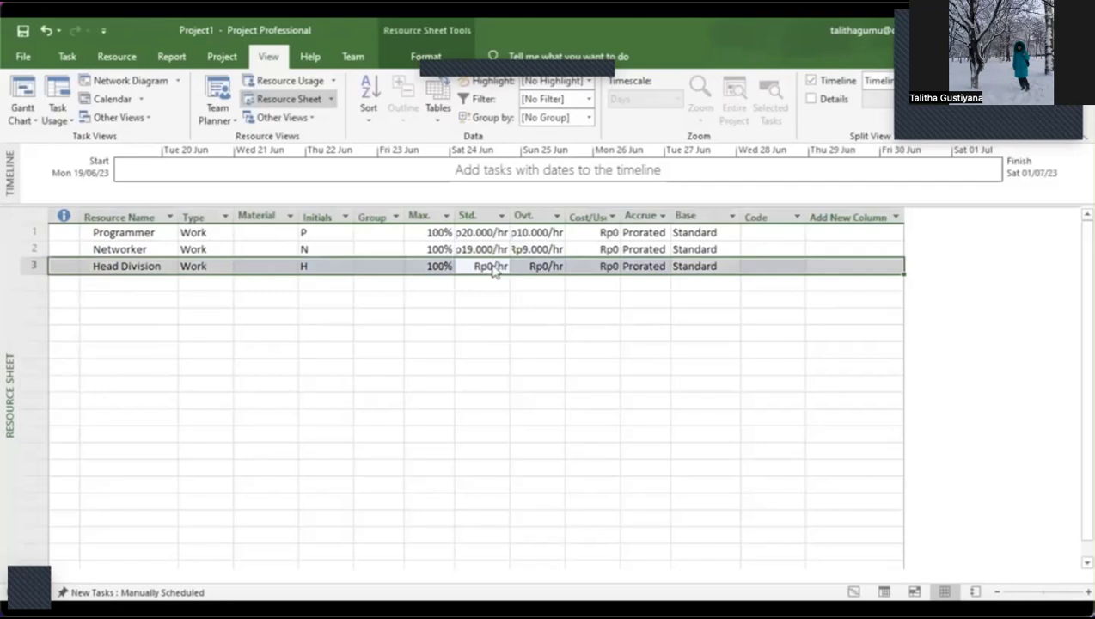
{"action": "key", "text": "Escape"}
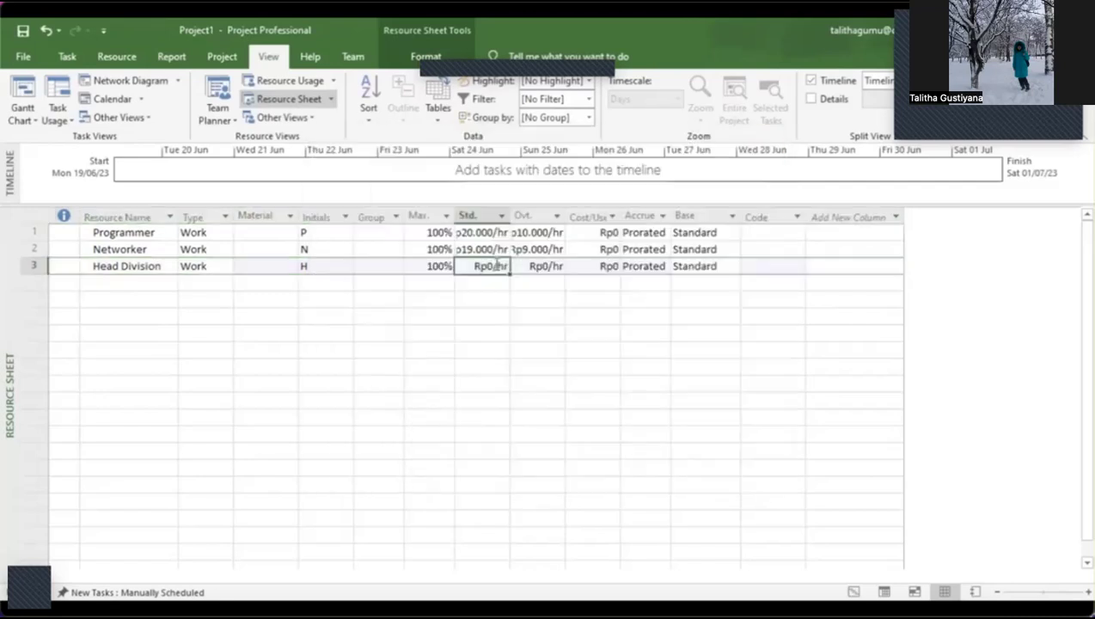
{"action": "left_click", "coordinate": [496, 265]}
{"action": "key", "text": "BackSpace"}
{"action": "type", "text": "25000"}
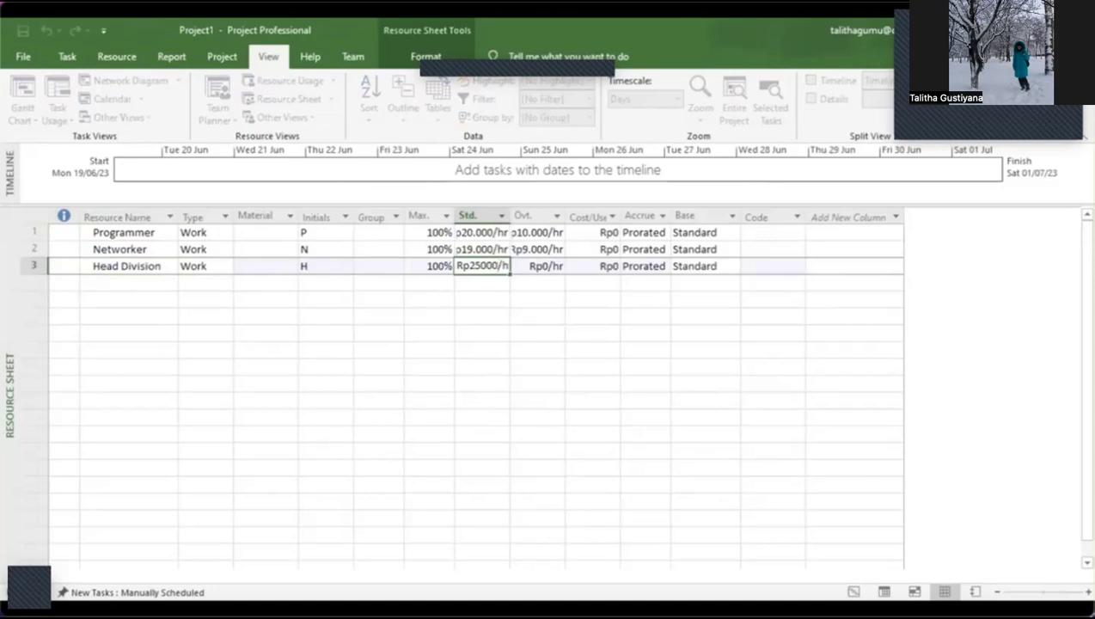
{"action": "left_click", "coordinate": [545, 266]}
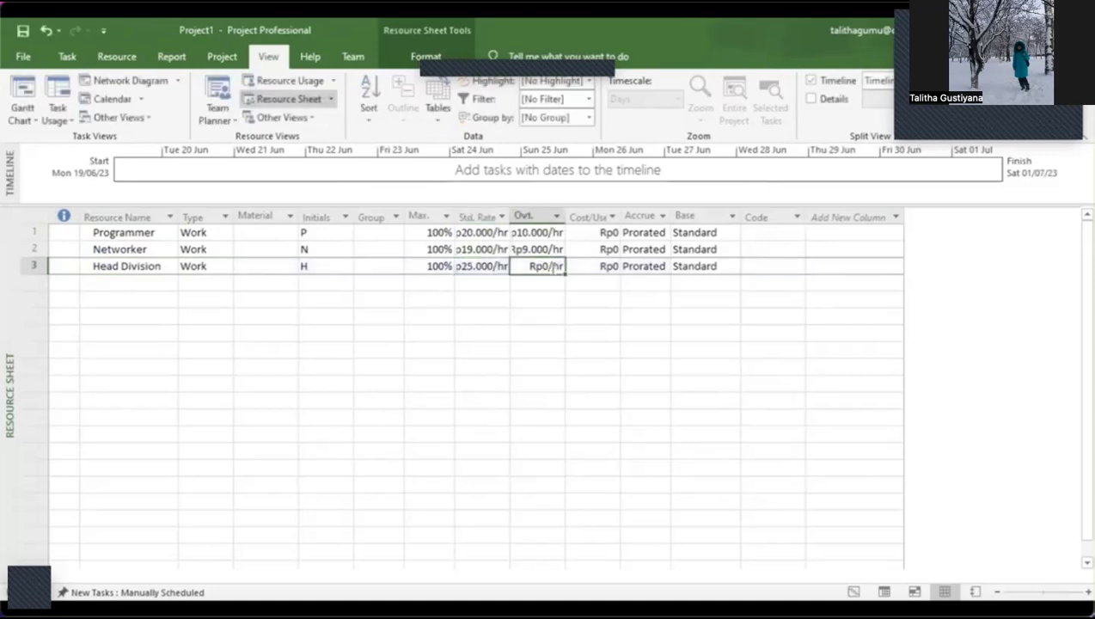
- Set the Head Division resource's overtime rate to Rp12.000/hr
{"action": "left_click", "coordinate": [543, 266]}
{"action": "key", "text": "BackSpace"}
{"action": "type", "text": "12000"}
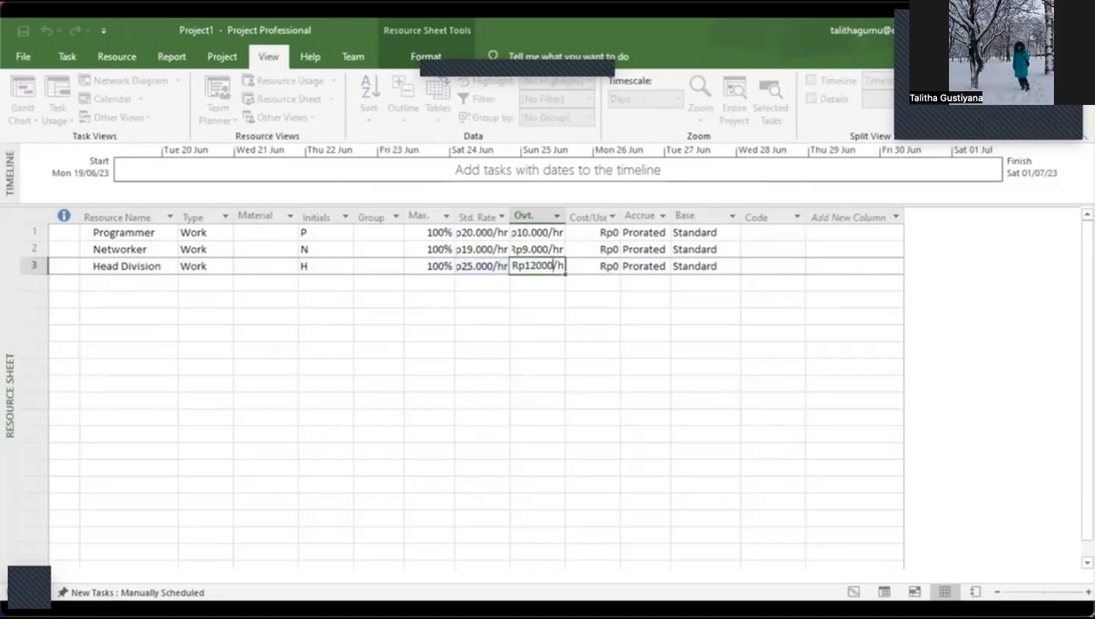
{"action": "left_click", "coordinate": [569, 301]}
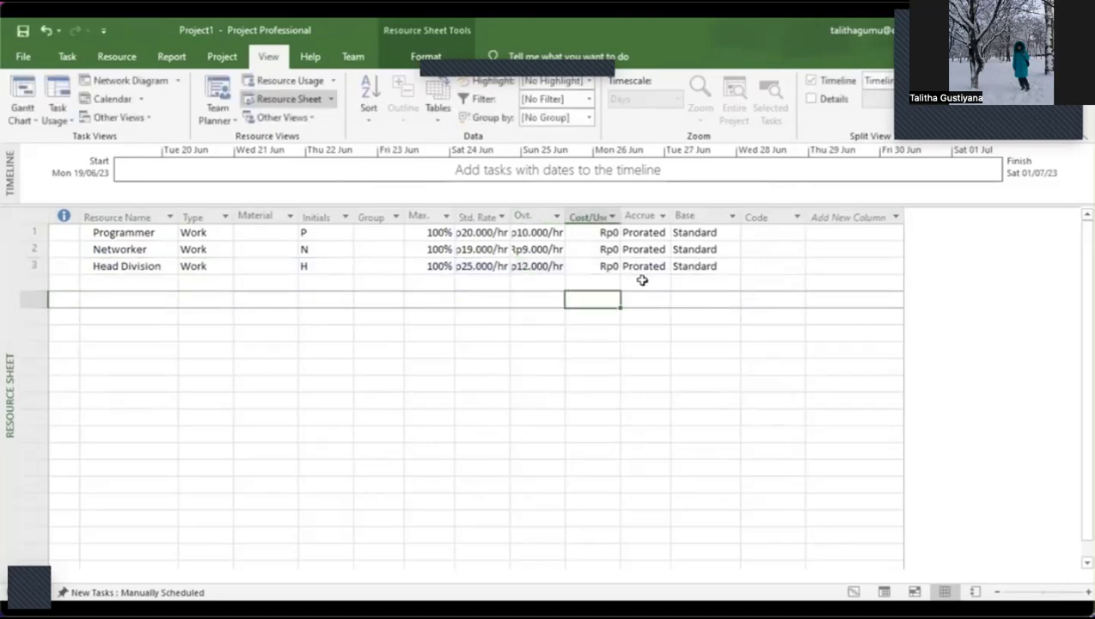
{"action": "left_click", "coordinate": [642, 281]}
- Add a work resource named Project Manager with the initials PM in the fourth row of the resource sheet
{"action": "left_click", "coordinate": [115, 282]}
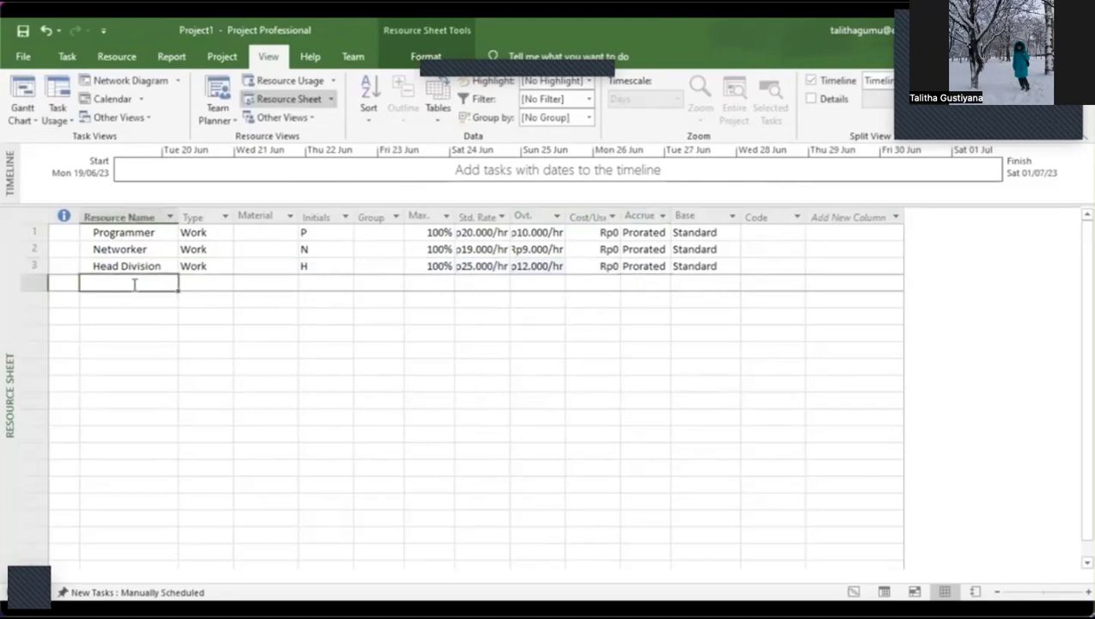
{"action": "type", "text": "Pro"}
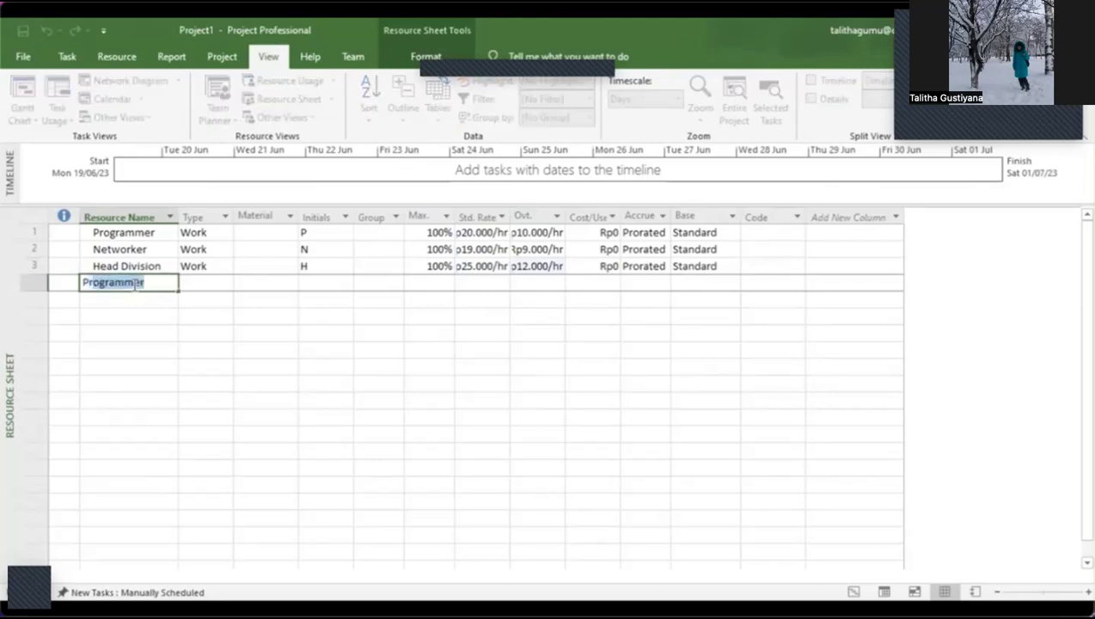
{"action": "type", "text": "ject Manager"}
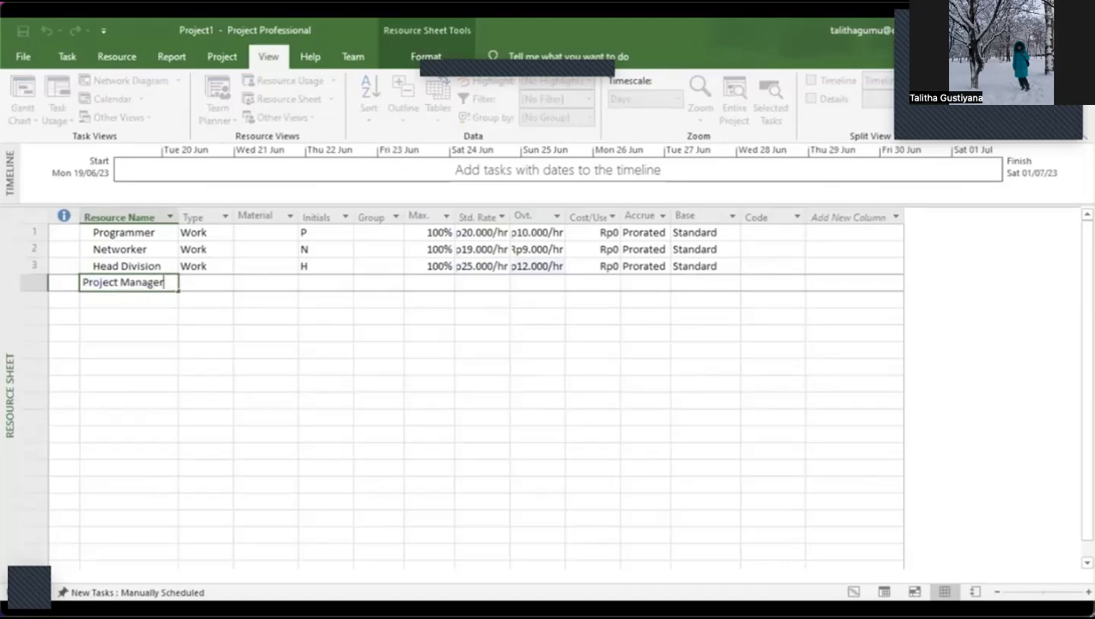
{"action": "key", "text": "Tab"}
{"action": "key", "text": "Tab"}
{"action": "key", "text": "Tab"}
{"action": "type", "text": "PM"}
{"action": "key", "text": "Tab"}
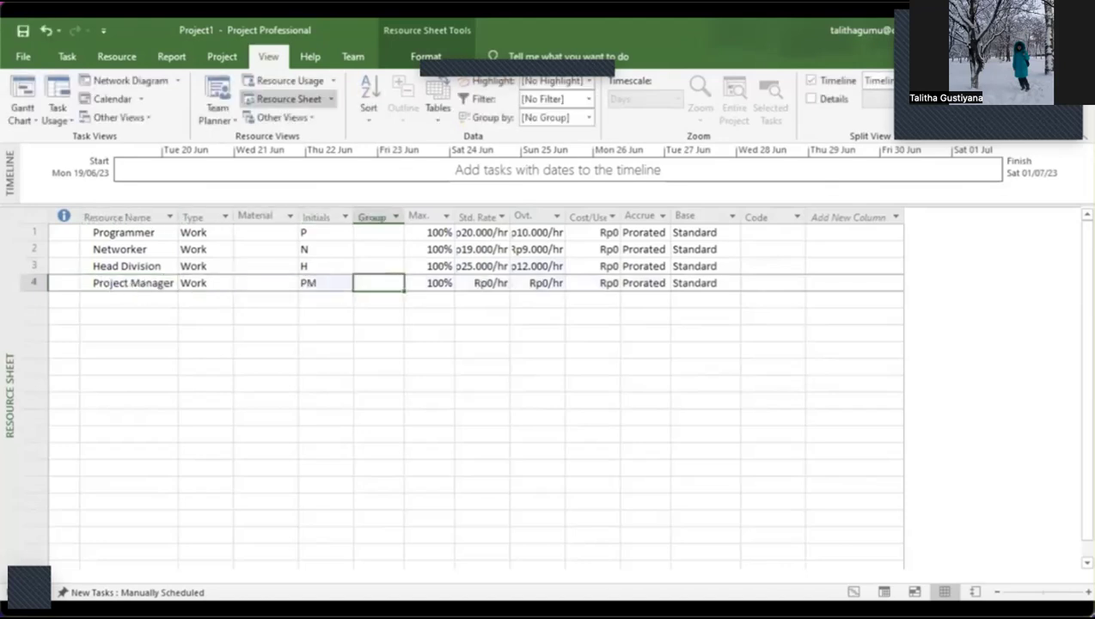
- Change the initials of the Networker resource to NT and of the Head Division resource to HD
{"action": "key", "text": "Left"}
{"action": "key", "text": "Left"}
{"action": "key", "text": "Left"}
{"action": "key", "text": "Left"}
{"action": "key", "text": "Right"}
{"action": "key", "text": "Right"}
{"action": "key", "text": "Right"}
{"action": "key", "text": "Up"}
{"action": "key", "text": "Up"}
{"action": "key", "text": "Up"}
{"action": "key", "text": "Down"}
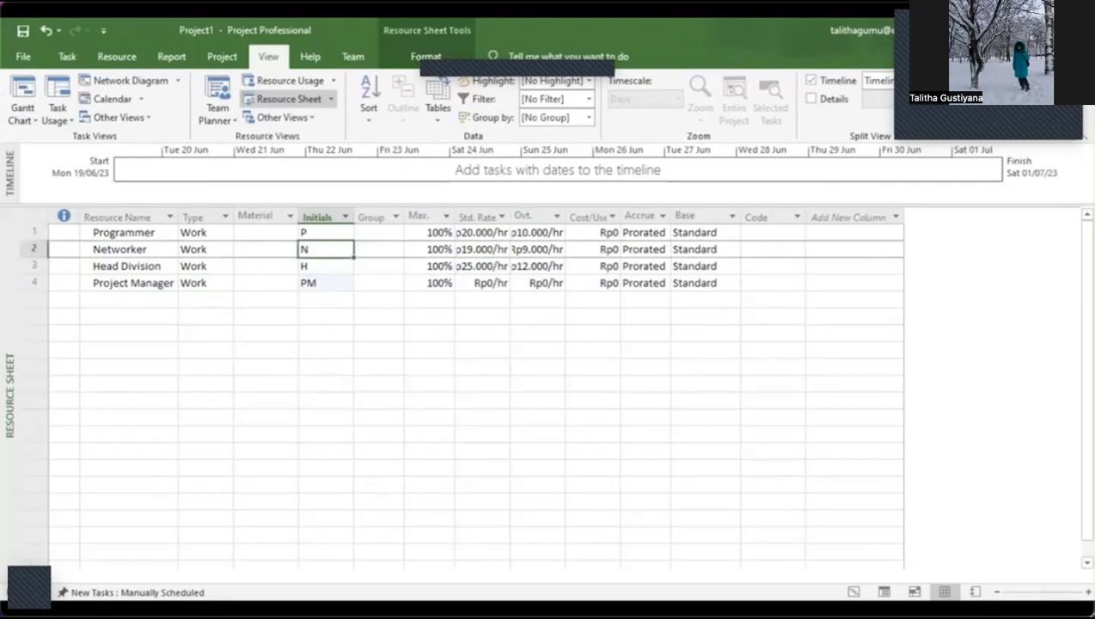
{"action": "type", "text": "NT"}
{"action": "key", "text": "Return"}
{"action": "type", "text": "HD"}
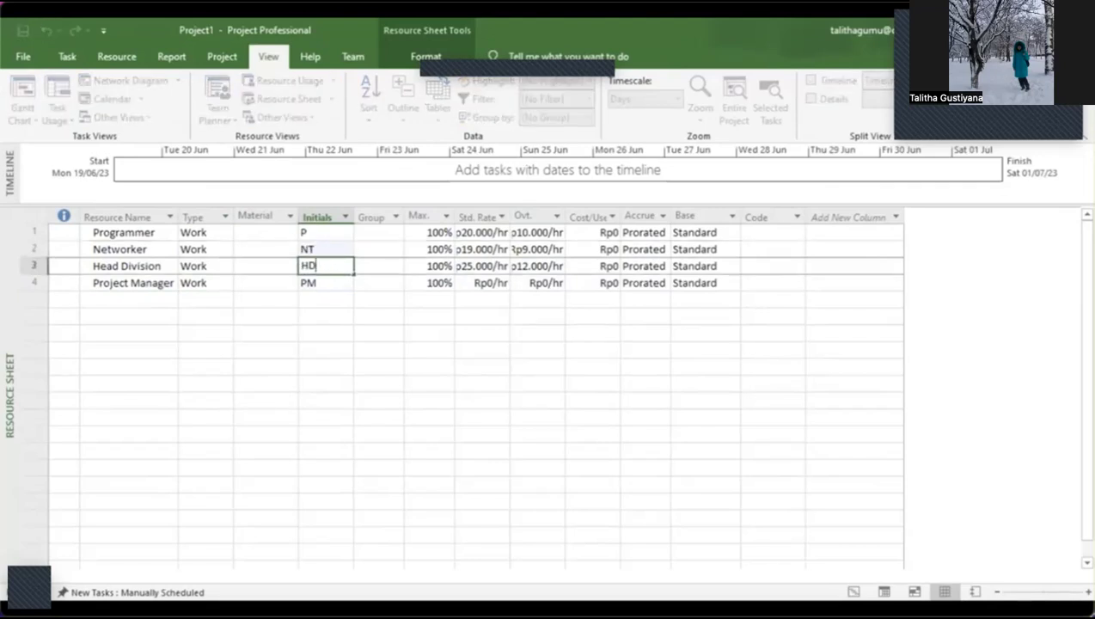
{"action": "key", "text": "Up"}
{"action": "key", "text": "Up"}
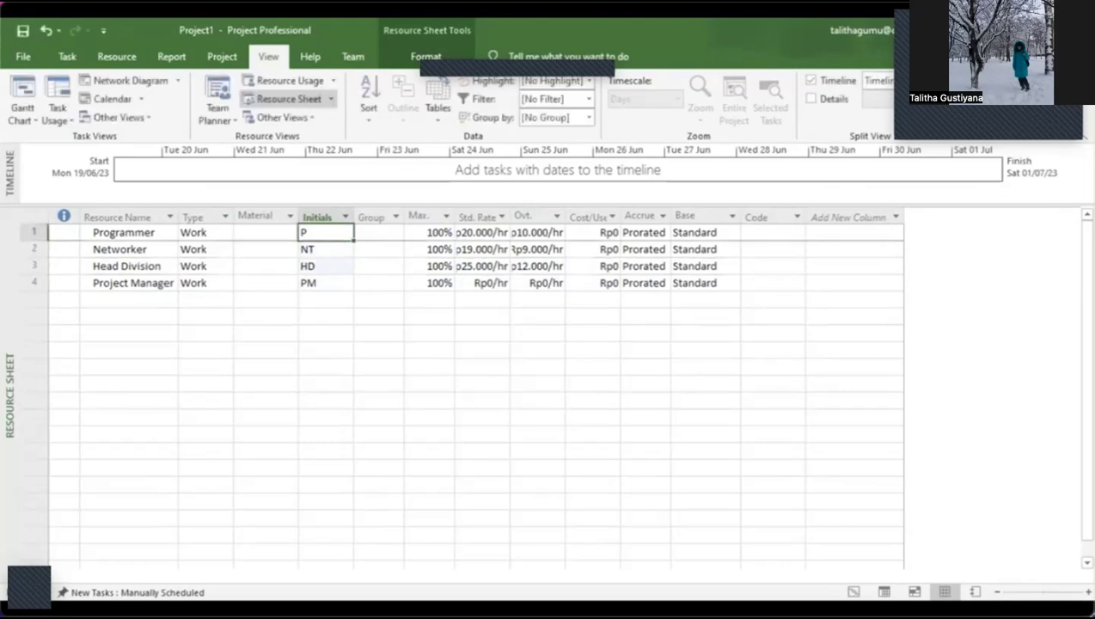
{"action": "type", "text": "PR"}
{"action": "key", "text": "BackSpace"}
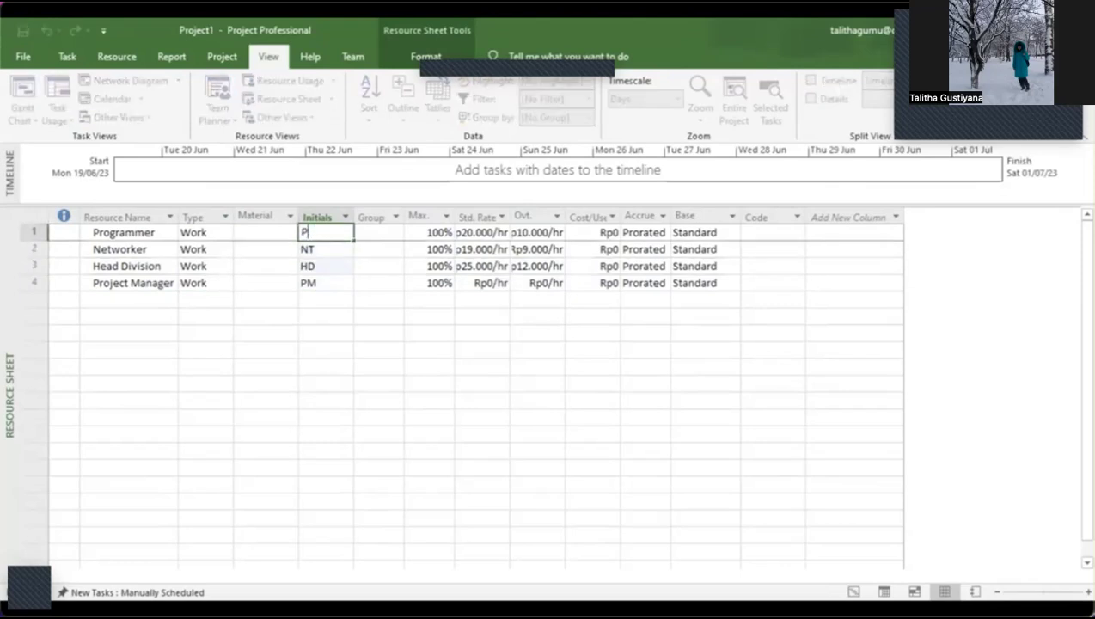
- Set the Project Manager resource's standard rate to Rp30.000/hr
{"action": "key", "text": "Down"}
{"action": "key", "text": "Down"}
{"action": "key", "text": "Down"}
{"action": "key", "text": "Down"}
{"action": "key", "text": "Left"}
{"action": "key", "text": "Left"}
{"action": "key", "text": "Left"}
{"action": "key", "text": "Right"}
{"action": "key", "text": "Right"}
{"action": "key", "text": "Right"}
{"action": "key", "text": "Right"}
{"action": "key", "text": "Right"}
{"action": "key", "text": "Right"}
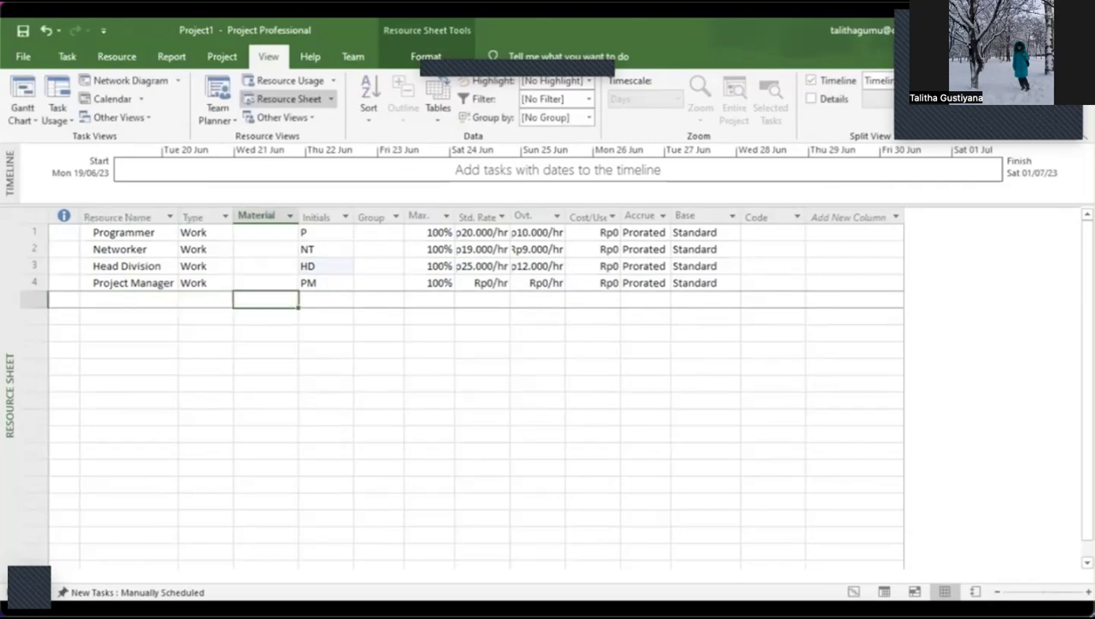
{"action": "key", "text": "Up"}
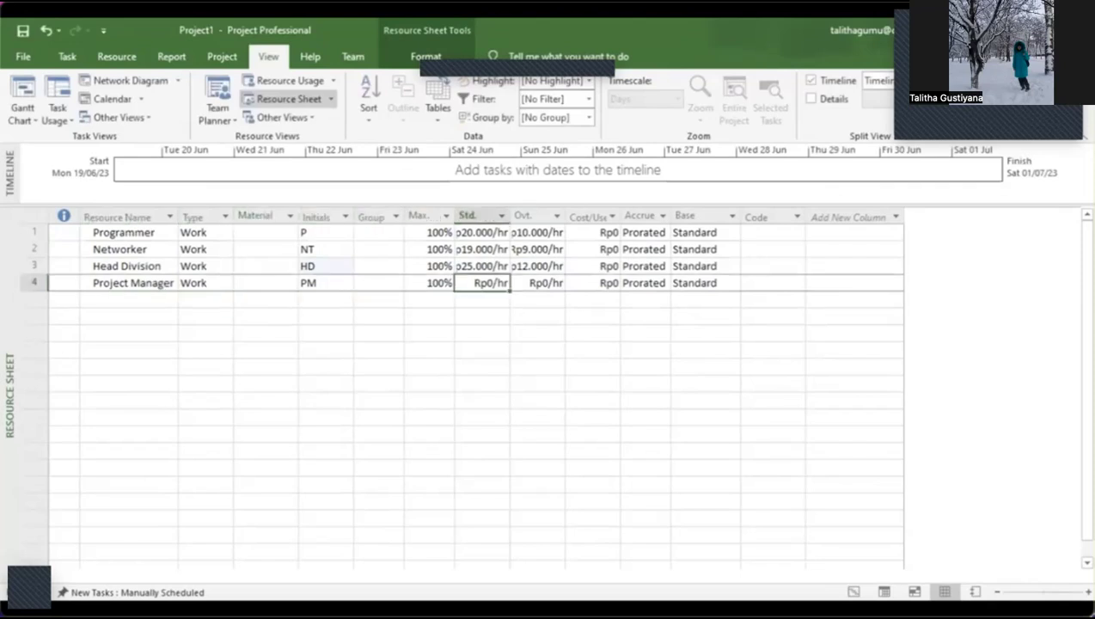
{"action": "double_click", "coordinate": [493, 287]}
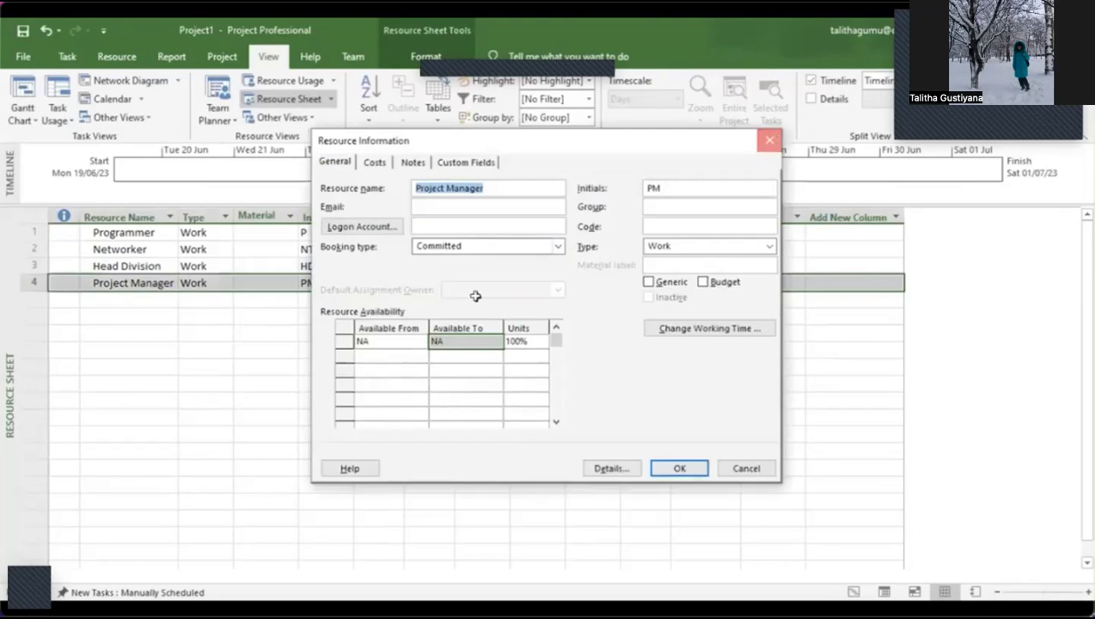
{"action": "key", "text": "Escape"}
{"action": "left_click", "coordinate": [493, 282]}
{"action": "type", "text": "30000/h"}
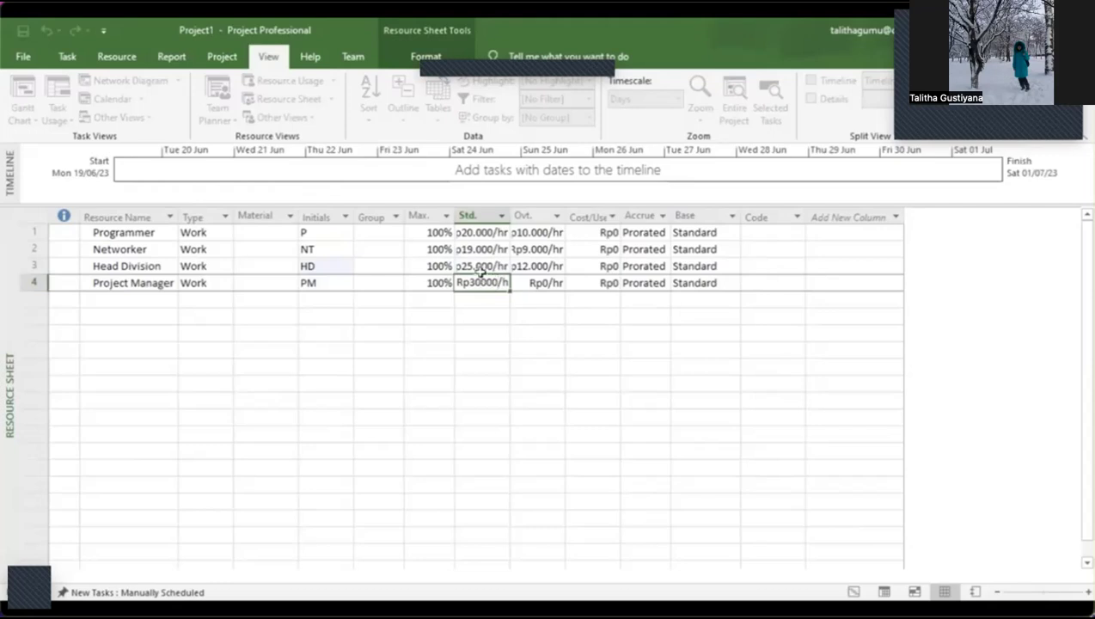
{"action": "left_click", "coordinate": [491, 315]}
{"action": "left_click", "coordinate": [491, 283]}
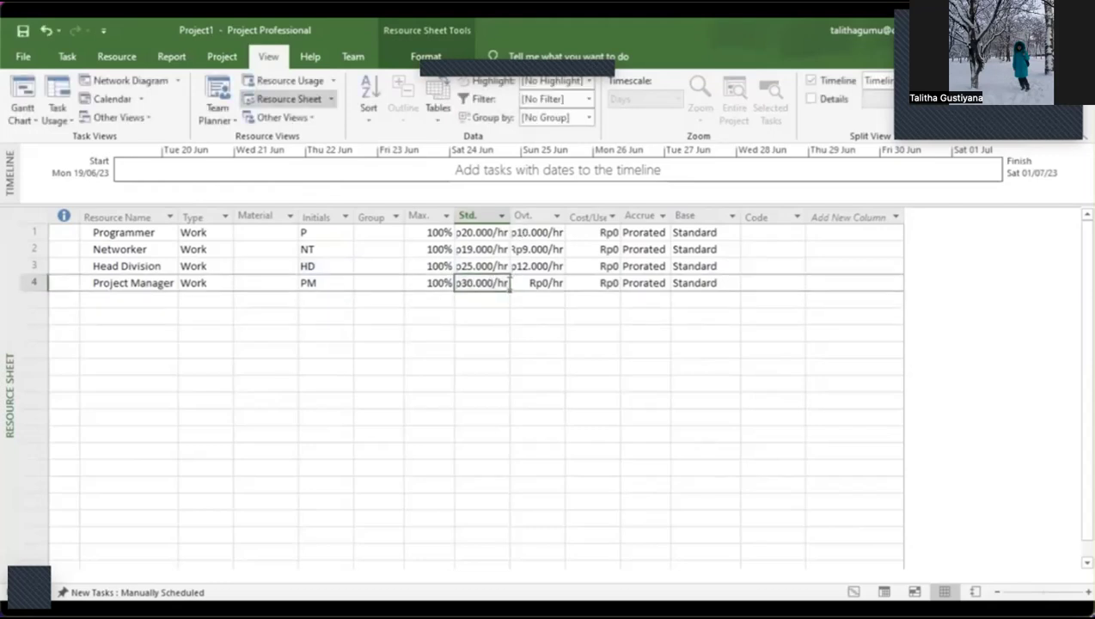
- Examine the Programmer resource's general details, cost rate tables, cost accrual choices, notes and custom fields
{"action": "left_click", "coordinate": [501, 233]}
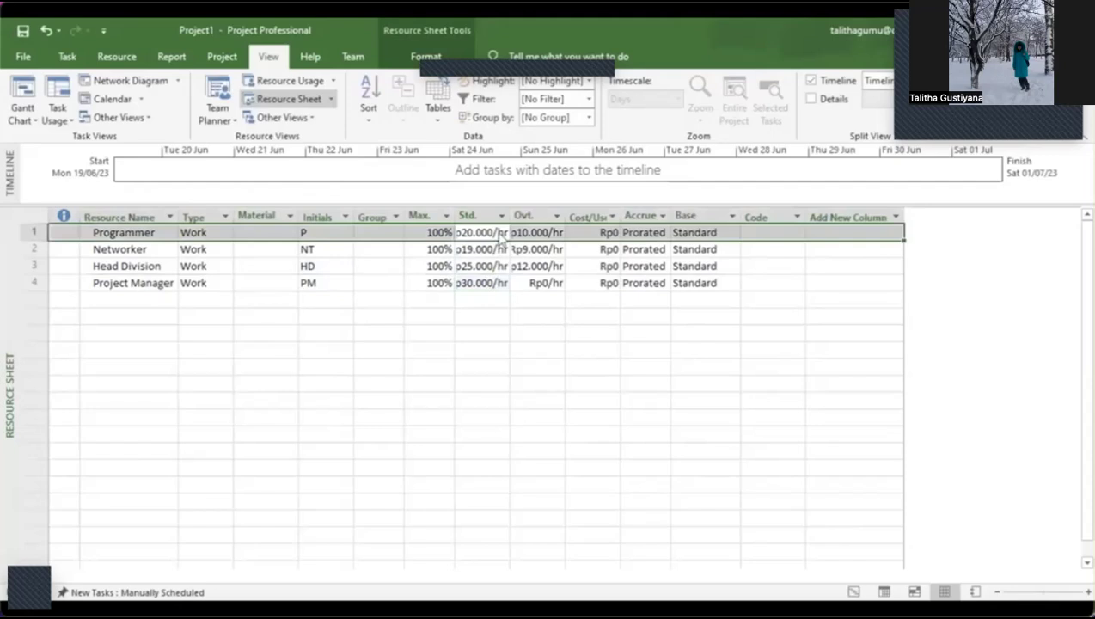
{"action": "double_click", "coordinate": [500, 233]}
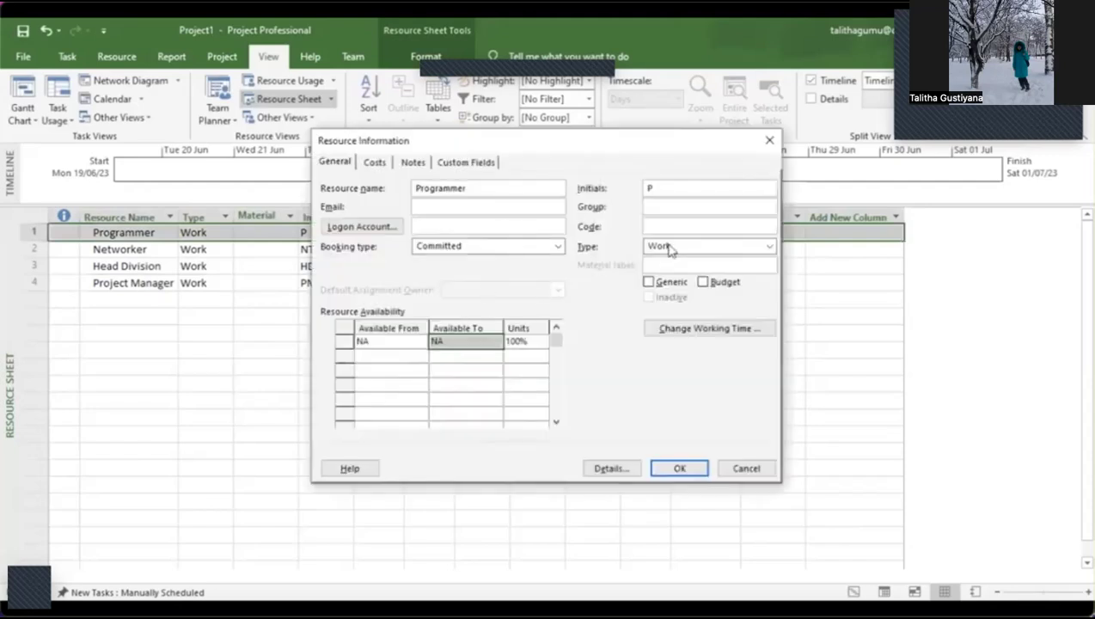
{"action": "left_click", "coordinate": [394, 162]}
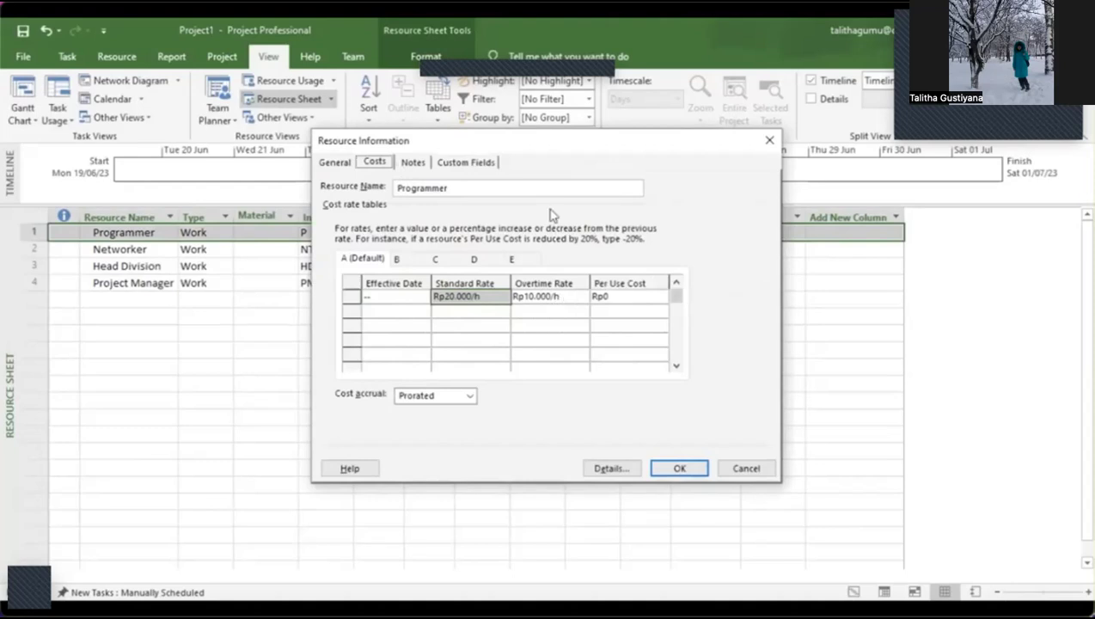
{"action": "left_click", "coordinate": [463, 403]}
{"action": "left_click", "coordinate": [469, 396]}
{"action": "left_click", "coordinate": [413, 163]}
{"action": "left_click", "coordinate": [474, 163]}
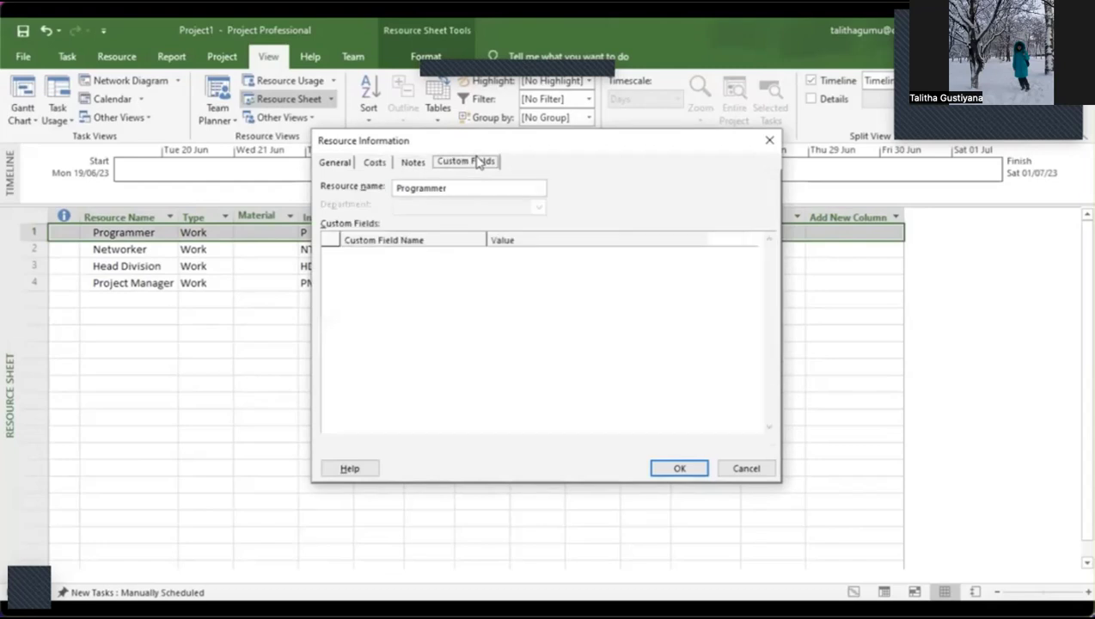
{"action": "left_click", "coordinate": [327, 164]}
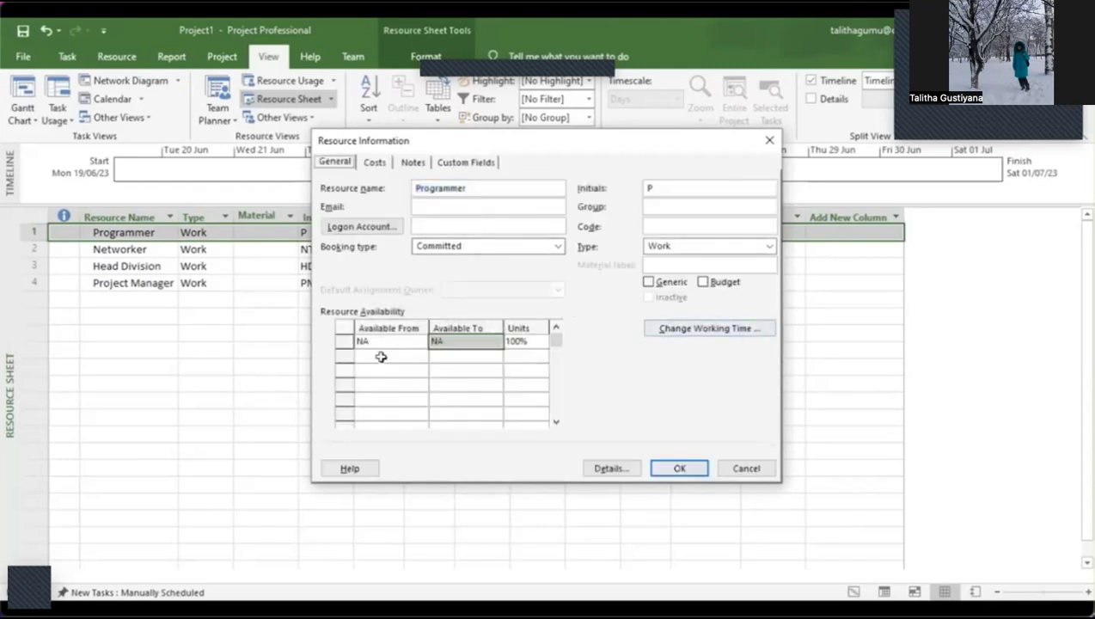
- Change the Project Manager resource's standard rate to a daily rate of Rp30.000/day
{"action": "left_click", "coordinate": [502, 281]}
{"action": "left_click", "coordinate": [497, 281]}
{"action": "double_click", "coordinate": [499, 282]}
{"action": "type", "text": "DA"}
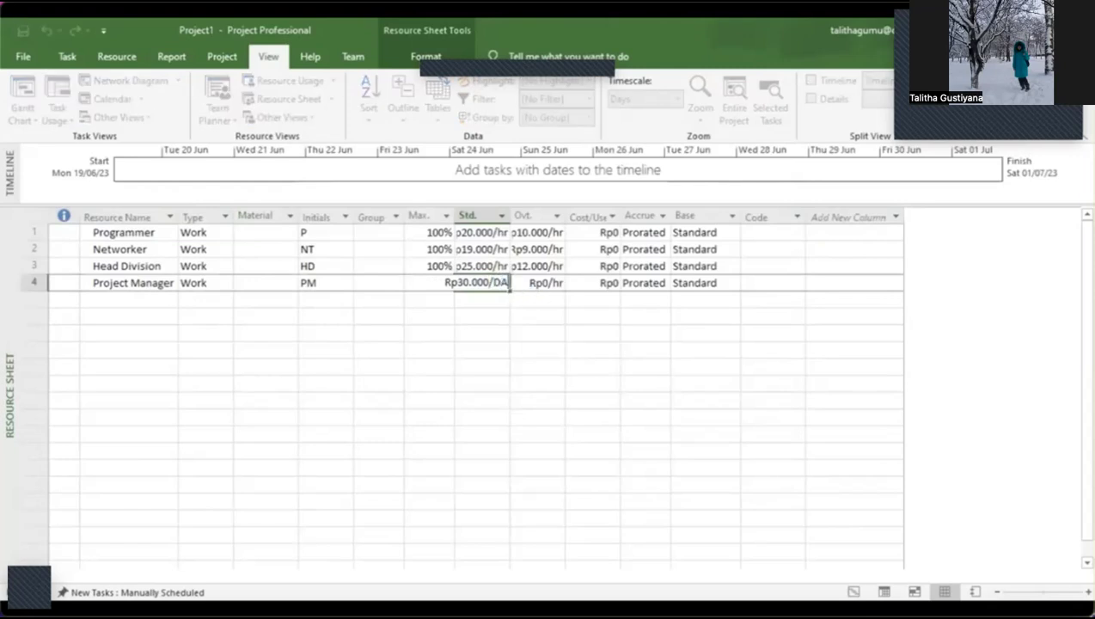
{"action": "key", "text": "BackSpace"}
{"action": "key", "text": "BackSpace"}
{"action": "type", "text": "day"}
{"action": "key", "text": "Return"}
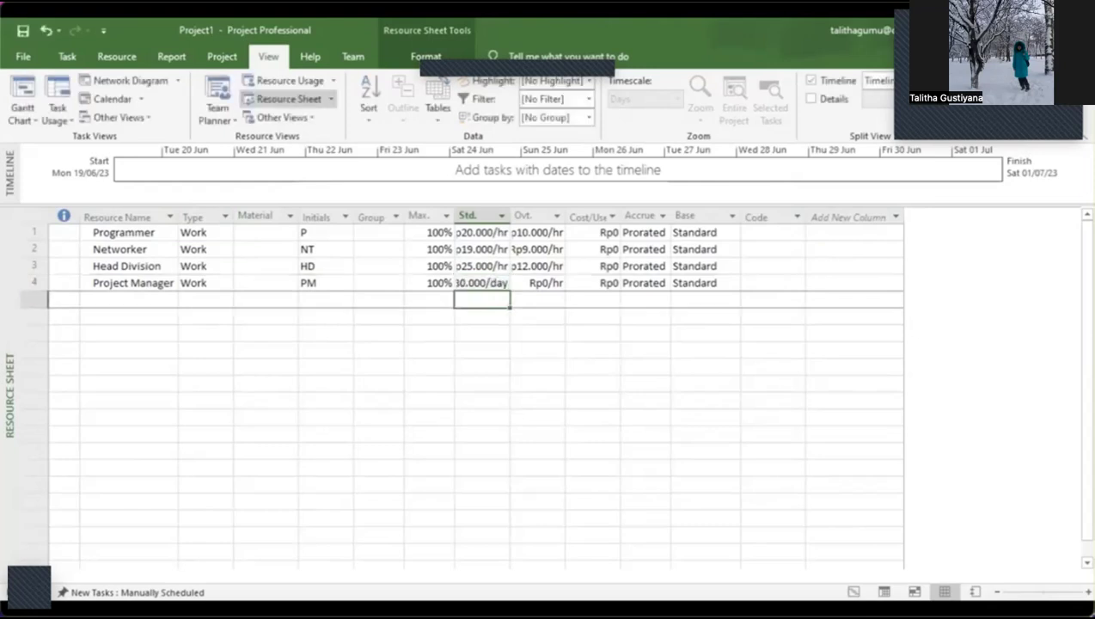
- Switch the Project Manager resource's standard rate back to an hourly rate of Rp30.000/hr
{"action": "left_click", "coordinate": [482, 283]}
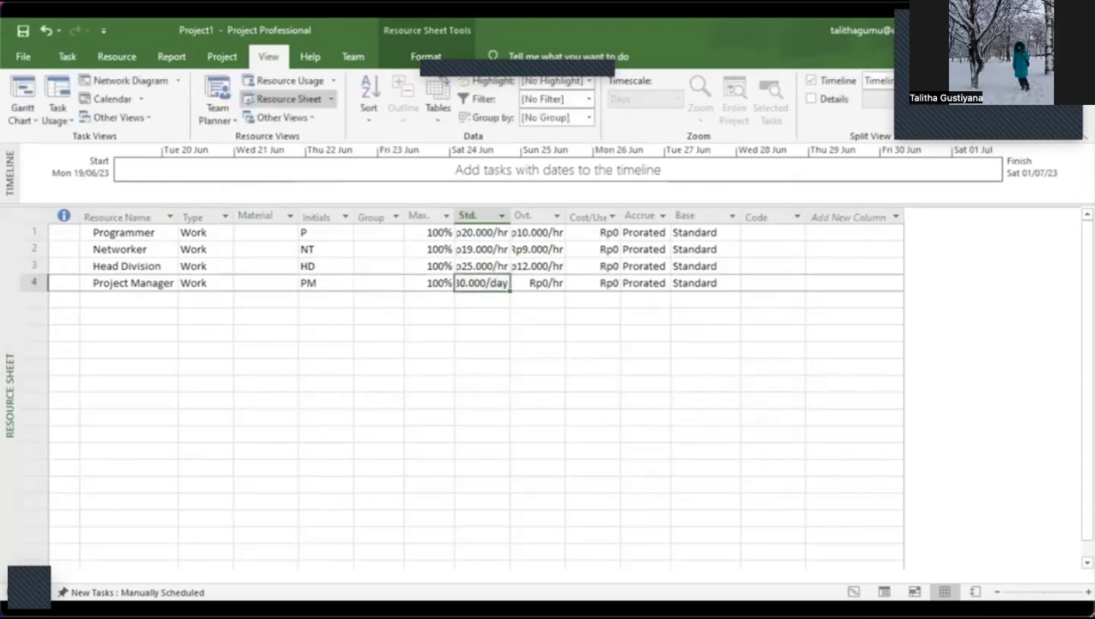
{"action": "double_click", "coordinate": [505, 283]}
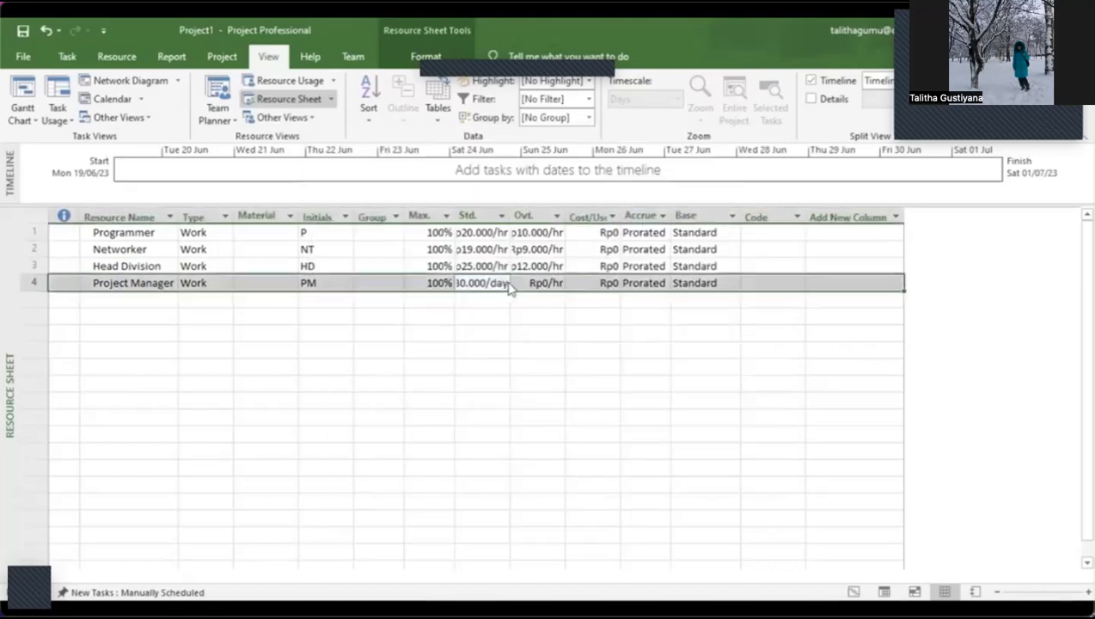
{"action": "double_click", "coordinate": [508, 288]}
{"action": "key", "text": "Escape"}
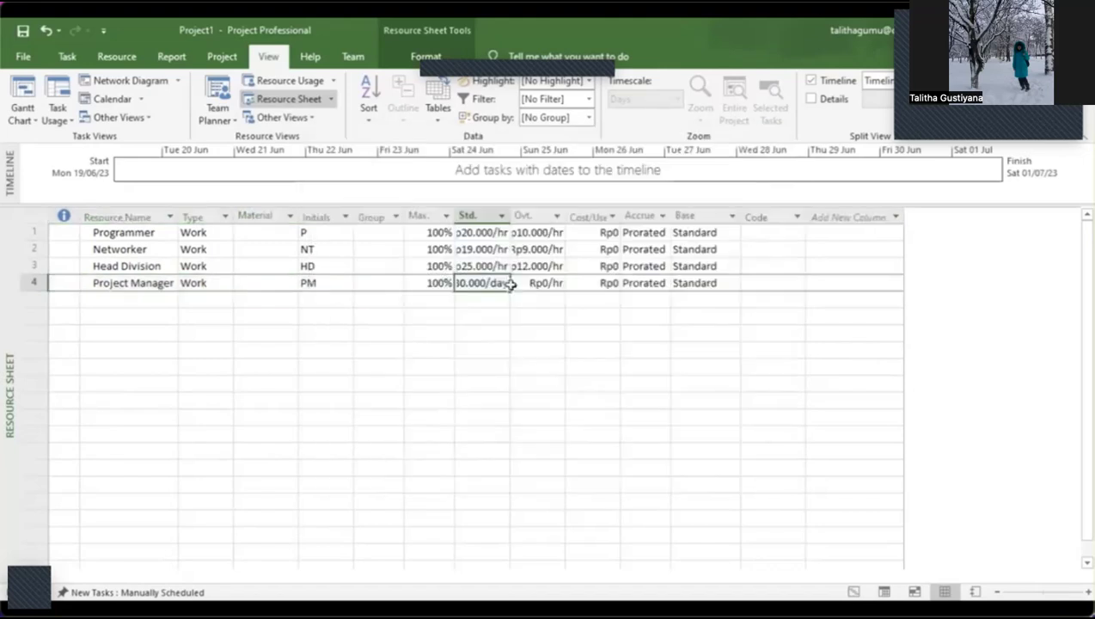
{"action": "left_click", "coordinate": [505, 284]}
{"action": "left_click_drag", "start_coordinate": [491, 283], "coordinate": [514, 282]}
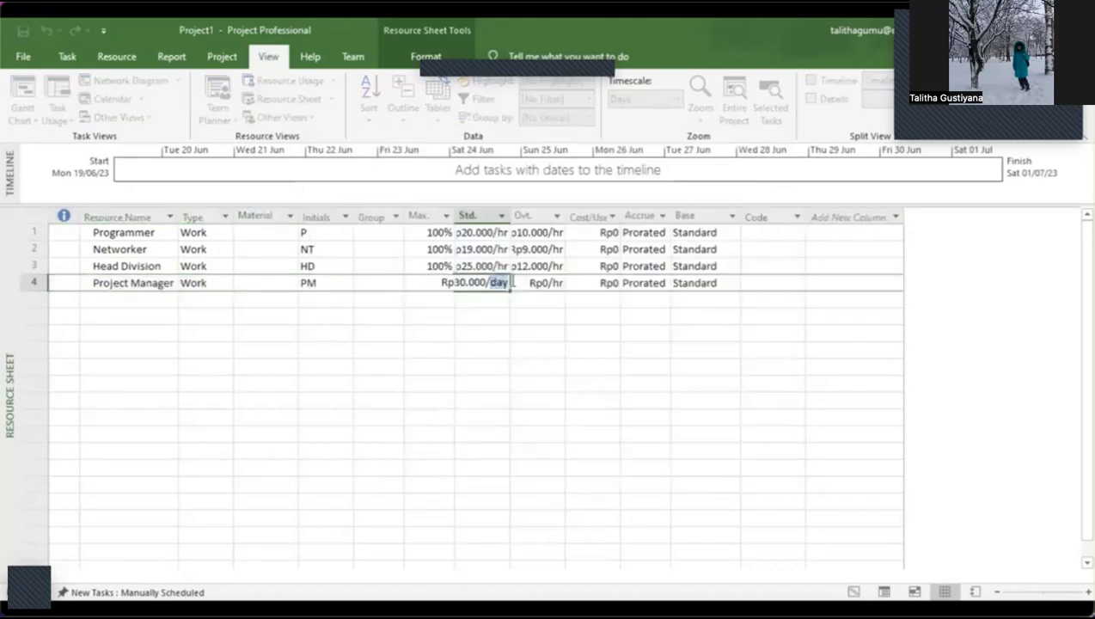
{"action": "type", "text": "hr"}
{"action": "key", "text": "Return"}
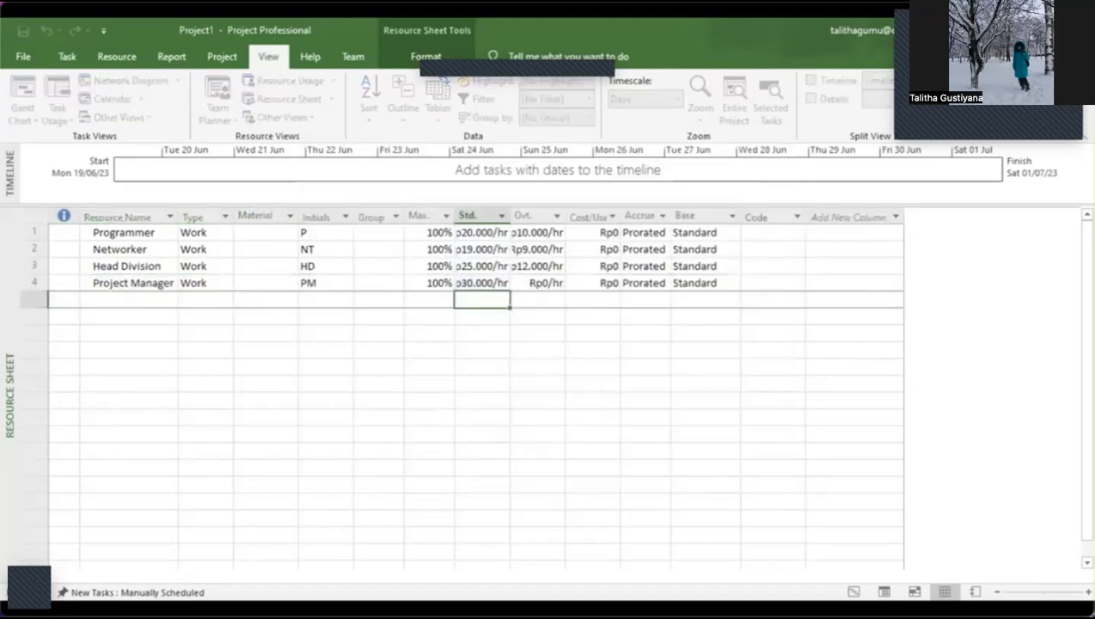
- Set the Project Manager resource's overtime rate to Rp15.000/hr
{"action": "left_click", "coordinate": [550, 284]}
{"action": "left_click", "coordinate": [556, 280]}
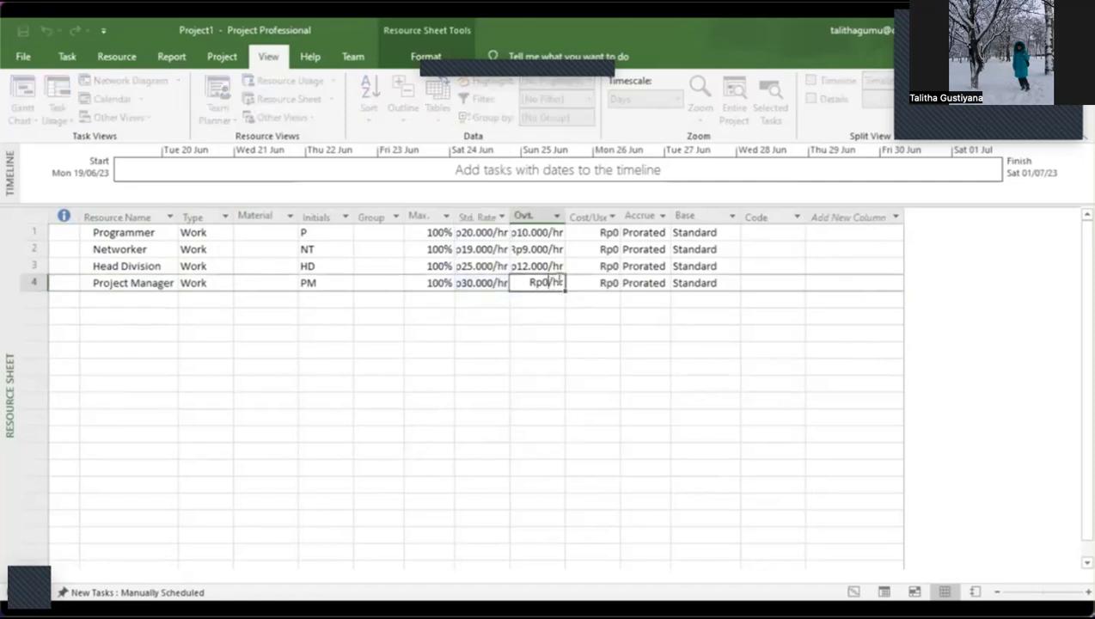
{"action": "key", "text": "BackSpace"}
{"action": "type", "text": "15000"}
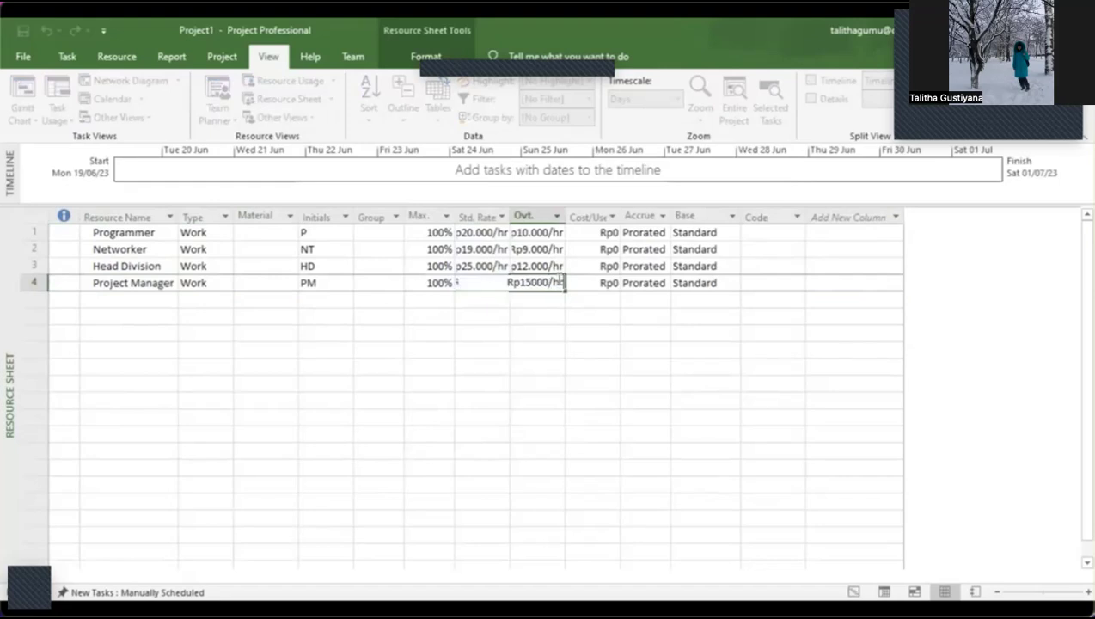
{"action": "key", "text": "Return"}
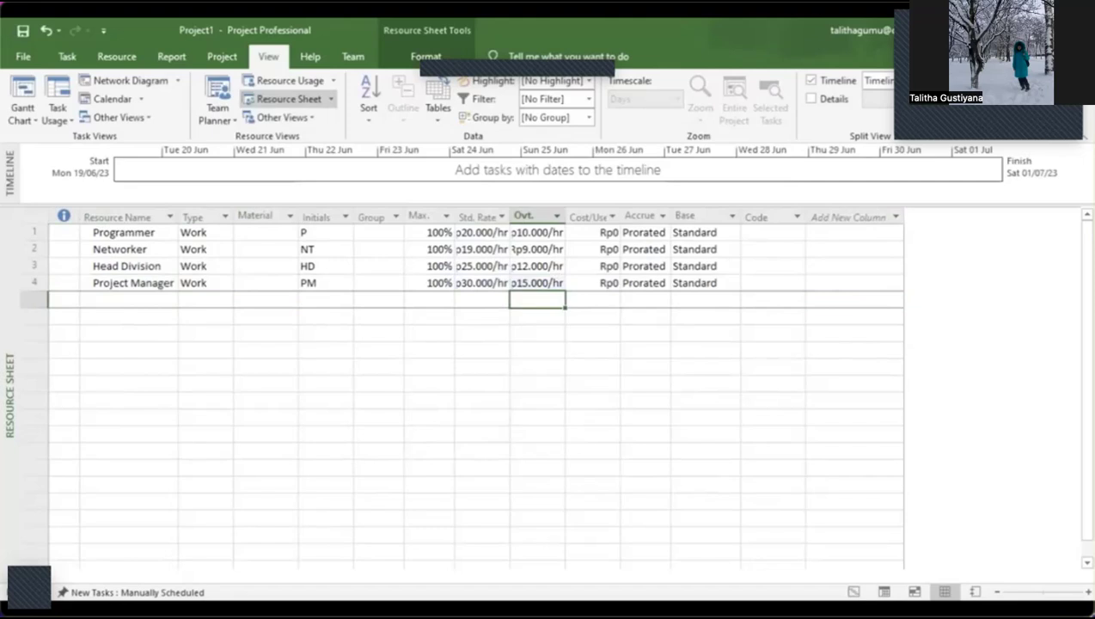
- Add a resource named Office Tools in the fifth row of the resource sheet
{"action": "left_click", "coordinate": [129, 297]}
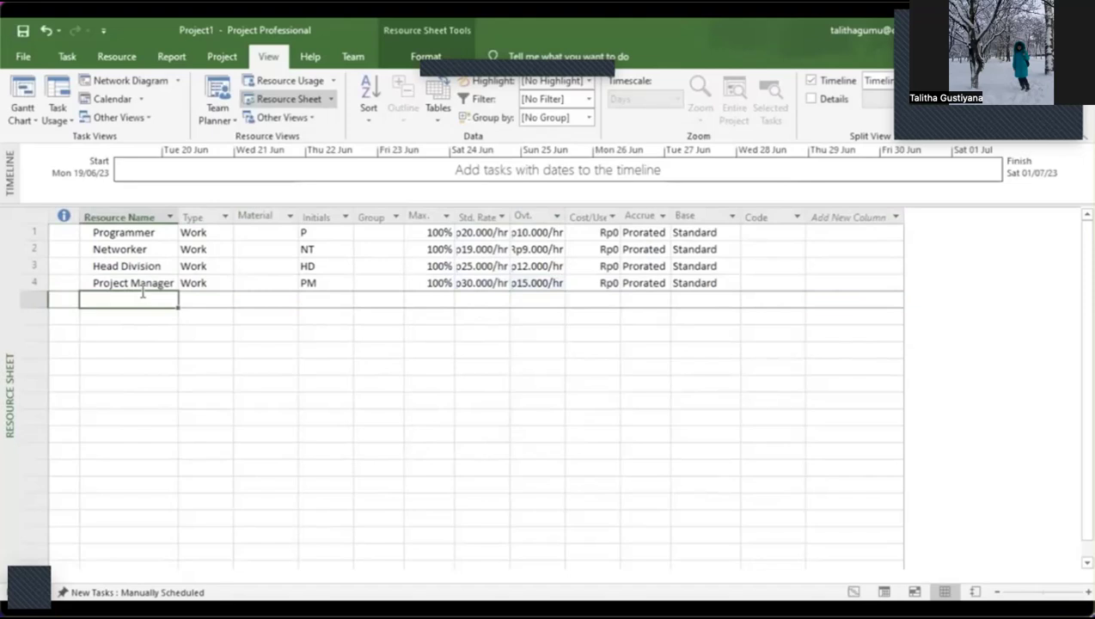
{"action": "type", "text": "Peralat"}
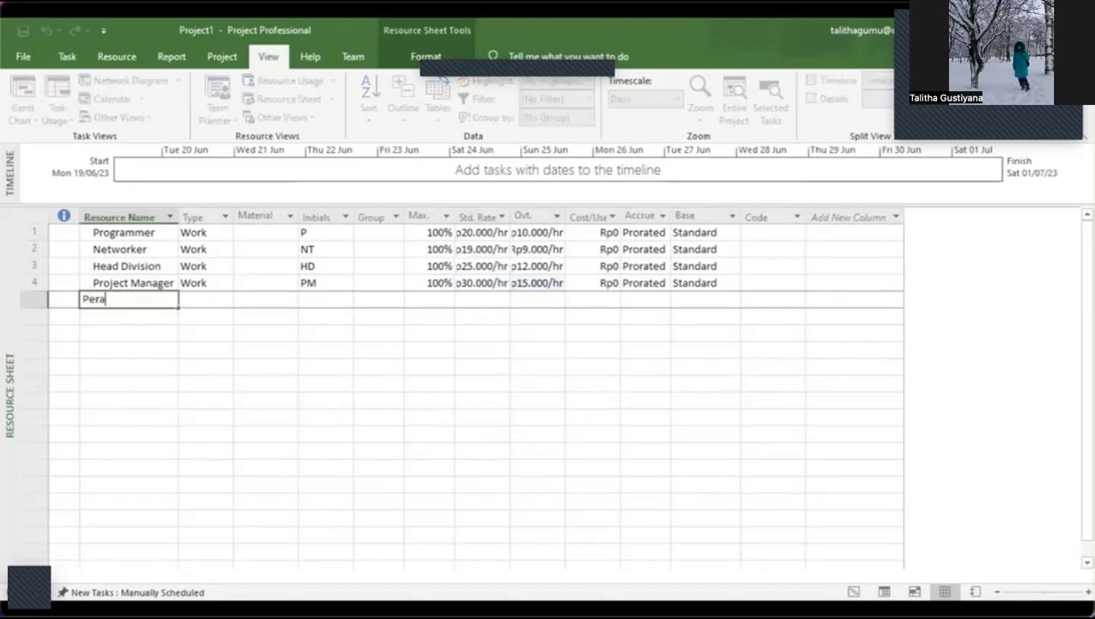
{"action": "key", "text": "BackSpace"}
{"action": "key", "text": "BackSpace"}
{"action": "key", "text": "BackSpace"}
{"action": "key", "text": "BackSpace"}
{"action": "key", "text": "BackSpace"}
{"action": "key", "text": "BackSpace"}
{"action": "key", "text": "BackSpace"}
{"action": "type", "text": "Tools Kantor"}
{"action": "key", "text": "BackSpace"}
{"action": "key", "text": "BackSpace"}
{"action": "key", "text": "BackSpace"}
{"action": "key", "text": "BackSpace"}
{"action": "key", "text": "BackSpace"}
{"action": "key", "text": "BackSpace"}
{"action": "key", "text": "BackSpace"}
{"action": "key", "text": "BackSpace"}
{"action": "key", "text": "BackSpace"}
{"action": "key", "text": "BackSpace"}
{"action": "key", "text": "BackSpace"}
{"action": "key", "text": "BackSpace"}
{"action": "type", "text": "Odffi"}
{"action": "key", "text": "BackSpace"}
{"action": "key", "text": "BackSpace"}
{"action": "key", "text": "BackSpace"}
{"action": "key", "text": "BackSpace"}
{"action": "type", "text": "ffice Tools"}
{"action": "key", "text": "Tab"}
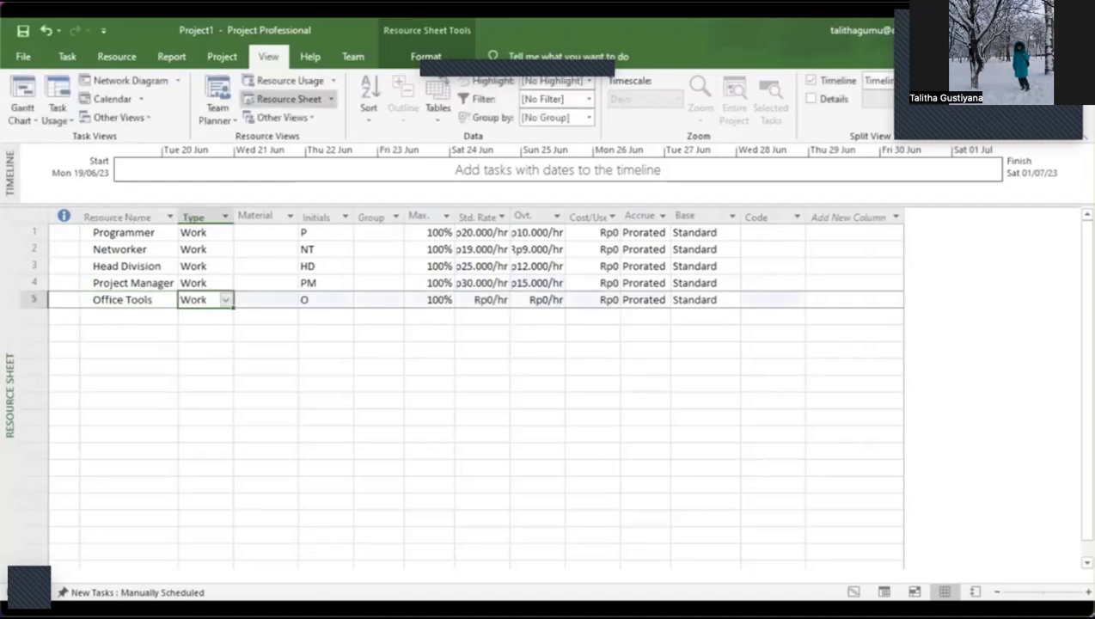
- Set the Office Tools resource's type to Material
{"action": "left_click", "coordinate": [228, 300]}
{"action": "left_click", "coordinate": [223, 329]}
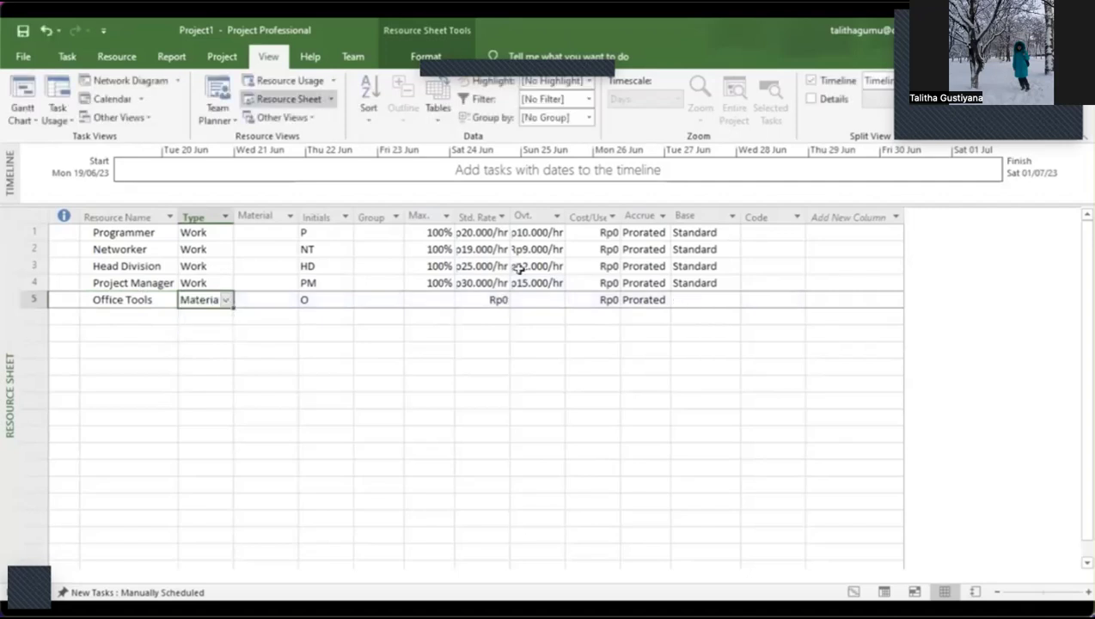
{"action": "left_click", "coordinate": [328, 299]}
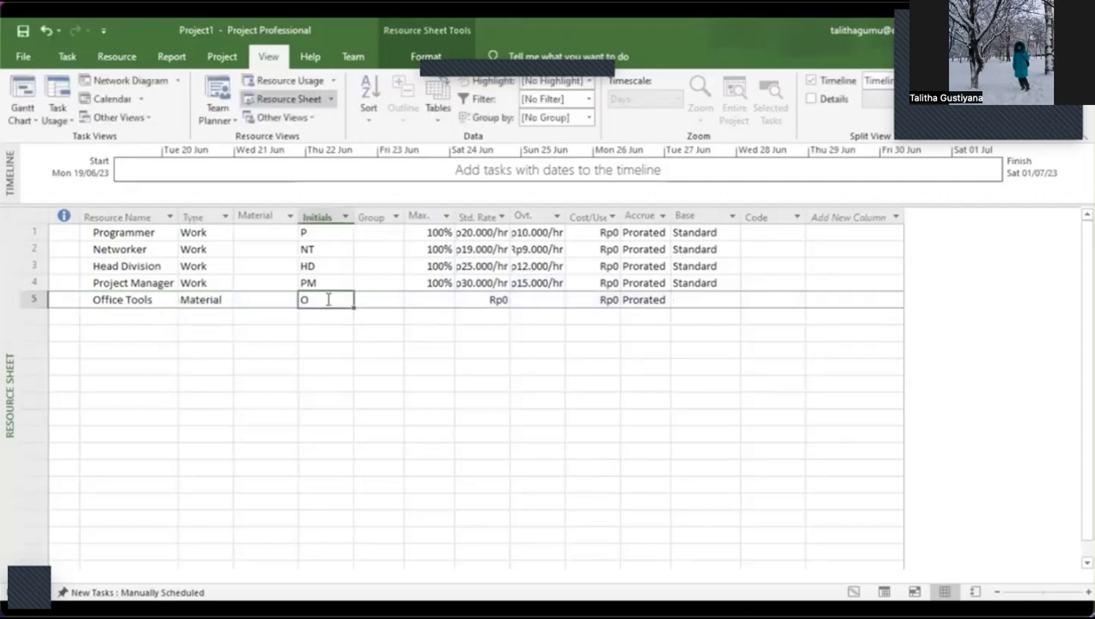
{"action": "double_click", "coordinate": [329, 299]}
{"action": "left_click", "coordinate": [761, 149]}
- Set the Office Tools resource's standard rate to Rp1.000
{"action": "left_click", "coordinate": [502, 298]}
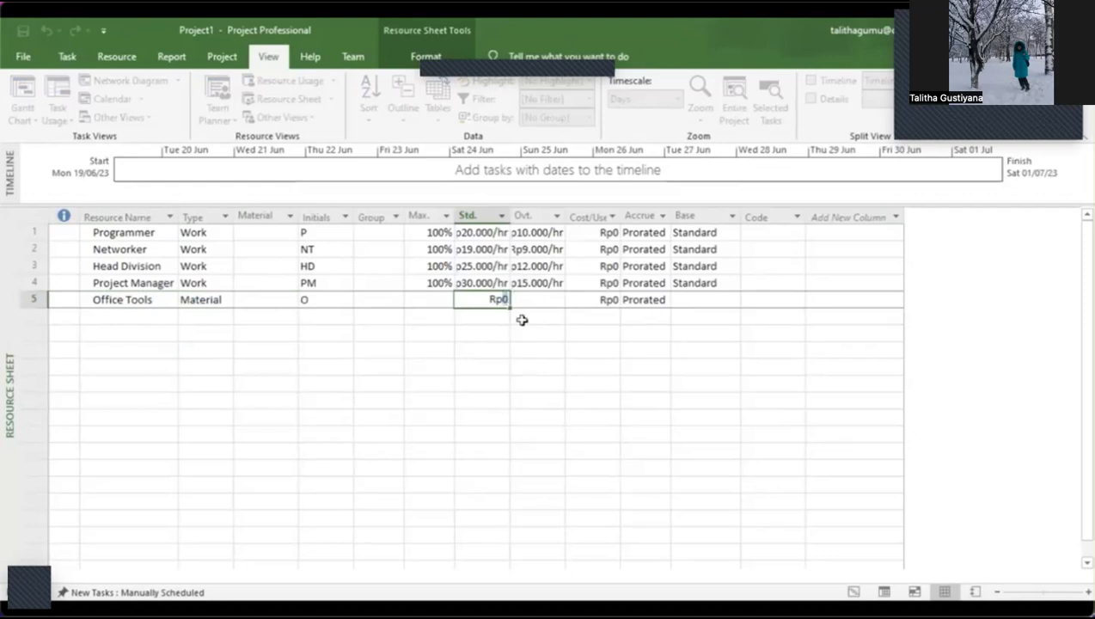
{"action": "type", "text": "10000"}
{"action": "key", "text": "BackSpace"}
{"action": "left_click", "coordinate": [623, 368]}
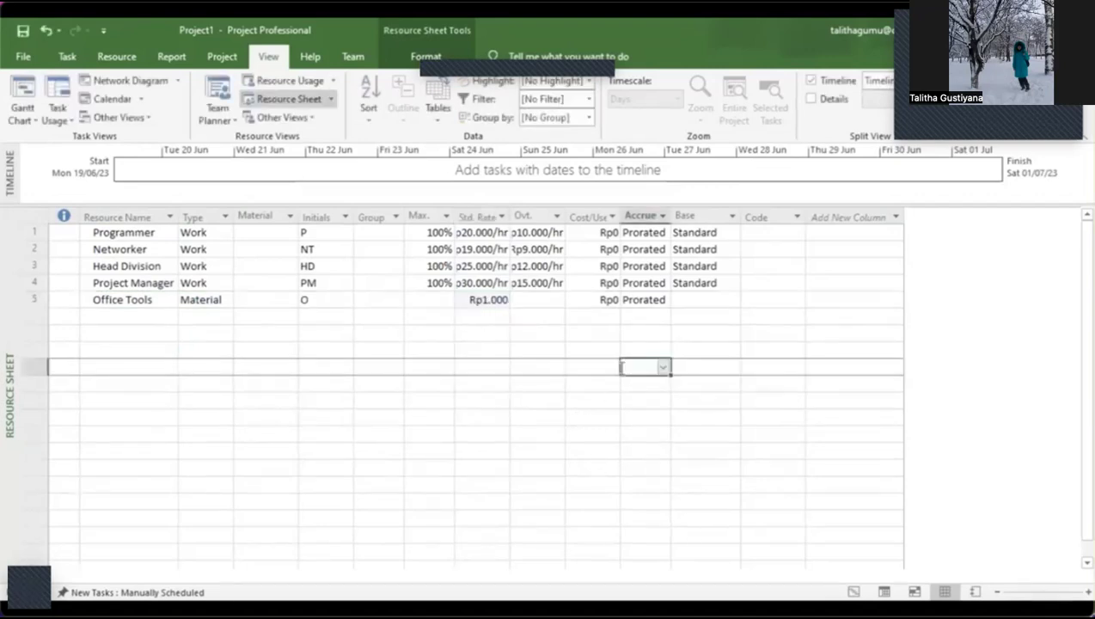
{"action": "left_click", "coordinate": [612, 299]}
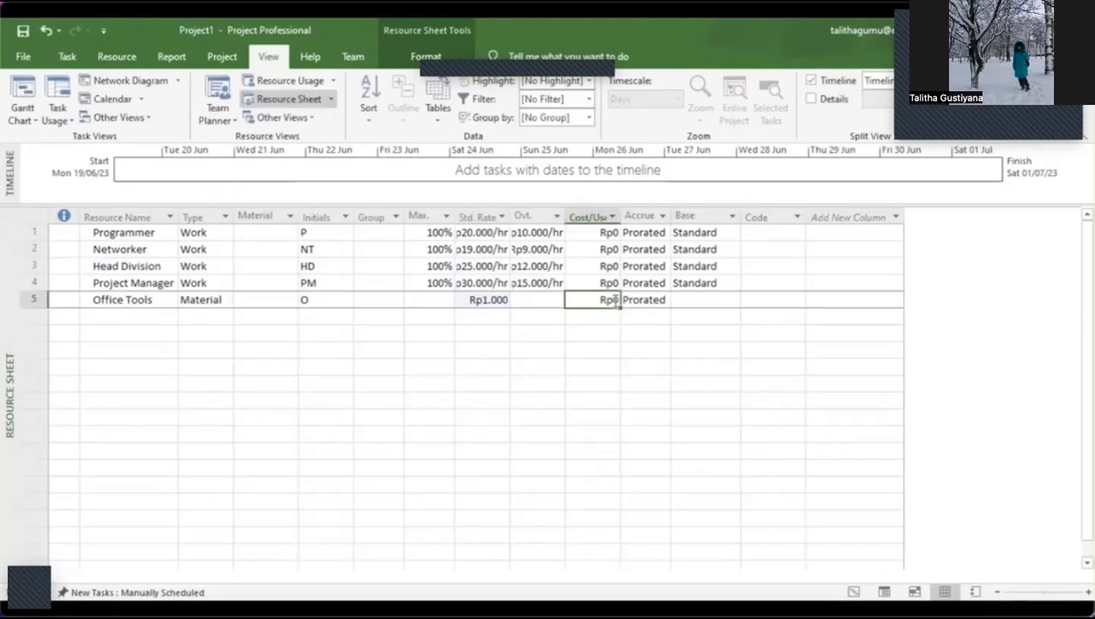
{"action": "left_click", "coordinate": [639, 315]}
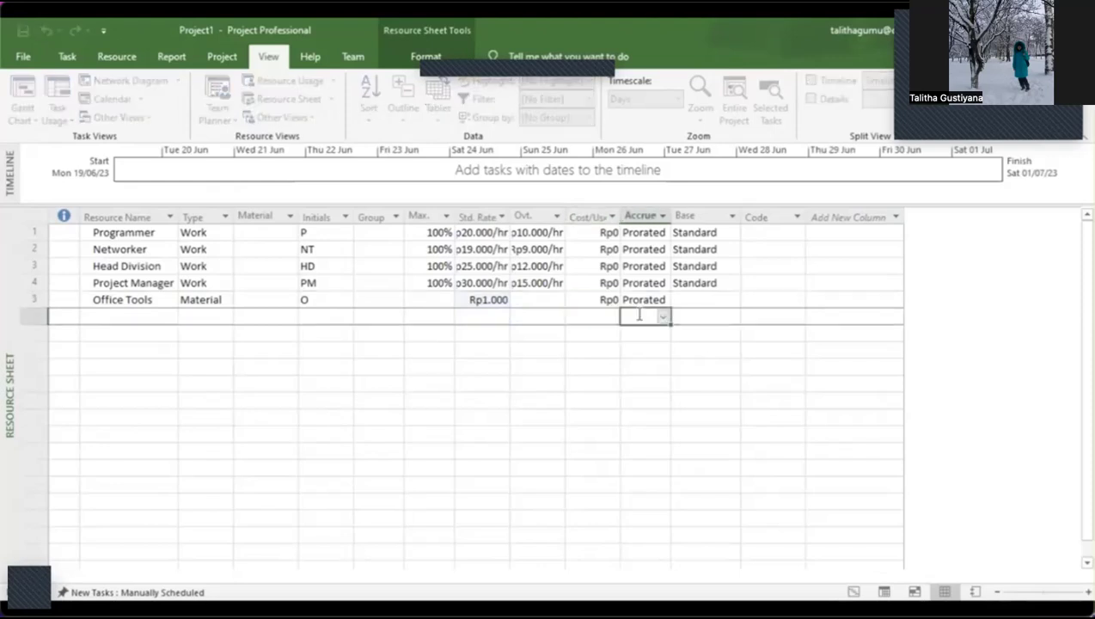
{"action": "double_click", "coordinate": [616, 301]}
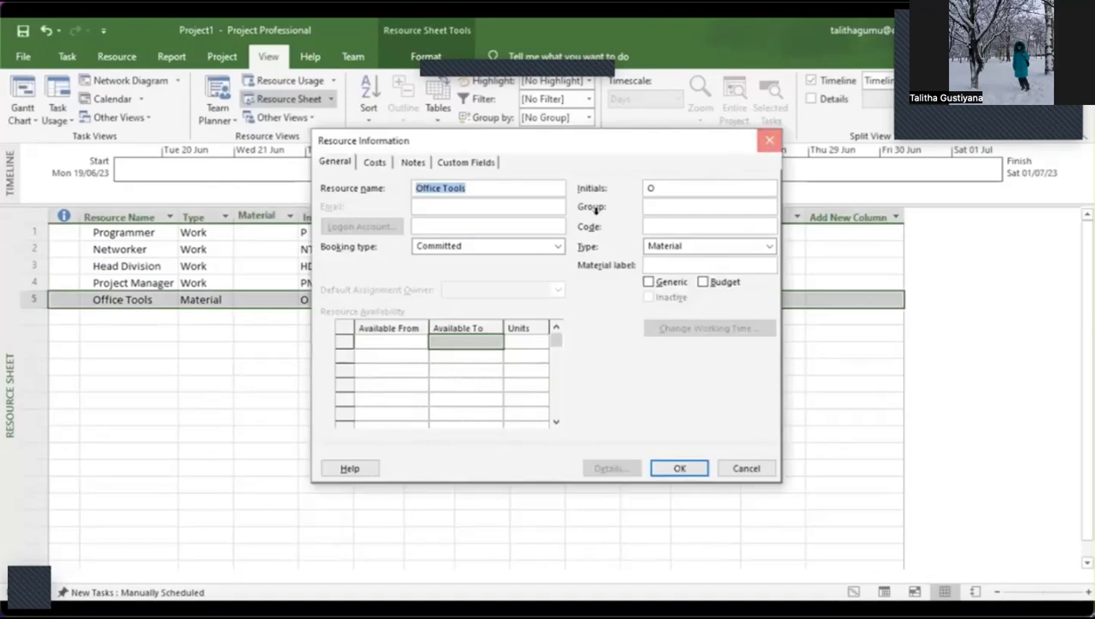
{"action": "key", "text": "Escape"}
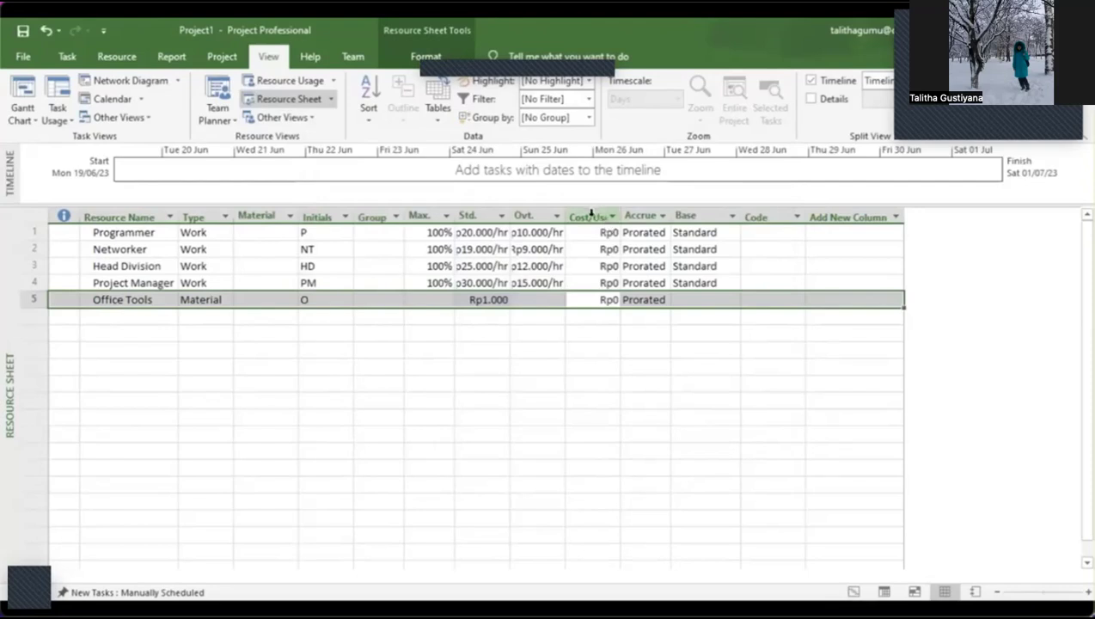
{"action": "mouse_move", "coordinate": [594, 216]}
{"action": "left_click", "coordinate": [516, 332]}
{"action": "left_click", "coordinate": [432, 331]}
- Start an unnamed resource in the sixth row of the resource sheet with the type Cost
{"action": "left_click", "coordinate": [131, 318]}
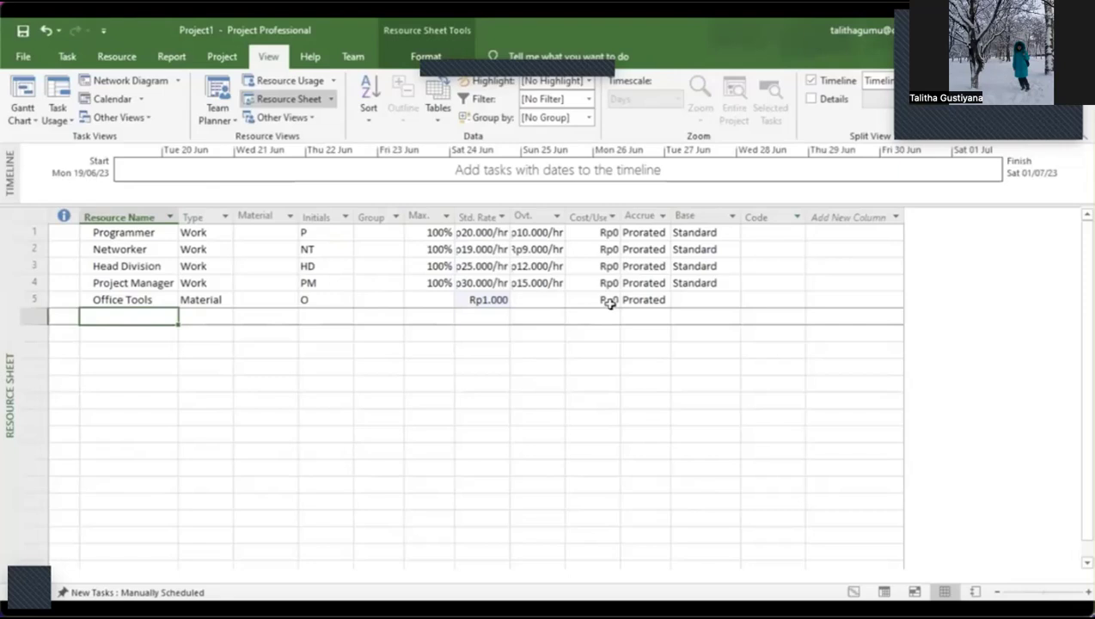
{"action": "left_click", "coordinate": [204, 315]}
{"action": "left_click", "coordinate": [225, 317]}
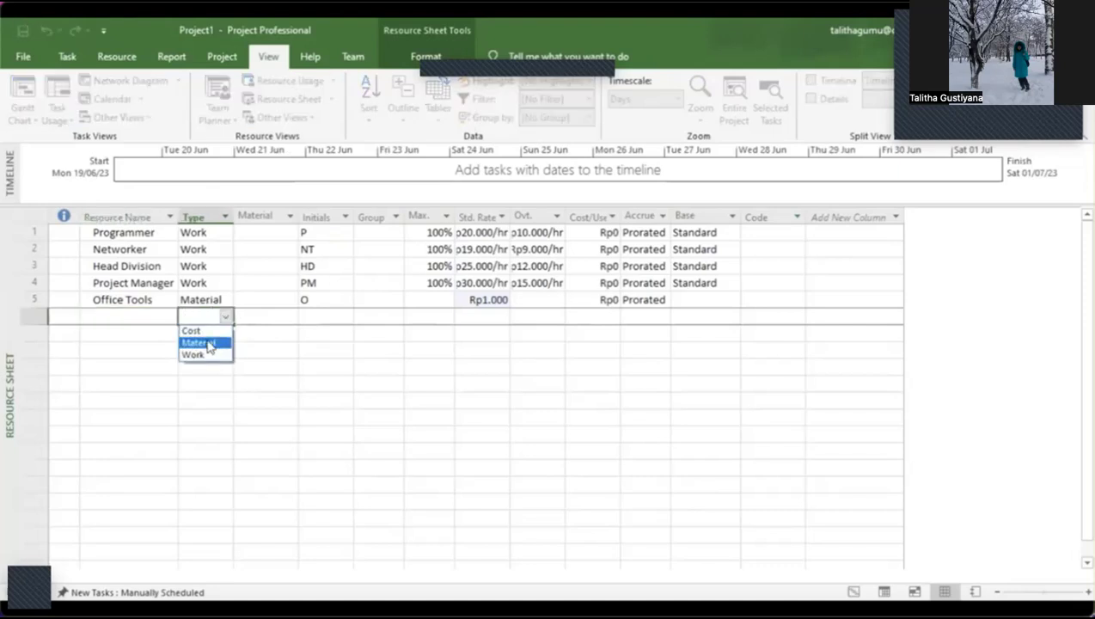
{"action": "left_click", "coordinate": [212, 333]}
{"action": "left_click", "coordinate": [154, 315]}
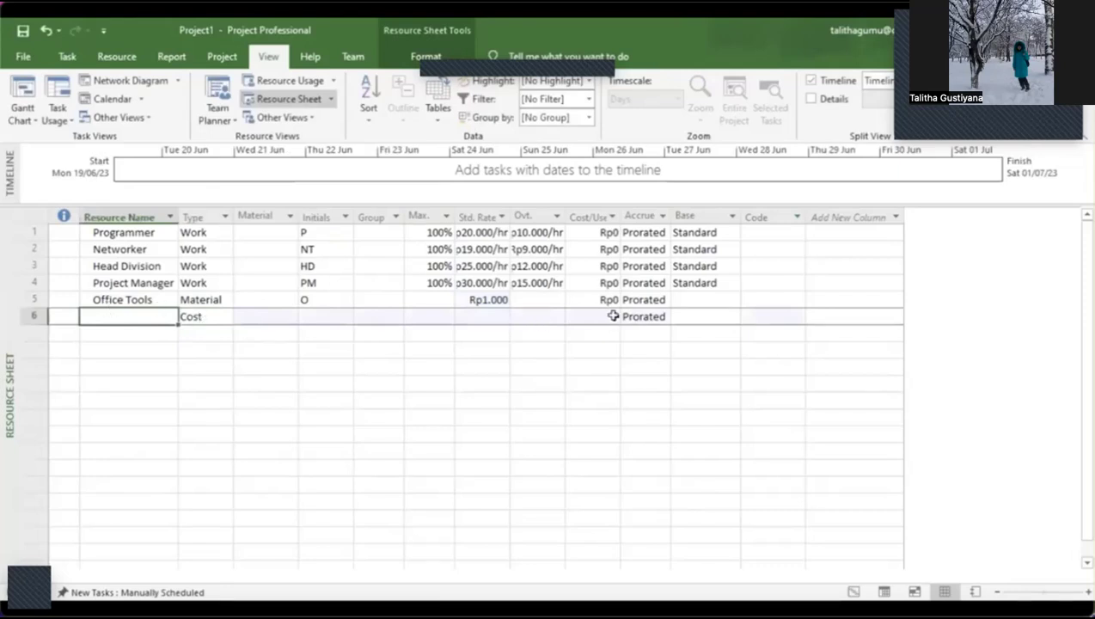
{"action": "left_click", "coordinate": [222, 317]}
{"action": "left_click", "coordinate": [159, 315]}
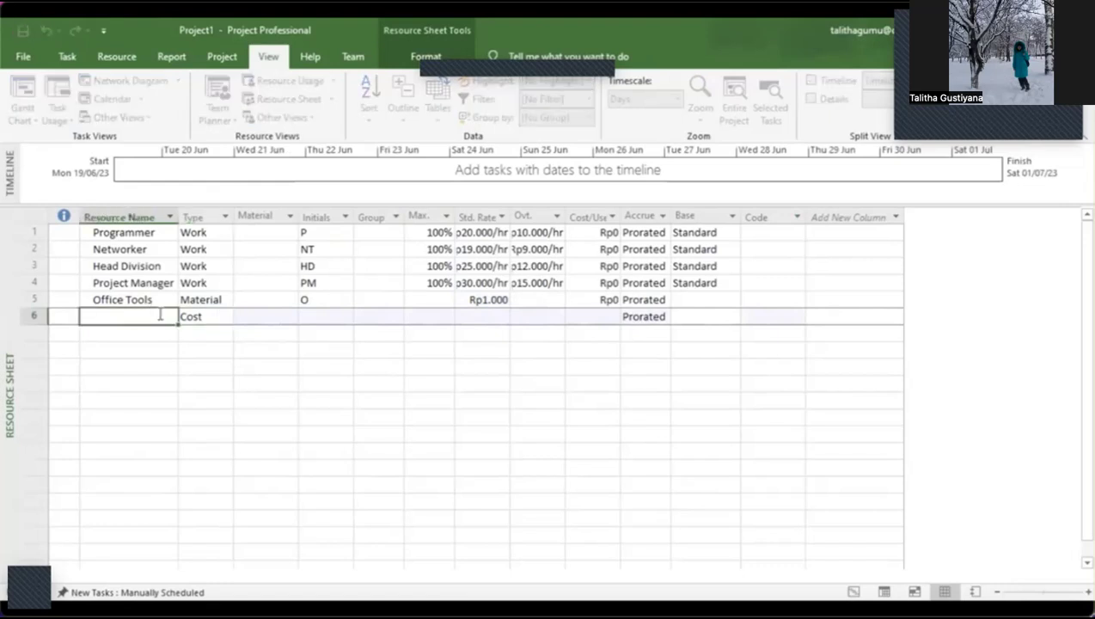
- Set the sixth-row resource's type to Material and name it Cable
{"action": "left_click", "coordinate": [222, 319]}
{"action": "left_click", "coordinate": [225, 318]}
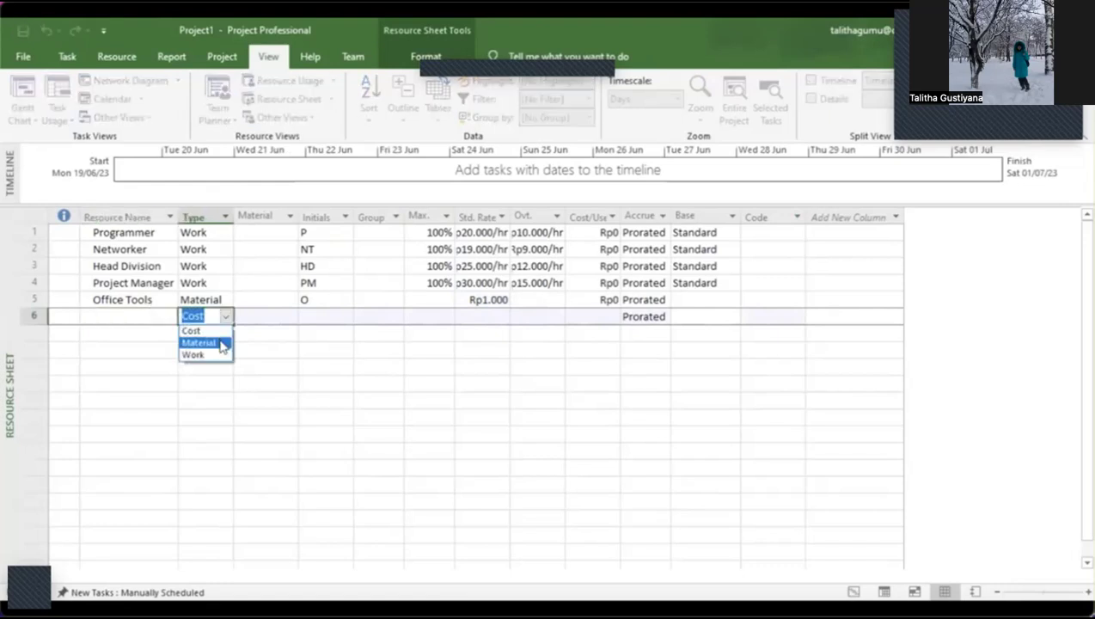
{"action": "left_click", "coordinate": [125, 316]}
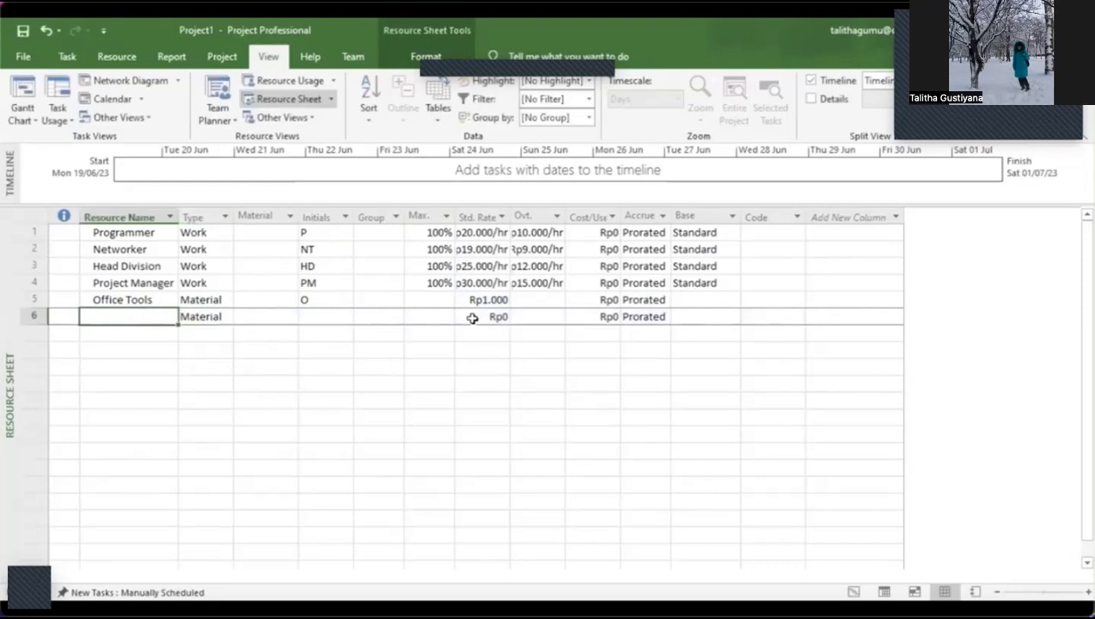
{"action": "type", "text": "Cavk"}
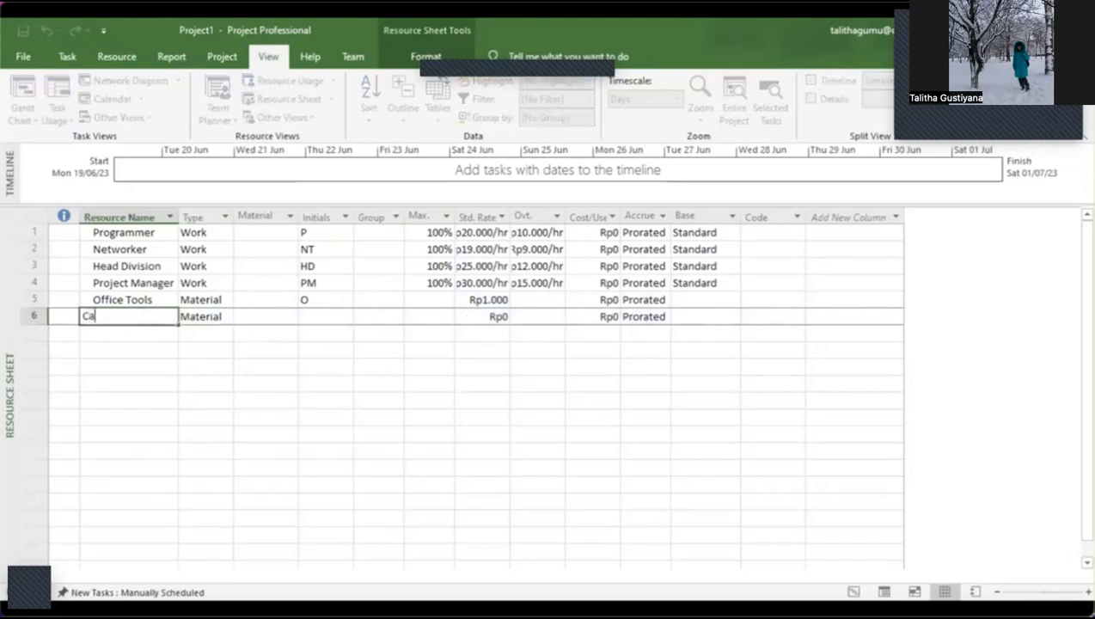
{"action": "key", "text": "BackSpace"}
{"action": "key", "text": "BackSpace"}
{"action": "type", "text": "ble"}
{"action": "key", "text": "Tab"}
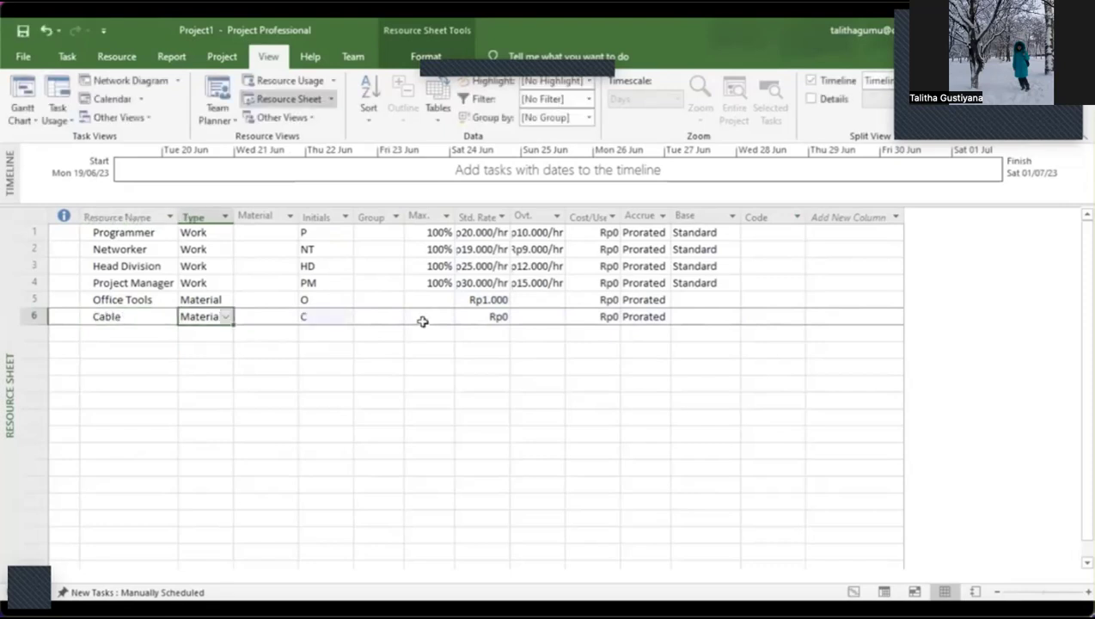
- Set the Cable resource's standard rate to Rp10.000
{"action": "left_click", "coordinate": [312, 328]}
{"action": "left_click", "coordinate": [491, 316]}
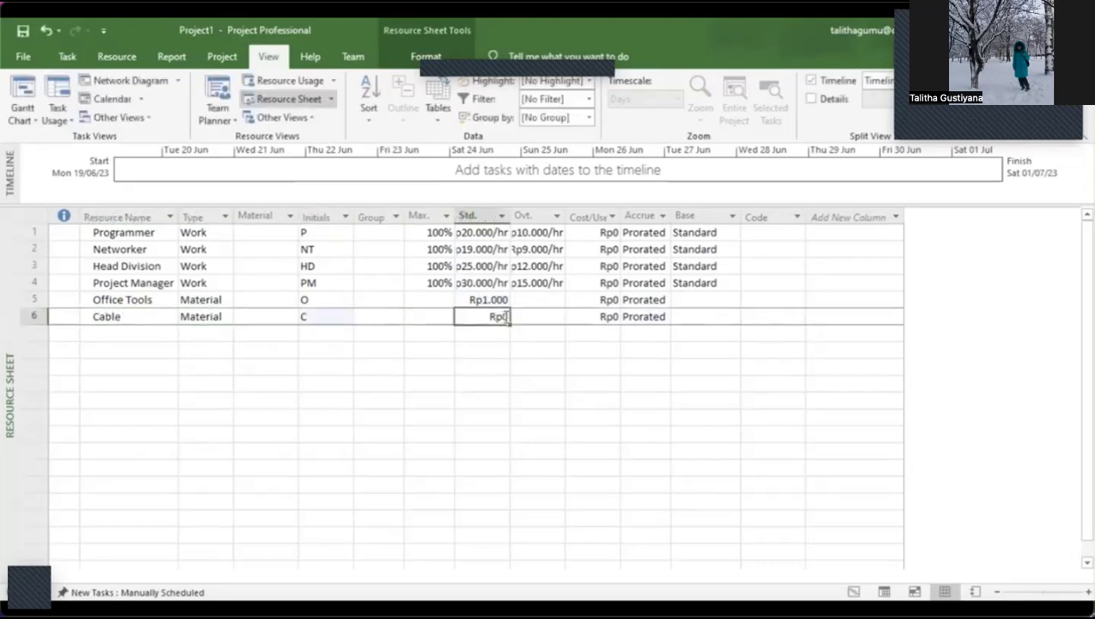
{"action": "left_click", "coordinate": [507, 317]}
{"action": "key", "text": "BackSpace"}
{"action": "type", "text": "10.000"}
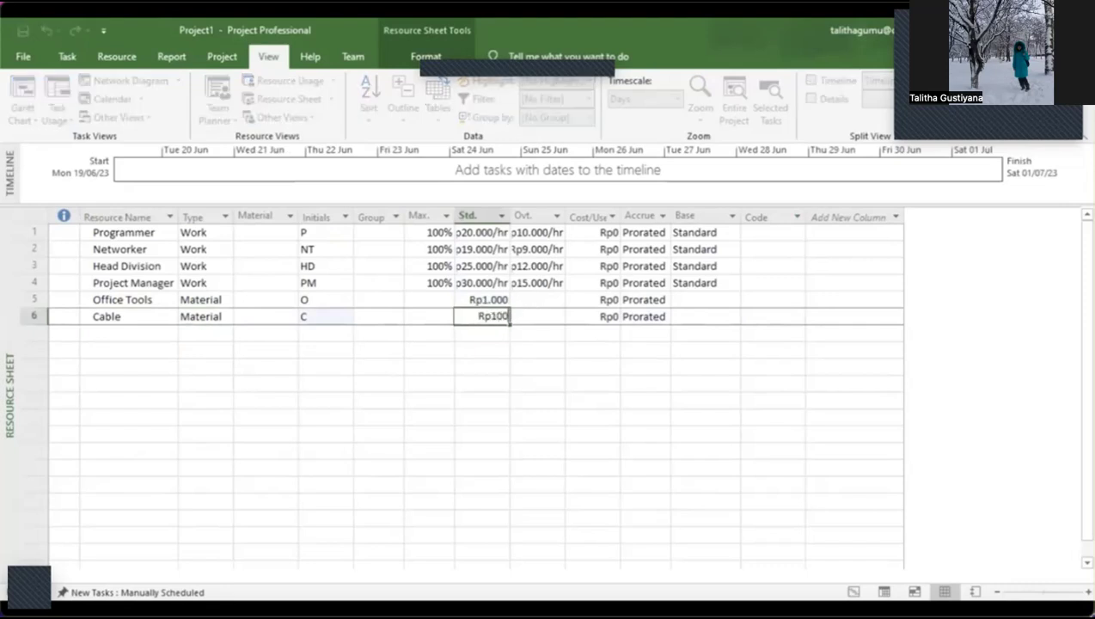
{"action": "key", "text": "Return"}
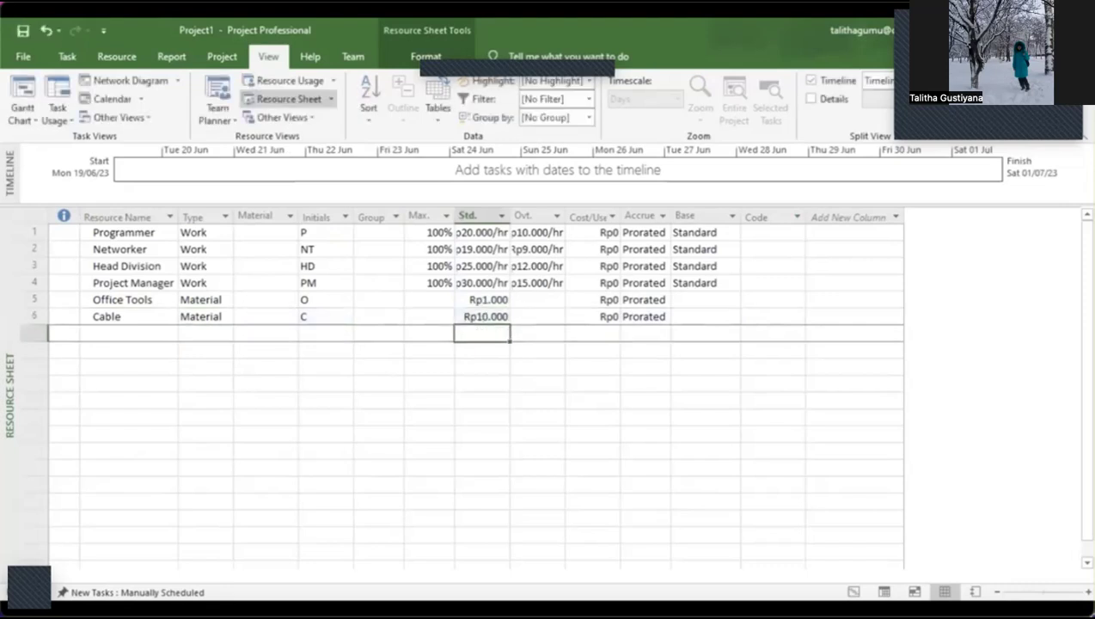
- Correct the Office Tools resource's standard rate to Rp10.000
{"action": "left_click", "coordinate": [507, 300]}
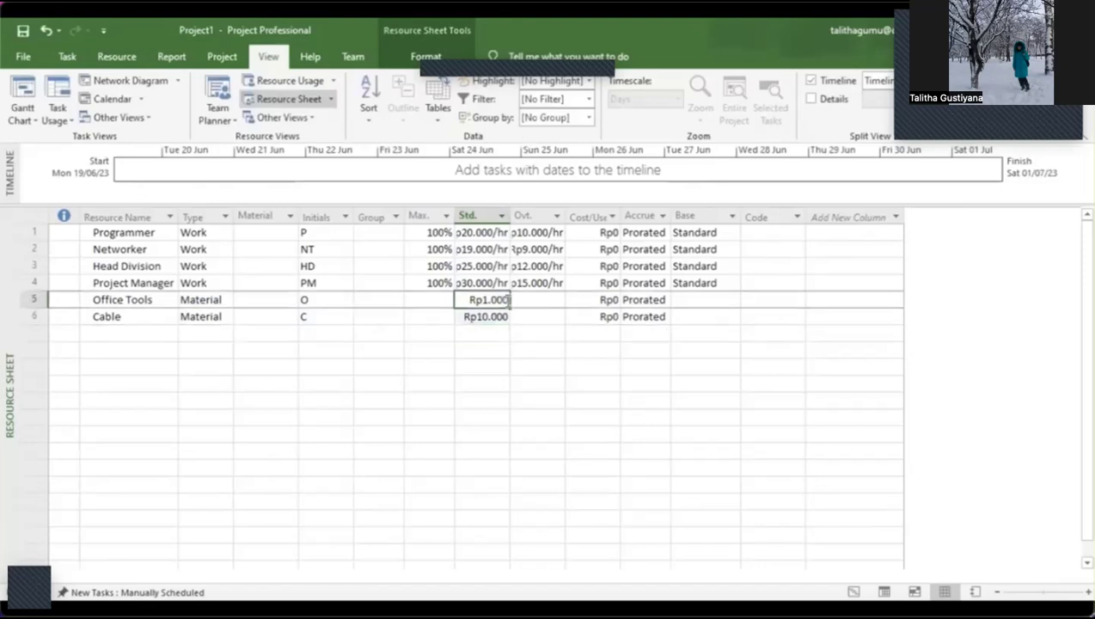
{"action": "left_click", "coordinate": [504, 300]}
{"action": "type", "text": "0"}
{"action": "key", "text": "Return"}
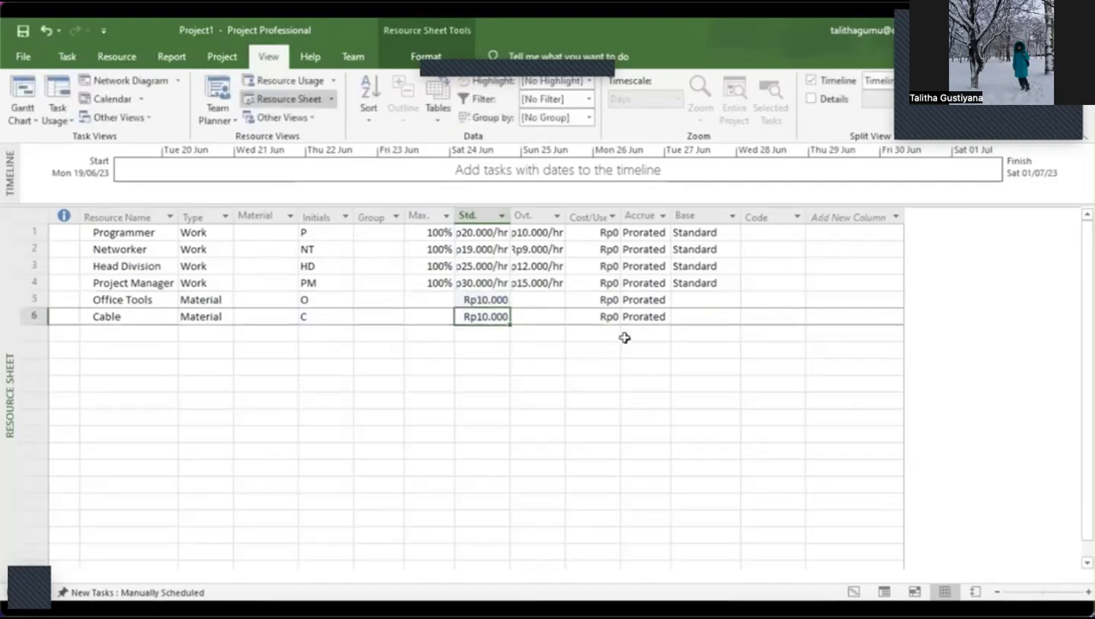
- Set the cost accrual of both material resources, Office Tools and Cable, to End
{"action": "left_click", "coordinate": [623, 335]}
{"action": "left_click", "coordinate": [668, 300]}
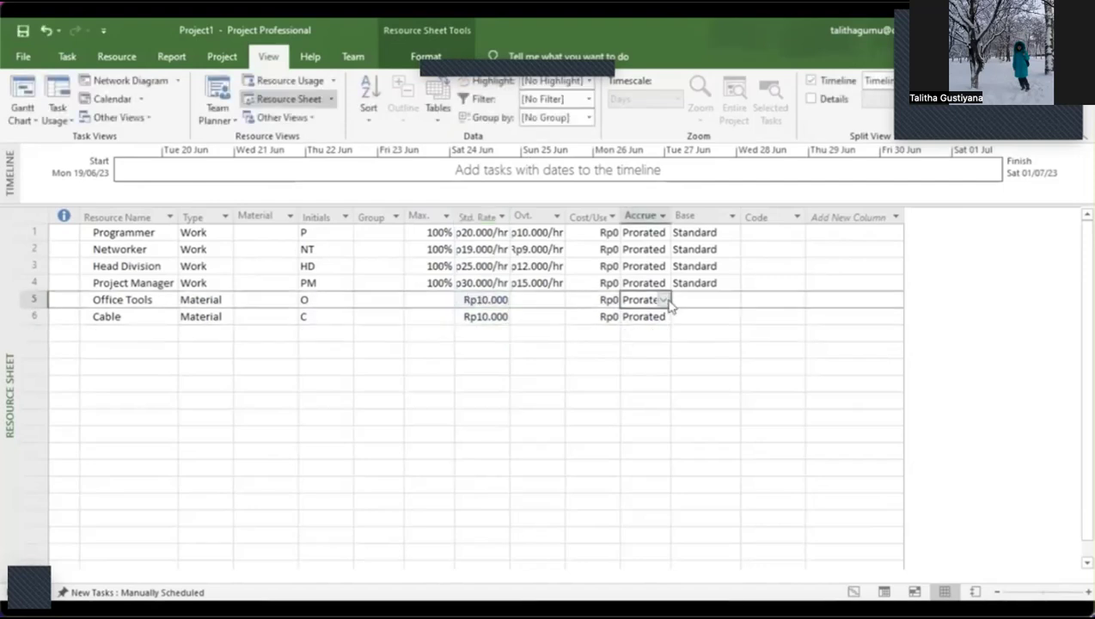
{"action": "left_click", "coordinate": [665, 300]}
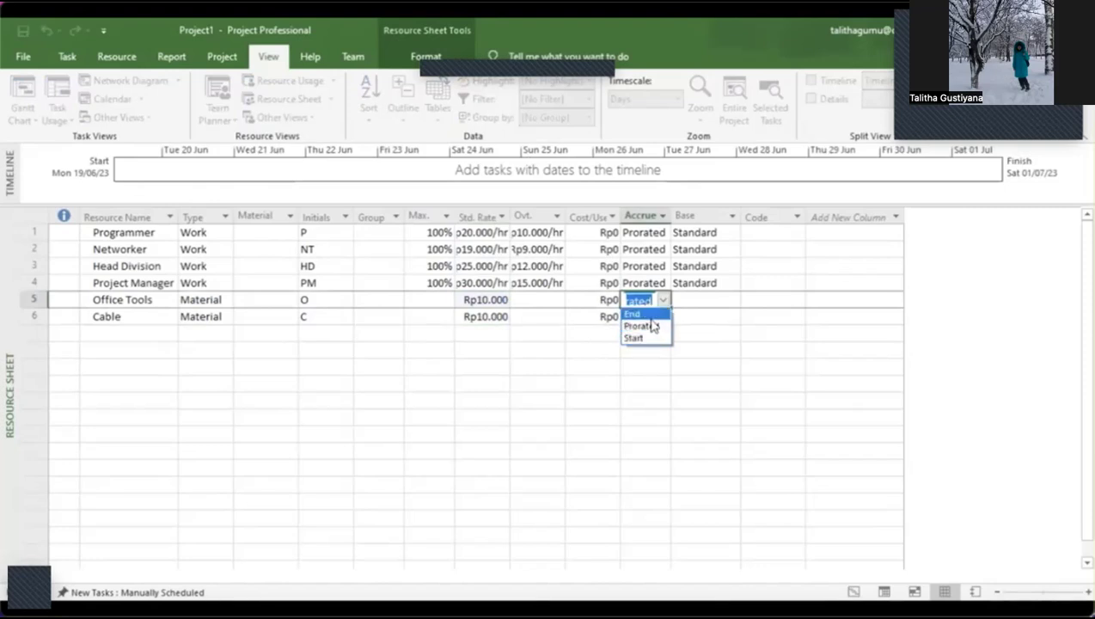
{"action": "left_click", "coordinate": [651, 314]}
{"action": "left_click", "coordinate": [665, 318]}
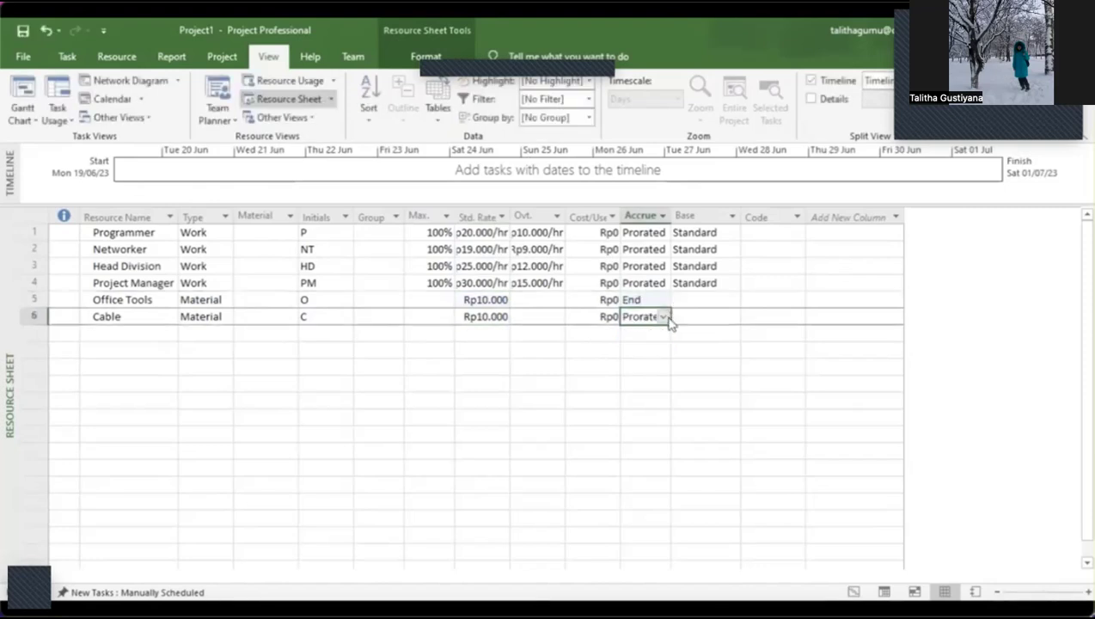
{"action": "left_click", "coordinate": [665, 317]}
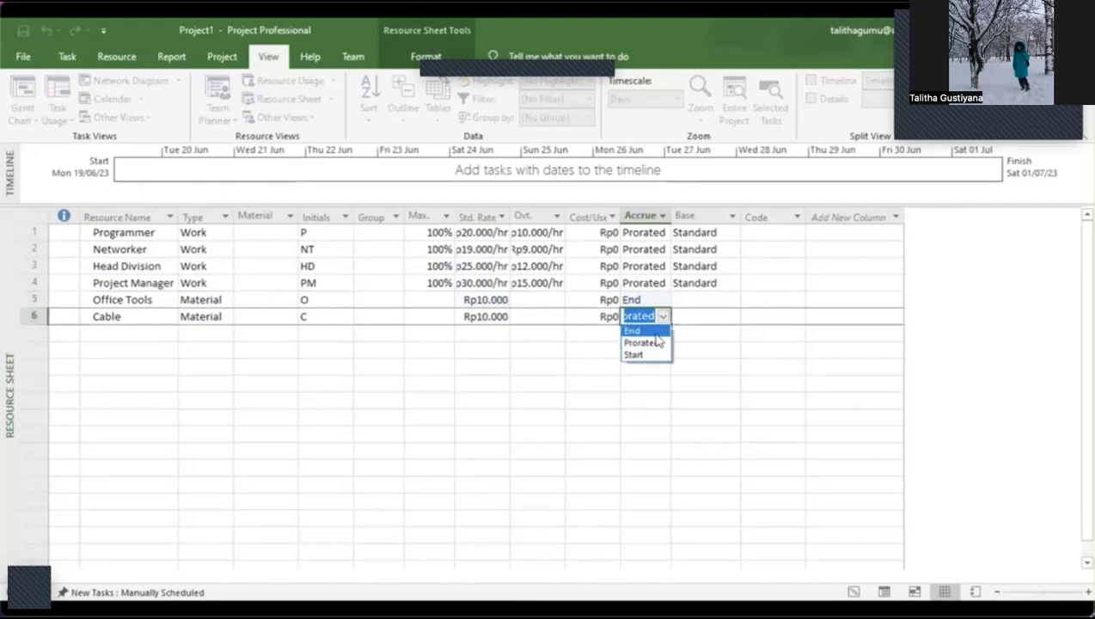
{"action": "left_click", "coordinate": [657, 334]}
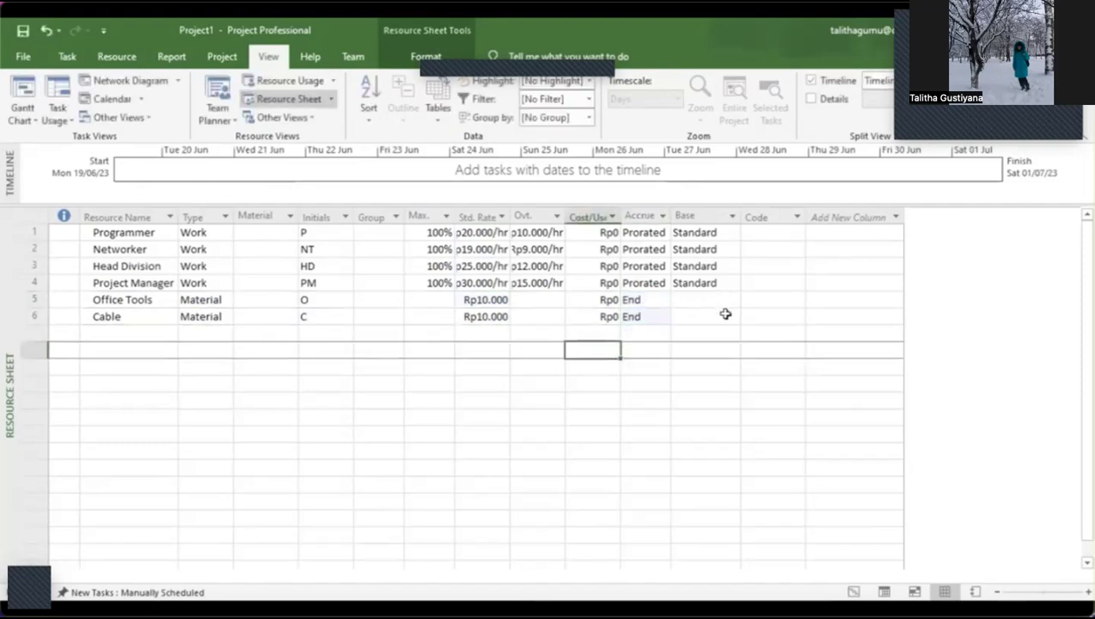
- Examine the accrual options available for the Office Tools resource
{"action": "left_click", "coordinate": [657, 301]}
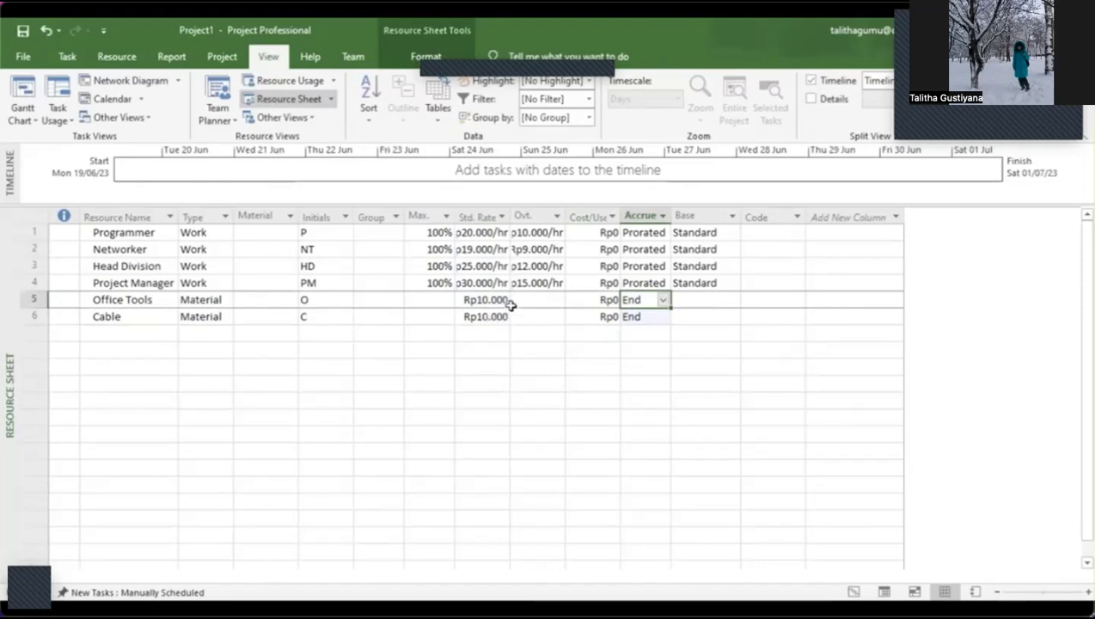
{"action": "left_click", "coordinate": [664, 300]}
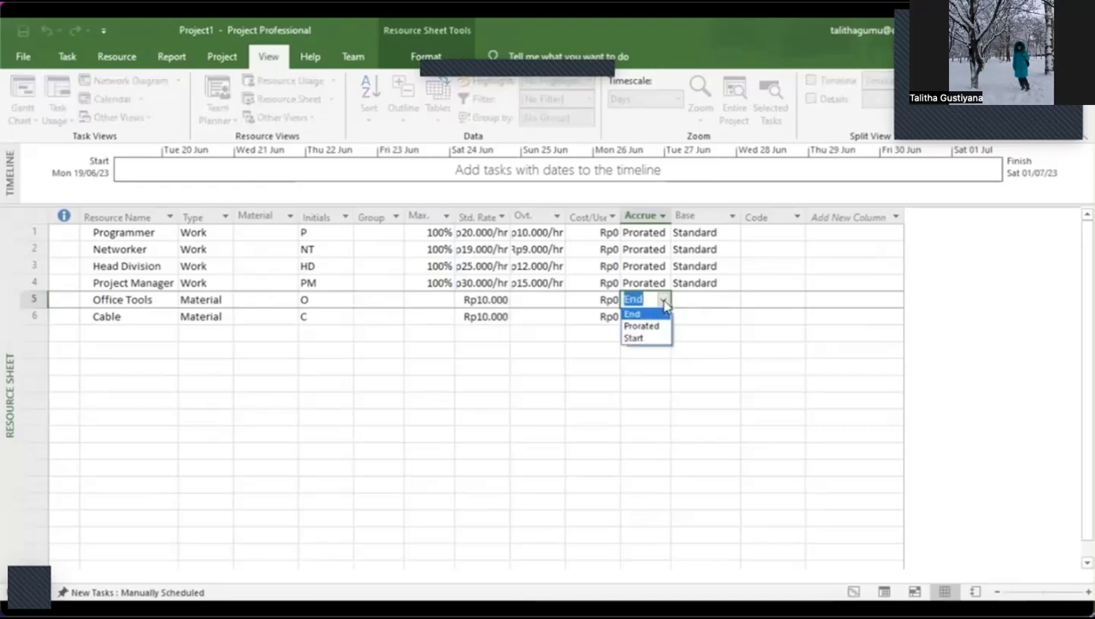
{"action": "left_click", "coordinate": [496, 309]}
{"action": "left_click", "coordinate": [521, 317]}
{"action": "left_click", "coordinate": [643, 301]}
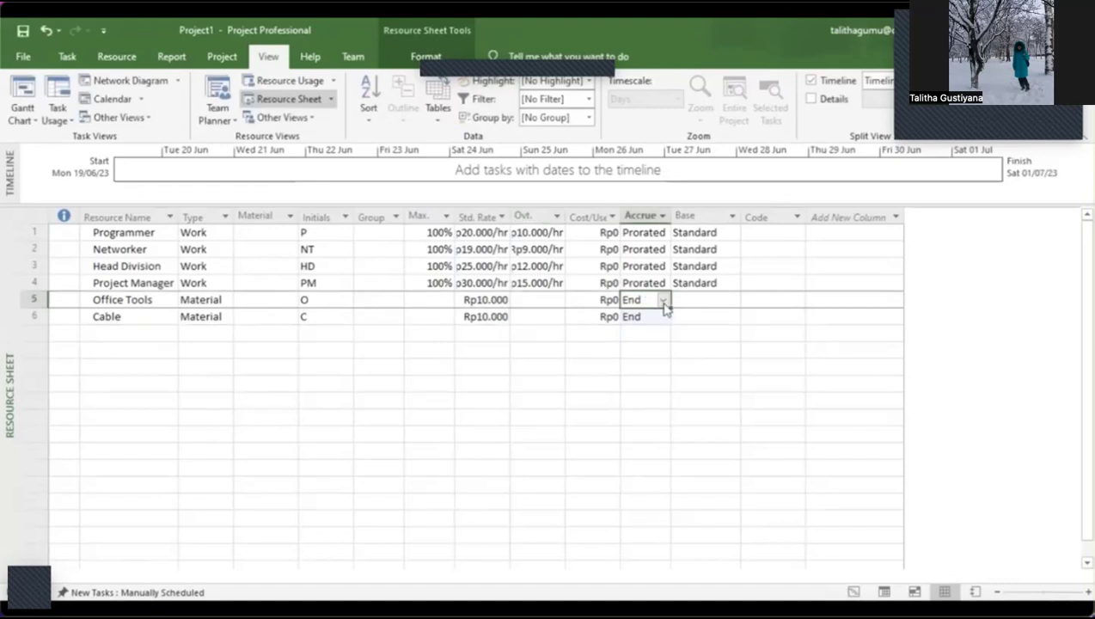
{"action": "left_click", "coordinate": [664, 303]}
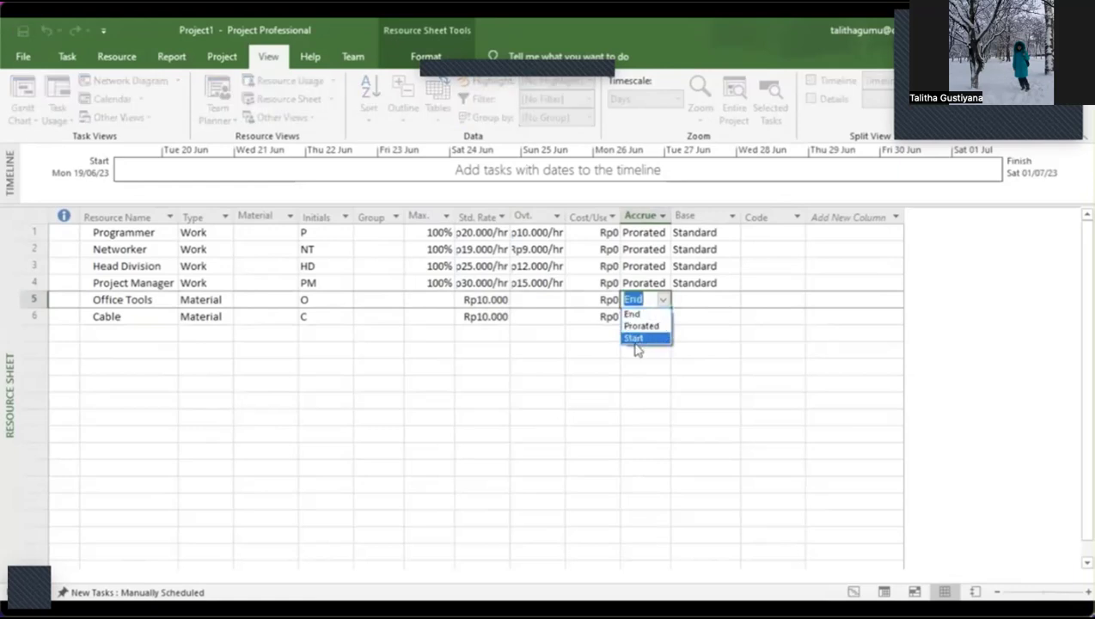
{"action": "left_click", "coordinate": [689, 320]}
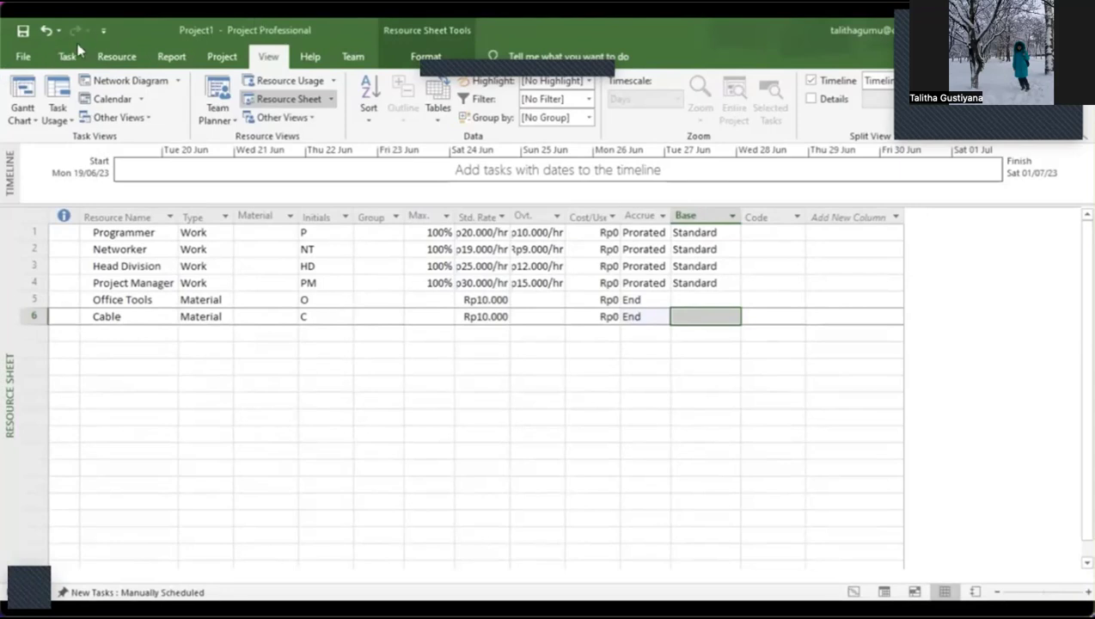
- Save the project file
{"action": "left_click", "coordinate": [23, 32]}
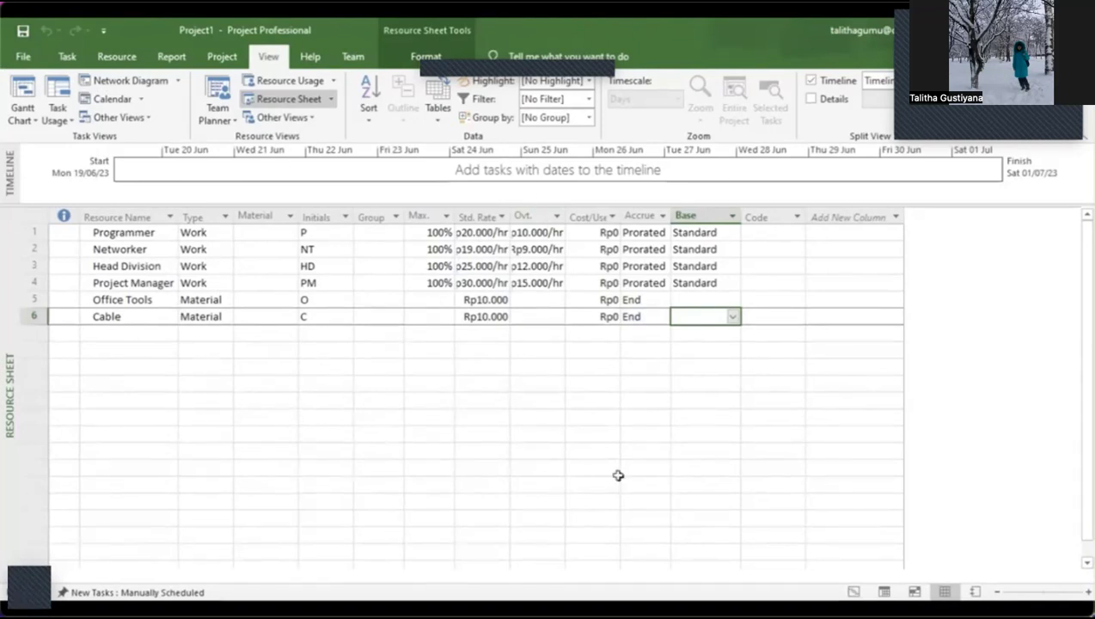
- Handwrite the annotation "1. Biaya sumber daya (resource cost)" over the empty rows below the resource list
{"action": "mouse_move", "coordinate": [259, 358]}
{"action": "left_mouse_down"}
{"action": "mouse_move", "coordinate": [259, 380]}
{"action": "mouse_move", "coordinate": [309, 383]}
{"action": "mouse_move", "coordinate": [318, 372]}
{"action": "mouse_move", "coordinate": [312, 386]}
{"action": "mouse_move", "coordinate": [334, 375]}
{"action": "mouse_move", "coordinate": [366, 393]}
{"action": "mouse_move", "coordinate": [478, 380]}
{"action": "left_mouse_up"}
{"action": "left_click_drag", "start_coordinate": [484, 372], "coordinate": [511, 378]}
{"action": "mouse_move", "coordinate": [540, 357]}
{"action": "left_mouse_down"}
{"action": "mouse_move", "coordinate": [551, 371]}
{"action": "mouse_move", "coordinate": [523, 383]}
{"action": "mouse_move", "coordinate": [541, 384]}
{"action": "left_mouse_up"}
{"action": "mouse_move", "coordinate": [547, 370]}
{"action": "left_mouse_down"}
{"action": "mouse_move", "coordinate": [565, 368]}
{"action": "mouse_move", "coordinate": [571, 388]}
{"action": "left_mouse_up"}
{"action": "mouse_move", "coordinate": [593, 361]}
{"action": "left_mouse_down"}
{"action": "mouse_move", "coordinate": [583, 378]}
{"action": "mouse_move", "coordinate": [604, 377]}
{"action": "left_mouse_up"}
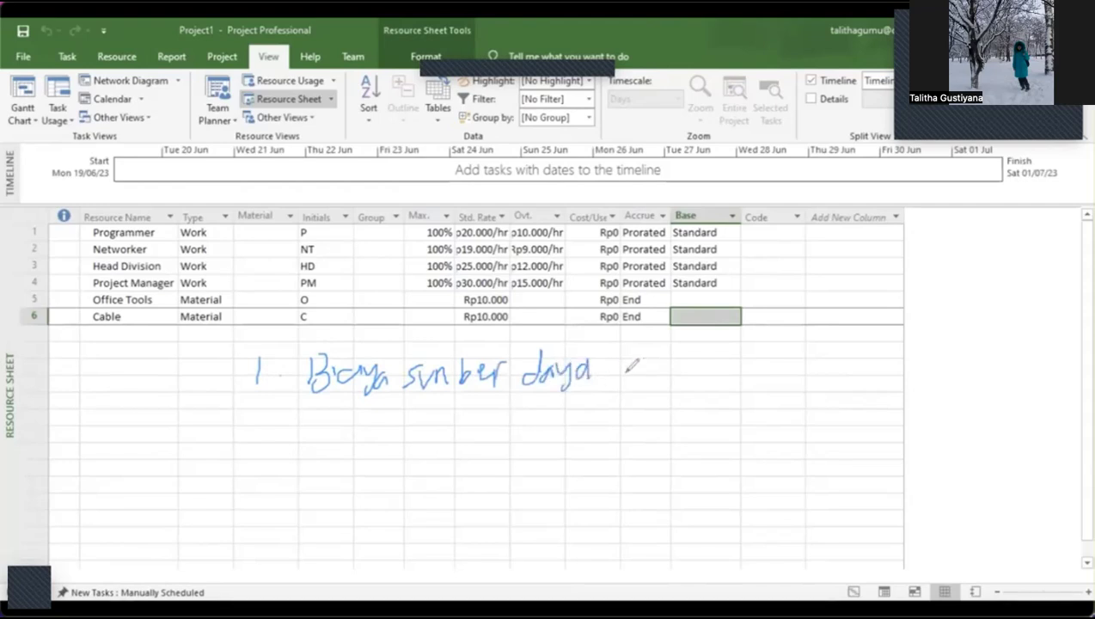
{"action": "mouse_move", "coordinate": [626, 337]}
{"action": "left_mouse_down"}
{"action": "mouse_move", "coordinate": [615, 378]}
{"action": "mouse_move", "coordinate": [658, 344]}
{"action": "mouse_move", "coordinate": [693, 376]}
{"action": "mouse_move", "coordinate": [771, 378]}
{"action": "mouse_move", "coordinate": [815, 354]}
{"action": "mouse_move", "coordinate": [822, 392]}
{"action": "left_mouse_up"}
{"action": "mouse_move", "coordinate": [859, 353]}
{"action": "left_mouse_down"}
{"action": "mouse_move", "coordinate": [864, 388]}
{"action": "mouse_move", "coordinate": [872, 364]}
{"action": "left_mouse_up"}
{"action": "mouse_move", "coordinate": [868, 343]}
{"action": "left_mouse_down"}
{"action": "mouse_move", "coordinate": [896, 384]}
{"action": "mouse_move", "coordinate": [886, 404]}
{"action": "left_mouse_up"}
- Handwrite a second annotation line reading "2. Fixed cost" beneath the resource cost note
{"action": "left_click_drag", "start_coordinate": [241, 407], "coordinate": [264, 435]}
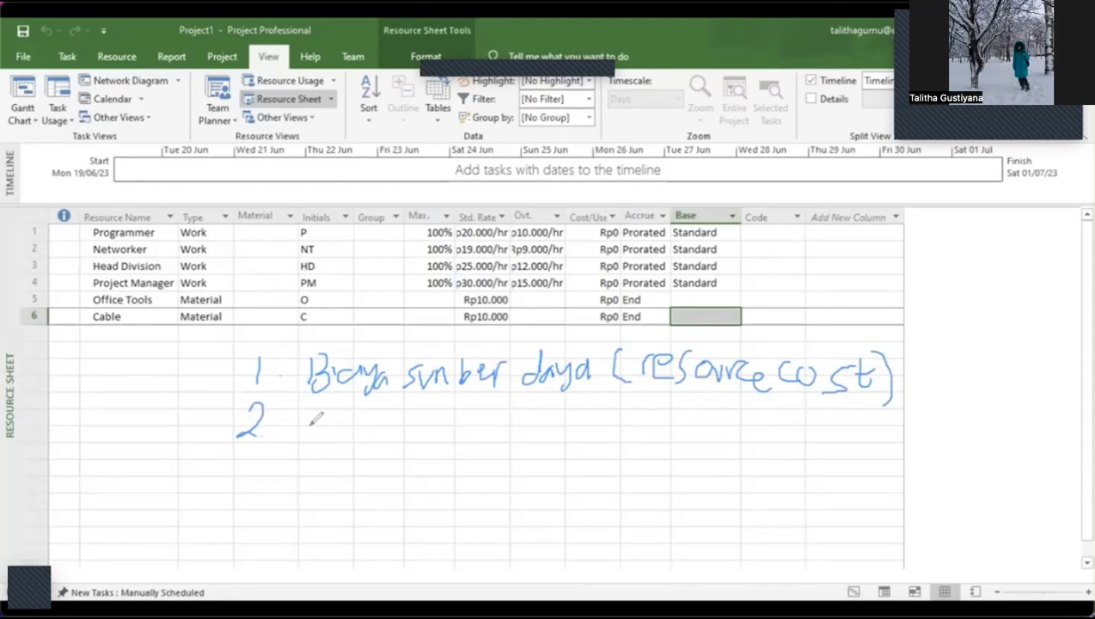
{"action": "mouse_move", "coordinate": [310, 411]}
{"action": "left_mouse_down"}
{"action": "mouse_move", "coordinate": [308, 439]}
{"action": "mouse_move", "coordinate": [330, 409]}
{"action": "mouse_move", "coordinate": [325, 432]}
{"action": "mouse_move", "coordinate": [435, 410]}
{"action": "mouse_move", "coordinate": [434, 433]}
{"action": "mouse_move", "coordinate": [478, 420]}
{"action": "mouse_move", "coordinate": [463, 436]}
{"action": "left_mouse_up"}
{"action": "left_click_drag", "start_coordinate": [457, 423], "coordinate": [472, 421]}
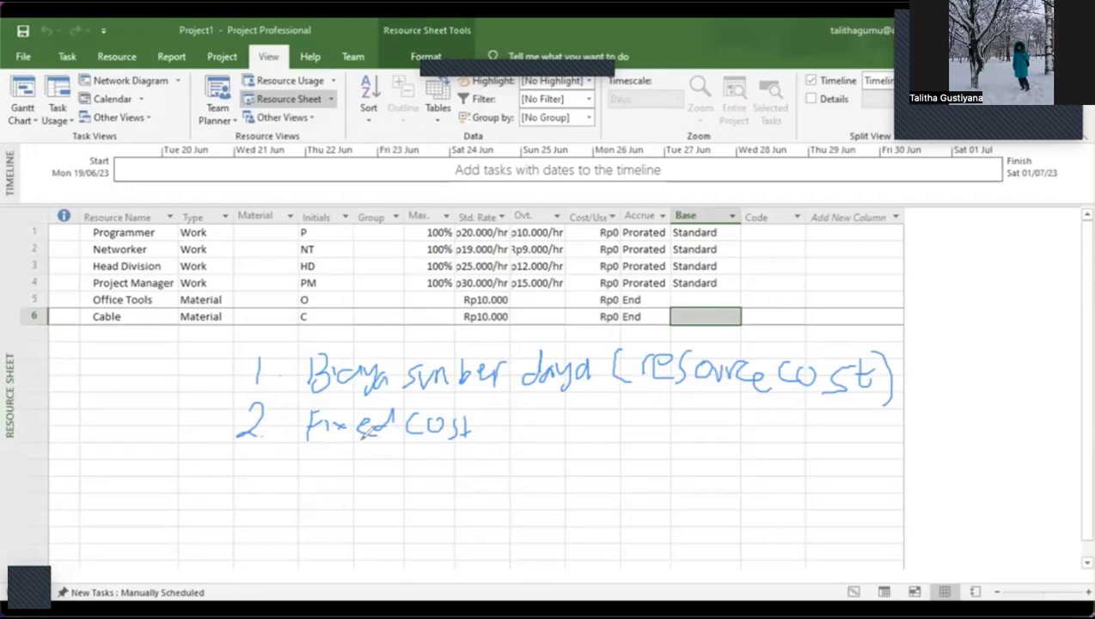
- Draw a stepped line beside the "Fixed cost" note and clear all handwritten annotations
{"action": "mouse_move", "coordinate": [511, 426]}
{"action": "left_mouse_down"}
{"action": "mouse_move", "coordinate": [561, 422]}
{"action": "mouse_move", "coordinate": [552, 411]}
{"action": "mouse_move", "coordinate": [634, 389]}
{"action": "left_mouse_up"}
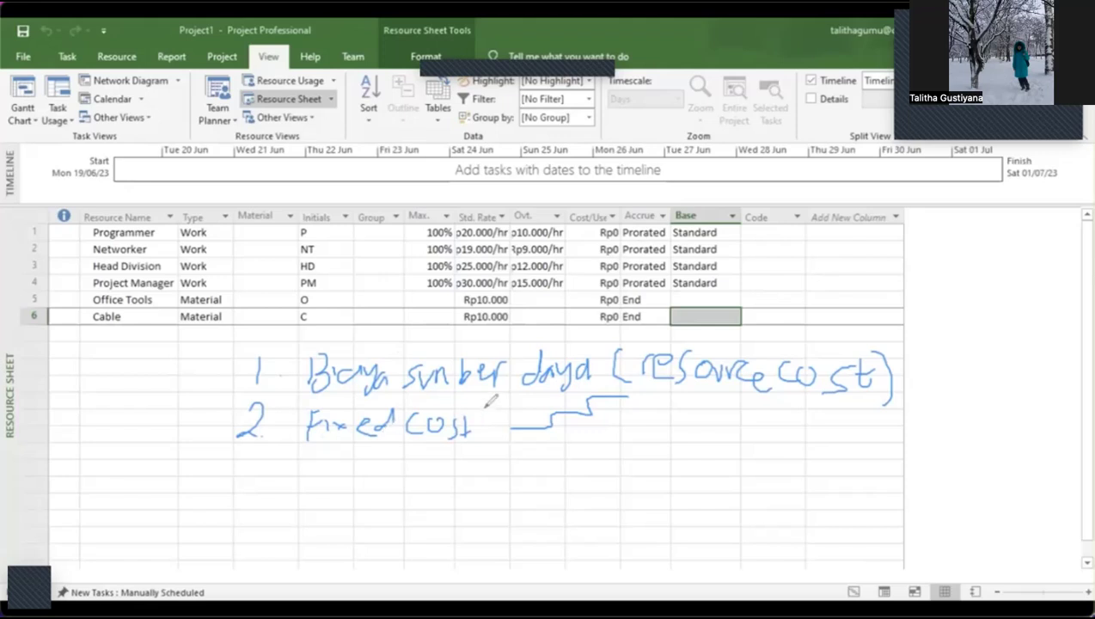
{"action": "left_click", "coordinate": [616, 152]}
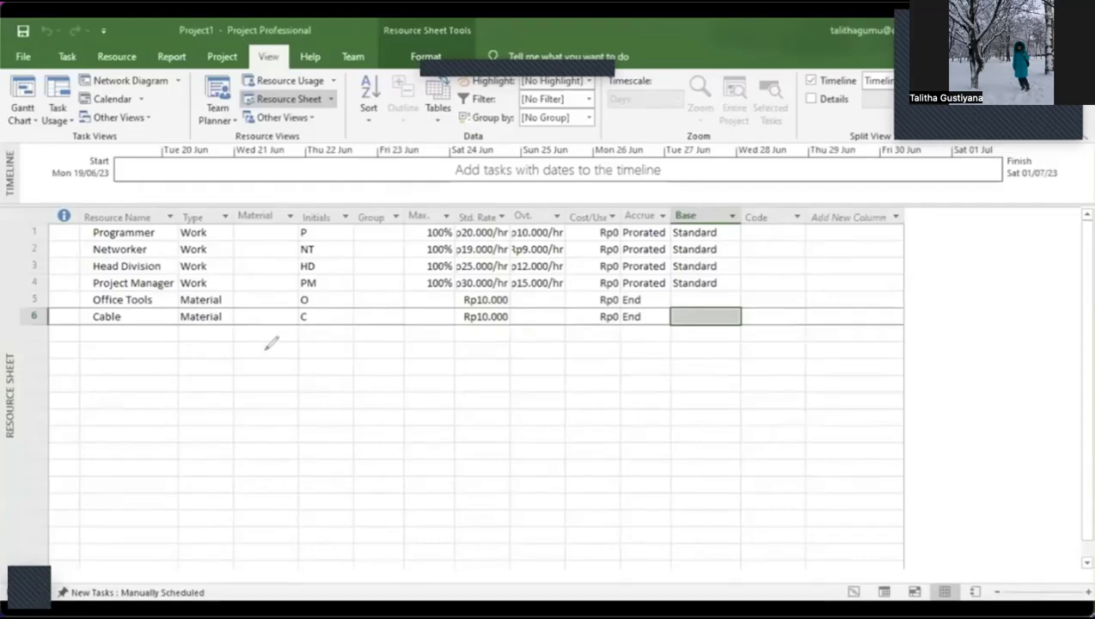
- Handwrite a diagram below the resource list branching "Cost" into "1 resource cost" and "2 Fixed cost"
{"action": "mouse_move", "coordinate": [266, 348]}
{"action": "left_mouse_down"}
{"action": "mouse_move", "coordinate": [303, 345]}
{"action": "mouse_move", "coordinate": [333, 365]}
{"action": "mouse_move", "coordinate": [358, 365]}
{"action": "mouse_move", "coordinate": [382, 344]}
{"action": "mouse_move", "coordinate": [398, 366]}
{"action": "mouse_move", "coordinate": [429, 354]}
{"action": "mouse_move", "coordinate": [486, 356]}
{"action": "mouse_move", "coordinate": [491, 370]}
{"action": "mouse_move", "coordinate": [516, 349]}
{"action": "left_mouse_up"}
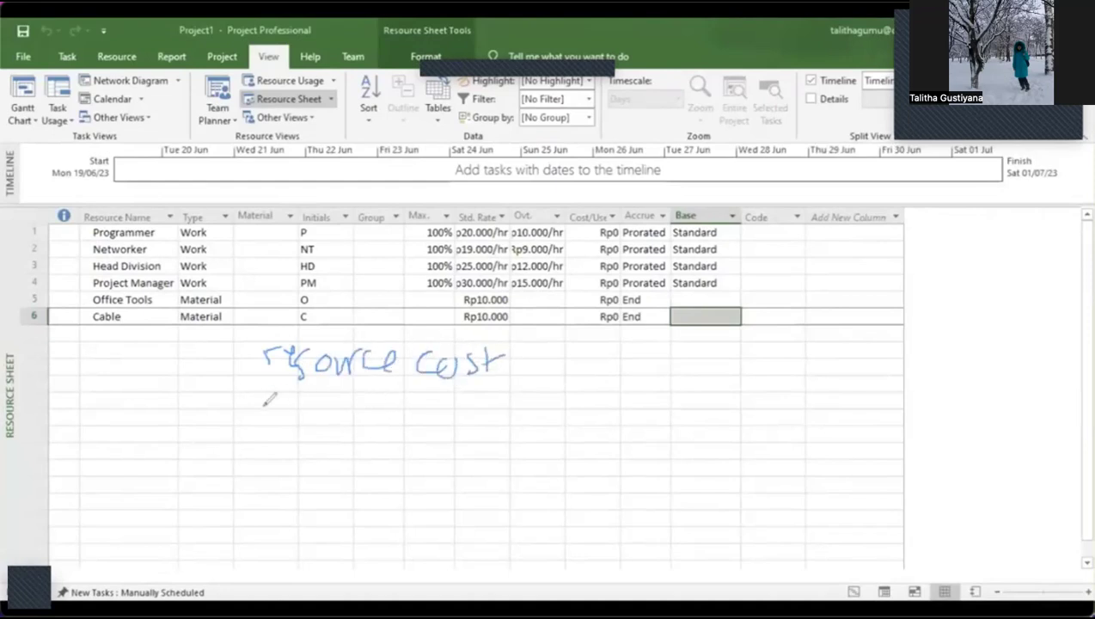
{"action": "mouse_move", "coordinate": [251, 411]}
{"action": "left_mouse_down"}
{"action": "mouse_move", "coordinate": [250, 443]}
{"action": "mouse_move", "coordinate": [289, 417]}
{"action": "mouse_move", "coordinate": [349, 430]}
{"action": "mouse_move", "coordinate": [360, 411]}
{"action": "mouse_move", "coordinate": [415, 440]}
{"action": "mouse_move", "coordinate": [426, 424]}
{"action": "mouse_move", "coordinate": [430, 442]}
{"action": "mouse_move", "coordinate": [458, 447]}
{"action": "left_mouse_up"}
{"action": "left_click_drag", "start_coordinate": [446, 433], "coordinate": [470, 430]}
{"action": "left_click_drag", "start_coordinate": [200, 338], "coordinate": [203, 355]}
{"action": "mouse_move", "coordinate": [194, 400]}
{"action": "left_mouse_down"}
{"action": "mouse_move", "coordinate": [207, 402]}
{"action": "mouse_move", "coordinate": [211, 423]}
{"action": "left_mouse_up"}
{"action": "left_click_drag", "start_coordinate": [177, 351], "coordinate": [206, 421]}
{"action": "mouse_move", "coordinate": [80, 369]}
{"action": "left_mouse_down"}
{"action": "mouse_move", "coordinate": [63, 387]}
{"action": "mouse_move", "coordinate": [86, 397]}
{"action": "left_mouse_up"}
{"action": "mouse_move", "coordinate": [101, 368]}
{"action": "left_mouse_down"}
{"action": "mouse_move", "coordinate": [96, 389]}
{"action": "mouse_move", "coordinate": [112, 379]}
{"action": "left_mouse_up"}
{"action": "mouse_move", "coordinate": [119, 366]}
{"action": "left_mouse_down"}
{"action": "mouse_move", "coordinate": [105, 394]}
{"action": "mouse_move", "coordinate": [129, 388]}
{"action": "left_mouse_up"}
{"action": "left_click_drag", "start_coordinate": [118, 378], "coordinate": [139, 377]}
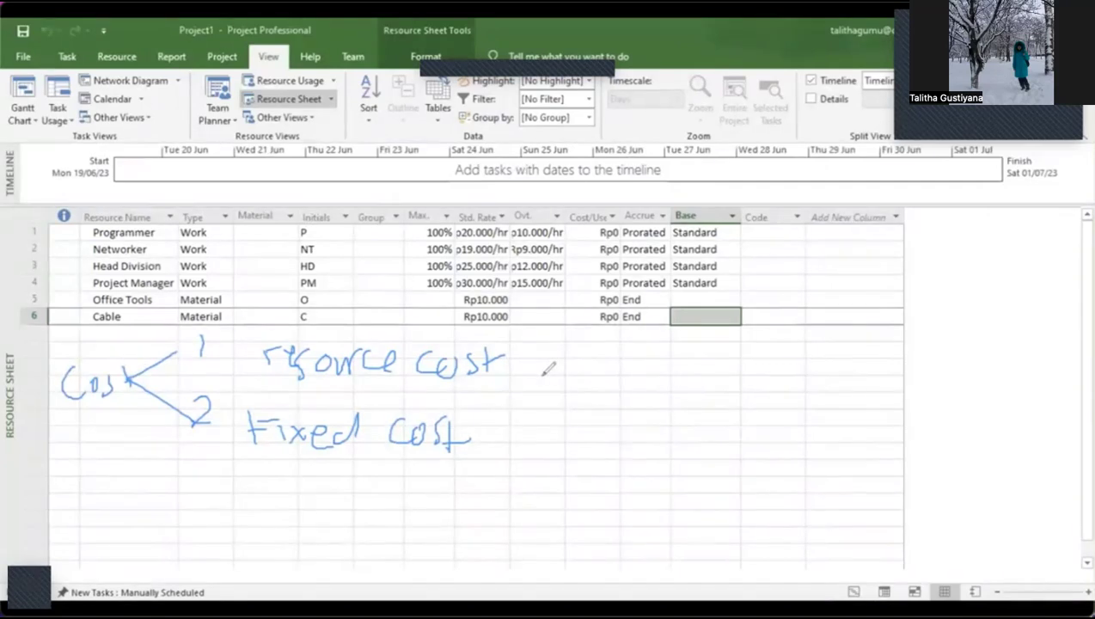
- Add red arrows from resource cost to "Otomatis" and from fixed cost to "Manual", and clear the annotations after explaining them
{"action": "left_click_drag", "start_coordinate": [526, 362], "coordinate": [571, 369]}
{"action": "mouse_move", "coordinate": [637, 342]}
{"action": "left_mouse_down"}
{"action": "mouse_move", "coordinate": [638, 369]}
{"action": "mouse_move", "coordinate": [656, 375]}
{"action": "mouse_move", "coordinate": [729, 347]}
{"action": "mouse_move", "coordinate": [782, 370]}
{"action": "mouse_move", "coordinate": [804, 344]}
{"action": "mouse_move", "coordinate": [808, 376]}
{"action": "mouse_move", "coordinate": [791, 386]}
{"action": "left_mouse_up"}
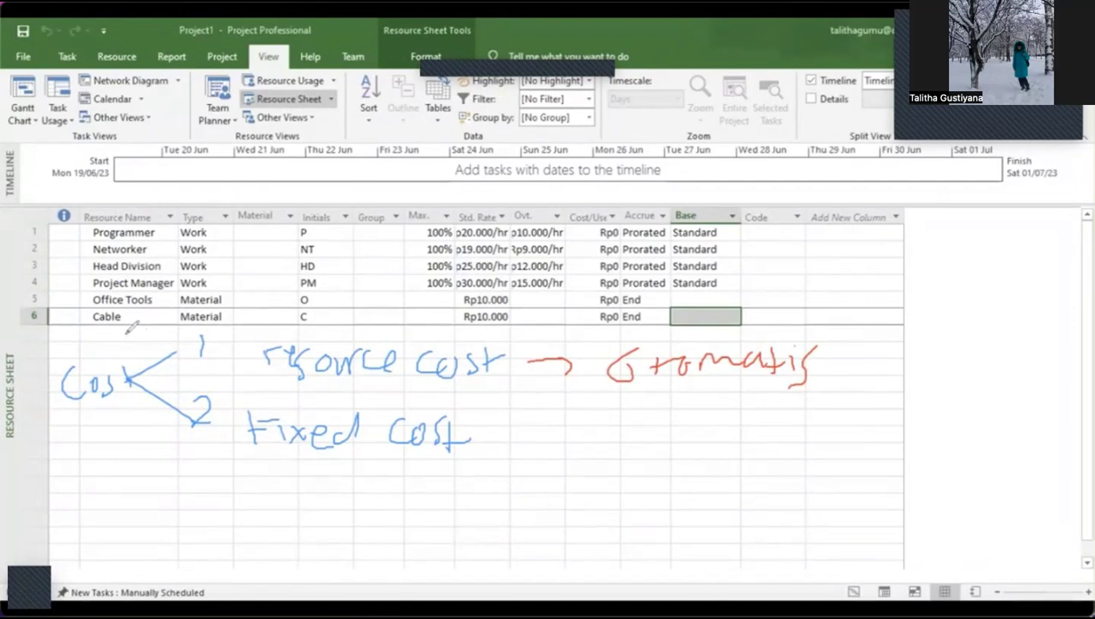
{"action": "mouse_move", "coordinate": [497, 425]}
{"action": "left_mouse_down"}
{"action": "mouse_move", "coordinate": [559, 414]}
{"action": "mouse_move", "coordinate": [548, 431]}
{"action": "left_mouse_up"}
{"action": "mouse_move", "coordinate": [614, 414]}
{"action": "left_mouse_down"}
{"action": "mouse_move", "coordinate": [619, 401]}
{"action": "mouse_move", "coordinate": [719, 404]}
{"action": "mouse_move", "coordinate": [731, 430]}
{"action": "left_mouse_up"}
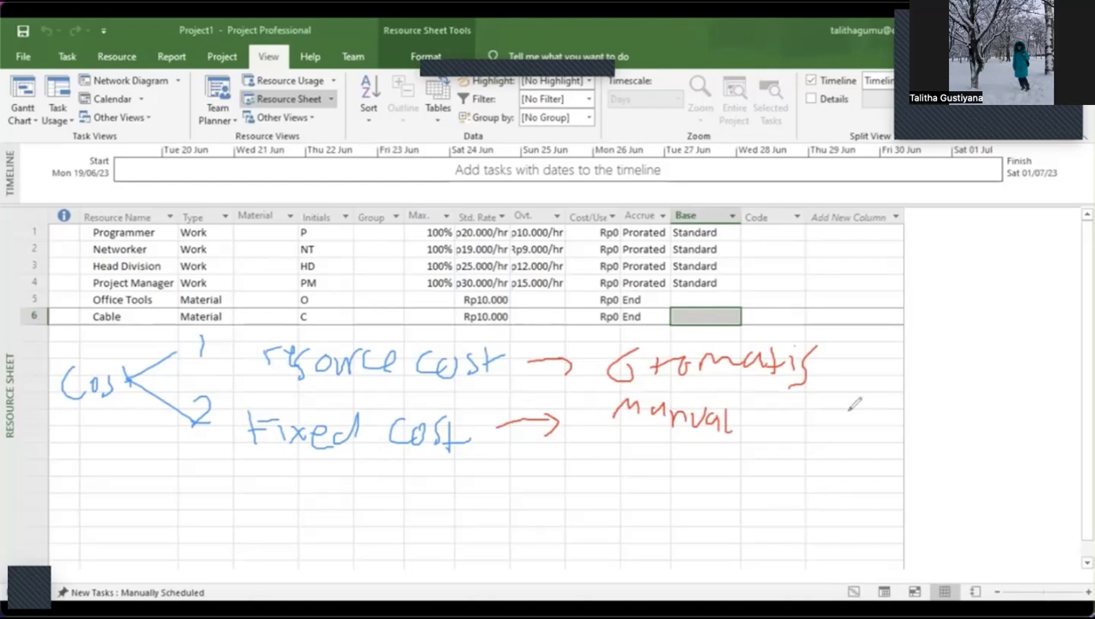
{"action": "left_click", "coordinate": [712, 166]}
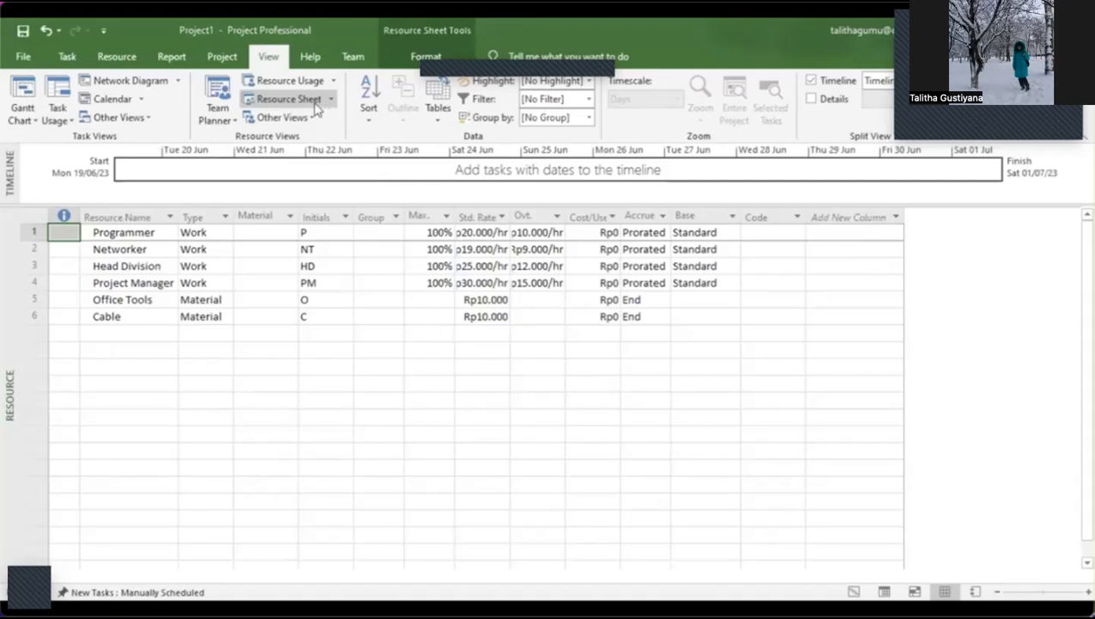
- Display the Gantt Chart with the Cost table applied to the task list
{"action": "left_click", "coordinate": [31, 123]}
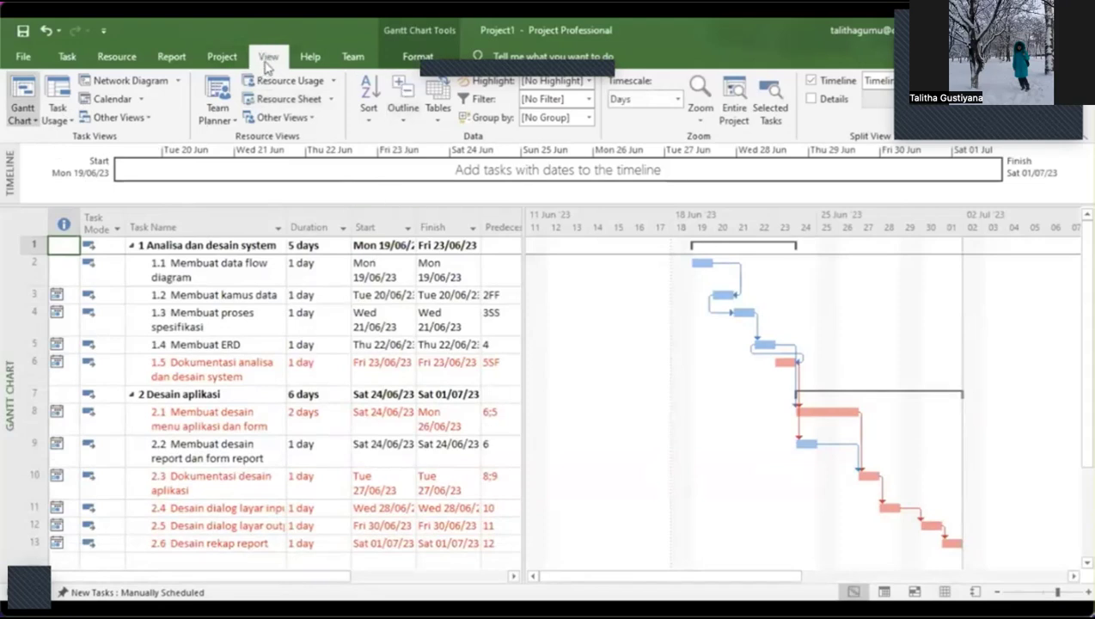
{"action": "left_click", "coordinate": [439, 125]}
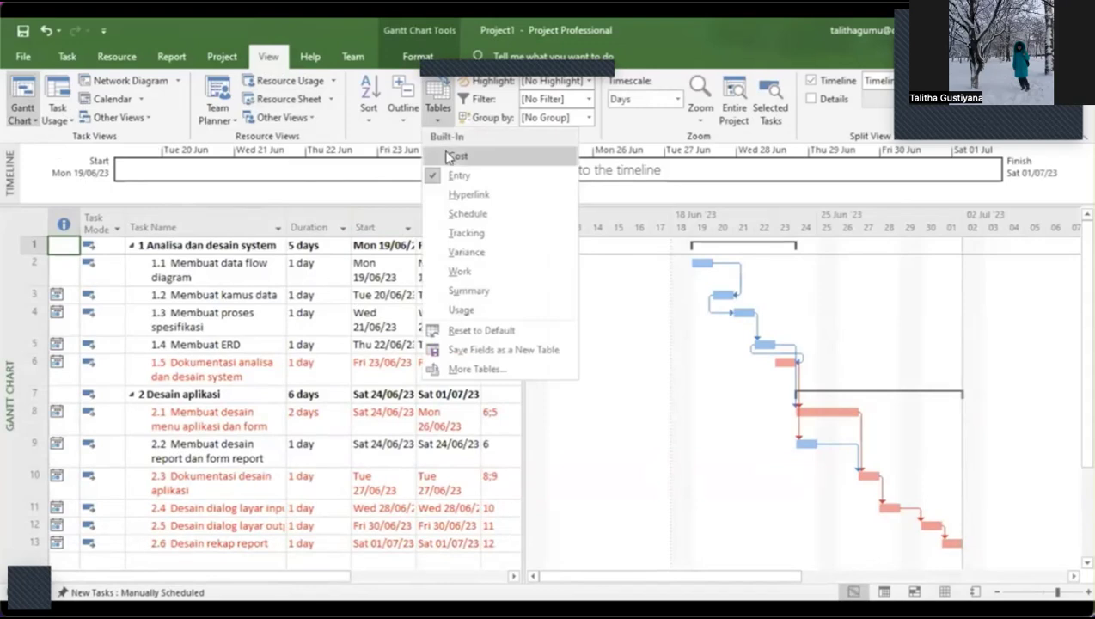
{"action": "left_click", "coordinate": [448, 156]}
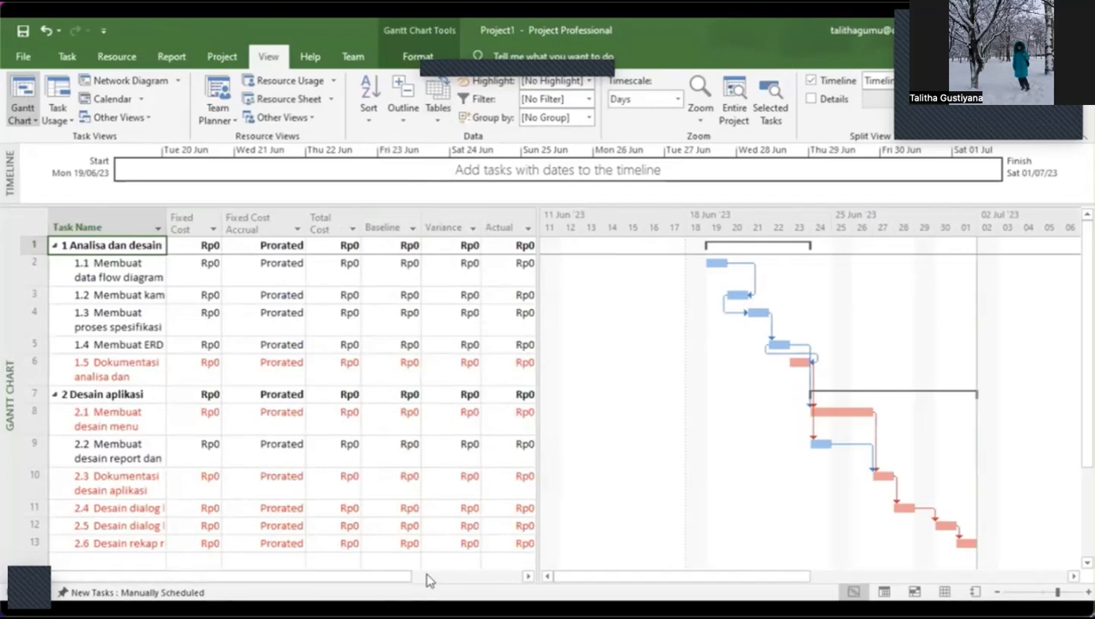
- Examine the Fixed Cost and Total Cost fields of the summary task Analisa dan desain system
{"action": "left_click", "coordinate": [212, 247]}
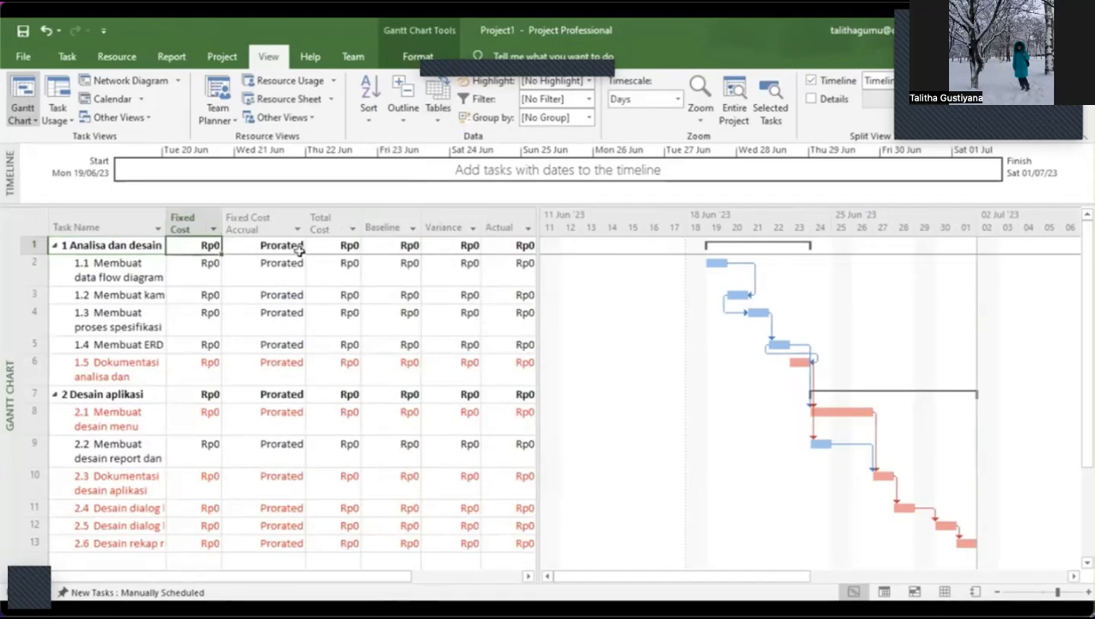
{"action": "left_click_drag", "start_coordinate": [362, 583], "coordinate": [453, 583]}
{"action": "left_click", "coordinate": [356, 247]}
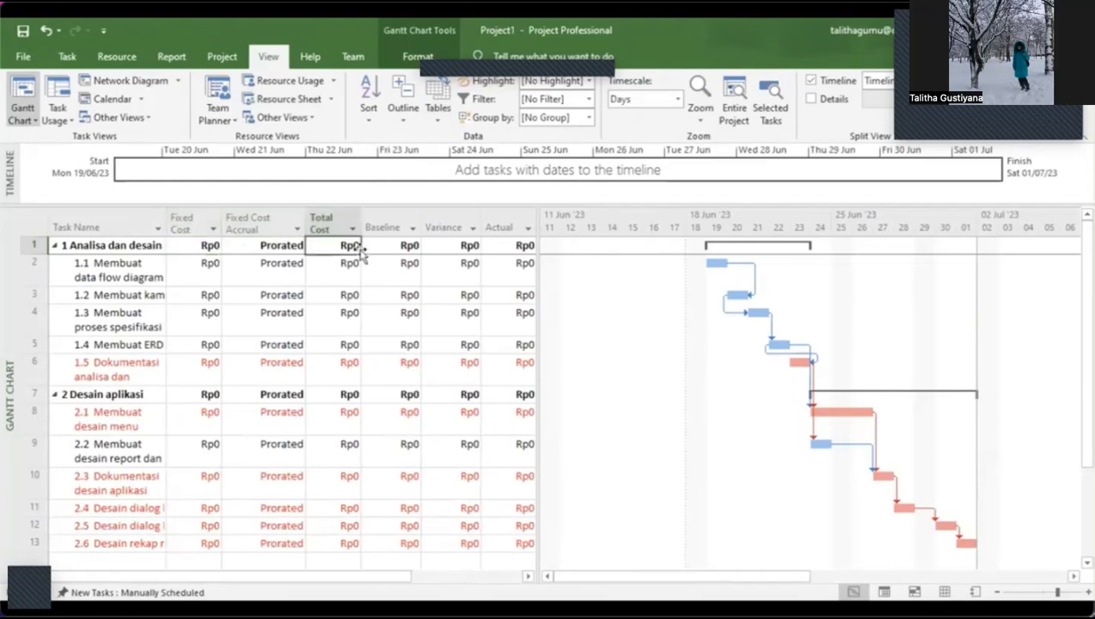
{"action": "left_click", "coordinate": [231, 247]}
{"action": "left_click", "coordinate": [212, 246]}
{"action": "double_click", "coordinate": [218, 247]}
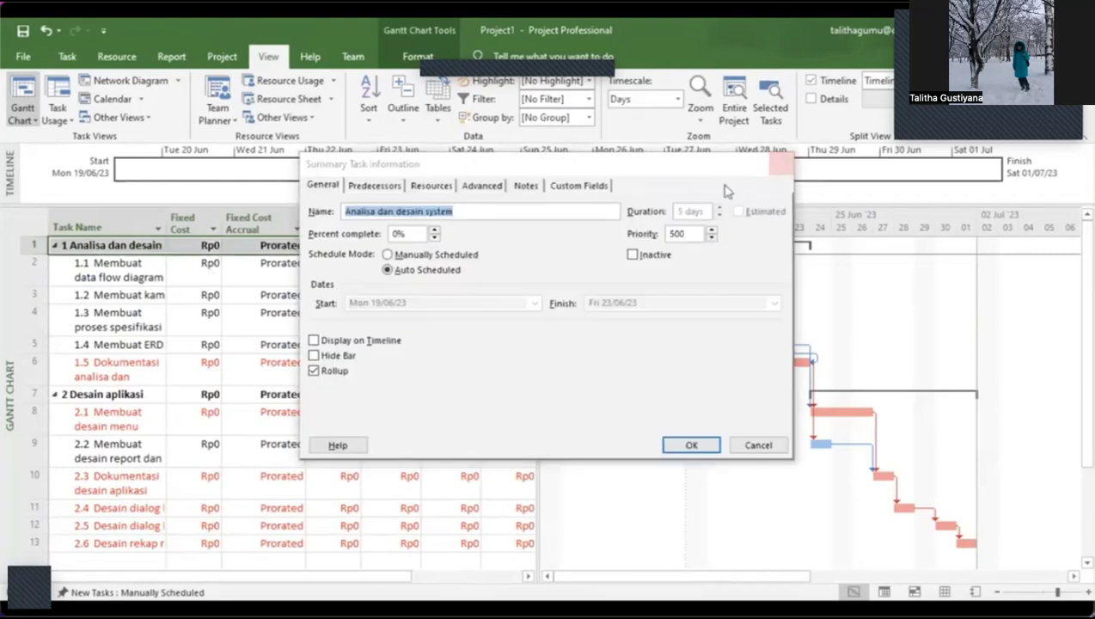
{"action": "key", "text": "Escape"}
- Set the fixed cost of task 1.1 Membuat data flow diagram to Rp200.000
{"action": "left_click", "coordinate": [215, 266]}
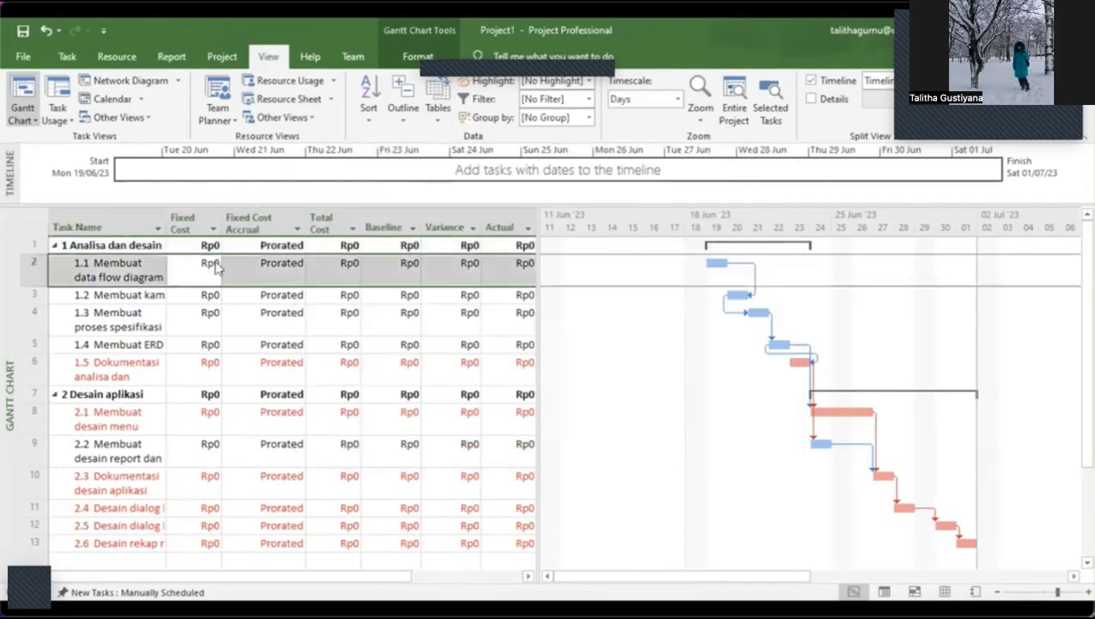
{"action": "double_click", "coordinate": [217, 268]}
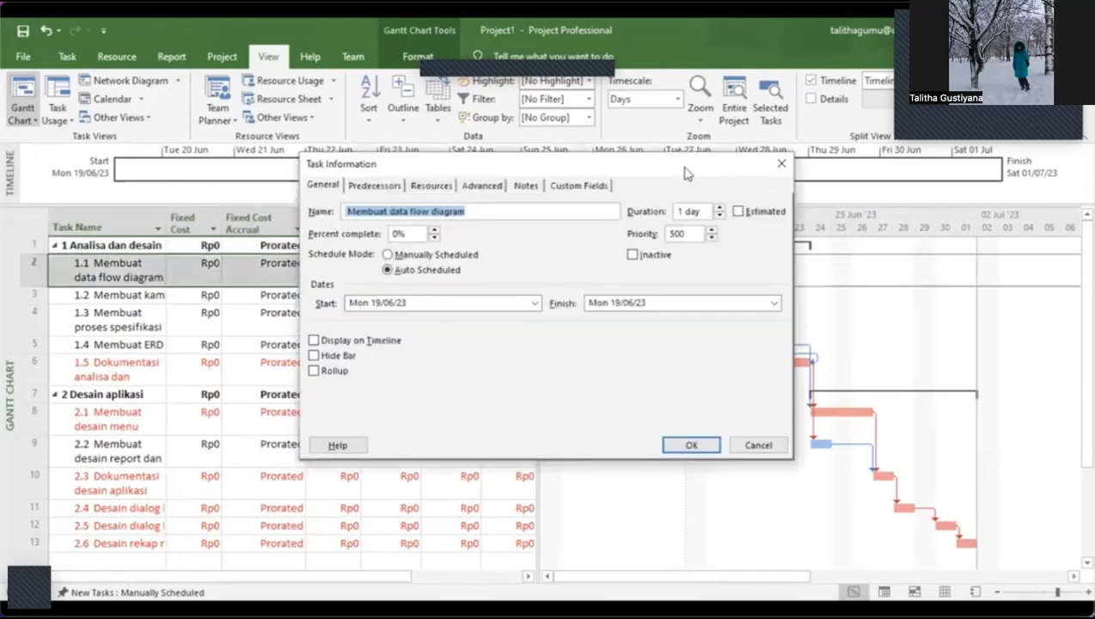
{"action": "key", "text": "Escape"}
{"action": "left_click", "coordinate": [216, 263]}
{"action": "type", "text": "20"}
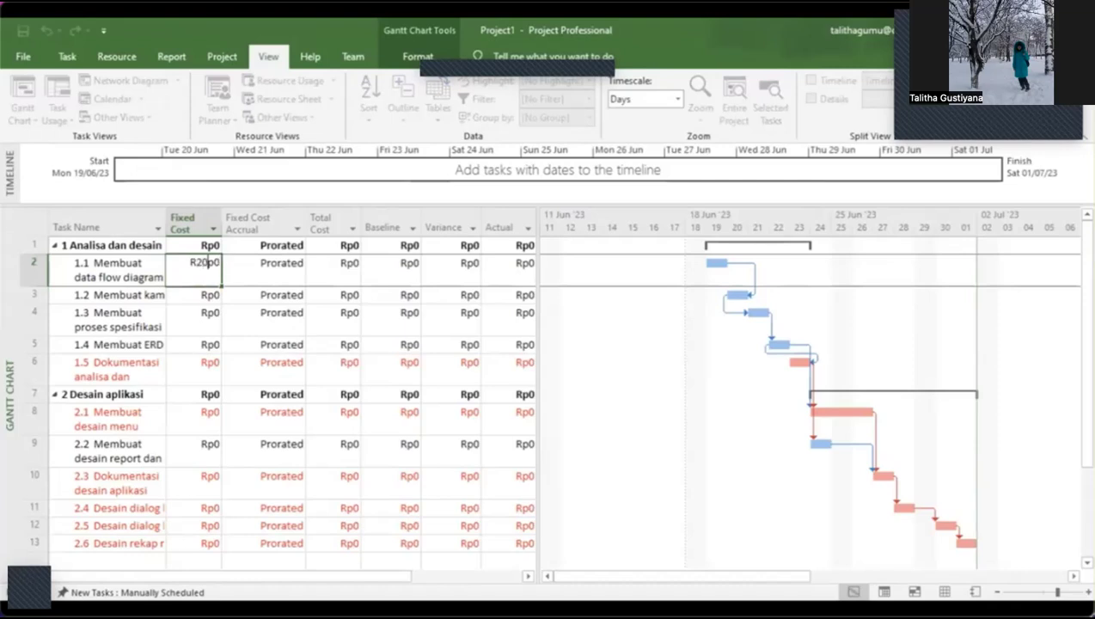
{"action": "key", "text": "BackSpace"}
{"action": "key", "text": "BackSpace"}
{"action": "type", "text": "200.000"}
{"action": "key", "text": "Return"}
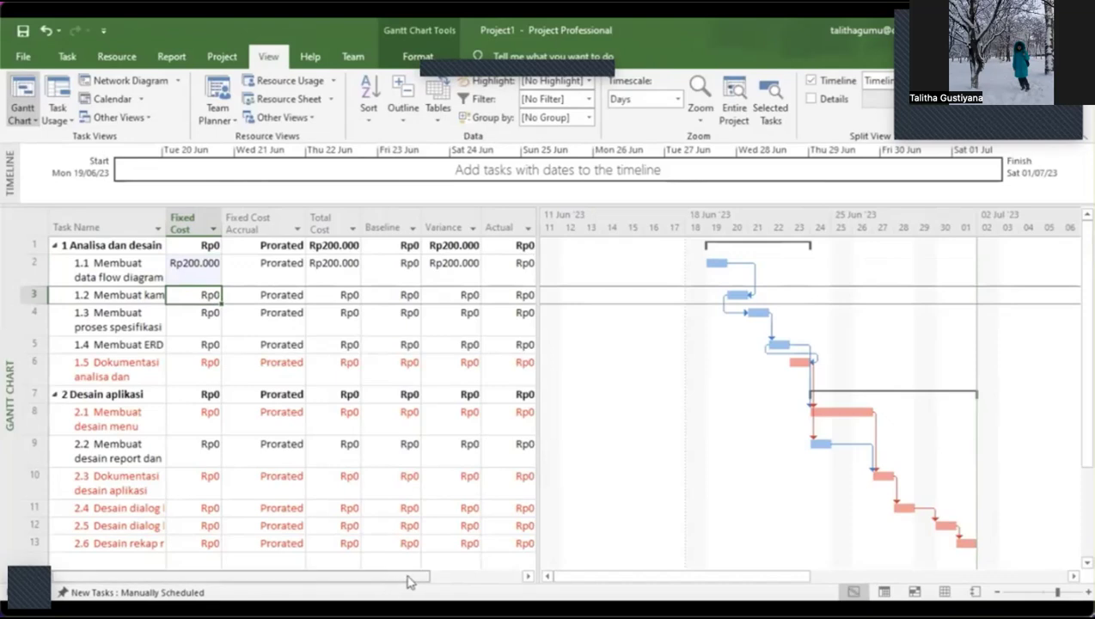
- Examine the Actual and Remaining cost columns for task 1.1 Membuat data flow diagram
{"action": "left_click_drag", "start_coordinate": [424, 579], "coordinate": [458, 569]}
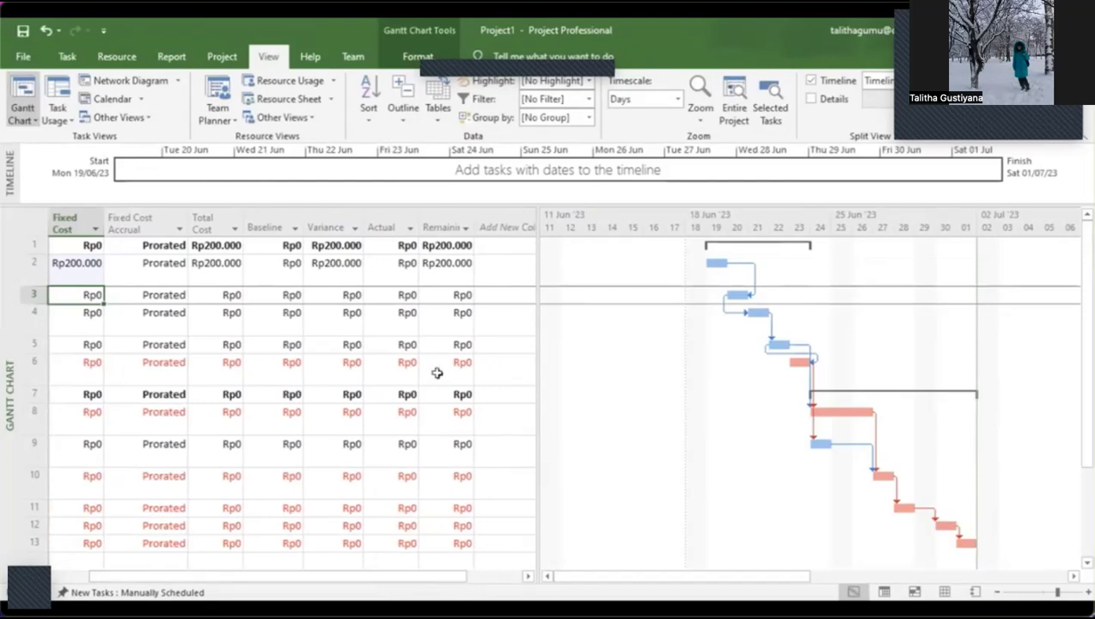
{"action": "left_click", "coordinate": [415, 267]}
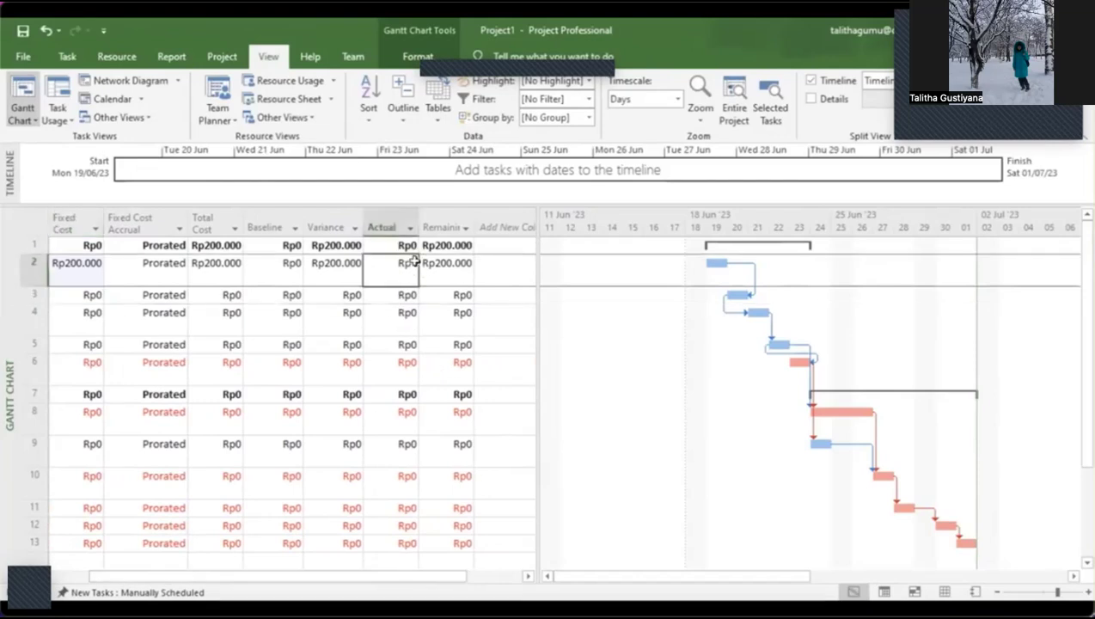
{"action": "left_click", "coordinate": [401, 311]}
{"action": "left_click", "coordinate": [411, 263]}
{"action": "double_click", "coordinate": [412, 263]}
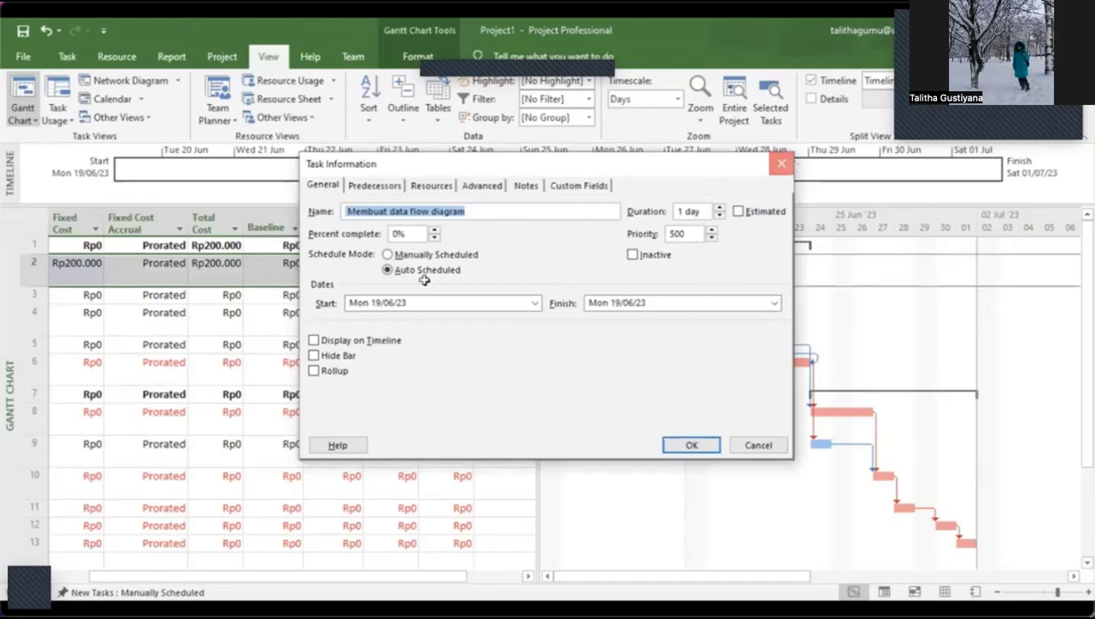
{"action": "key", "text": "Escape"}
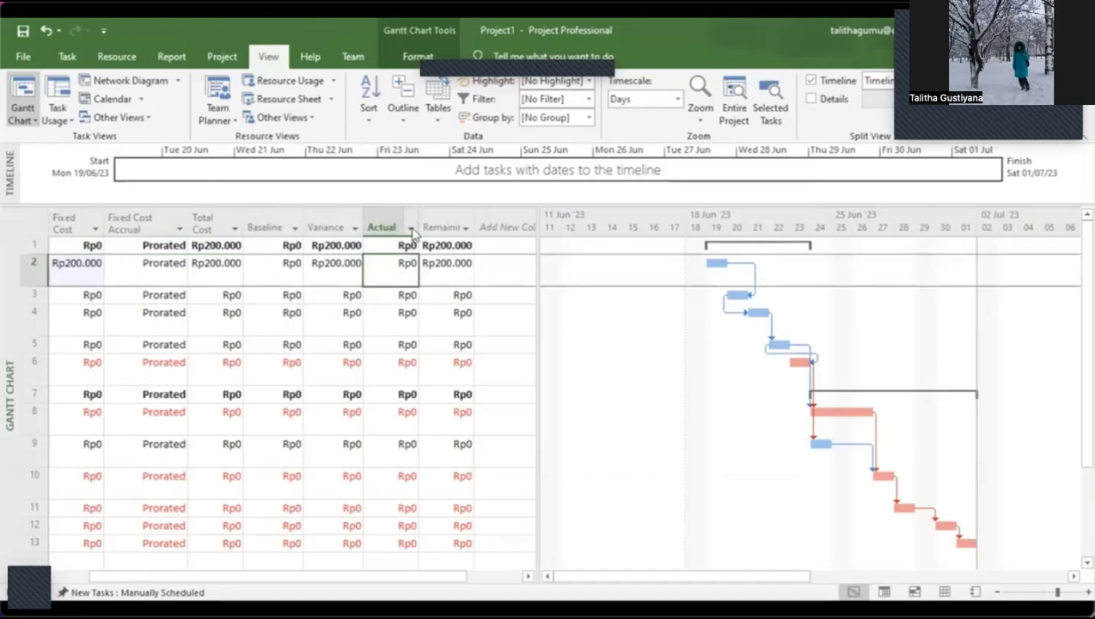
{"action": "left_click", "coordinate": [412, 229]}
{"action": "left_click", "coordinate": [412, 229]}
{"action": "scroll", "coordinate": [455, 578], "scroll_direction": "left", "scroll_amount": 3}
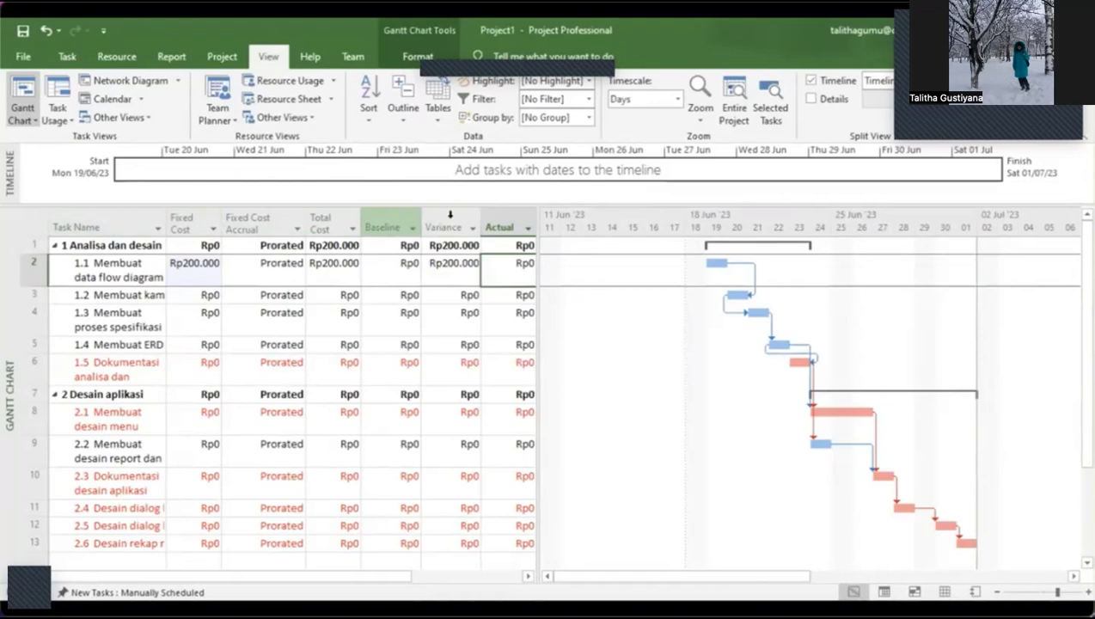
- Set the baseline cost of task 1.1 Membuat data flow diagram to Rp150.000
{"action": "left_click", "coordinate": [389, 267]}
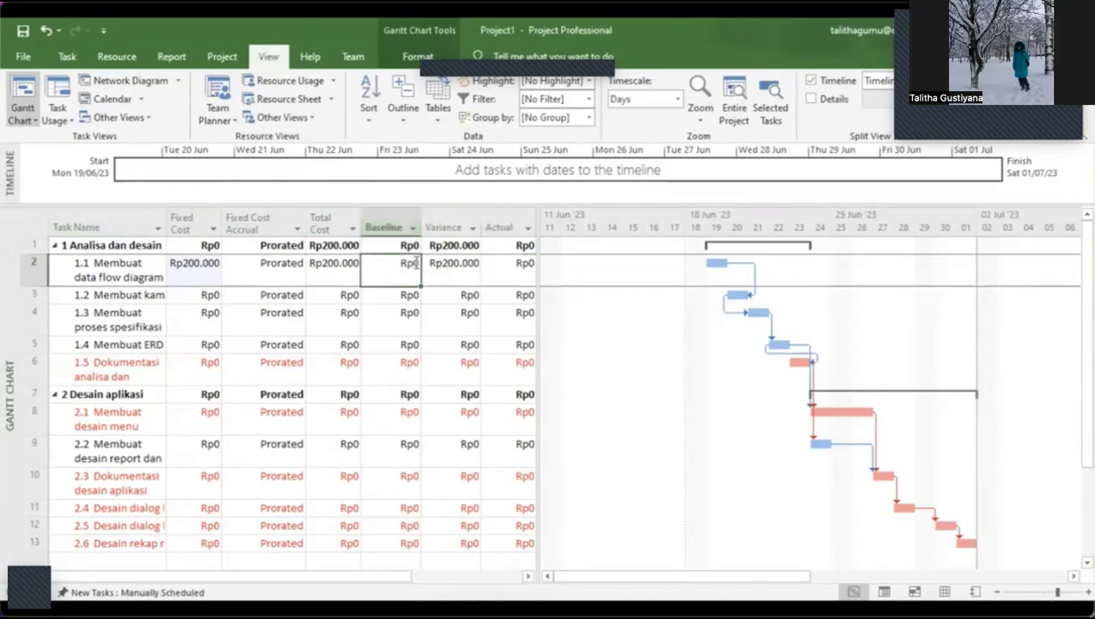
{"action": "left_click", "coordinate": [416, 264]}
{"action": "key", "text": "BackSpace"}
{"action": "type", "text": "150000"}
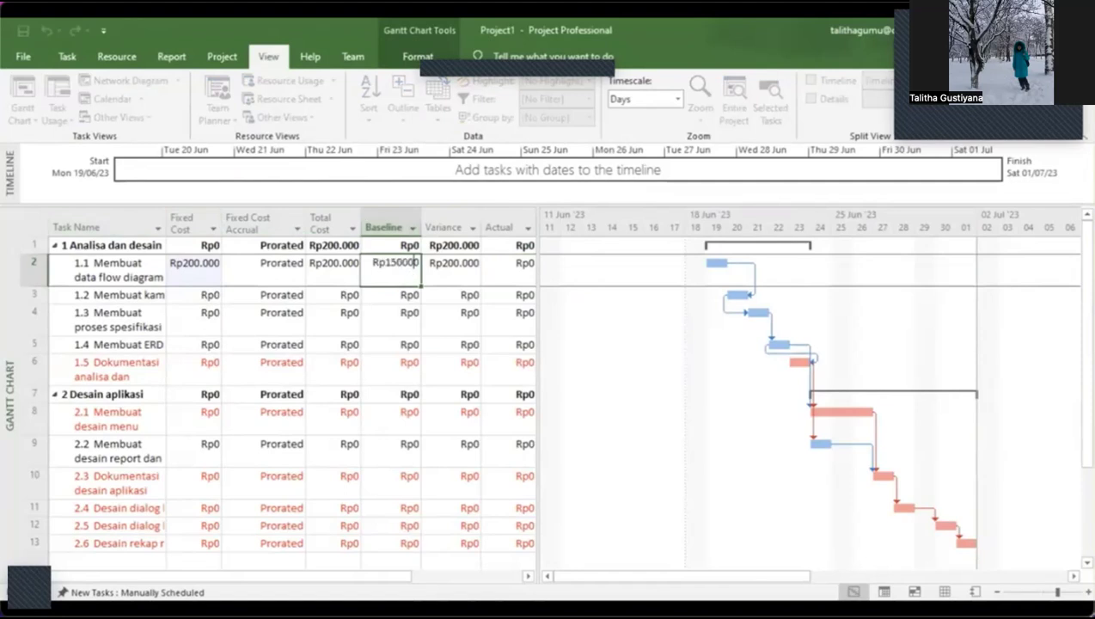
{"action": "key", "text": "Return"}
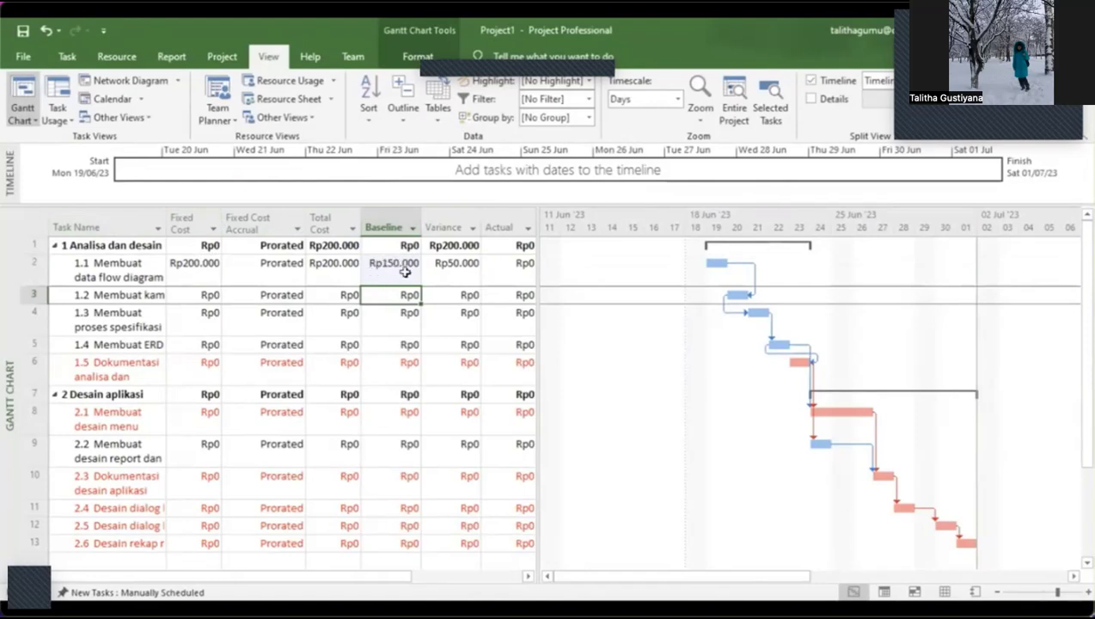
- Check the variance and remaining cost of task 1.1 Membuat data flow diagram
{"action": "left_click", "coordinate": [464, 265]}
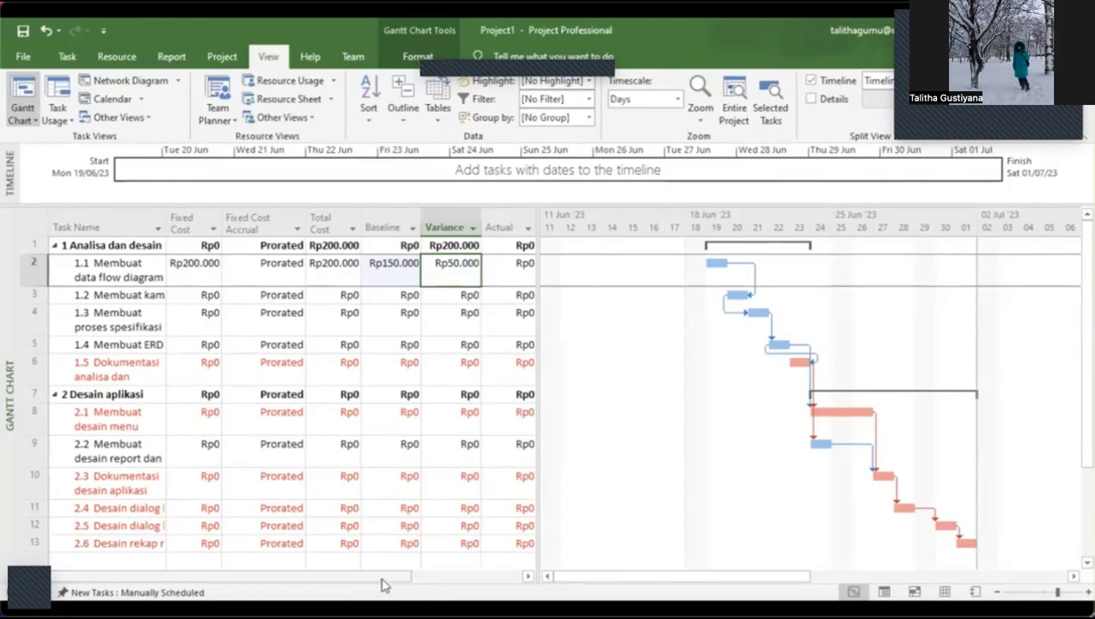
{"action": "left_click_drag", "start_coordinate": [398, 586], "coordinate": [503, 582]}
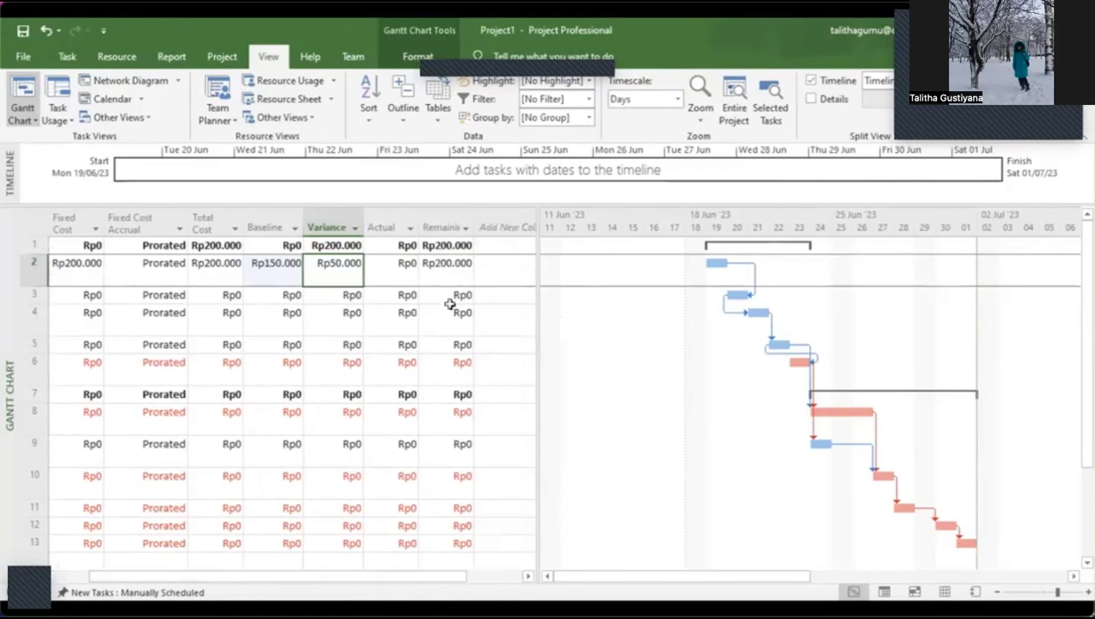
{"action": "left_click", "coordinate": [461, 263]}
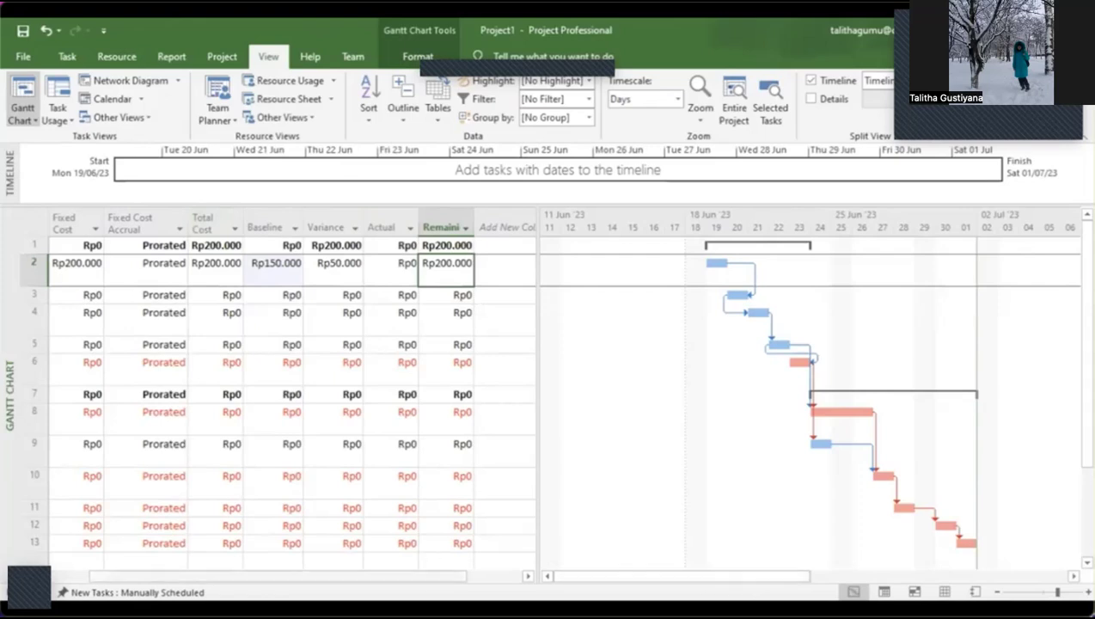
{"action": "left_click_drag", "start_coordinate": [430, 577], "coordinate": [328, 578]}
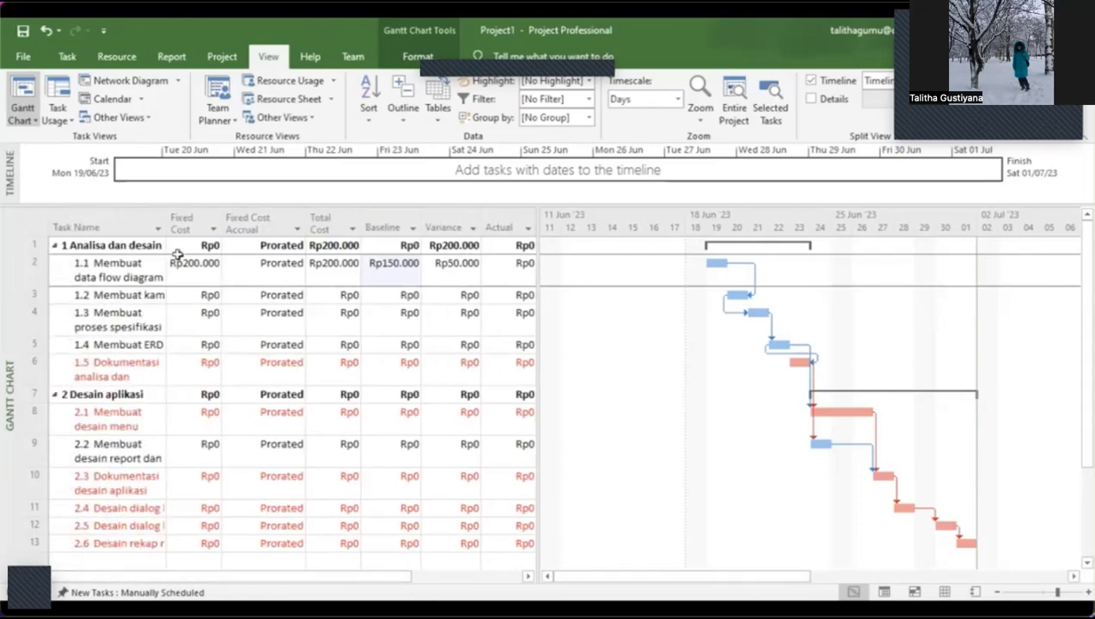
- Set the fixed cost of task 1.2 Membuat kamus data to Rp100.000
{"action": "left_click", "coordinate": [206, 292]}
{"action": "left_click", "coordinate": [217, 294]}
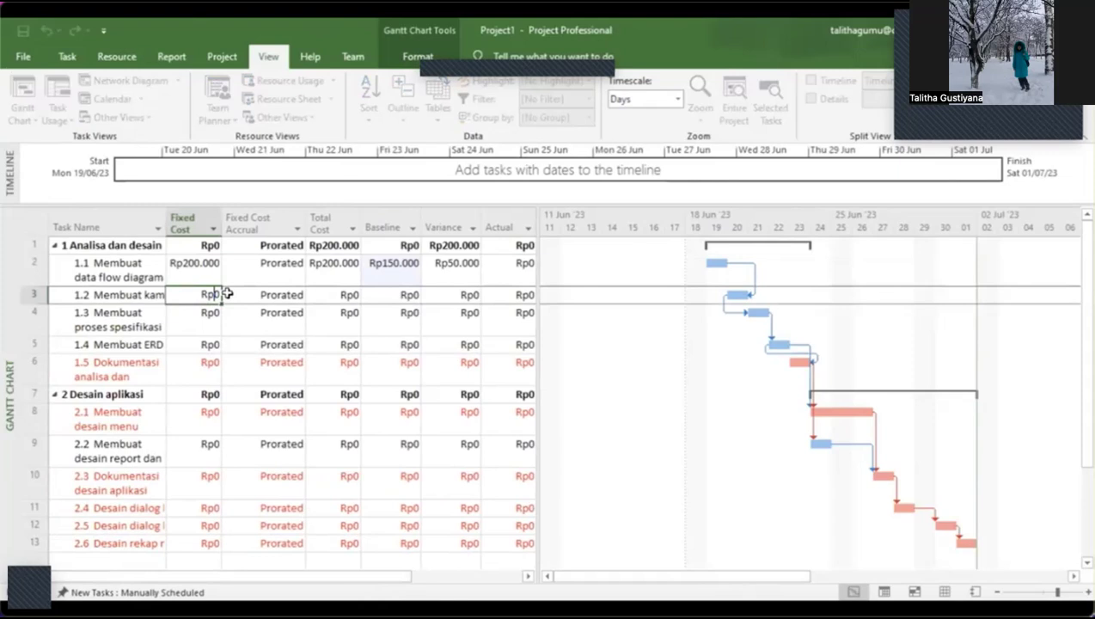
{"action": "type", "text": "100.000"}
{"action": "key", "text": "Return"}
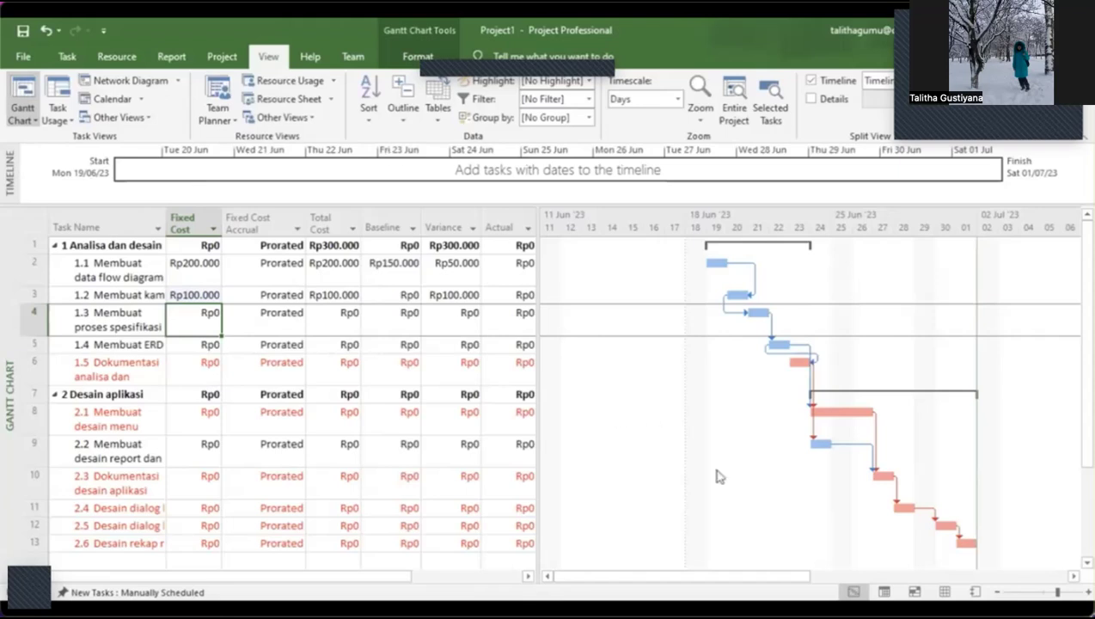
{"action": "key", "text": "alt+Tab"}
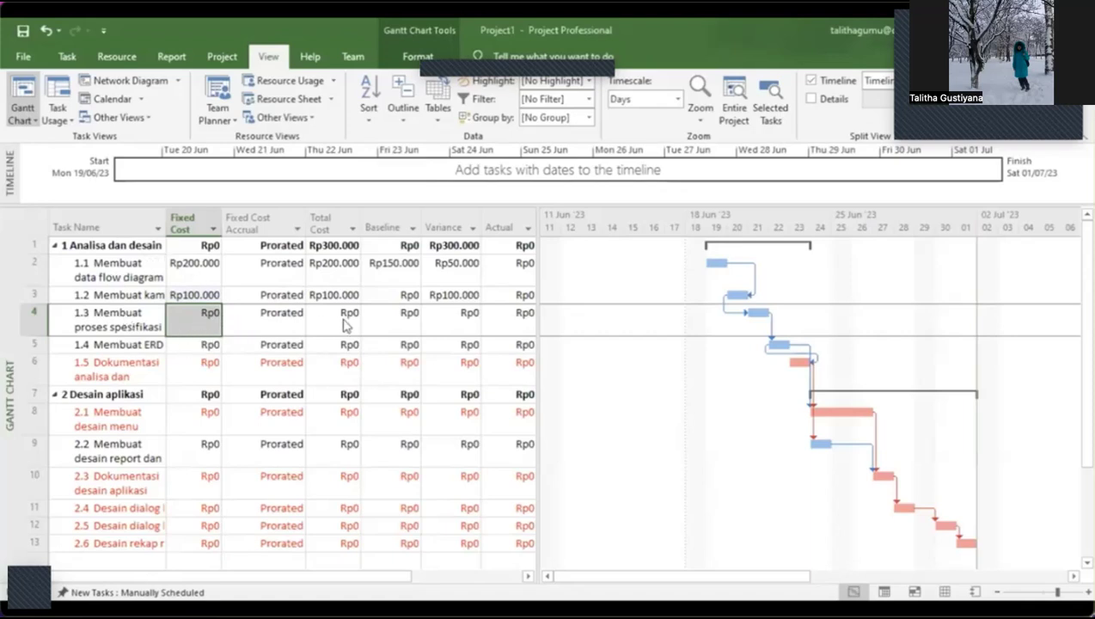
{"action": "left_click", "coordinate": [375, 315]}
{"action": "left_click", "coordinate": [323, 323]}
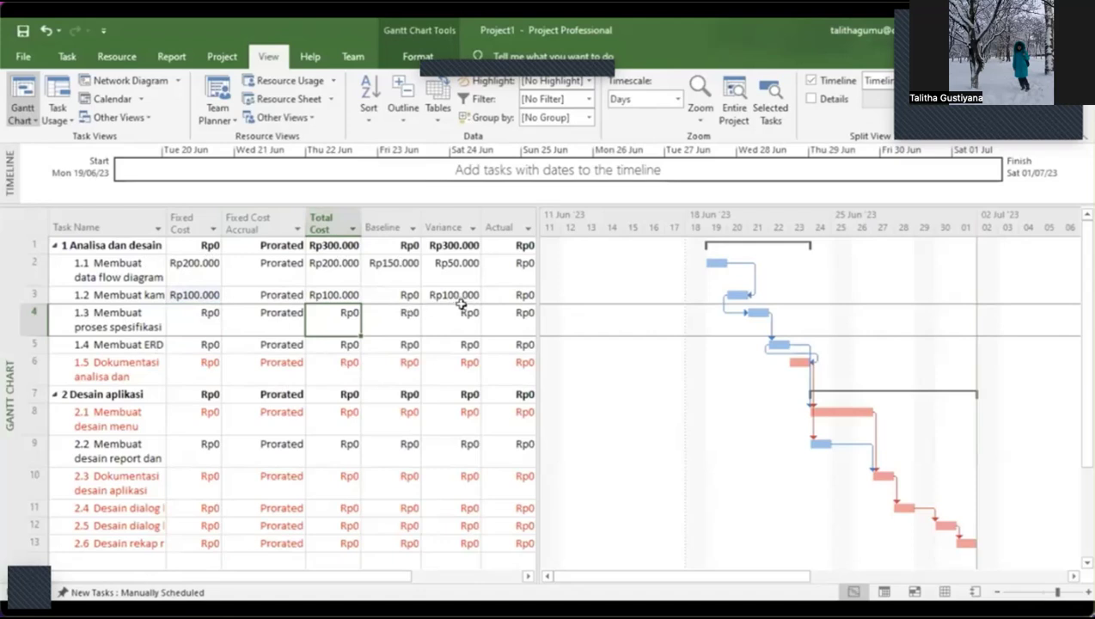
- Set the fixed cost of task 1.3 Membuat proses spesifikasi to Rp500.000
{"action": "left_click", "coordinate": [214, 316]}
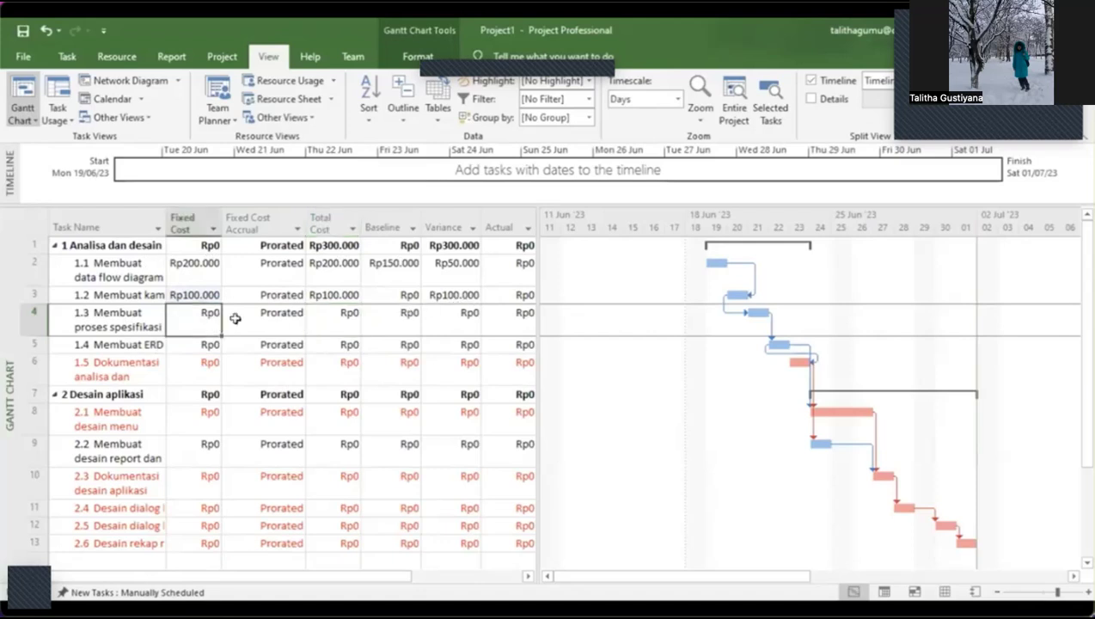
{"action": "type", "text": "10"}
{"action": "key", "text": "BackSpace"}
{"action": "key", "text": "BackSpace"}
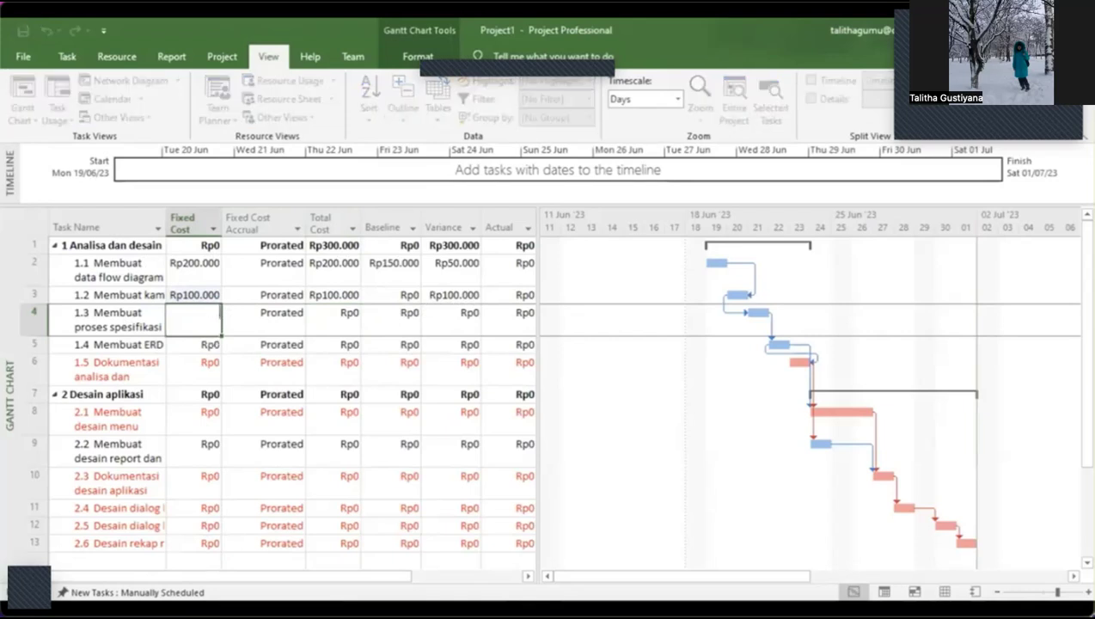
{"action": "type", "text": "500000"}
{"action": "left_click", "coordinate": [213, 343]}
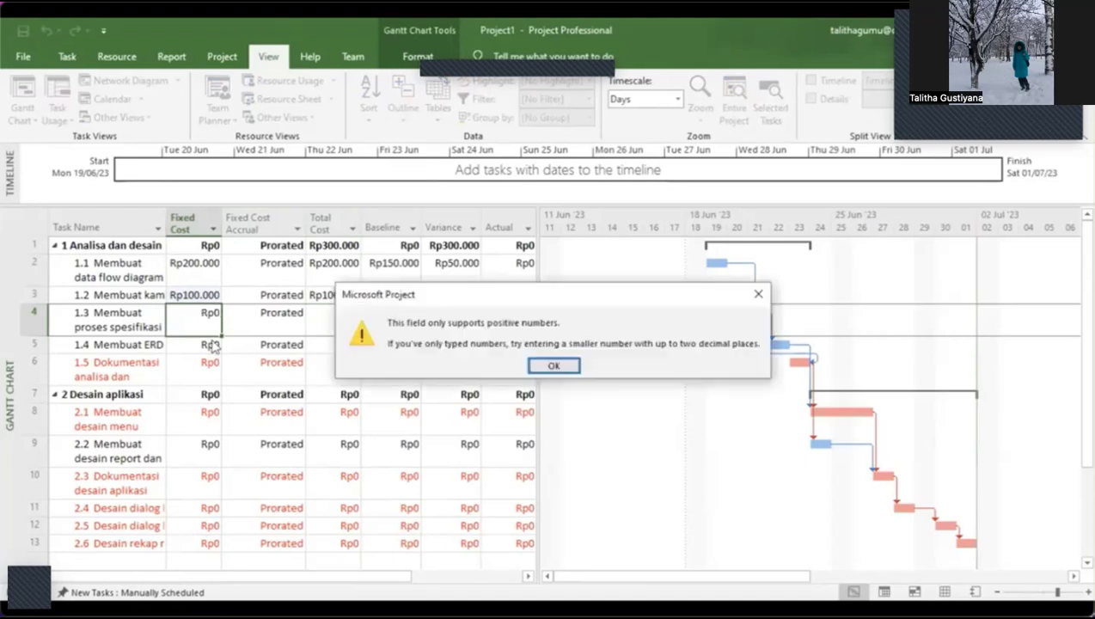
{"action": "key", "text": "Return"}
{"action": "key", "text": "BackSpace"}
{"action": "type", "text": "500000"}
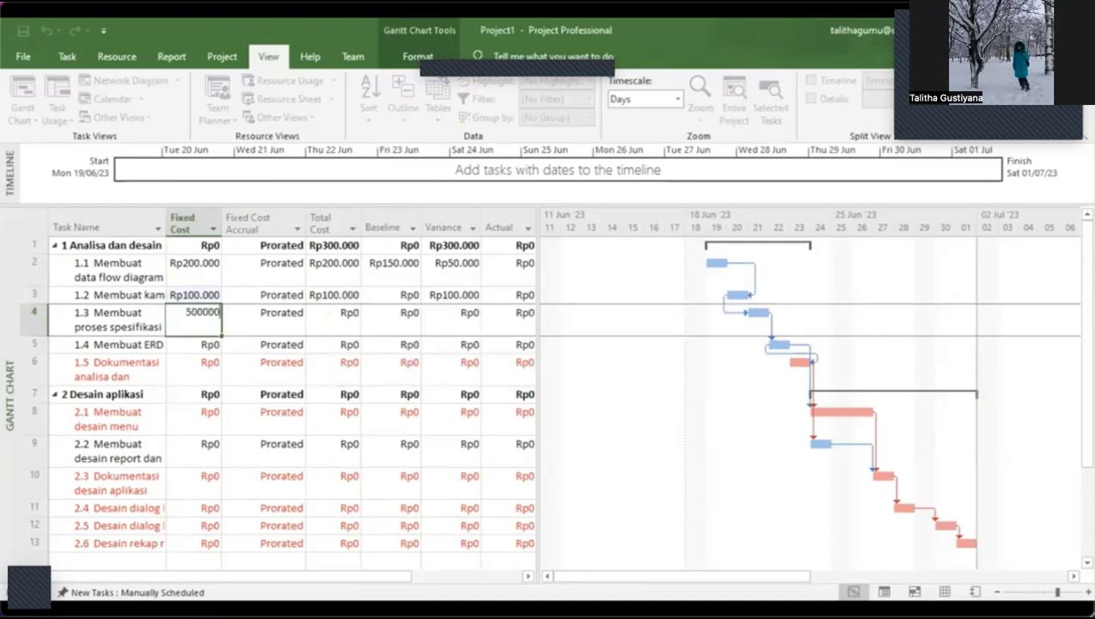
{"action": "key", "text": "Return"}
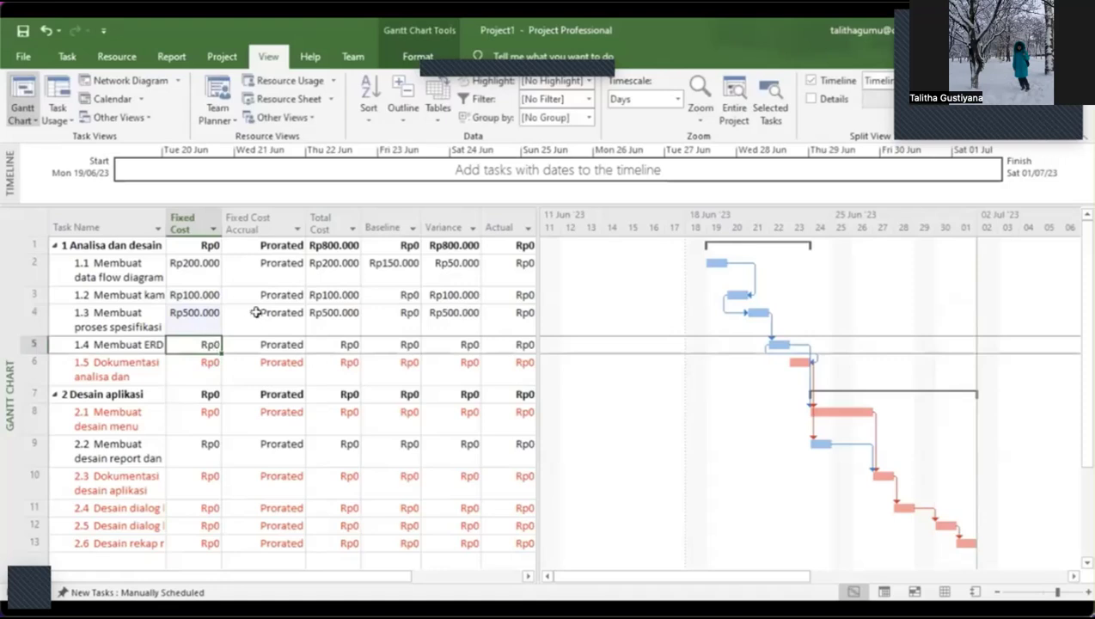
- Set the fixed cost of summary task 1 Analisa dan desain to Rp1.000.000
{"action": "left_click", "coordinate": [223, 246]}
{"action": "left_click", "coordinate": [211, 246]}
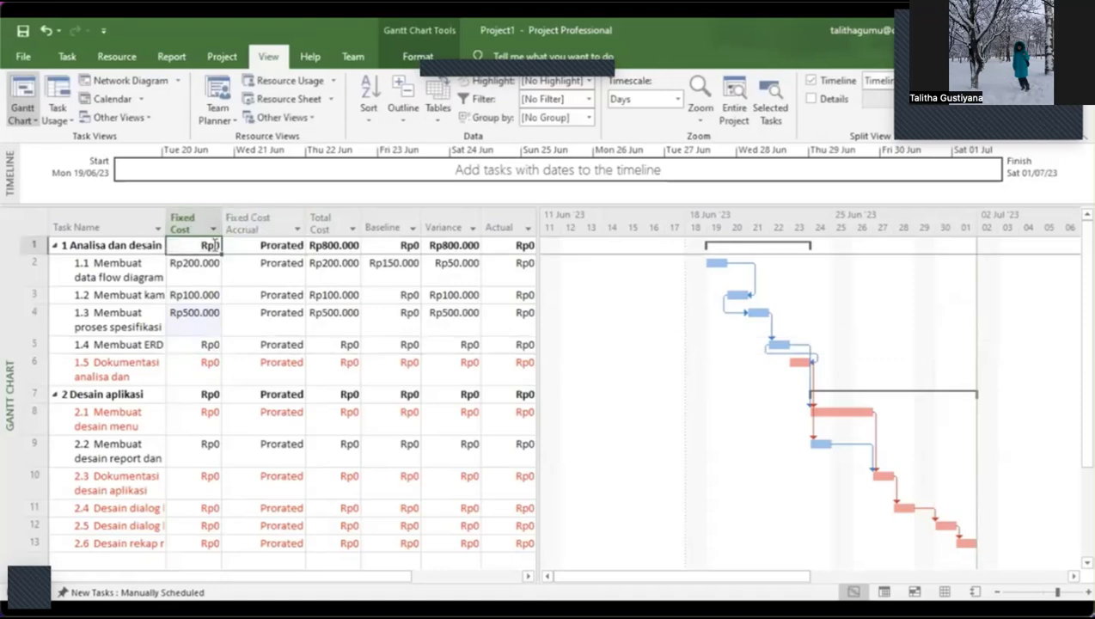
{"action": "left_click", "coordinate": [217, 246]}
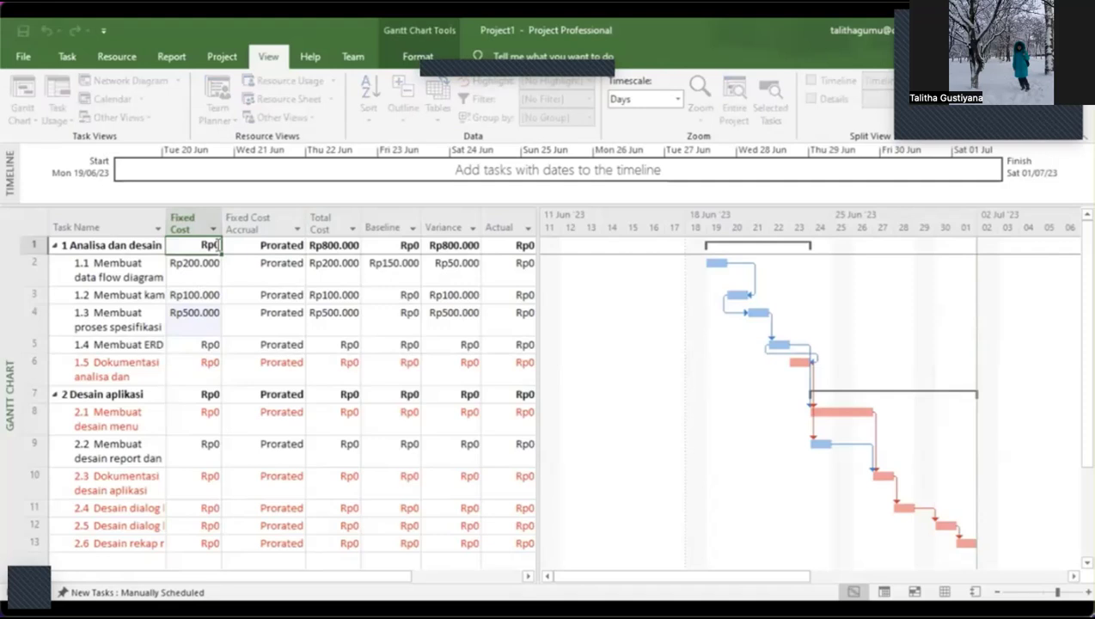
{"action": "key", "text": "BackSpace"}
{"action": "type", "text": "1000"}
{"action": "key", "text": "BackSpace"}
{"action": "type", "text": "000.0"}
{"action": "key", "text": "Return"}
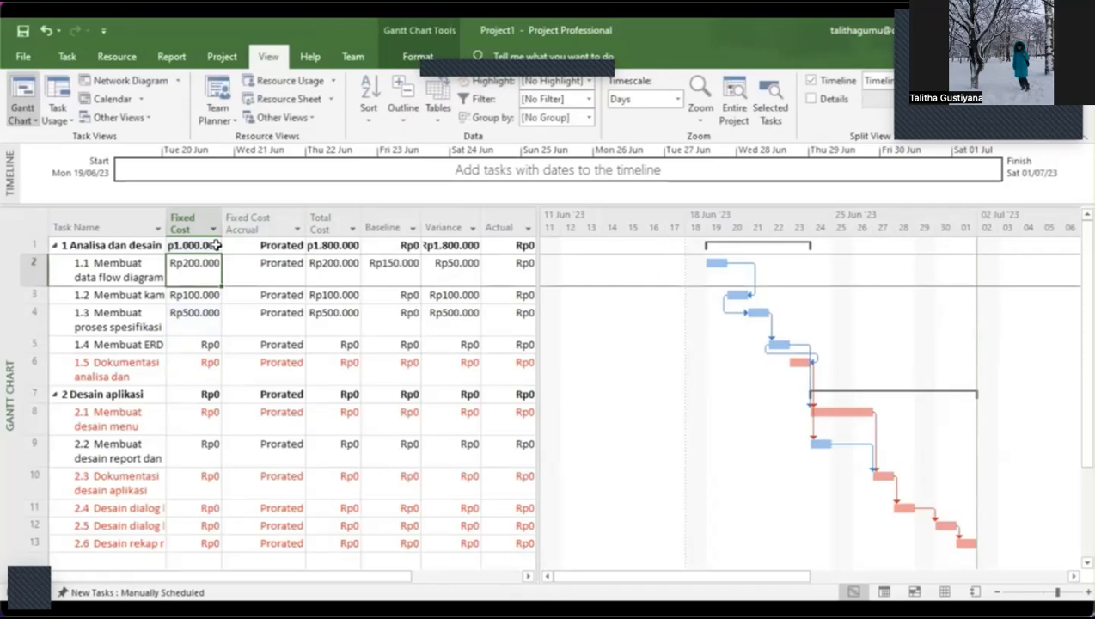
- Try to clear the fixed cost of summary task 1 Analisa dan desain
{"action": "left_click", "coordinate": [219, 326]}
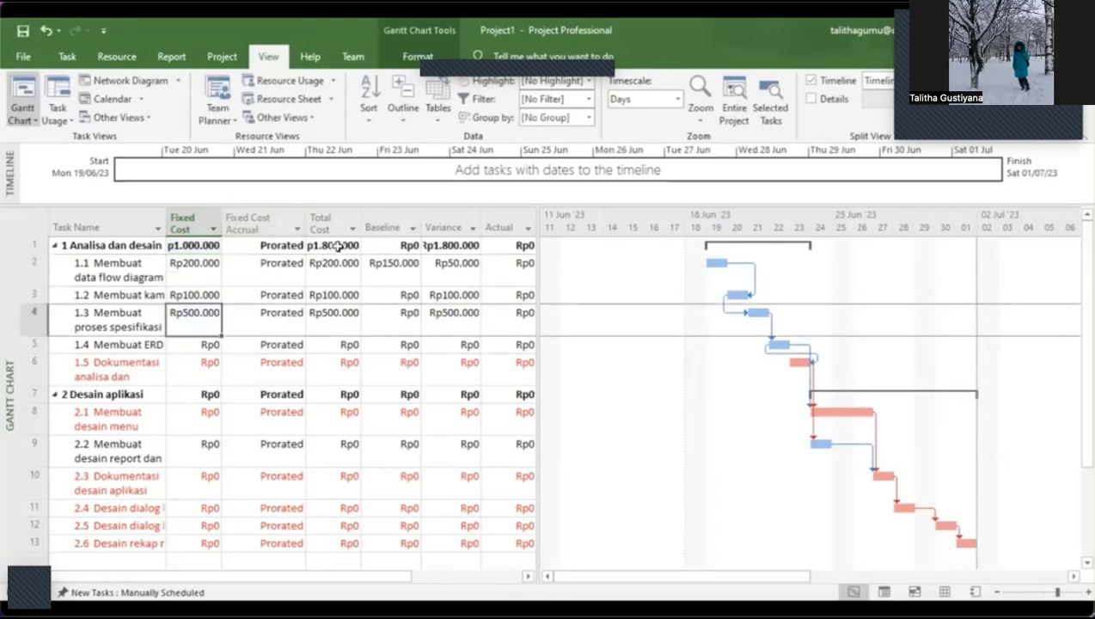
{"action": "left_click", "coordinate": [188, 340]}
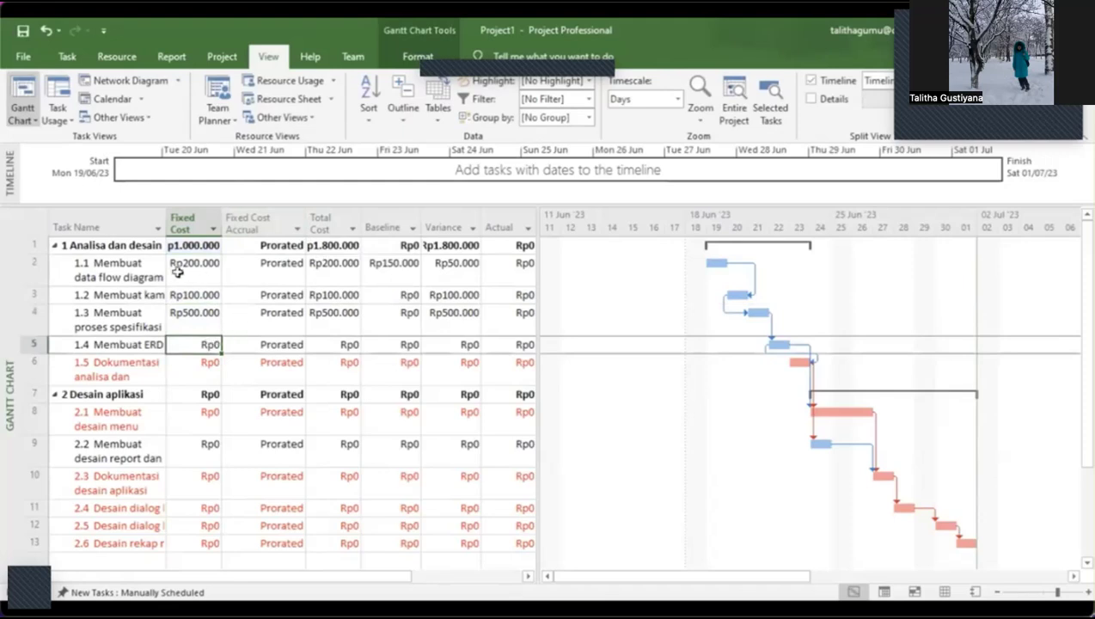
{"action": "left_click", "coordinate": [214, 246]}
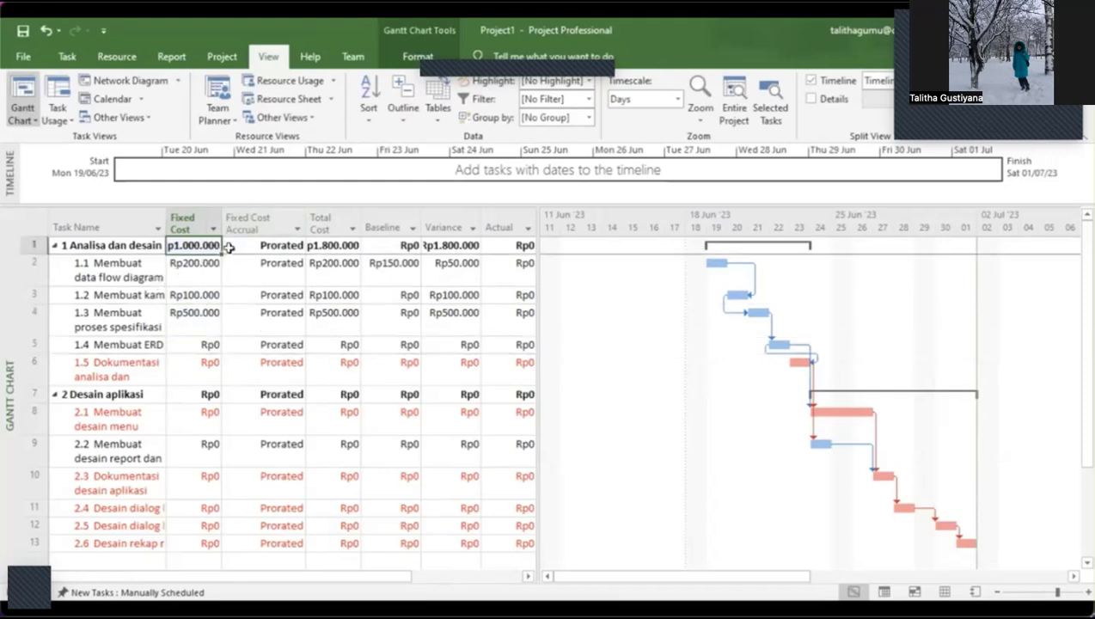
{"action": "key", "text": "BackSpace"}
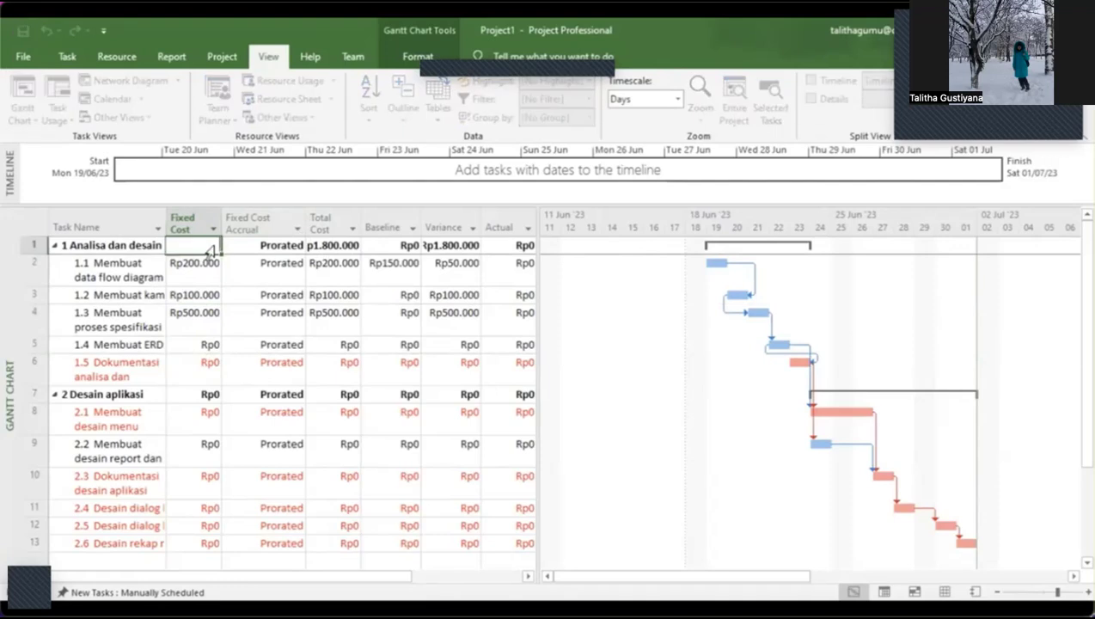
{"action": "left_click", "coordinate": [233, 342]}
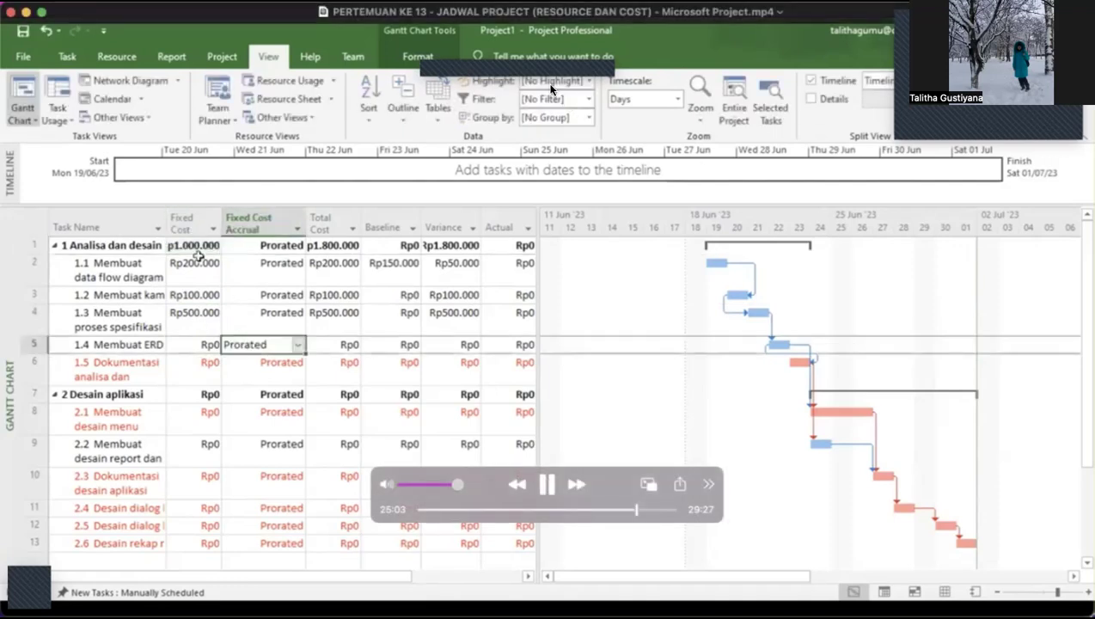
{"action": "left_click", "coordinate": [199, 247]}
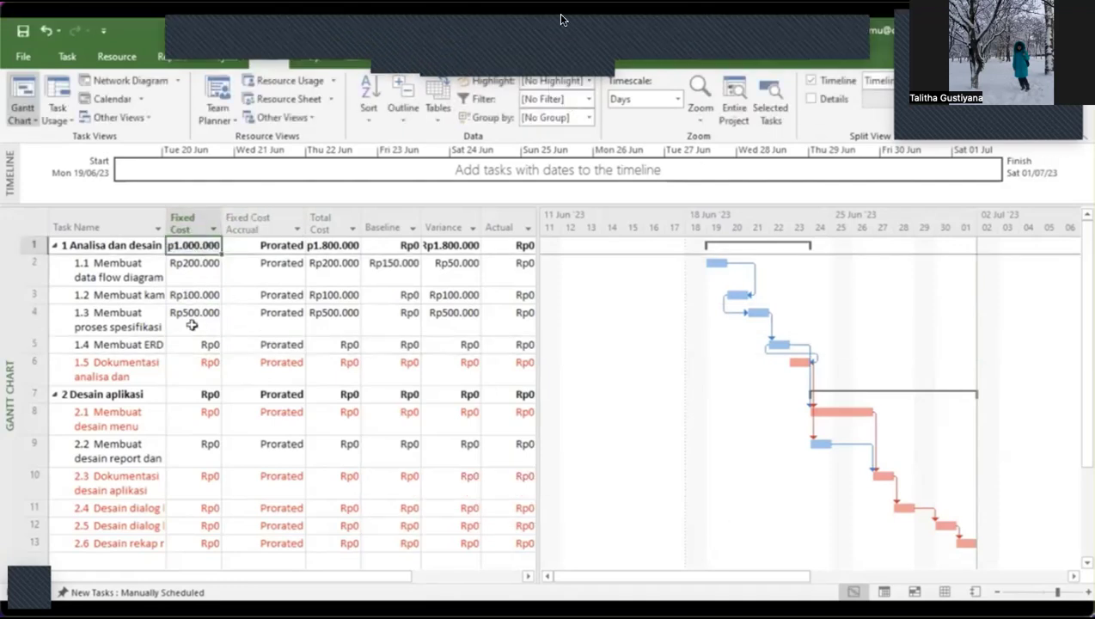
{"action": "left_click", "coordinate": [269, 265]}
{"action": "left_click", "coordinate": [203, 246]}
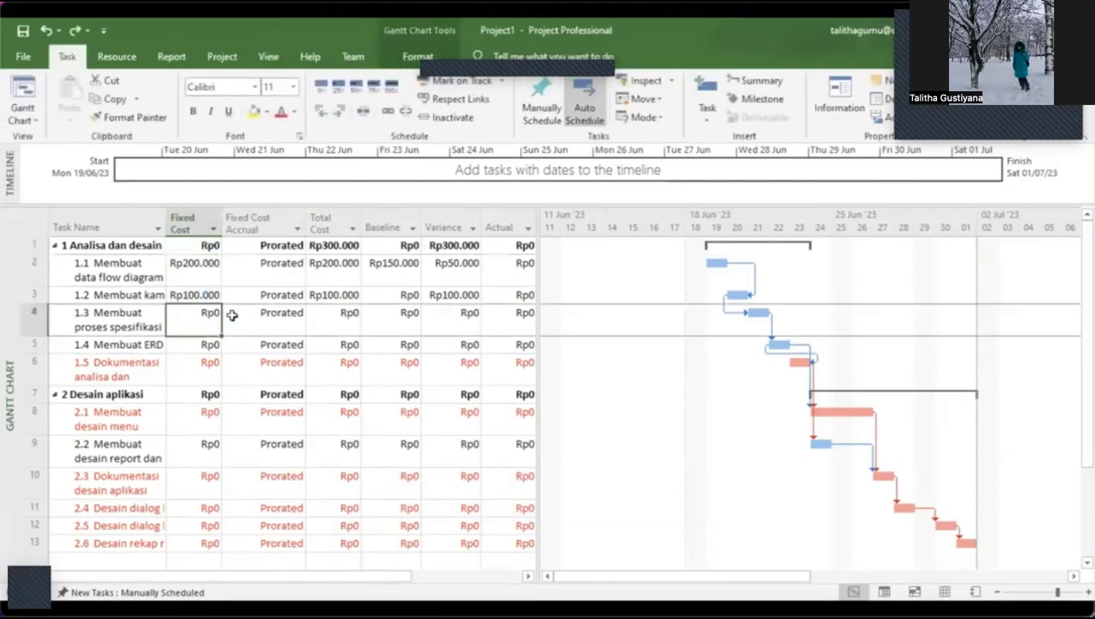
- Set the Fixed Cost Accrual of summary task 1 Analisa dan desain and task 1.1 Membuat data flow diagram to Start
{"action": "mouse_move", "coordinate": [949, 442]}
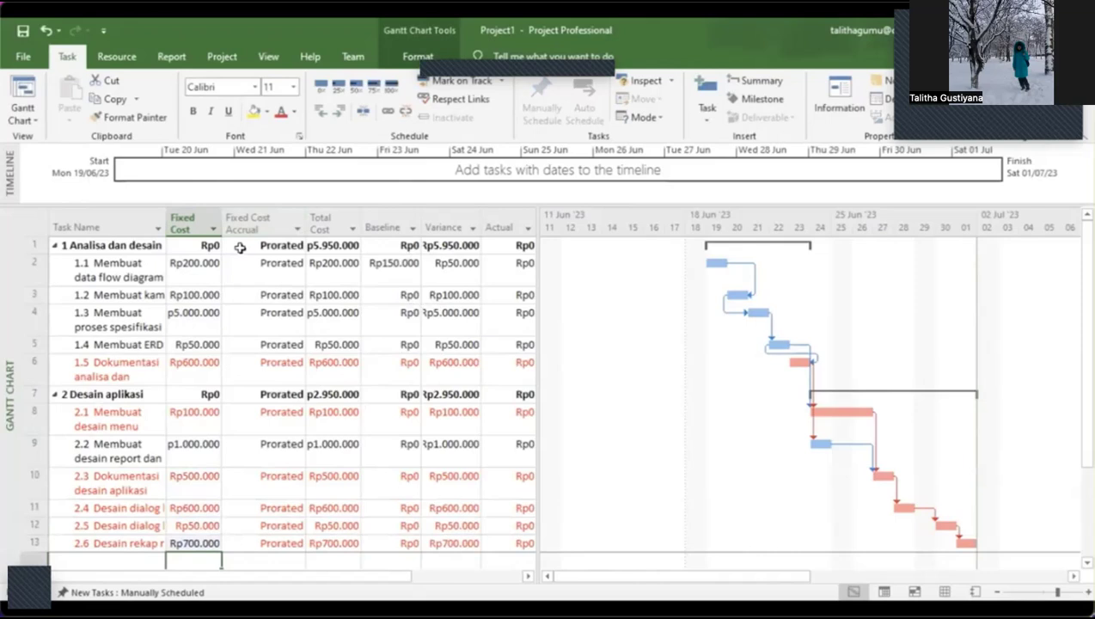
{"action": "left_click", "coordinate": [294, 247]}
{"action": "left_click", "coordinate": [297, 247]}
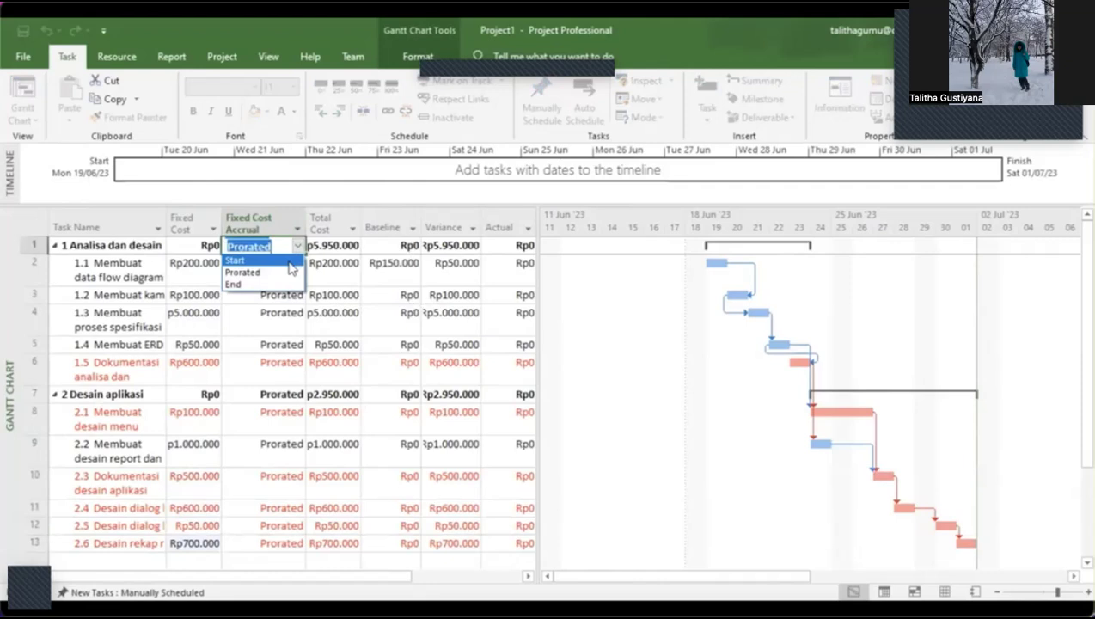
{"action": "left_click", "coordinate": [291, 261]}
{"action": "left_click", "coordinate": [293, 277]}
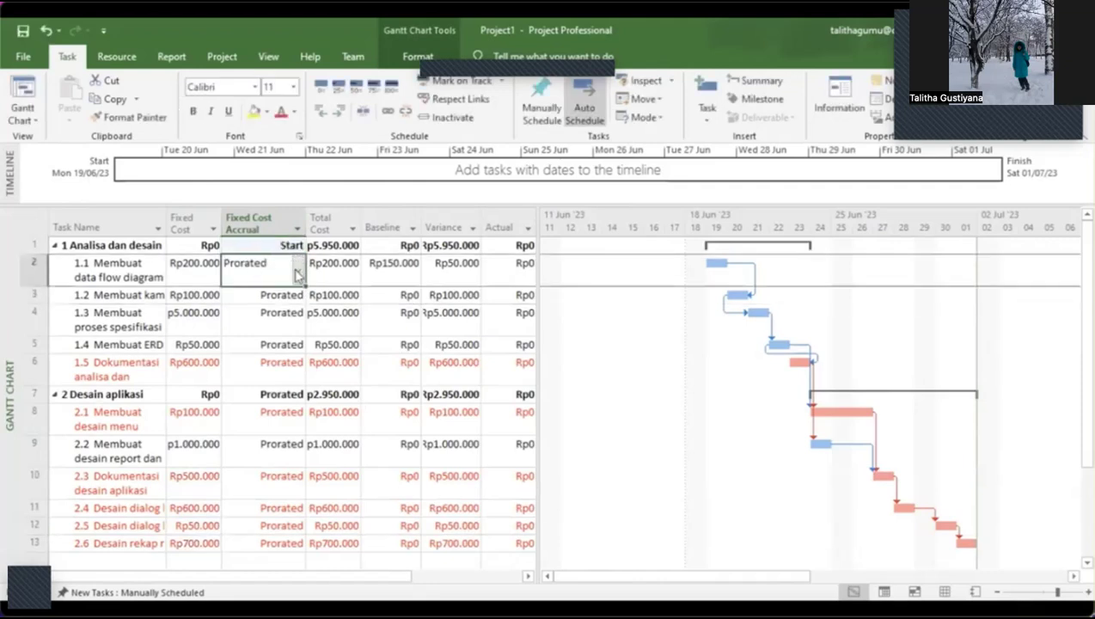
{"action": "left_click", "coordinate": [298, 273]}
{"action": "left_click", "coordinate": [281, 295]}
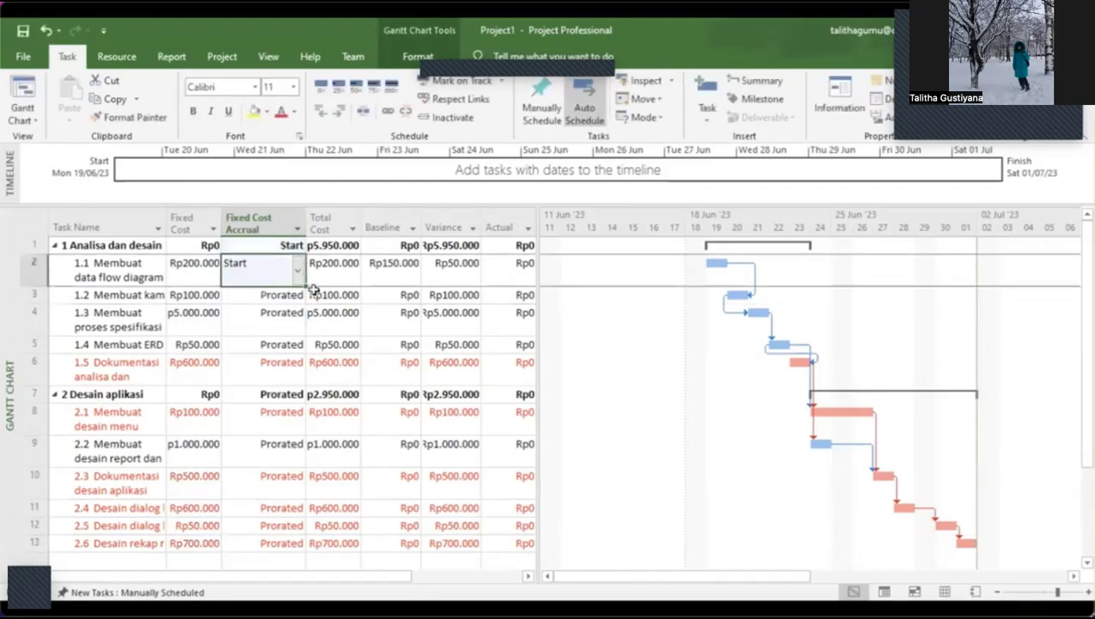
{"action": "left_click", "coordinate": [317, 280]}
- Set the Fixed Cost Accrual of summary task 1 Analisa dan desain and task 1.1 Membuat data flow diagram back to Prorated
{"action": "left_click", "coordinate": [297, 248]}
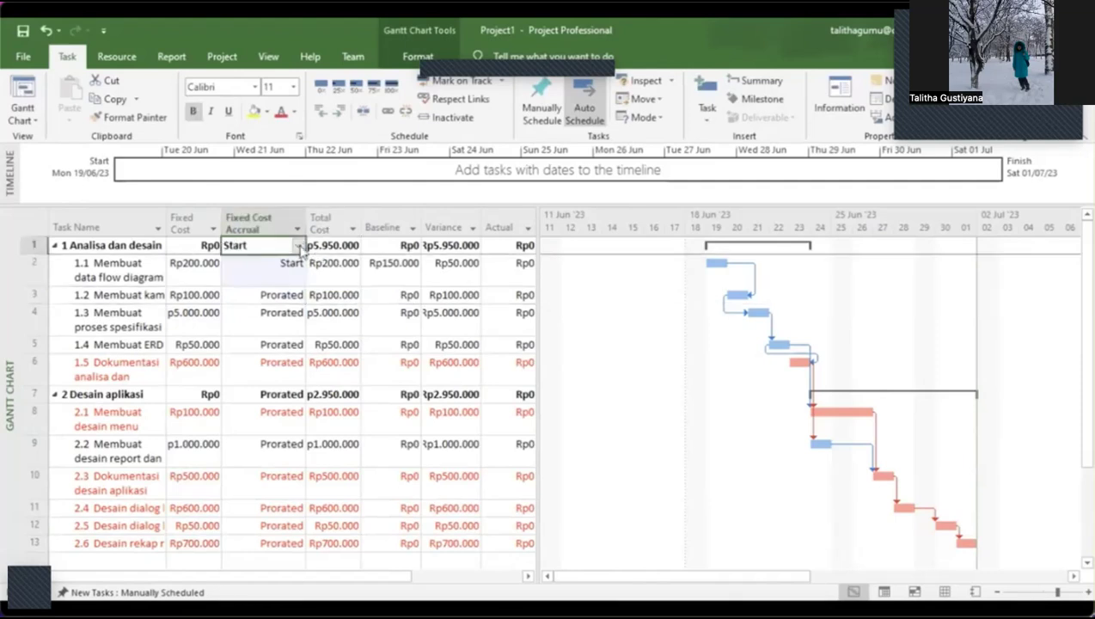
{"action": "left_click", "coordinate": [297, 247]}
{"action": "left_click", "coordinate": [278, 273]}
{"action": "left_click", "coordinate": [296, 270]}
{"action": "left_click", "coordinate": [297, 270]}
{"action": "left_click", "coordinate": [275, 307]}
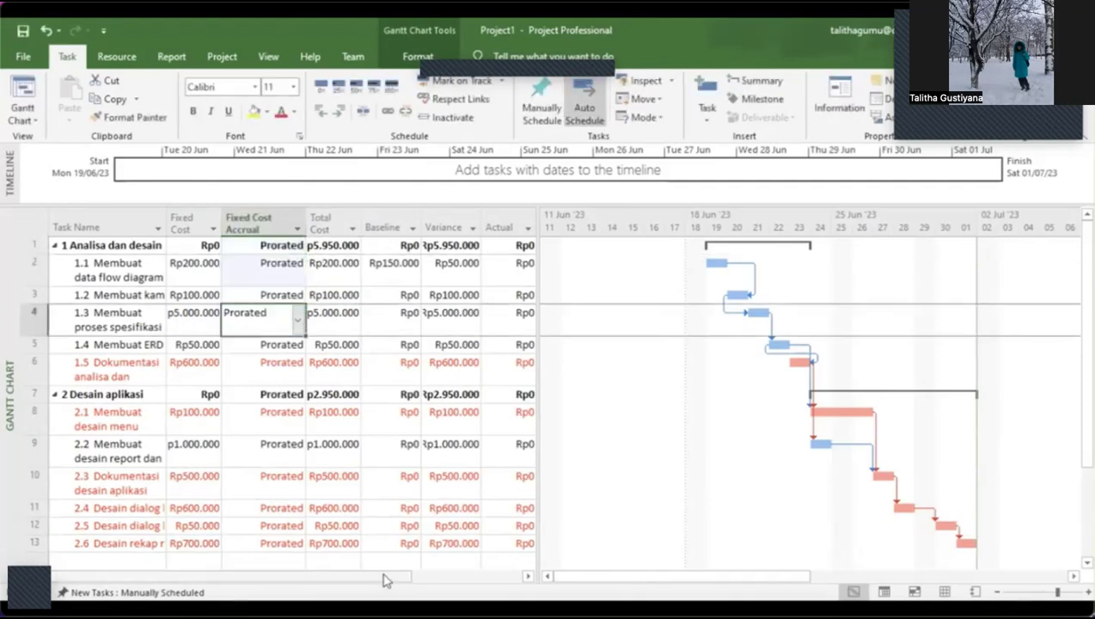
- Review the Fixed Cost Accrual options for task 1.1 and for summary task 1 Analisa dan desain, keeping Prorated
{"action": "left_click", "coordinate": [275, 290]}
{"action": "left_click", "coordinate": [290, 263]}
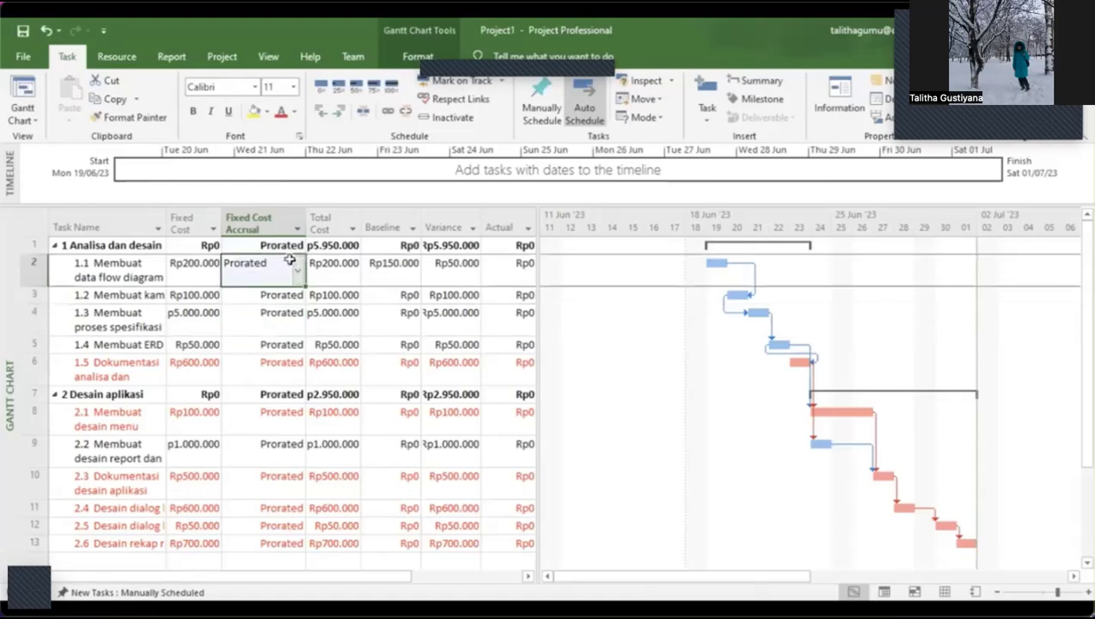
{"action": "left_click", "coordinate": [297, 270]}
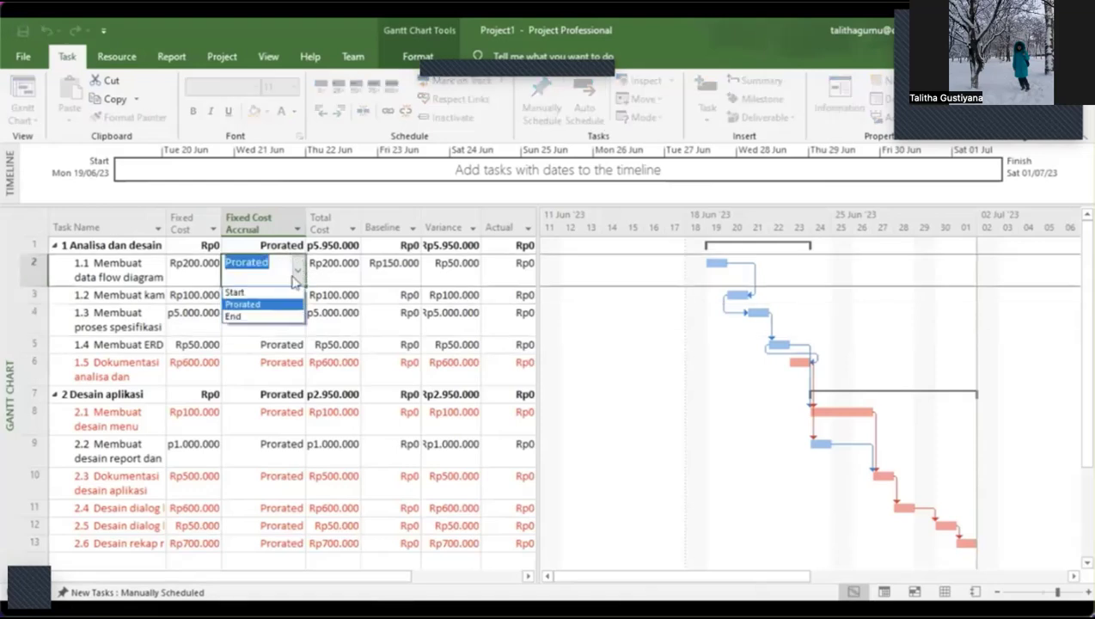
{"action": "left_click", "coordinate": [284, 304]}
{"action": "left_click", "coordinate": [280, 331]}
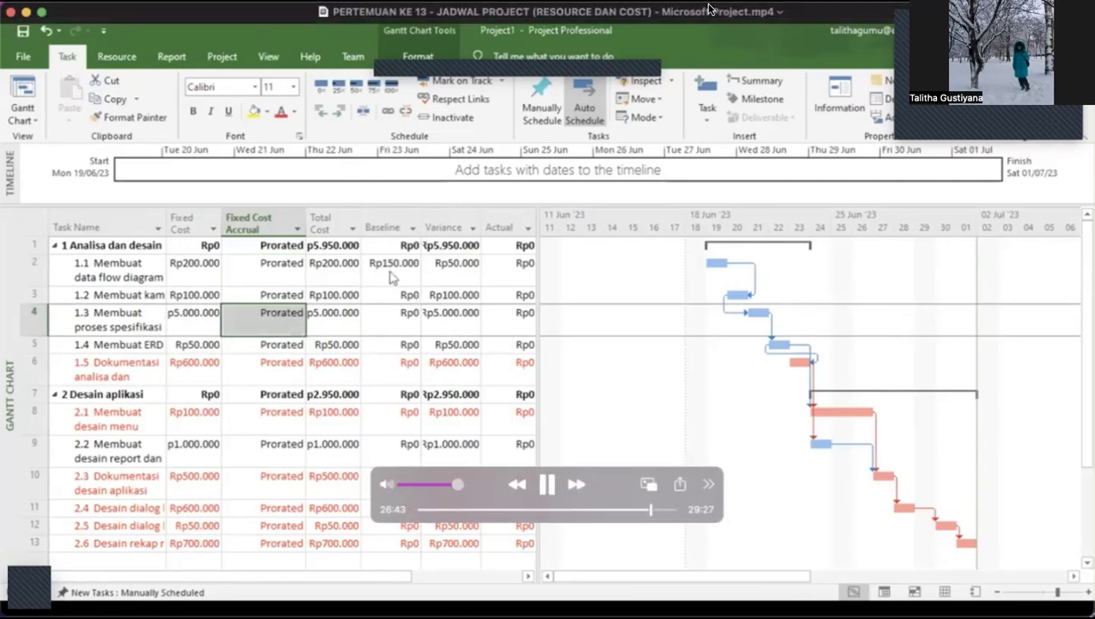
{"action": "left_click", "coordinate": [291, 247]}
{"action": "left_click", "coordinate": [298, 247]}
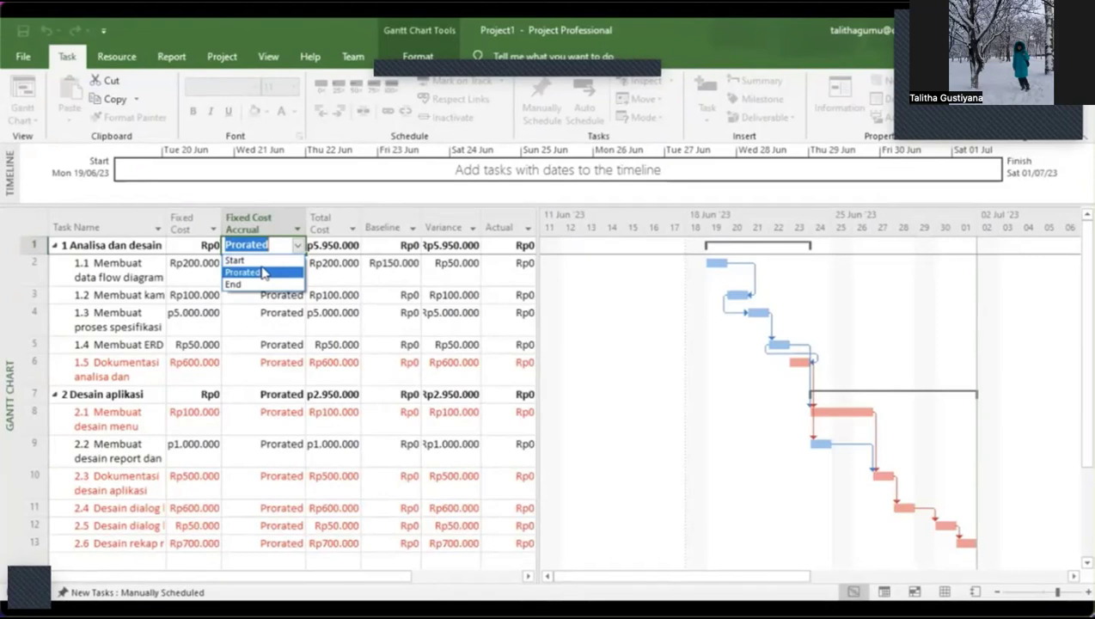
{"action": "left_click", "coordinate": [264, 273]}
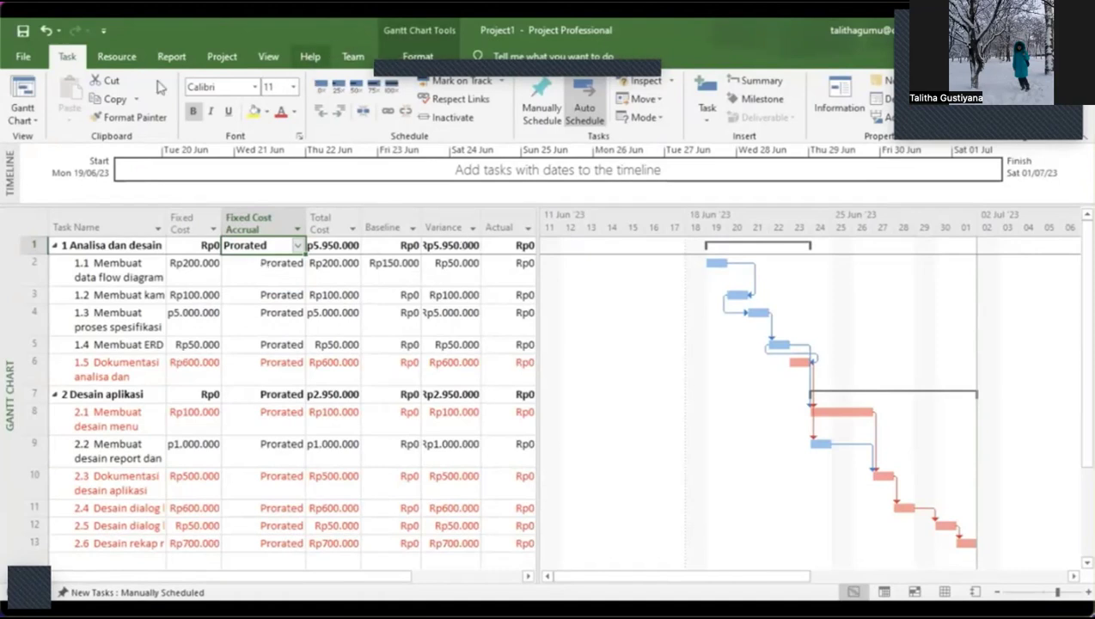
- Save the project
{"action": "left_click", "coordinate": [23, 32]}
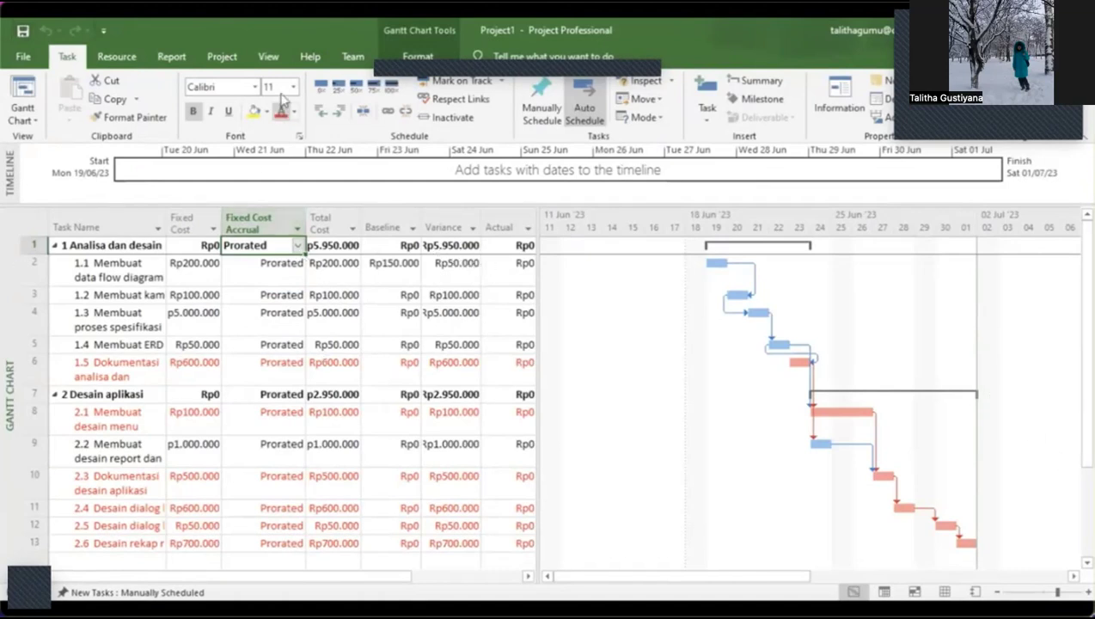
{"action": "left_click", "coordinate": [415, 55]}
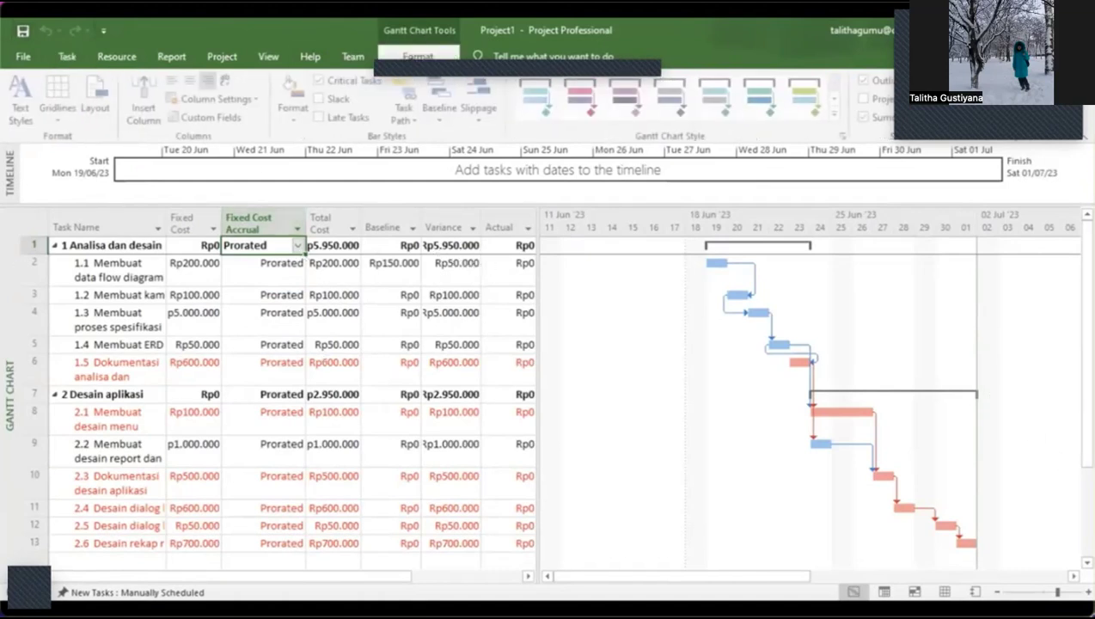
- Show the project in the Tracking Gantt view and examine the progress percentages on the task bars
{"action": "left_click", "coordinate": [267, 57]}
{"action": "left_click", "coordinate": [24, 114]}
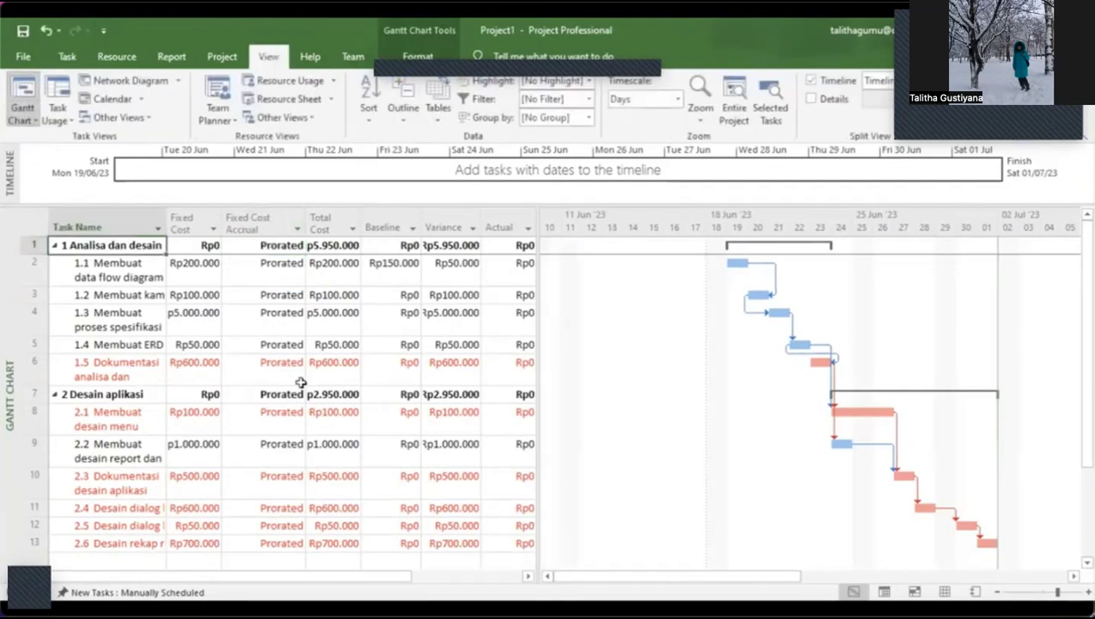
{"action": "left_click", "coordinate": [506, 577]}
{"action": "left_click_drag", "start_coordinate": [508, 583], "coordinate": [237, 574]}
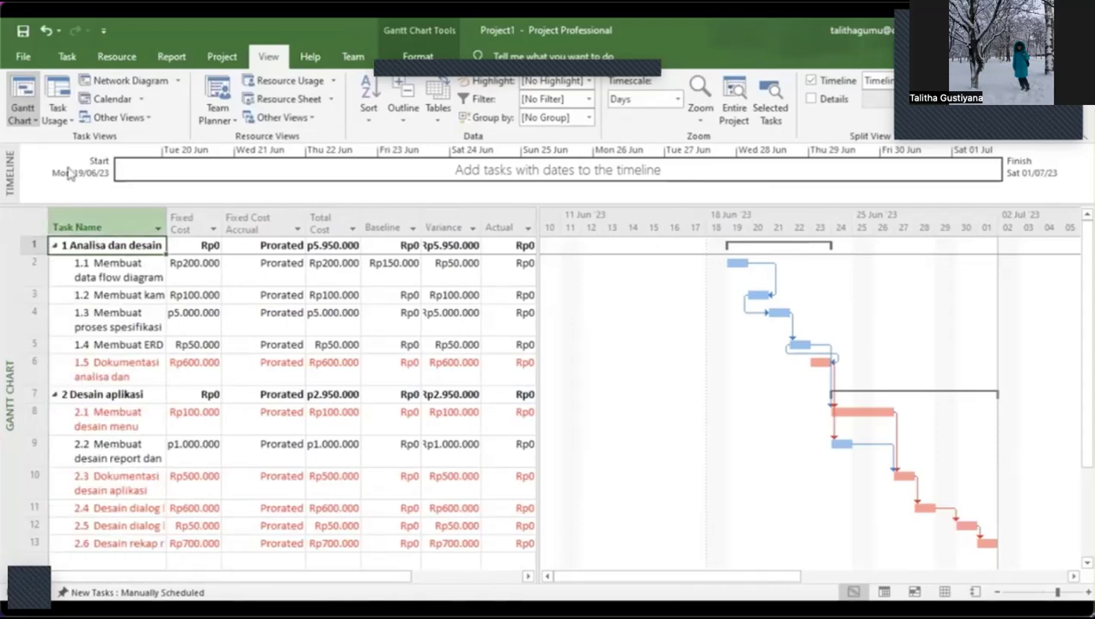
{"action": "left_click", "coordinate": [31, 122]}
{"action": "left_click", "coordinate": [45, 175]}
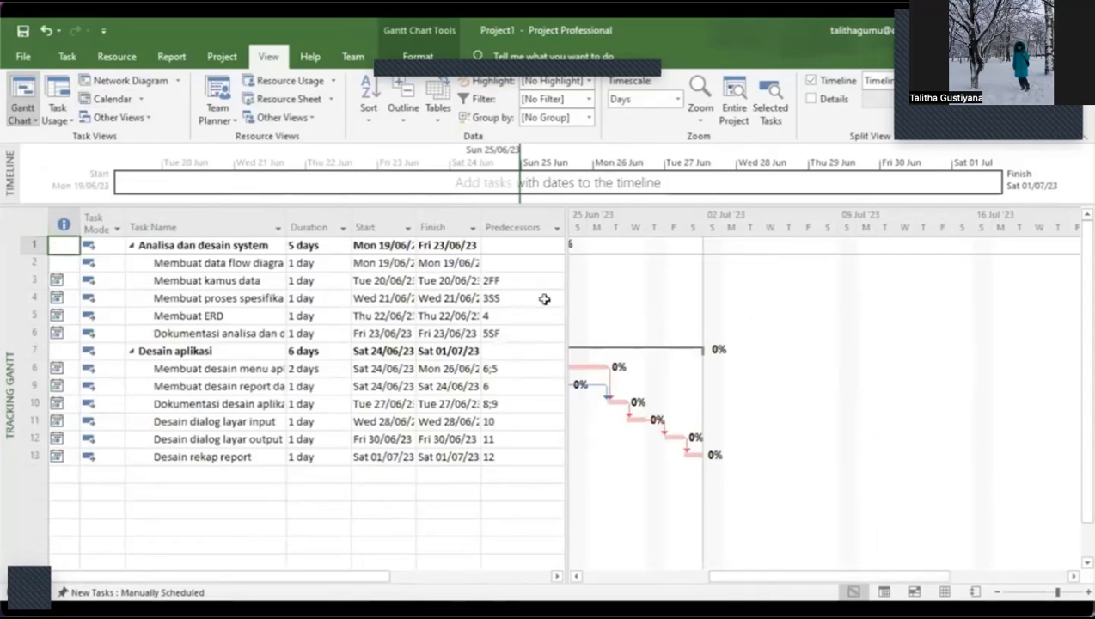
{"action": "left_click_drag", "start_coordinate": [806, 577], "coordinate": [736, 576]}
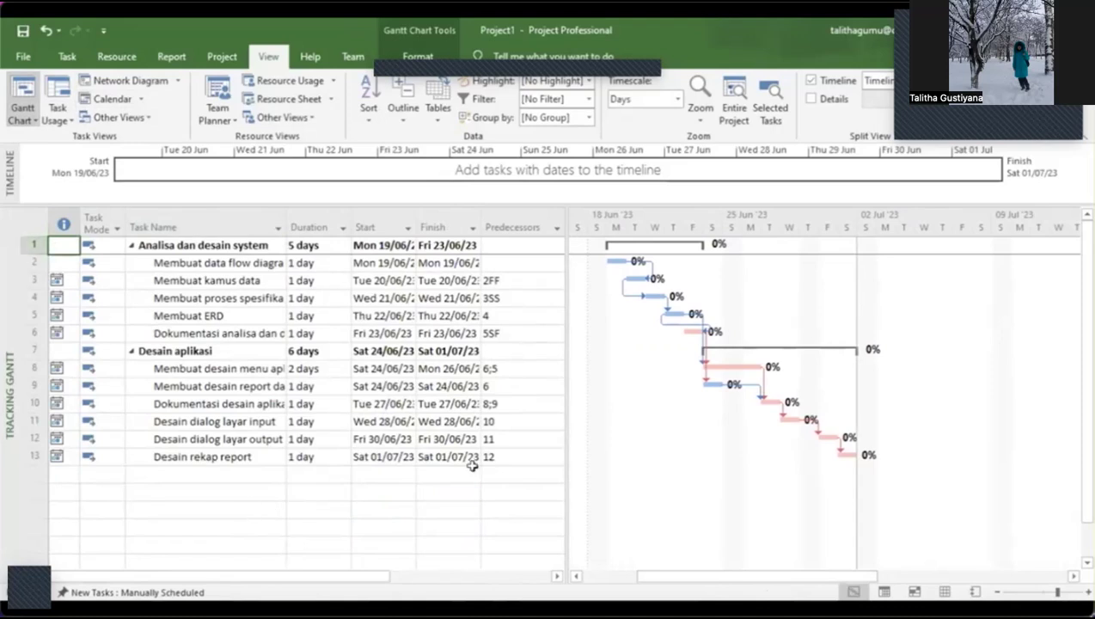
{"action": "mouse_move", "coordinate": [374, 582]}
{"action": "left_mouse_down"}
{"action": "mouse_move", "coordinate": [502, 586]}
{"action": "mouse_move", "coordinate": [359, 581]}
{"action": "left_mouse_up"}
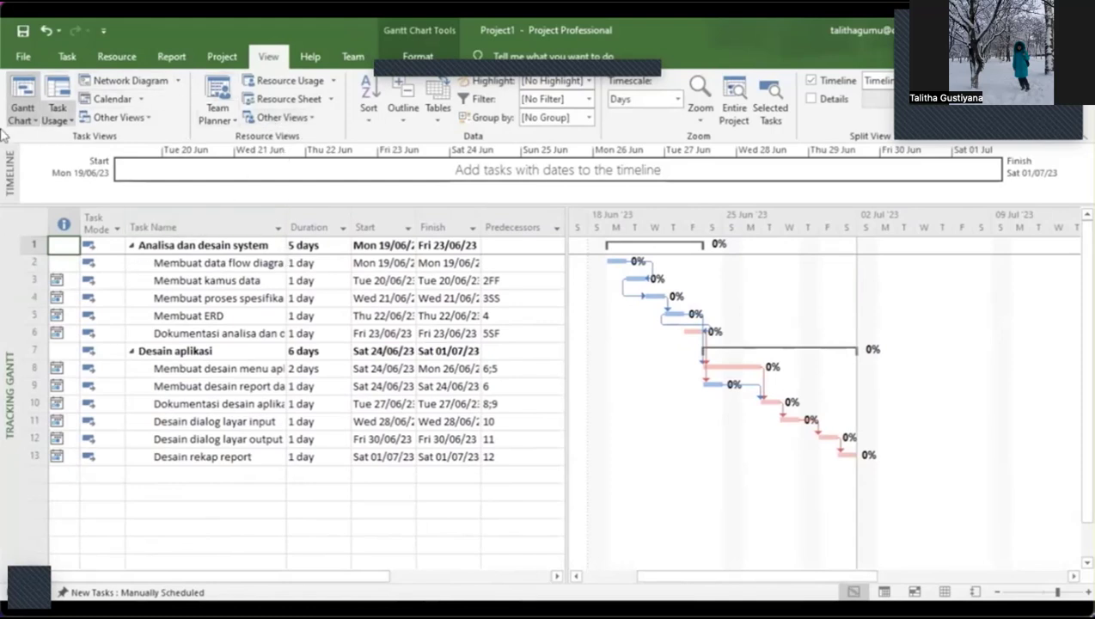
- Reset the Tracking Gantt view to its default and confirm reverting to the global copy
{"action": "left_click", "coordinate": [35, 125]}
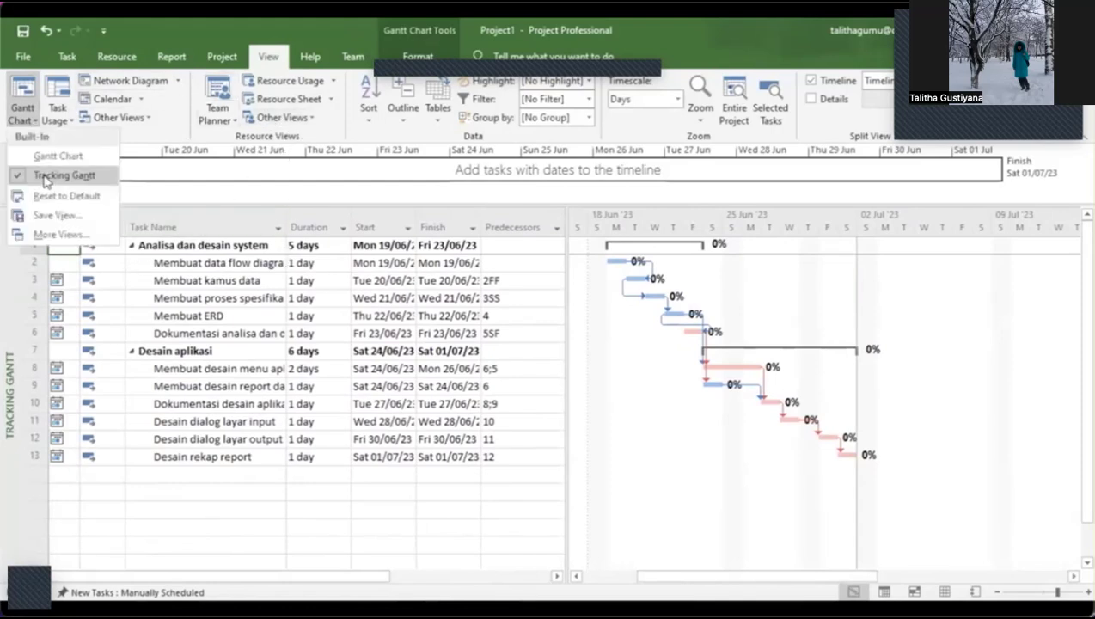
{"action": "left_click", "coordinate": [39, 196]}
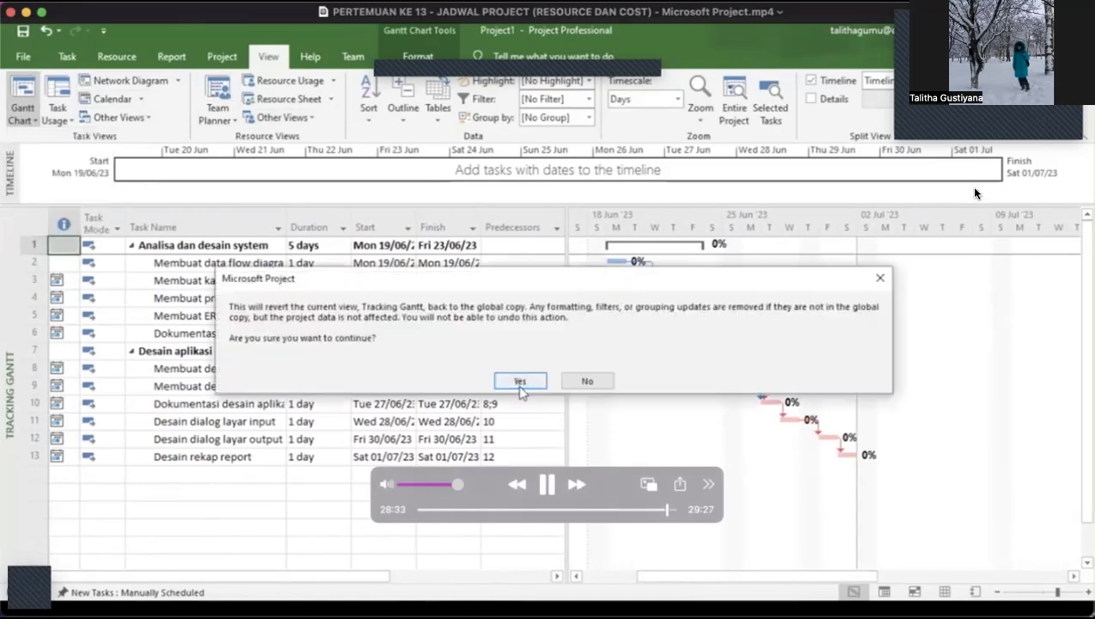
{"action": "left_click", "coordinate": [518, 382]}
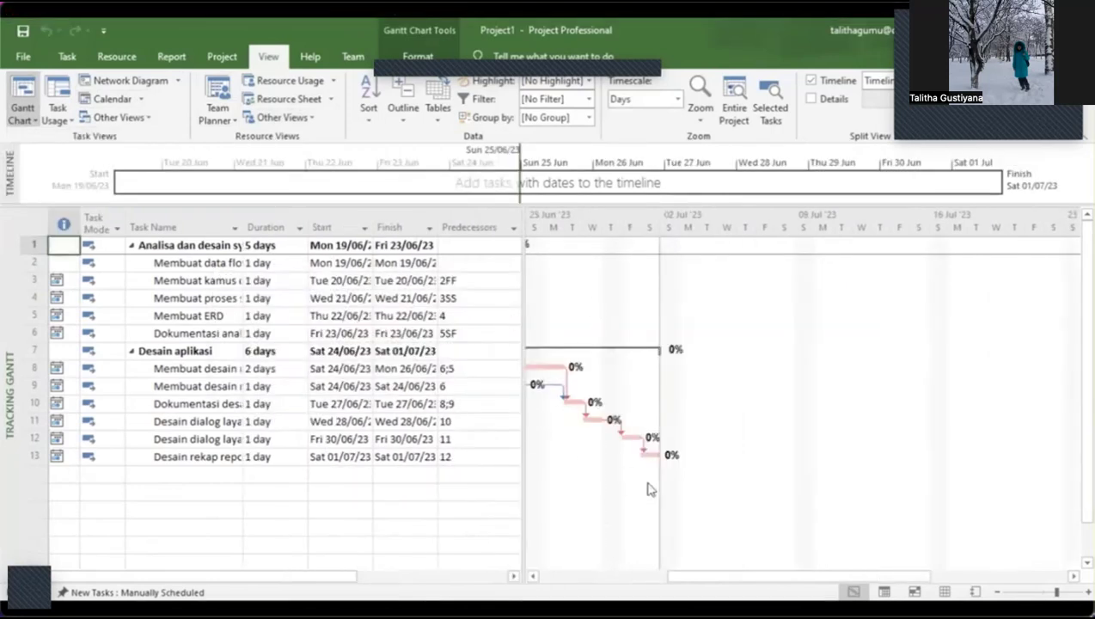
- Look through the project in the Team Planner and Task Usage views
{"action": "left_click", "coordinate": [654, 577]}
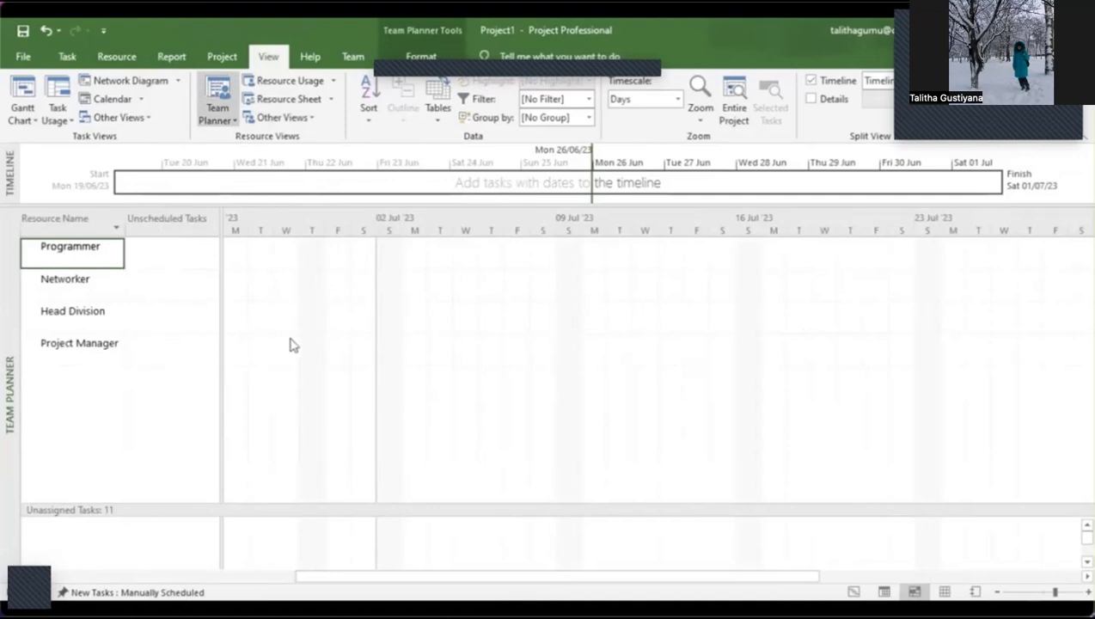
{"action": "left_click", "coordinate": [58, 110]}
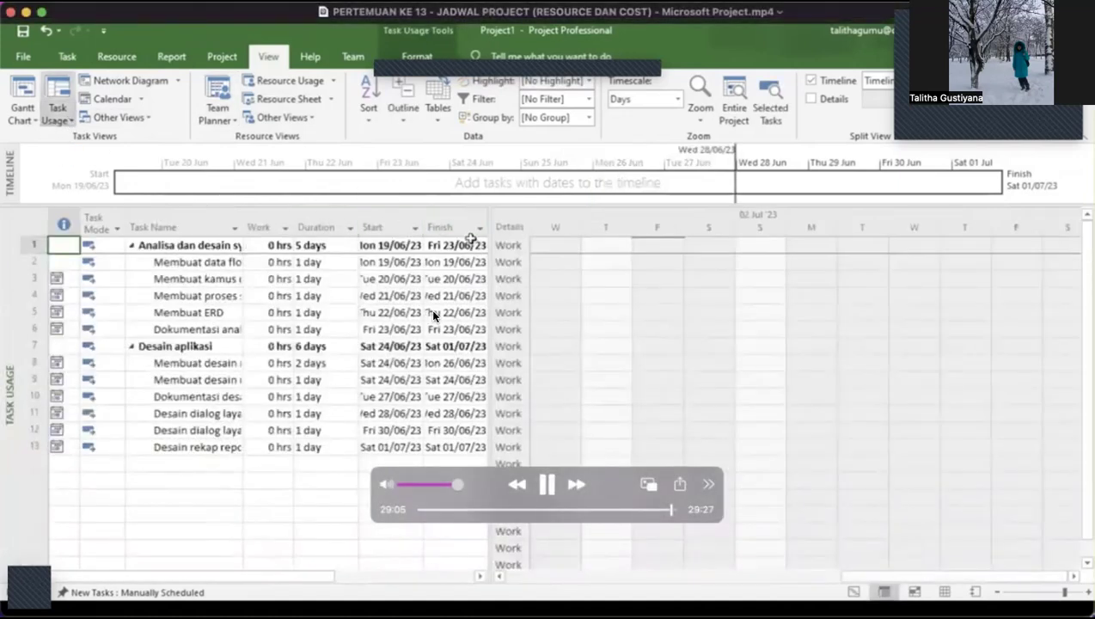
{"action": "left_click", "coordinate": [545, 483]}
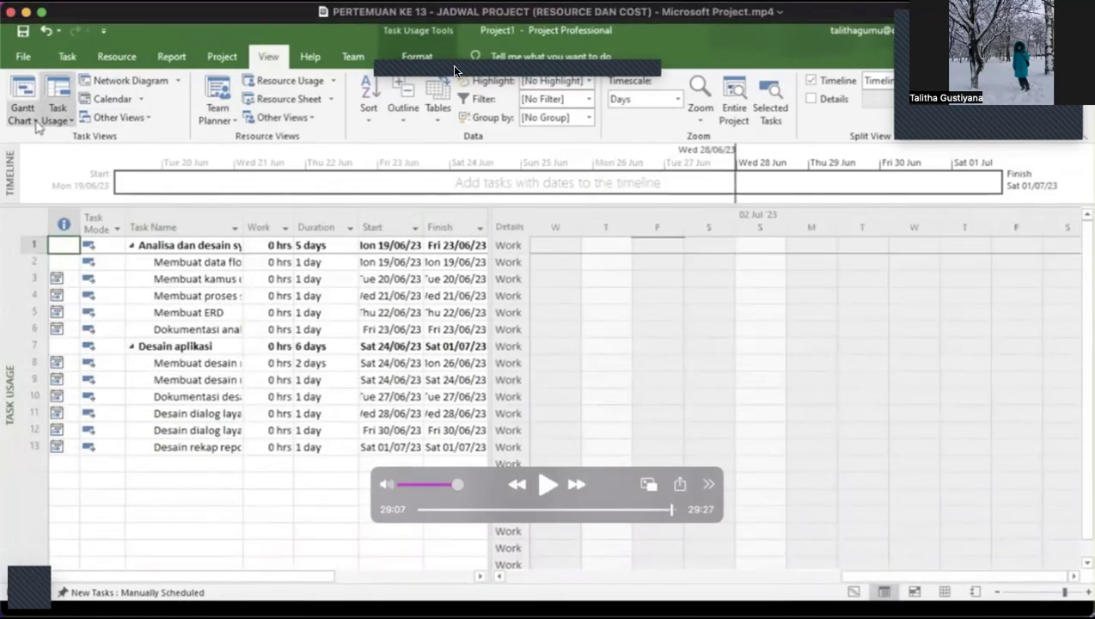
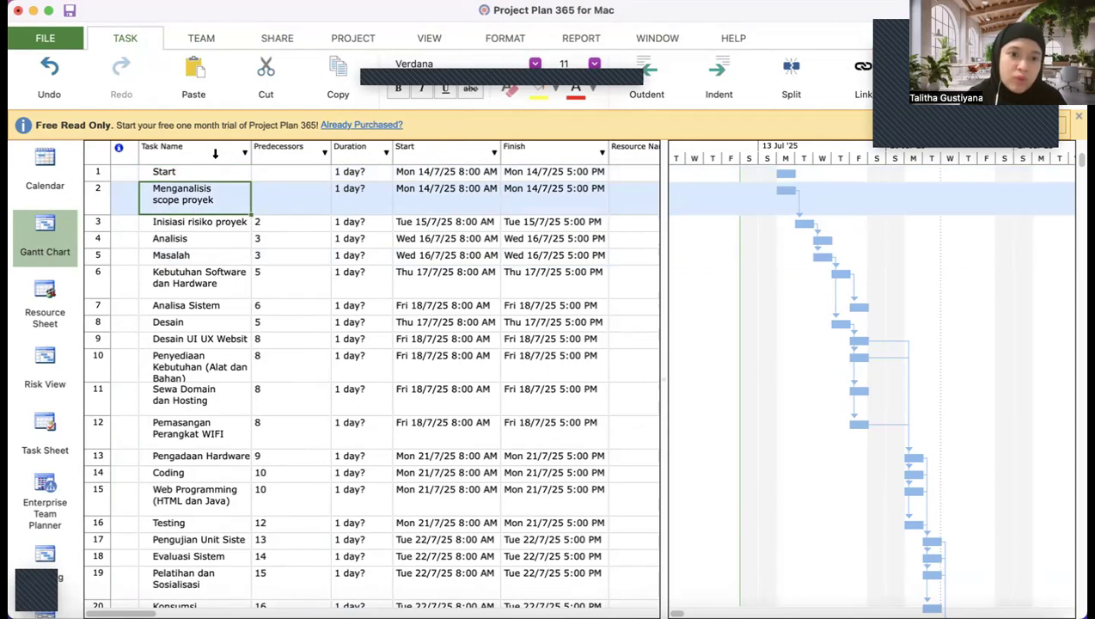
- In Project Plan 365, indent tasks 2 to 5, Menganalisis scope proyek through Masalah, as subtasks of Start
{"action": "key", "text": "Return"}
{"action": "left_click_drag", "start_coordinate": [203, 198], "coordinate": [205, 254]}
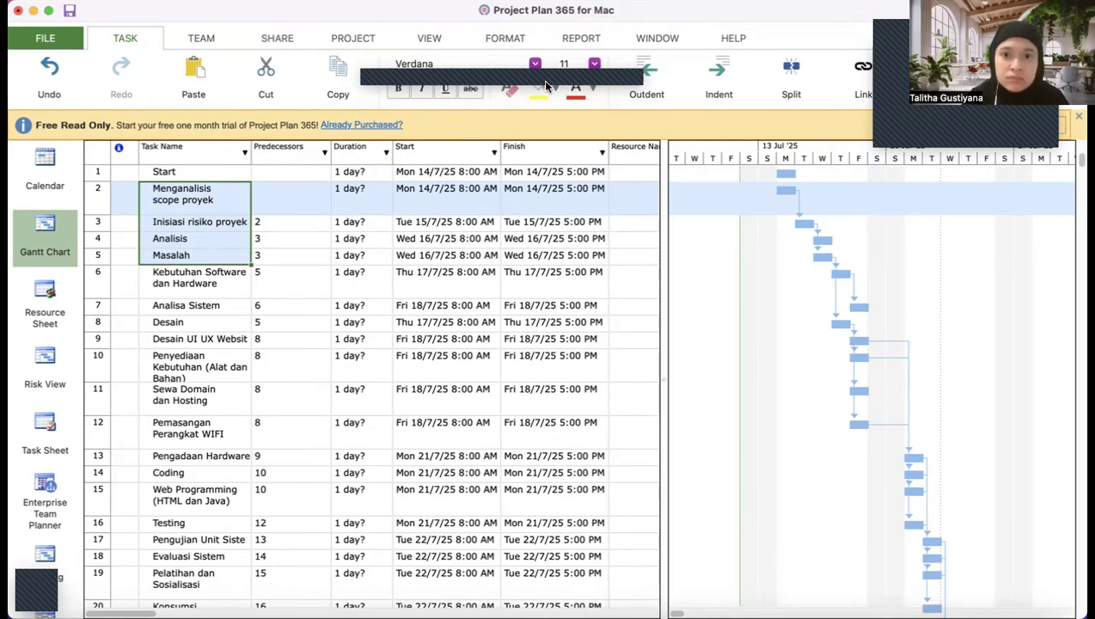
{"action": "left_click", "coordinate": [721, 74]}
- Indent task 7 Analisa Sistem as a subtask of Kebutuhan Software dan Hardware
{"action": "left_click", "coordinate": [193, 300]}
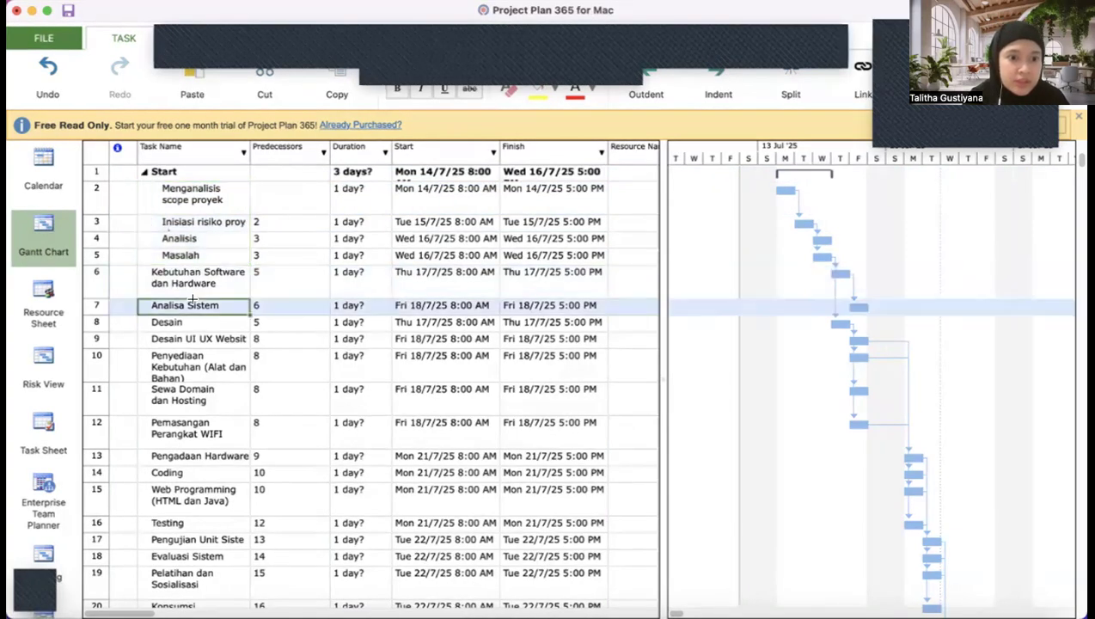
{"action": "left_click", "coordinate": [188, 301]}
{"action": "key", "text": "Return"}
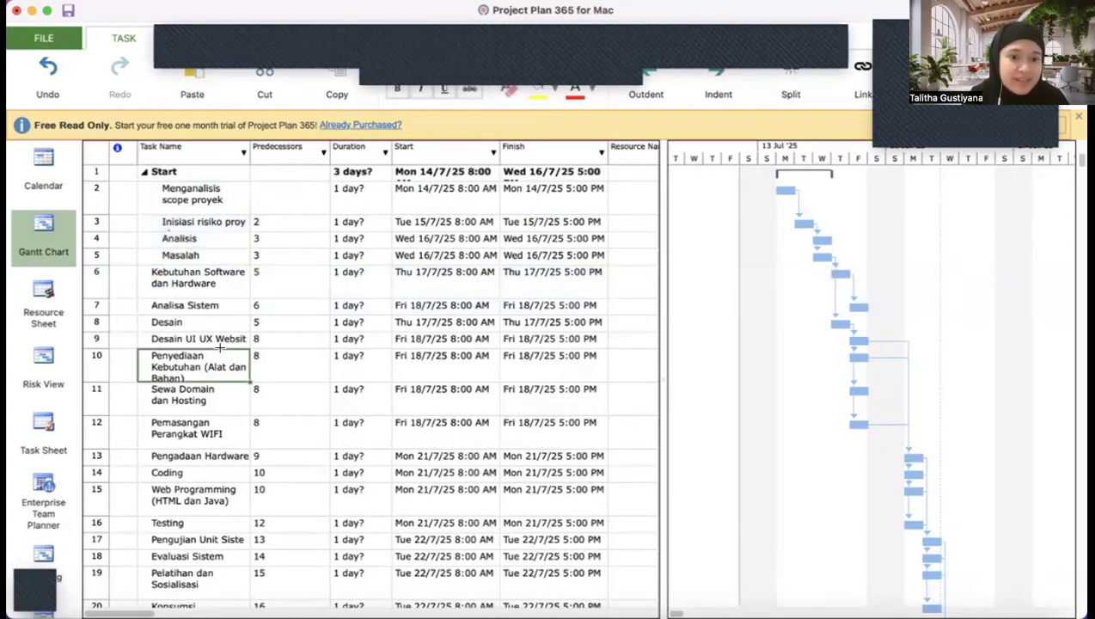
{"action": "left_click", "coordinate": [219, 290]}
{"action": "left_click", "coordinate": [217, 298]}
{"action": "left_click", "coordinate": [719, 73]}
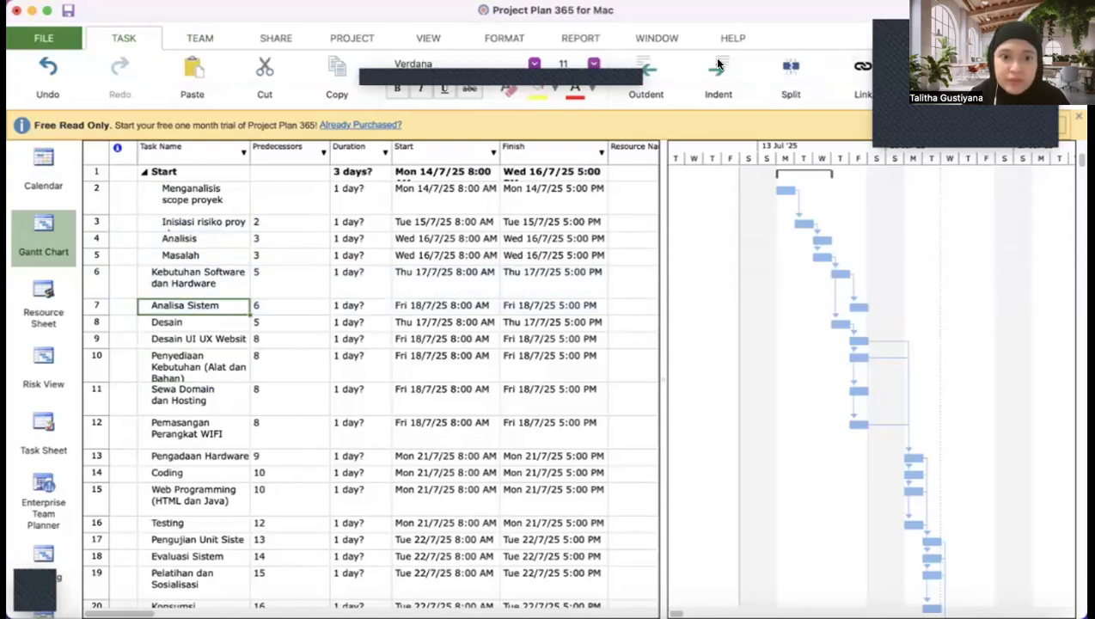
- Indent task 9 Desain UI UX Website as a subtask of Desain
{"action": "left_click", "coordinate": [196, 339]}
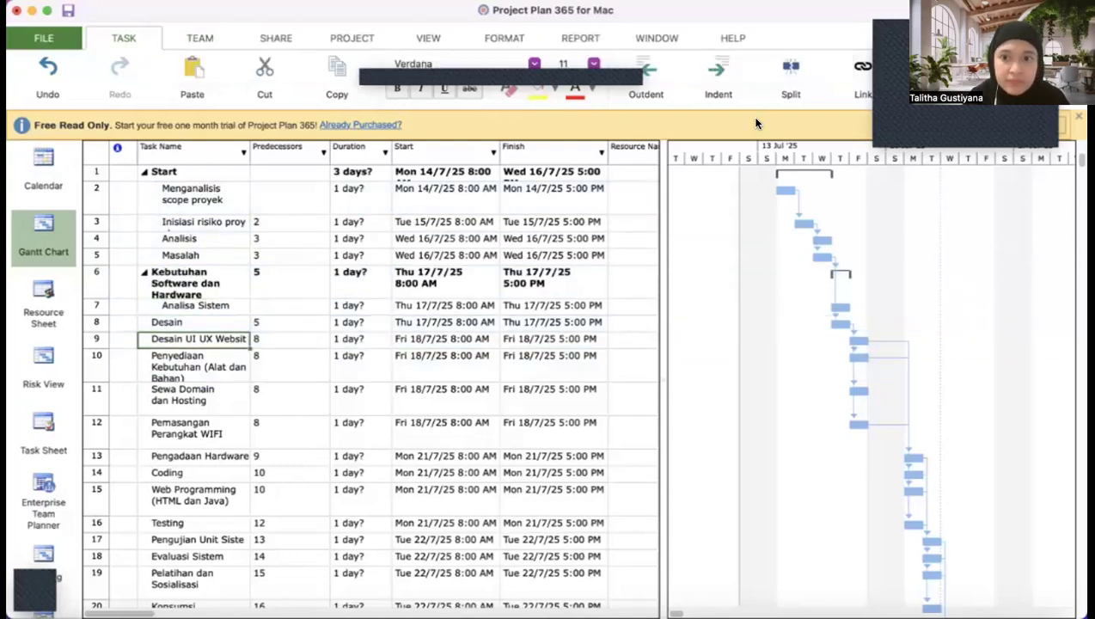
{"action": "left_click", "coordinate": [719, 74]}
{"action": "left_click", "coordinate": [194, 383]}
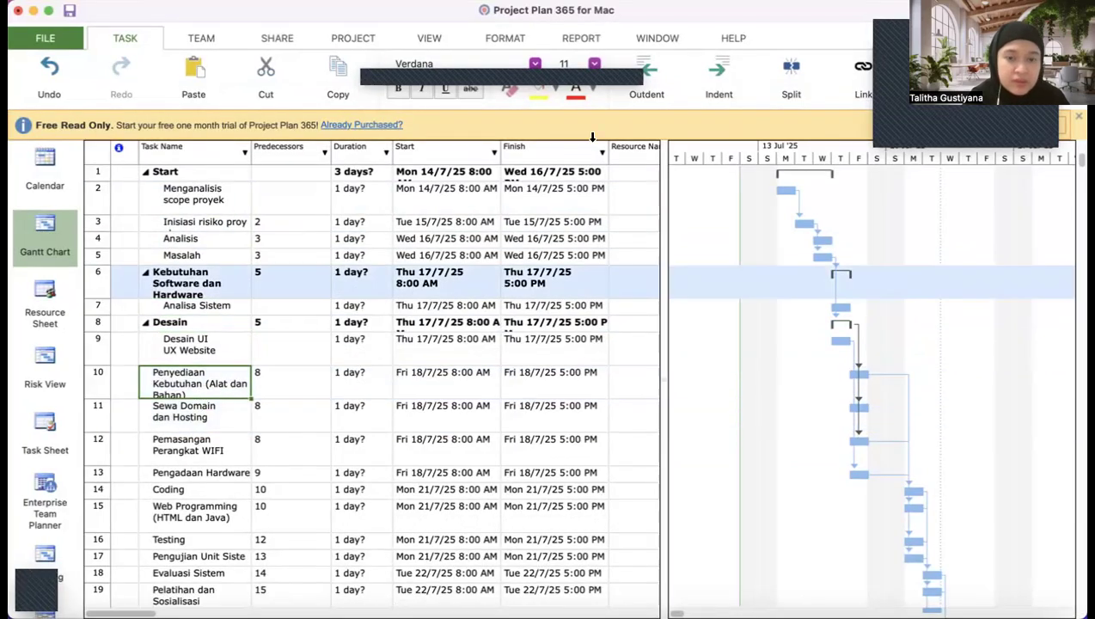
- Set the predecessor of task 3 Inisiasi risiko proyek to 2SS, a start-to-start link
{"action": "left_click", "coordinate": [446, 207]}
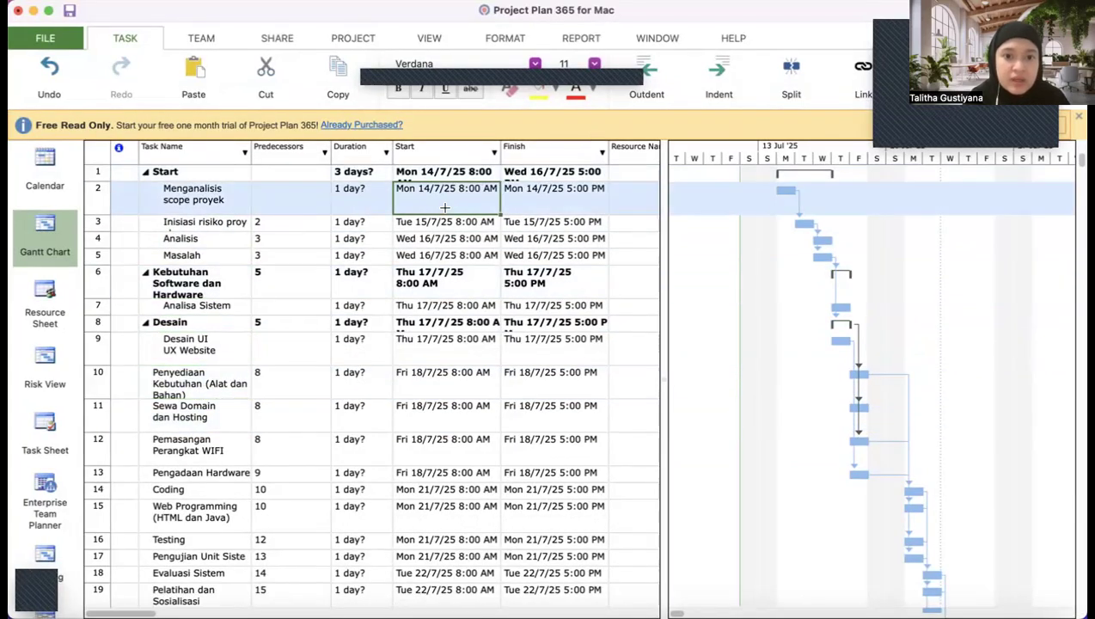
{"action": "left_click", "coordinate": [308, 222]}
{"action": "left_click", "coordinate": [307, 222]}
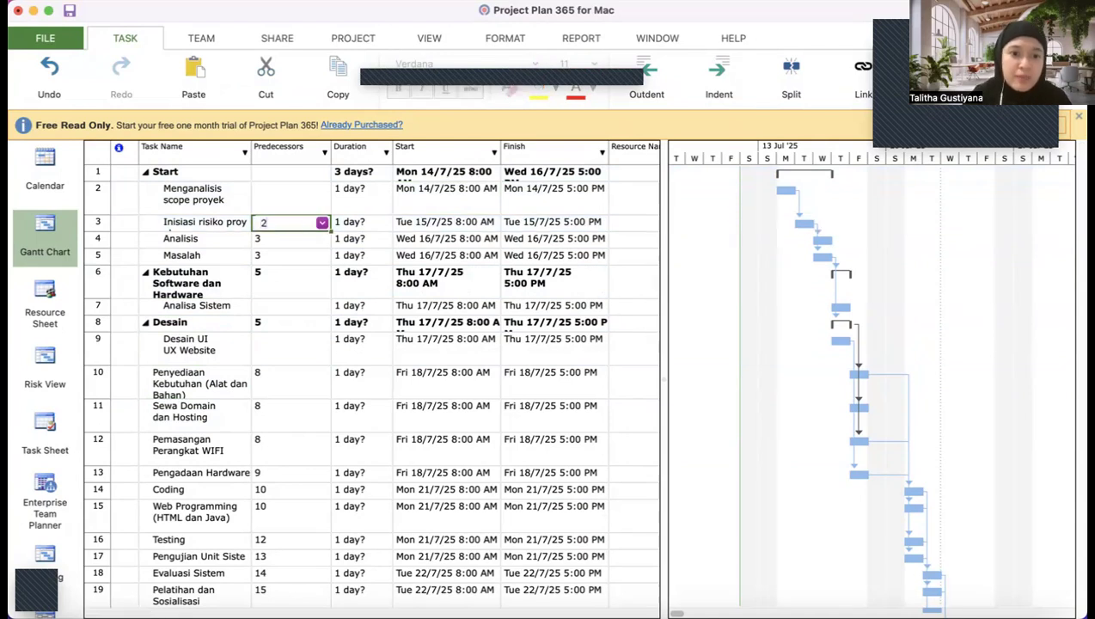
{"action": "type", "text": "SS"}
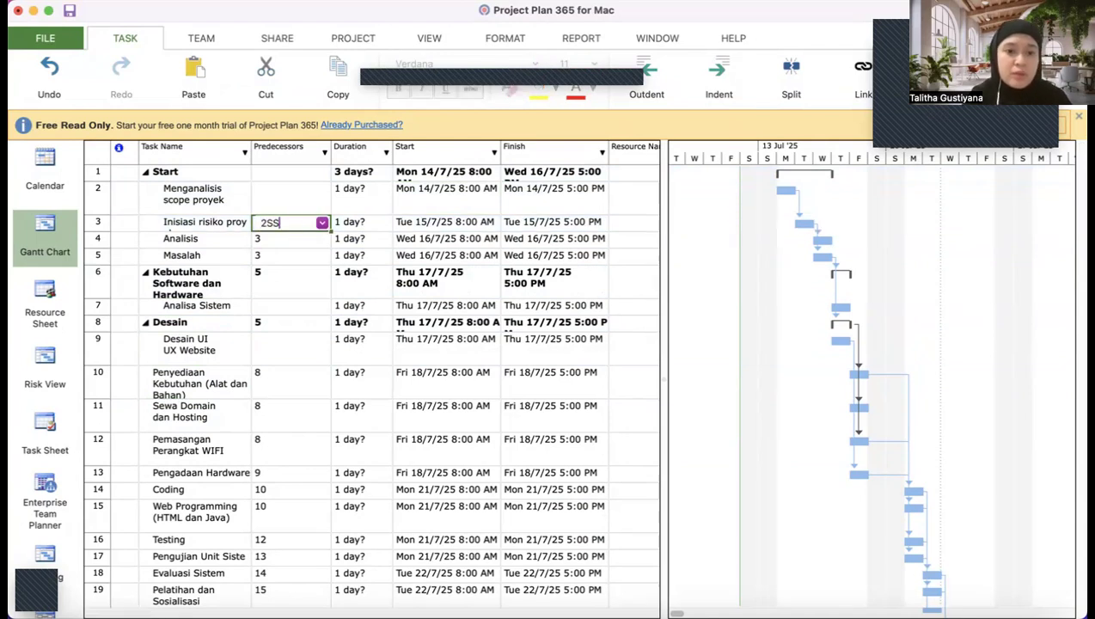
{"action": "left_click", "coordinate": [305, 274]}
- Check the predecessor link types of Analisis, Kebutuhan Software dan Hardware and Penyediaan Kebutuhan in their task information, changing nothing
{"action": "left_click", "coordinate": [298, 241]}
{"action": "double_click", "coordinate": [294, 237]}
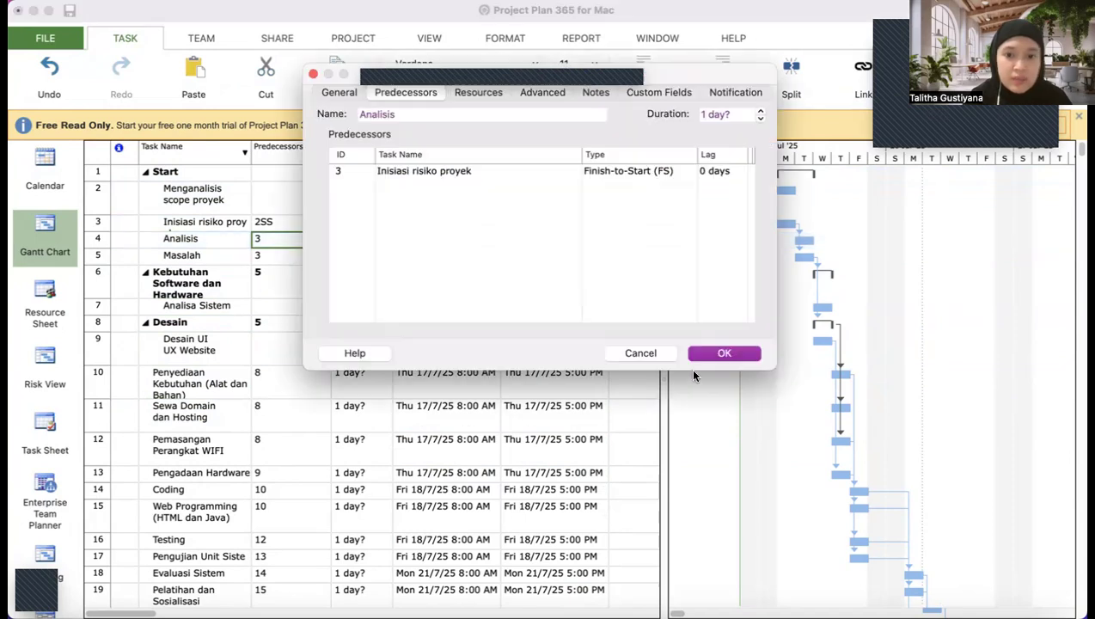
{"action": "left_click", "coordinate": [640, 353]}
{"action": "double_click", "coordinate": [274, 280]}
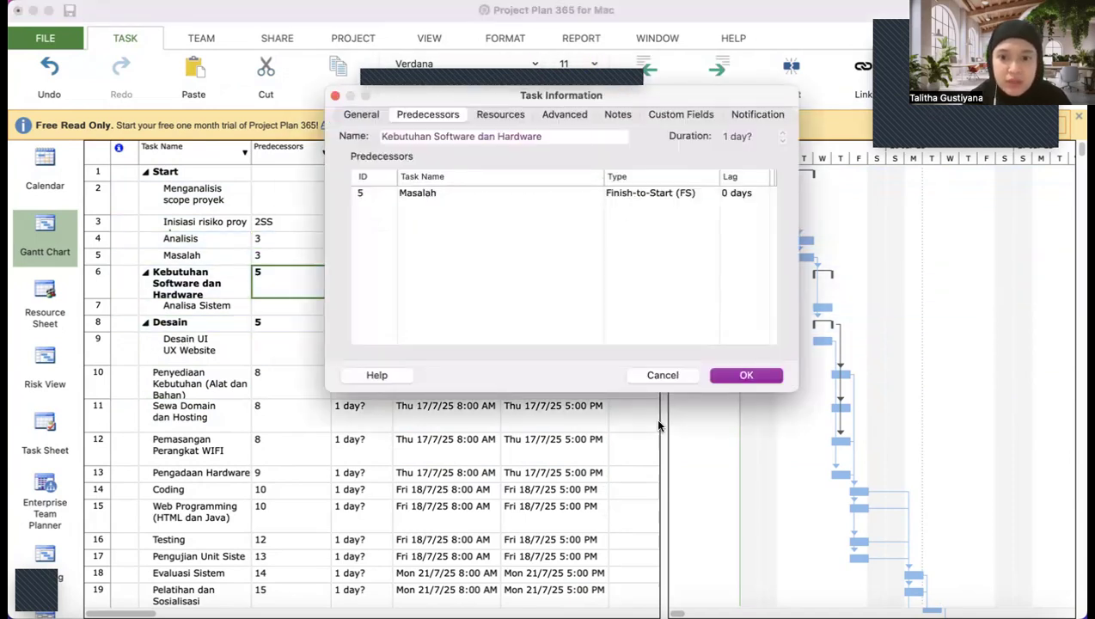
{"action": "left_click", "coordinate": [662, 376]}
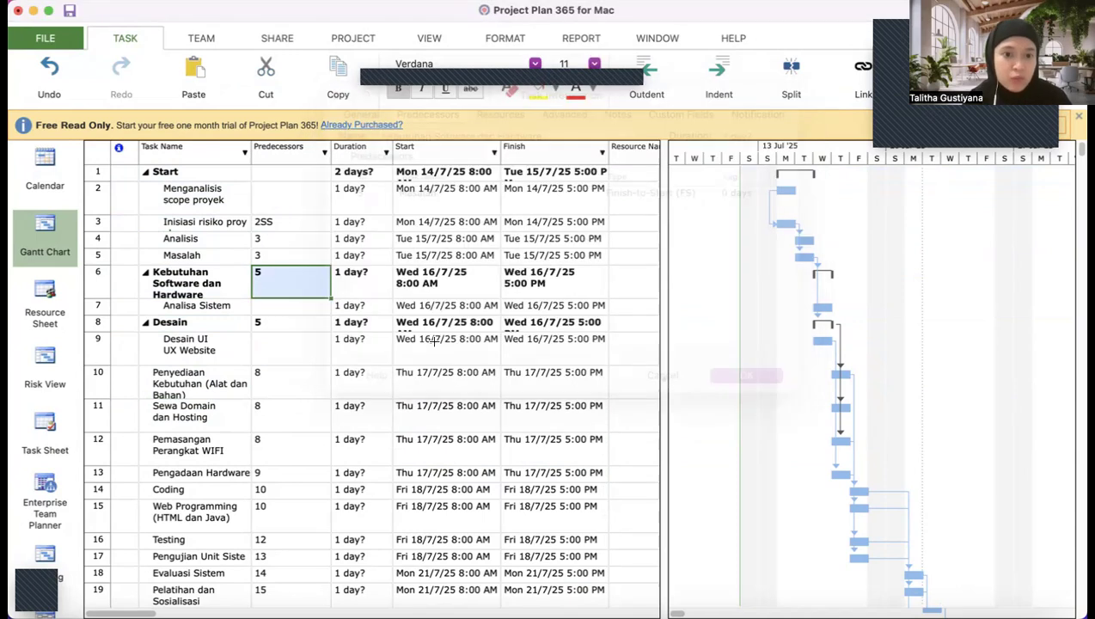
{"action": "double_click", "coordinate": [290, 380]}
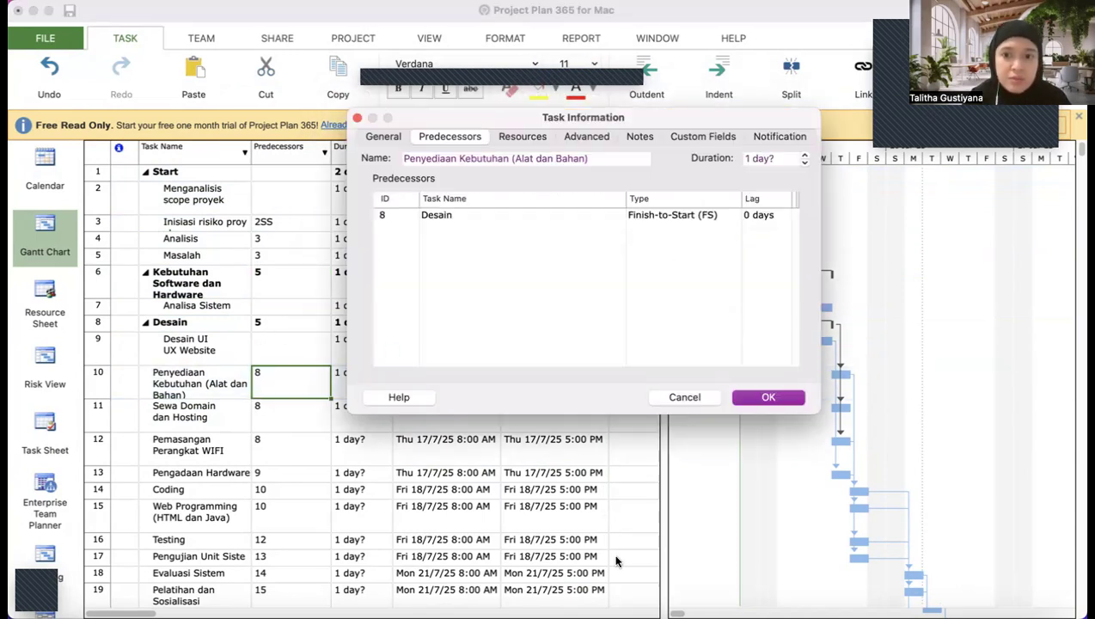
{"action": "left_click", "coordinate": [682, 398]}
- Set the predecessor of task 9 Desain UI UX Website to 5FS and check the link type in its task information
{"action": "left_click", "coordinate": [326, 356]}
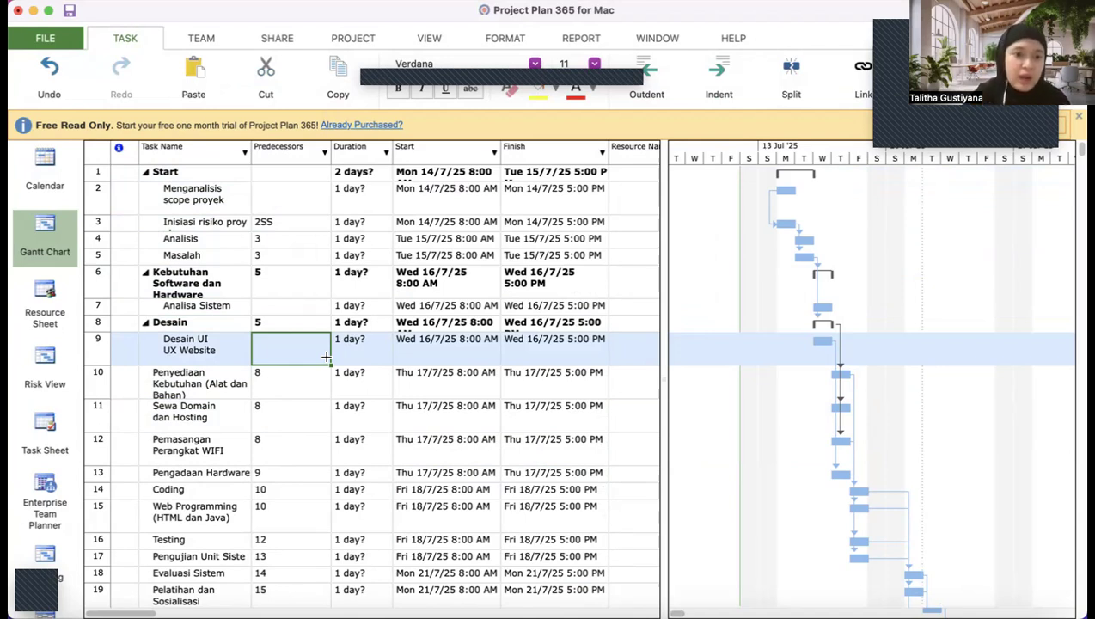
{"action": "type", "text": "5FS"}
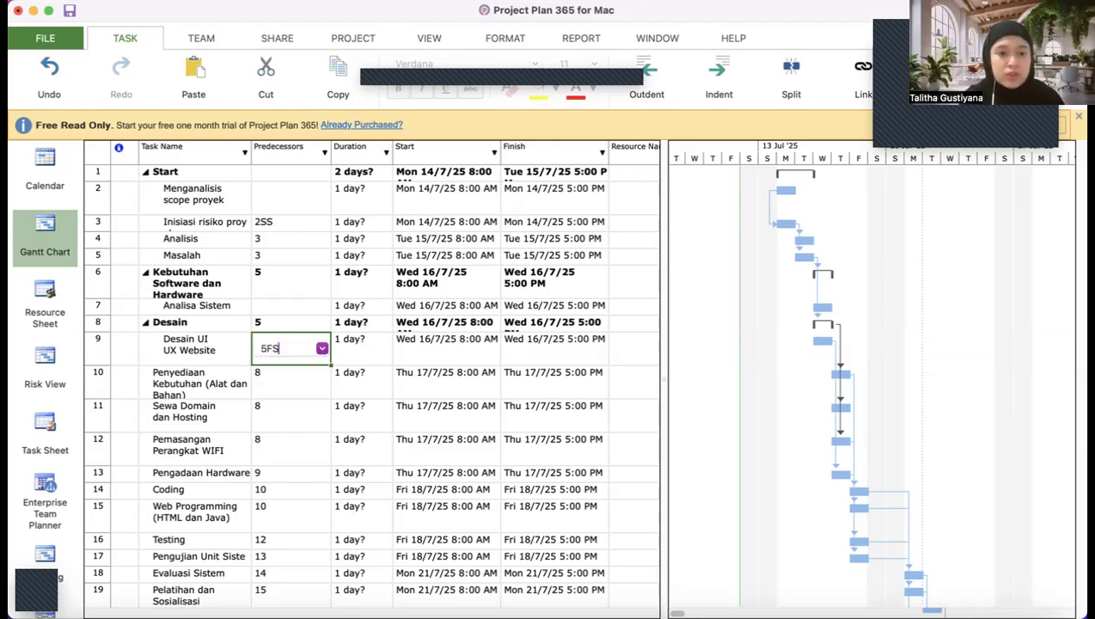
{"action": "key", "text": "Return"}
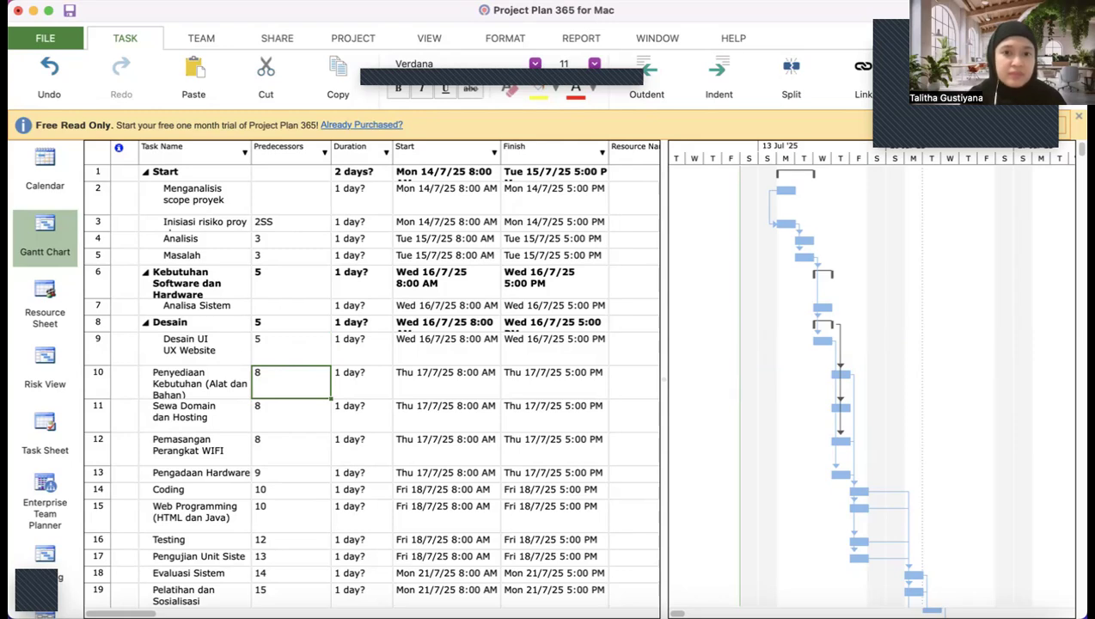
{"action": "left_click", "coordinate": [266, 349]}
{"action": "left_click", "coordinate": [266, 349]}
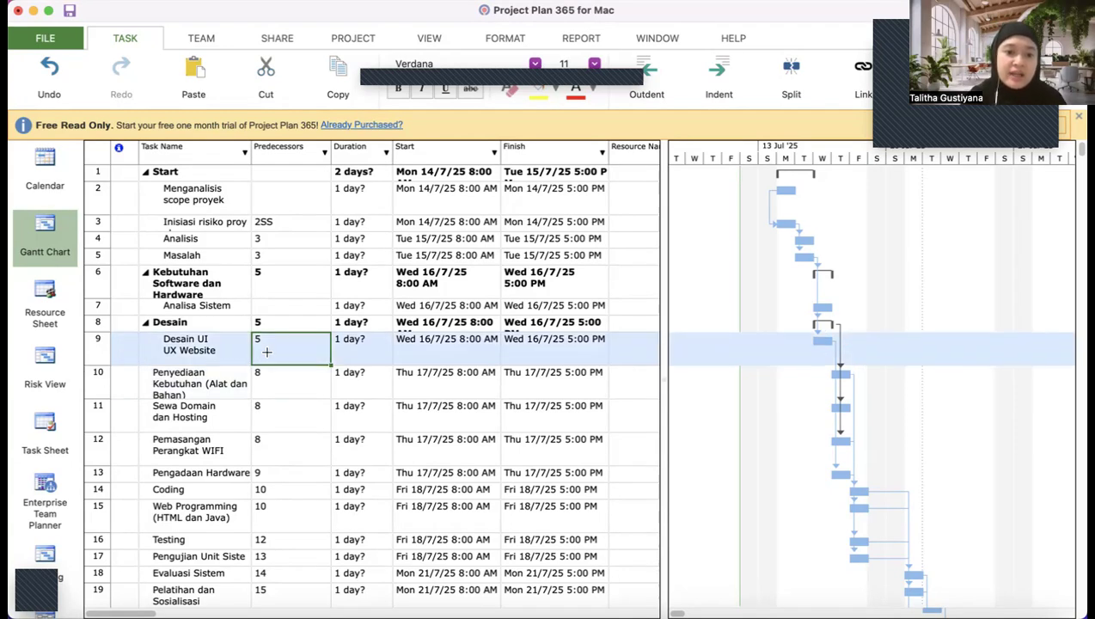
{"action": "double_click", "coordinate": [312, 357]}
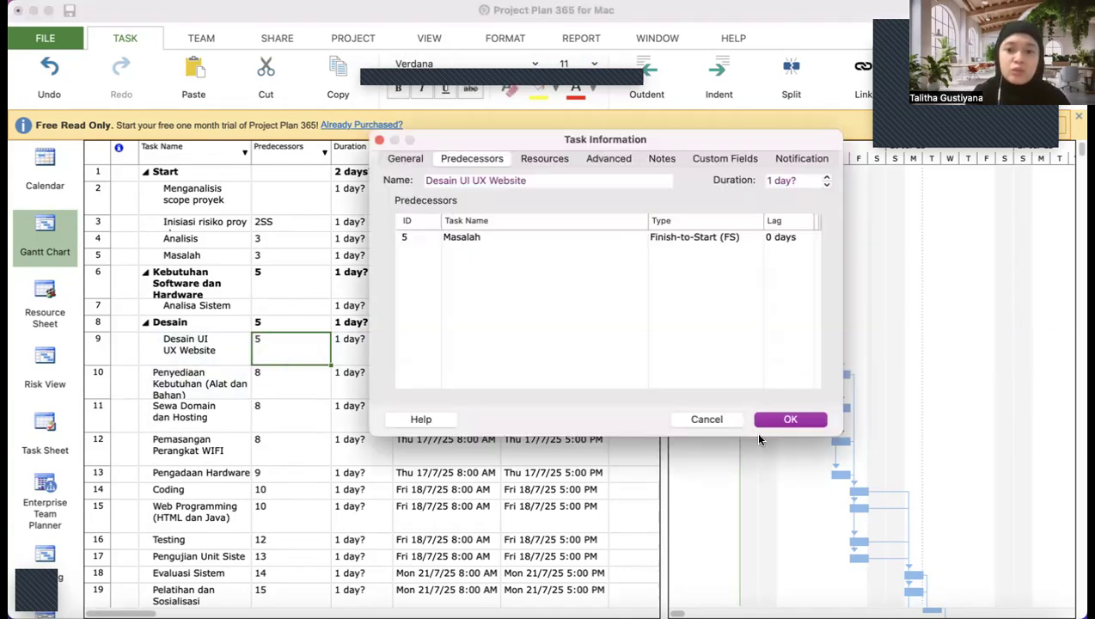
{"action": "left_click", "coordinate": [723, 417]}
- Change the predecessor of task 9 Desain UI UX Website to 5FF, a finish-to-finish link
{"action": "left_click", "coordinate": [293, 343]}
{"action": "type", "text": "FF"}
{"action": "key", "text": "Return"}
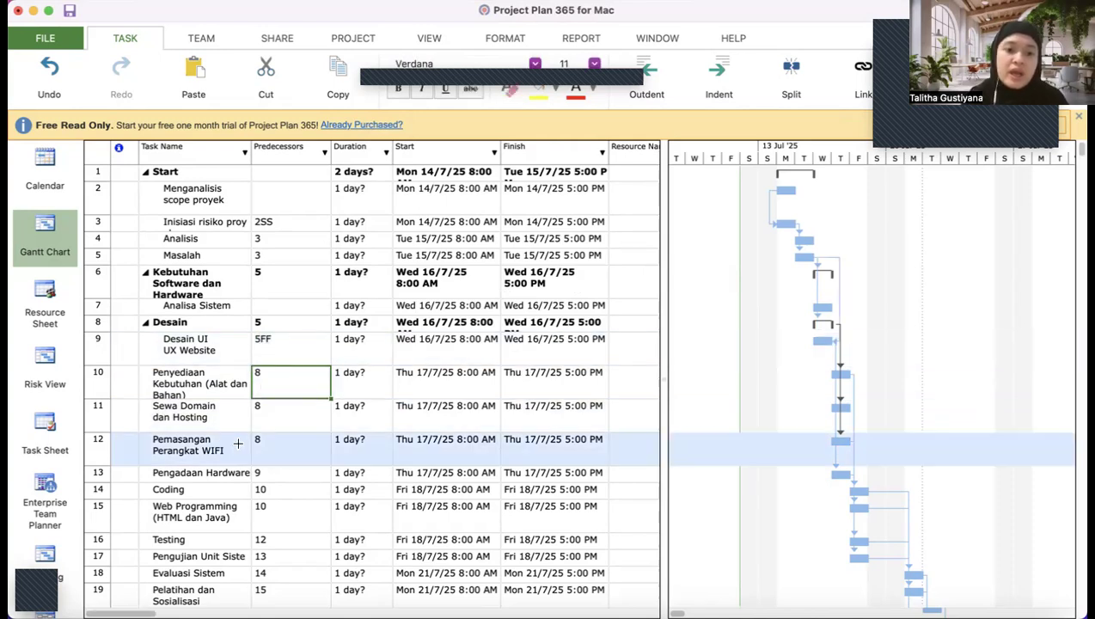
- Set the predecessor of task 11 Sewa Domain dan Hosting to 8SF, a start-to-finish link
{"action": "left_click", "coordinate": [296, 414]}
{"action": "left_click", "coordinate": [302, 416]}
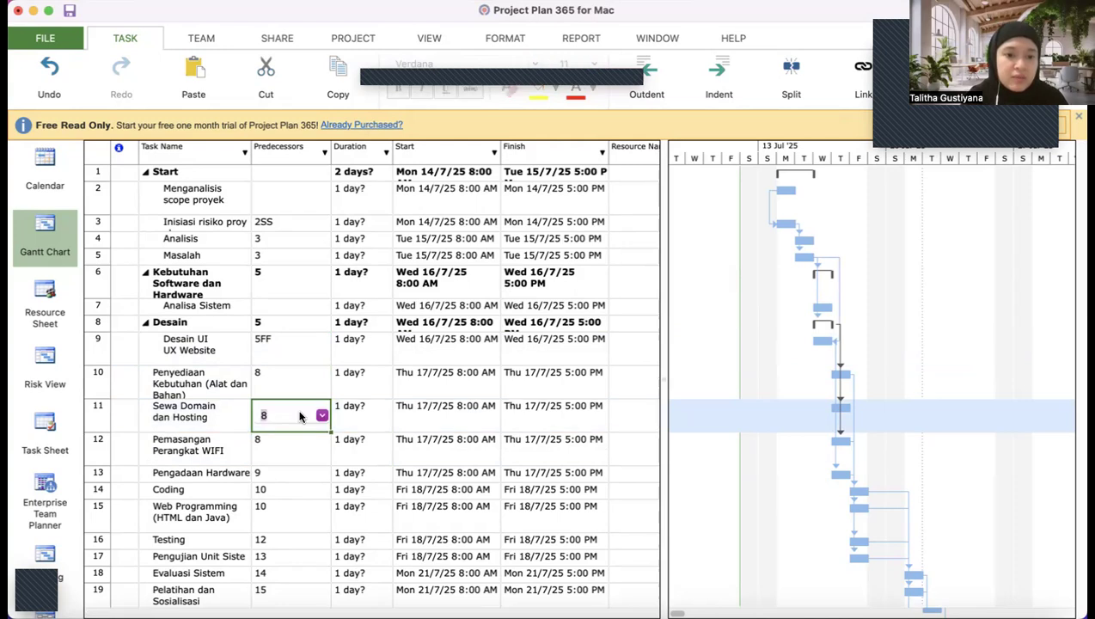
{"action": "key", "text": "Right"}
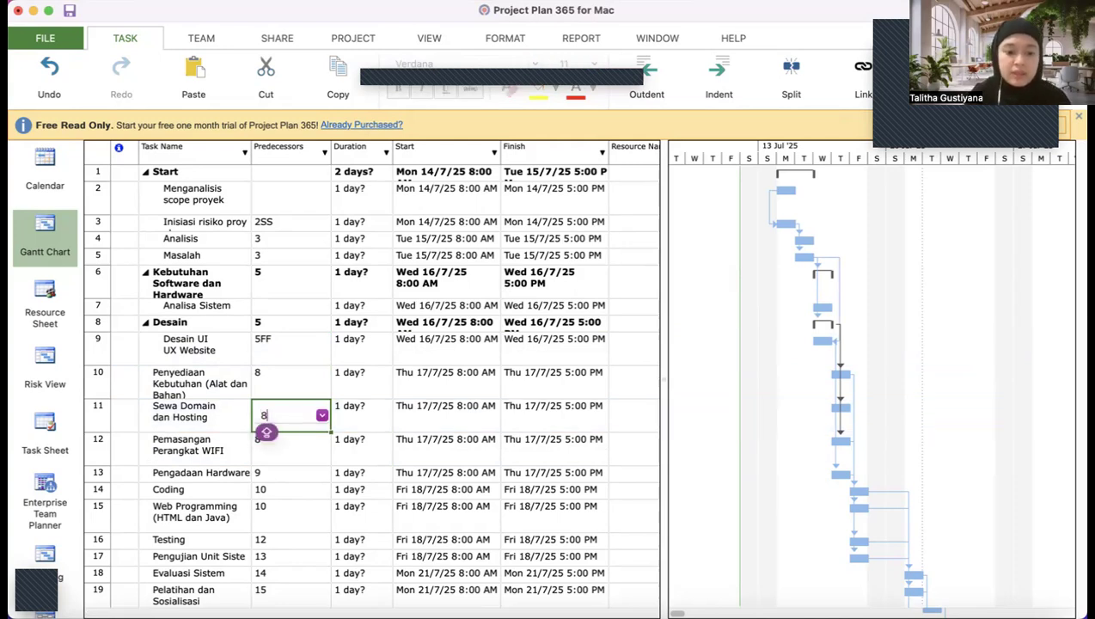
{"action": "type", "text": "FS"}
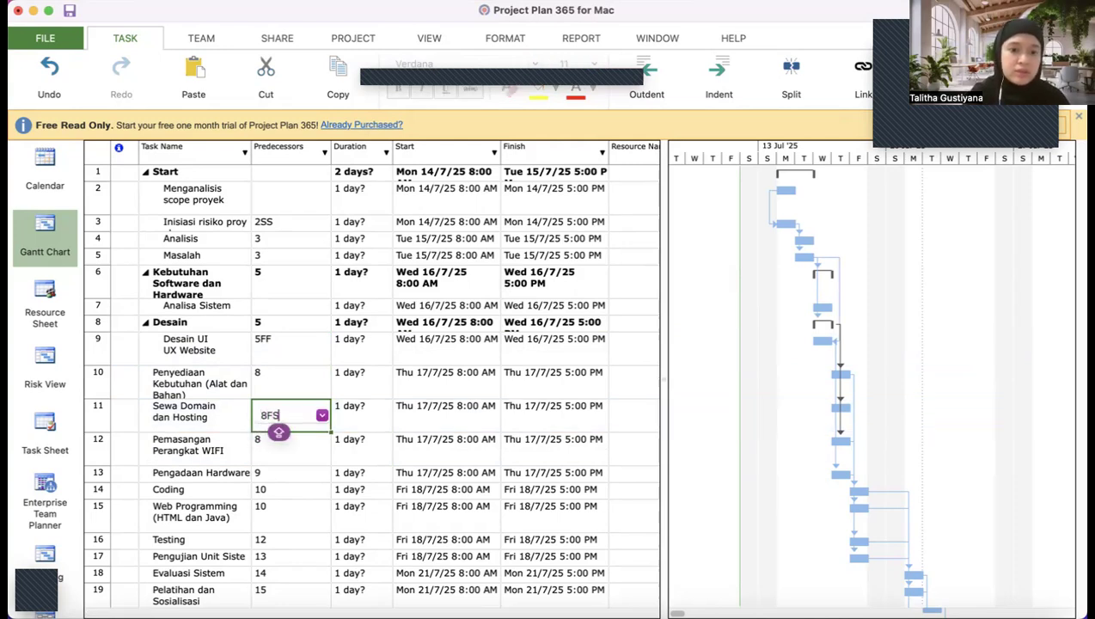
{"action": "key", "text": "BackSpace"}
{"action": "key", "text": "BackSpace"}
{"action": "type", "text": "SF"}
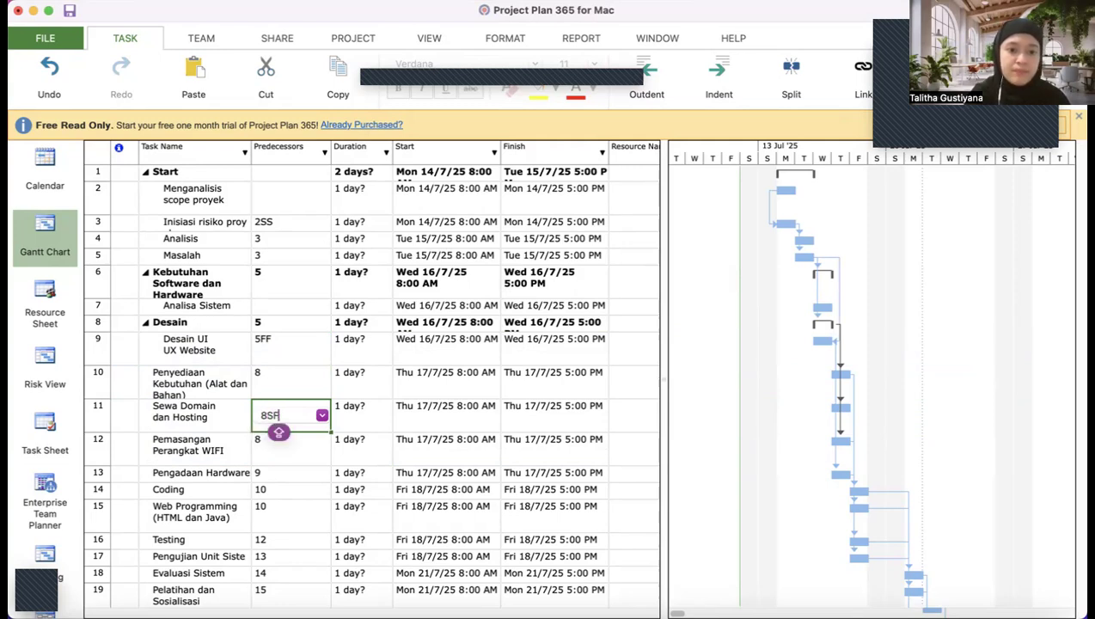
{"action": "key", "text": "Return"}
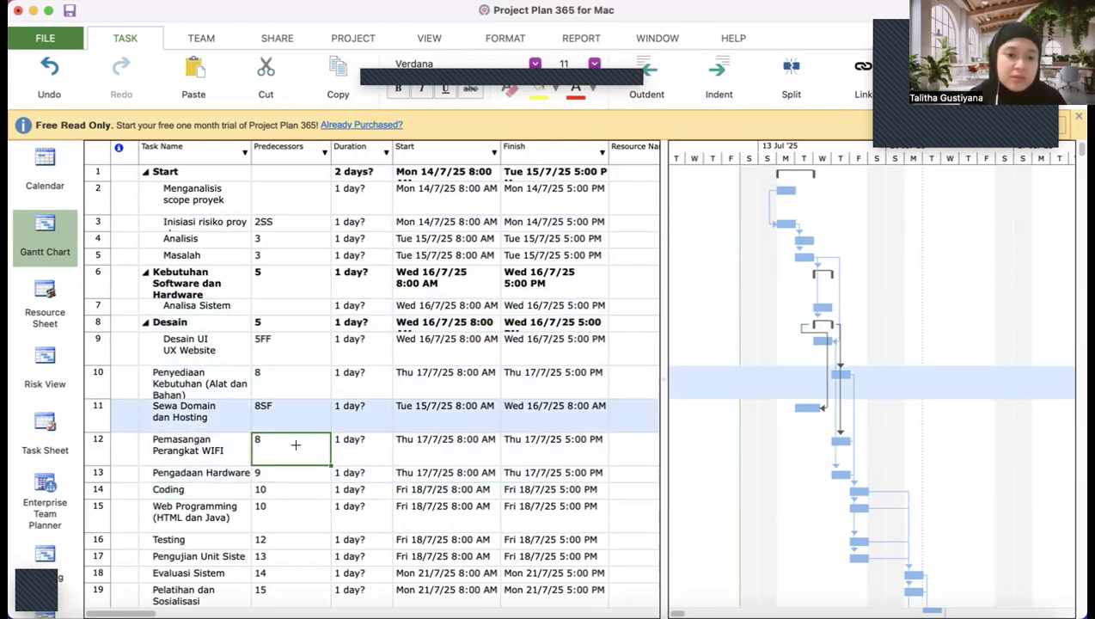
- Compare the predecessor entries of task 8 Desain and task 11 Sewa Domain dan Hosting to examine their start-to-finish link
{"action": "left_click", "coordinate": [290, 413]}
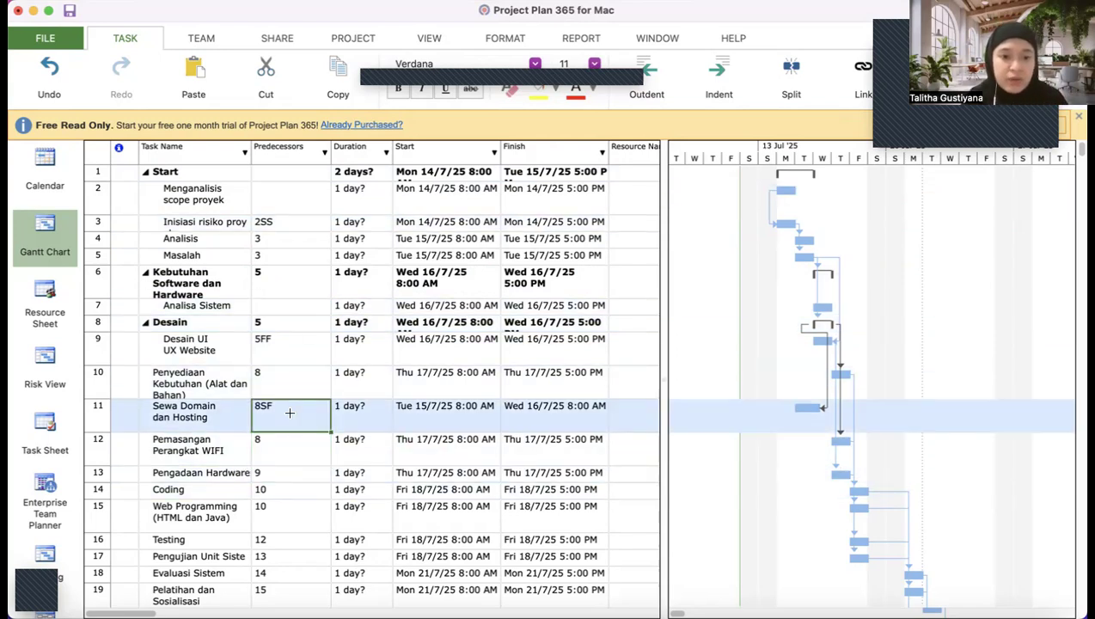
{"action": "left_click", "coordinate": [276, 324]}
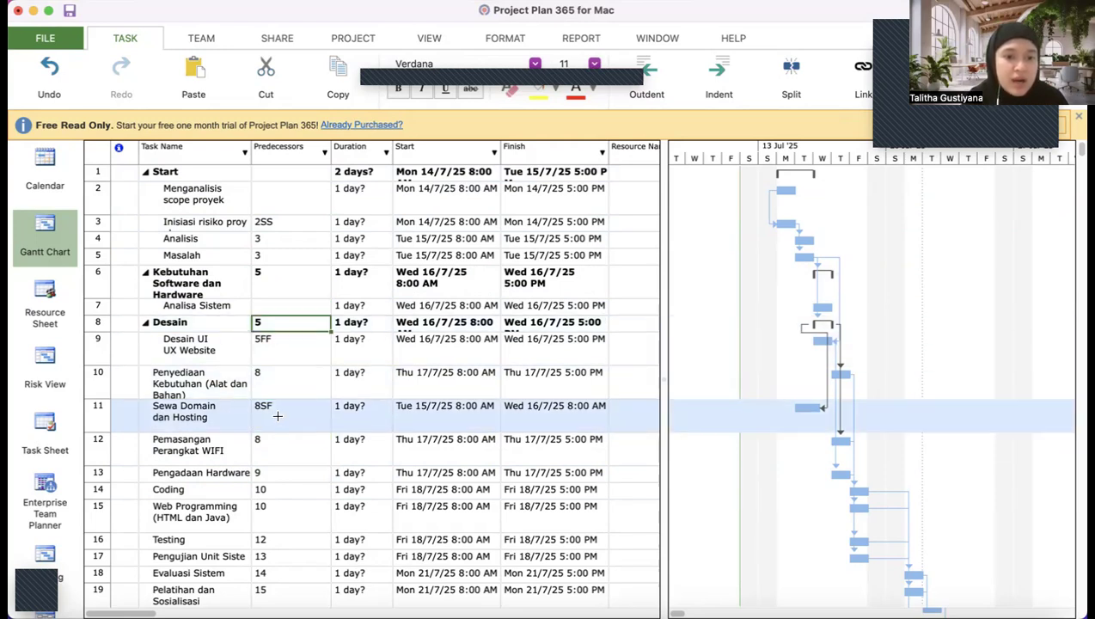
{"action": "left_click", "coordinate": [278, 416]}
{"action": "left_click", "coordinate": [286, 323]}
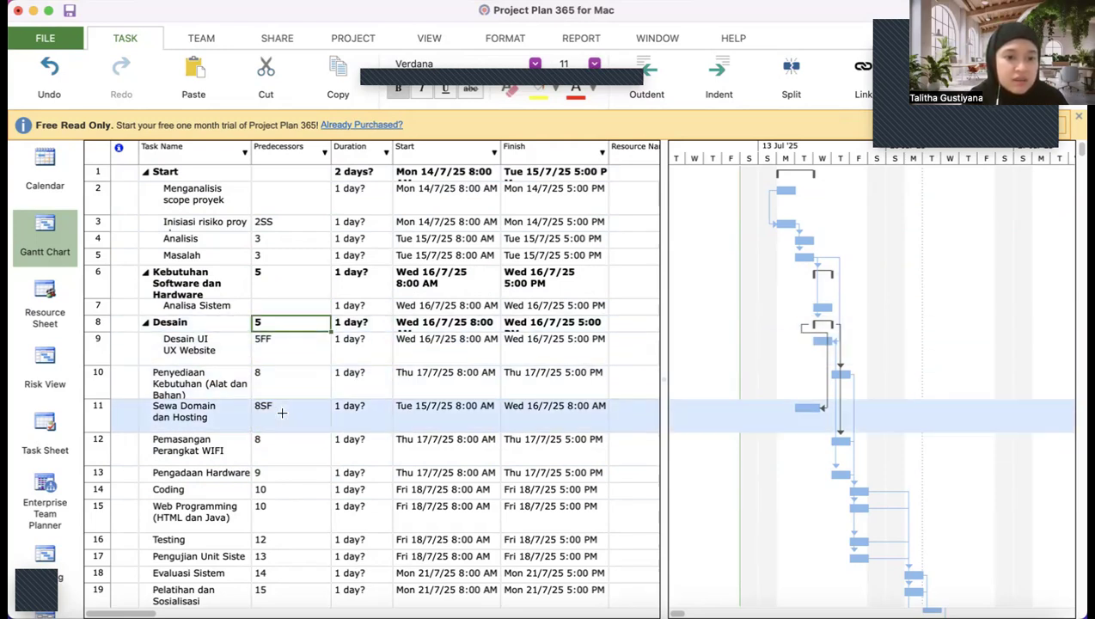
{"action": "left_click", "coordinate": [282, 413]}
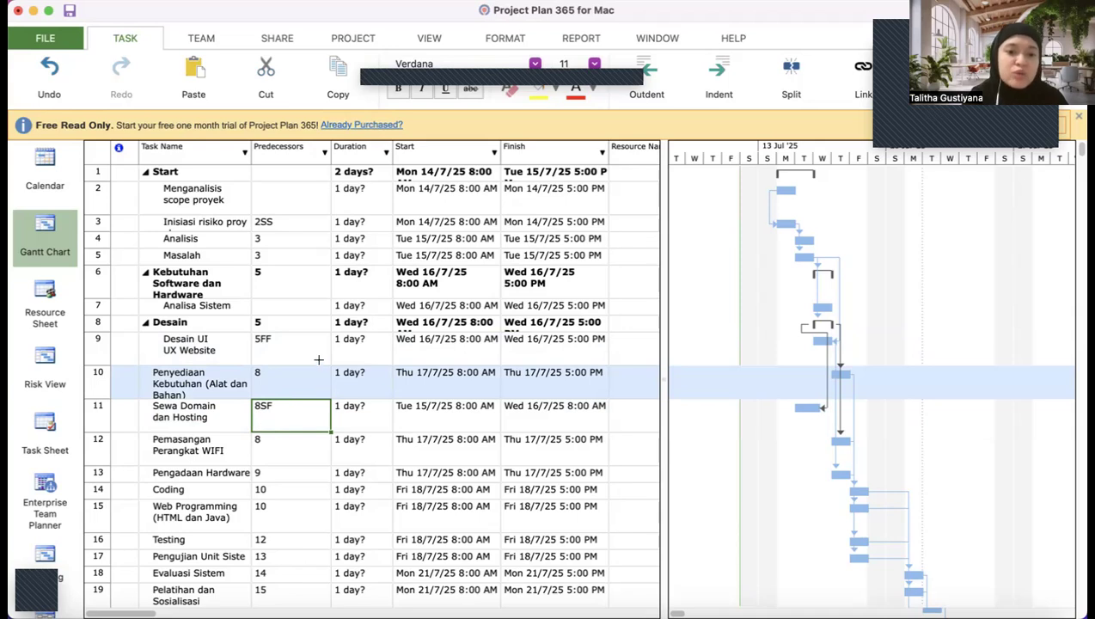
- Select the Resource Names cell of task 1 Start and switch to the Resource Usage view
{"action": "scroll", "coordinate": [356, 351], "scroll_direction": "right", "scroll_amount": 5}
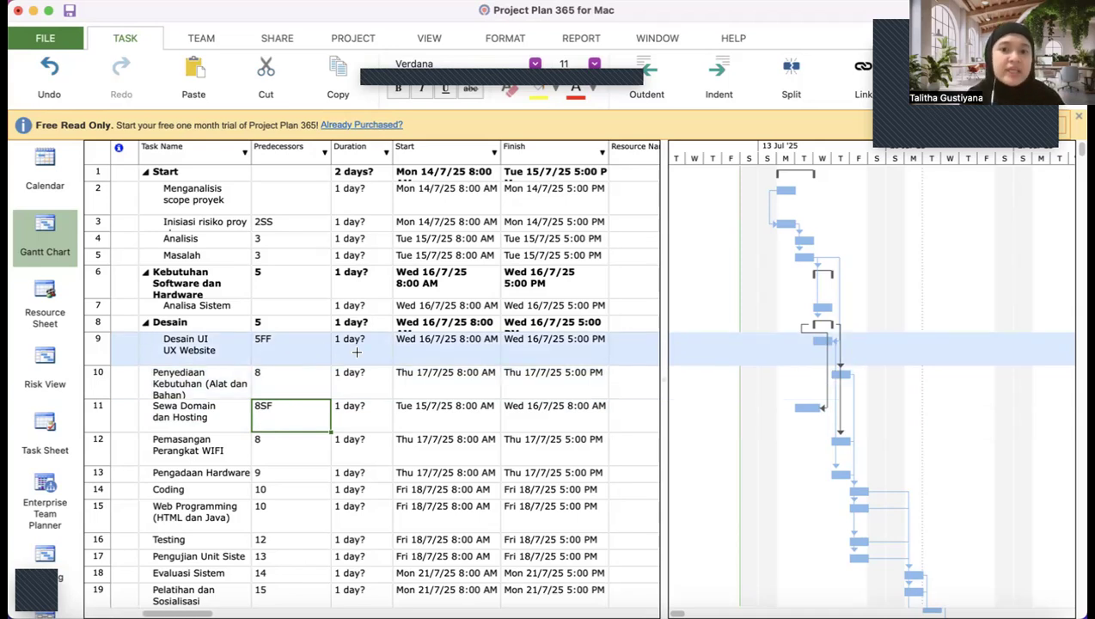
{"action": "left_click", "coordinate": [372, 170]}
{"action": "scroll", "coordinate": [44, 443], "scroll_direction": "down", "scroll_amount": 5}
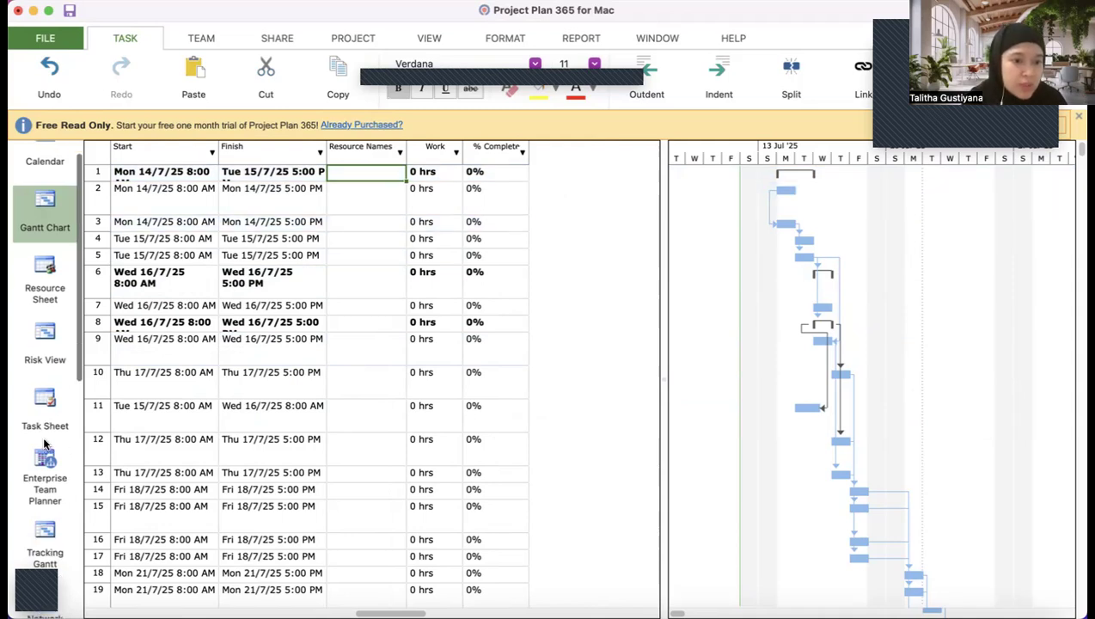
{"action": "scroll", "coordinate": [45, 443], "scroll_direction": "down", "scroll_amount": 5}
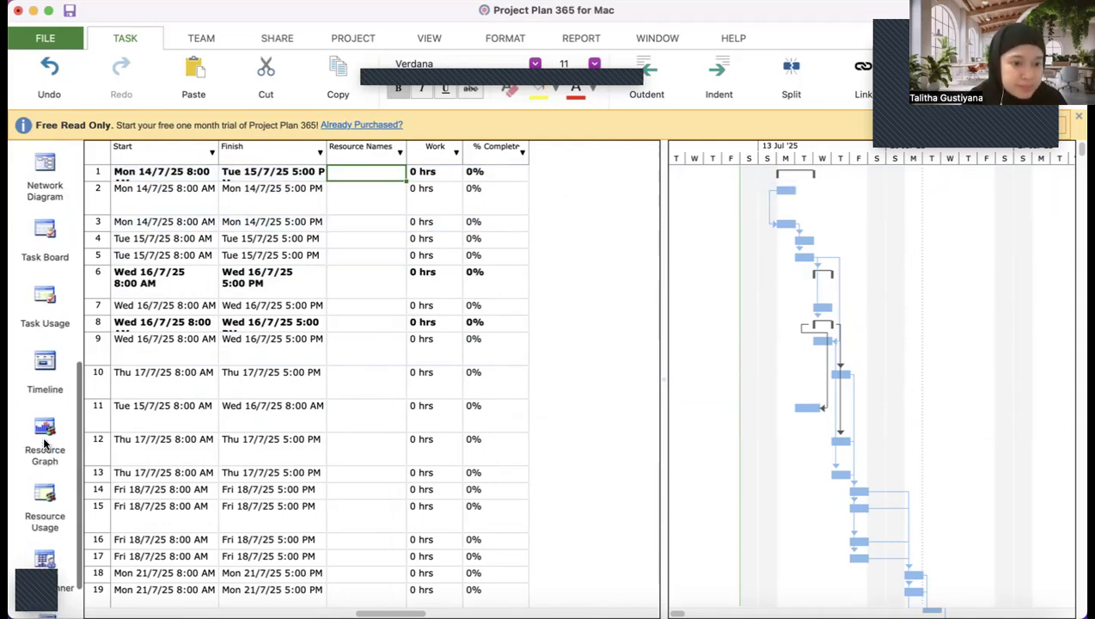
{"action": "left_click", "coordinate": [45, 443]}
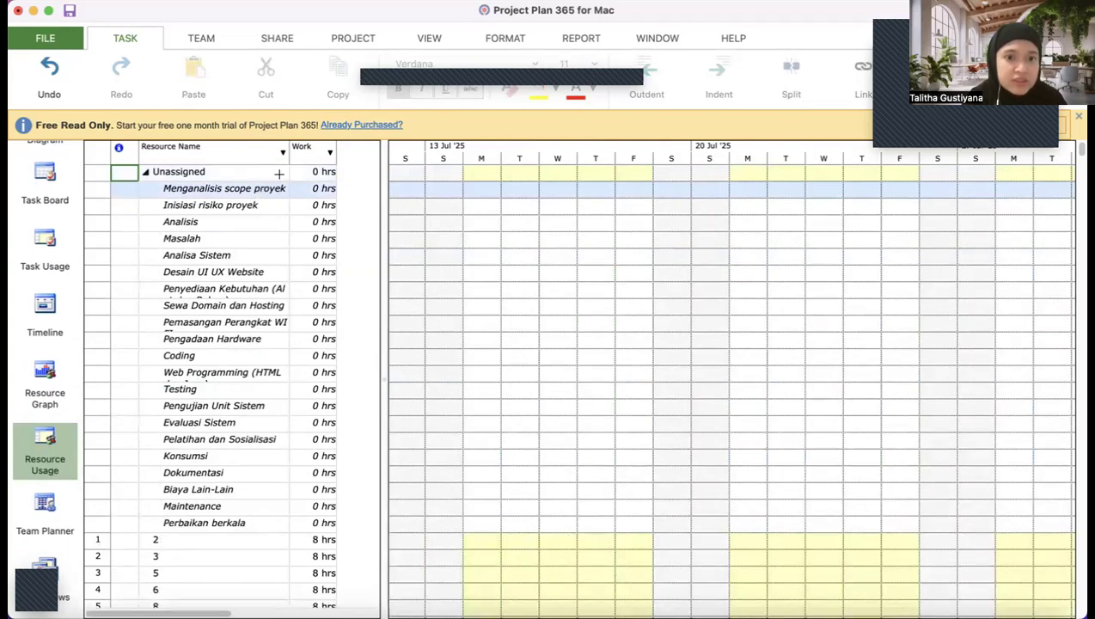
- Review the numbered resources in the resource list and check the general information of resource 2
{"action": "scroll", "coordinate": [204, 430], "scroll_direction": "down", "scroll_amount": 8}
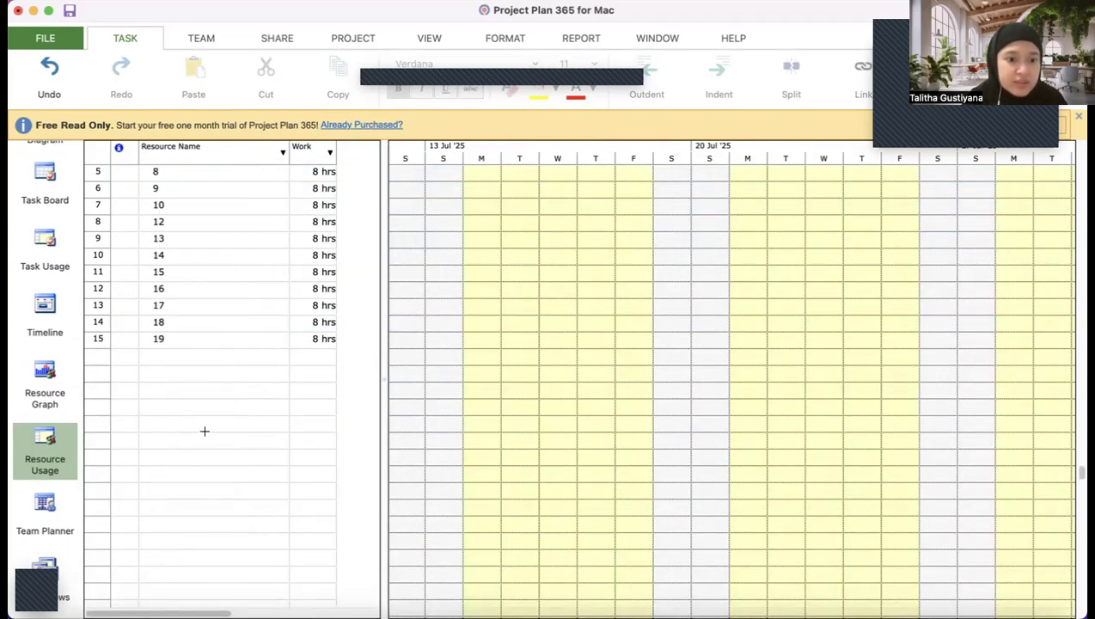
{"action": "scroll", "coordinate": [205, 431], "scroll_direction": "up", "scroll_amount": 1}
{"action": "left_click_drag", "start_coordinate": [188, 206], "coordinate": [194, 436]}
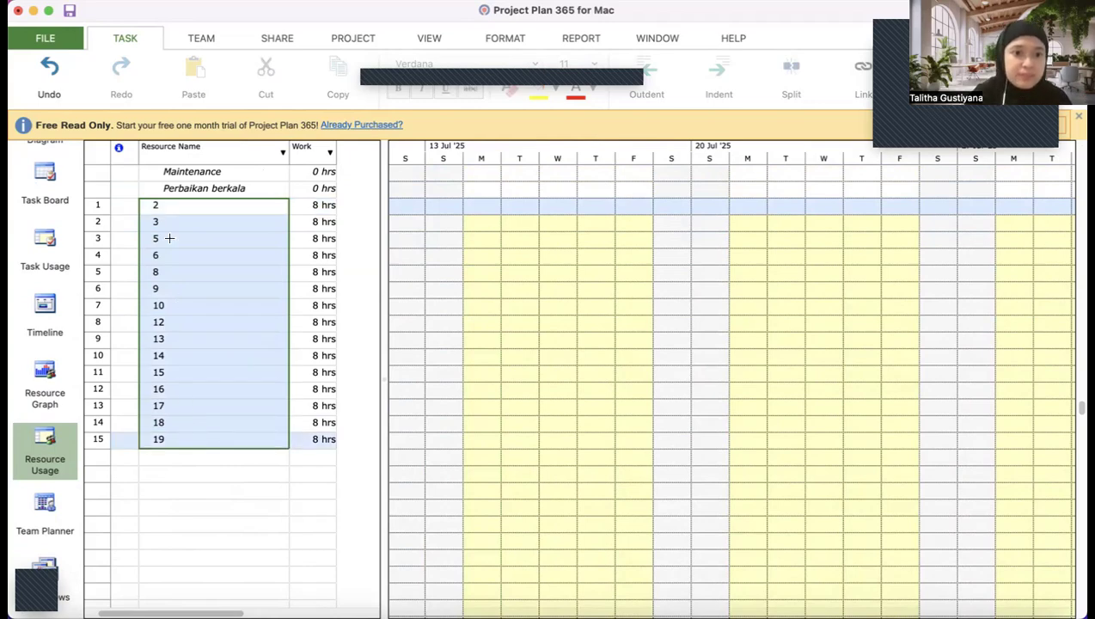
{"action": "left_click", "coordinate": [169, 188]}
{"action": "left_click", "coordinate": [168, 205]}
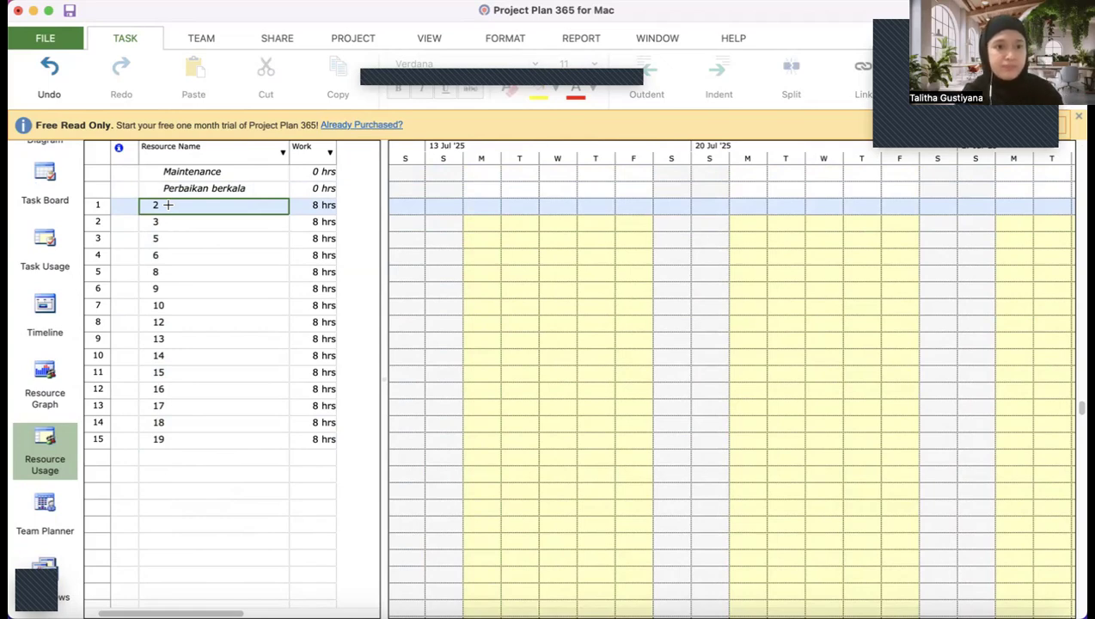
{"action": "double_click", "coordinate": [169, 209]}
{"action": "left_click", "coordinate": [701, 463]}
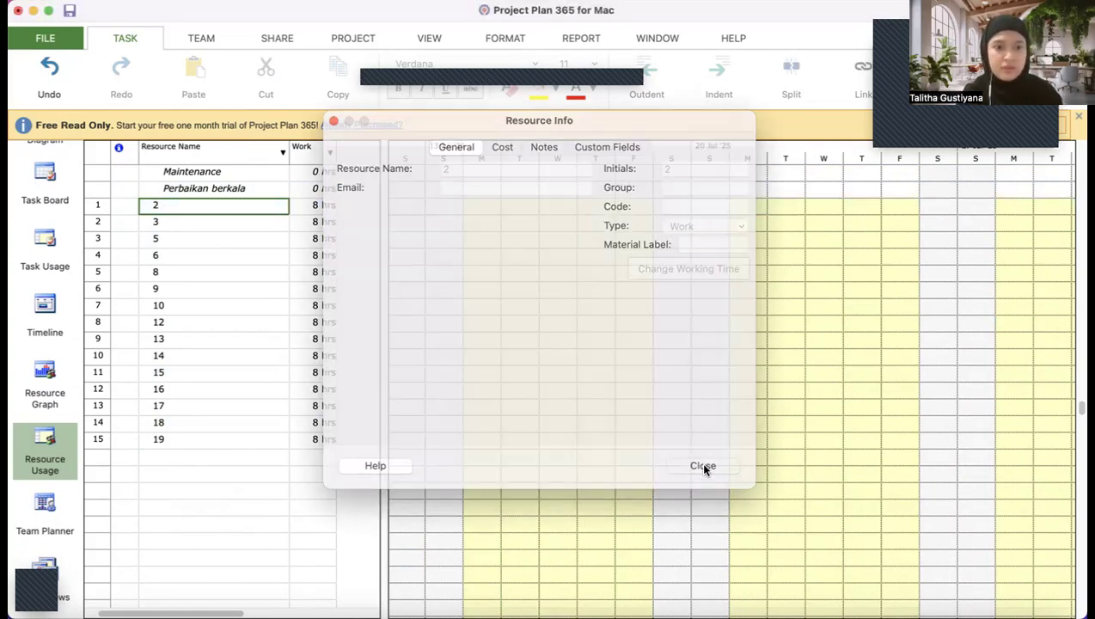
- Return to the Gantt Chart and assign the resource Manager Proyek to task 1 Start
{"action": "scroll", "coordinate": [52, 198], "scroll_direction": "up", "scroll_amount": 10}
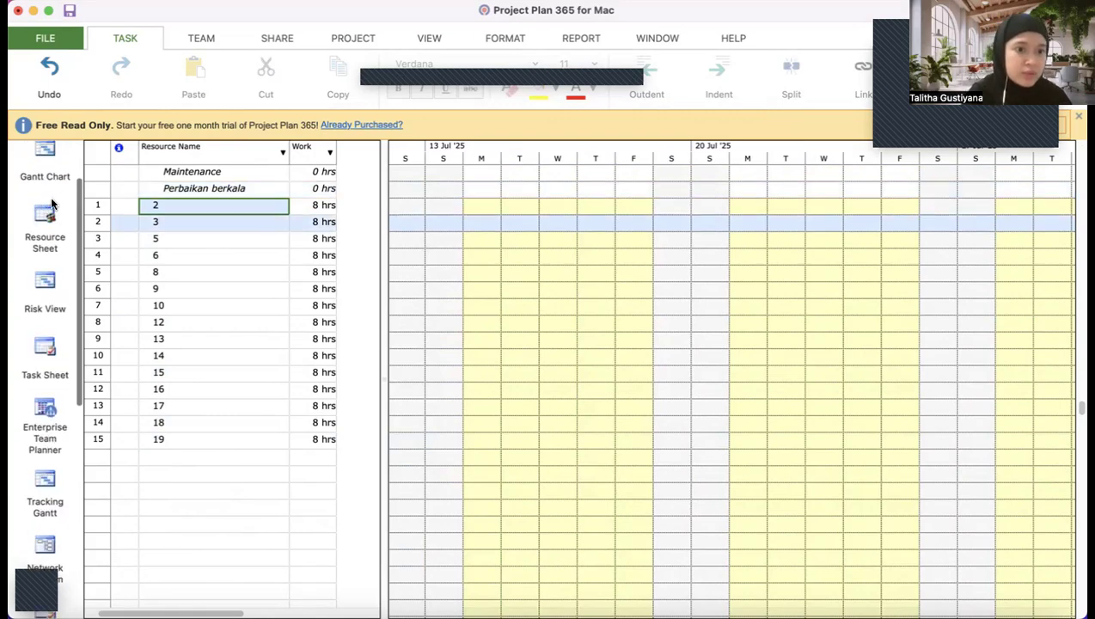
{"action": "left_click", "coordinate": [47, 226]}
{"action": "left_click", "coordinate": [357, 174]}
{"action": "left_click", "coordinate": [355, 173]}
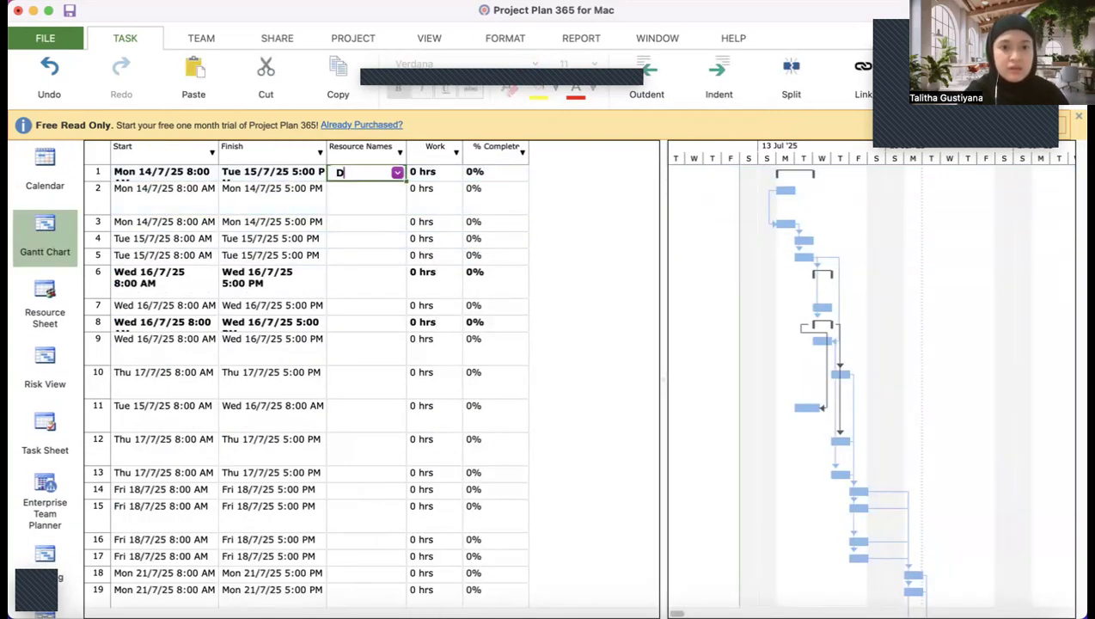
{"action": "type", "text": "Manager"}
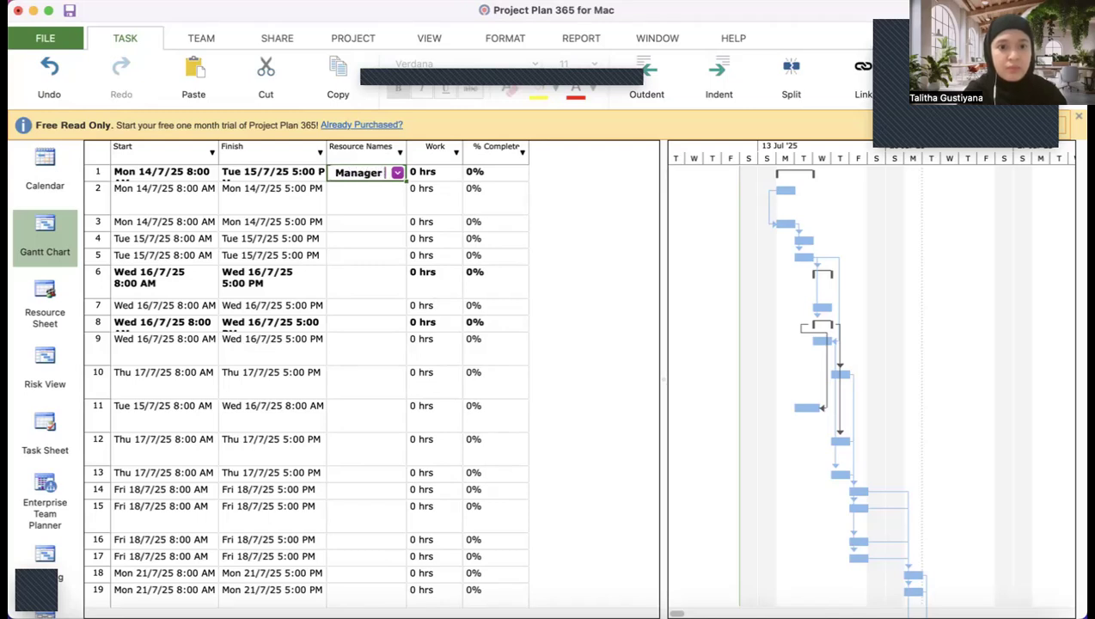
{"action": "type", "text": " Proyek"}
{"action": "key", "text": "Return"}
{"action": "key", "text": "Return"}
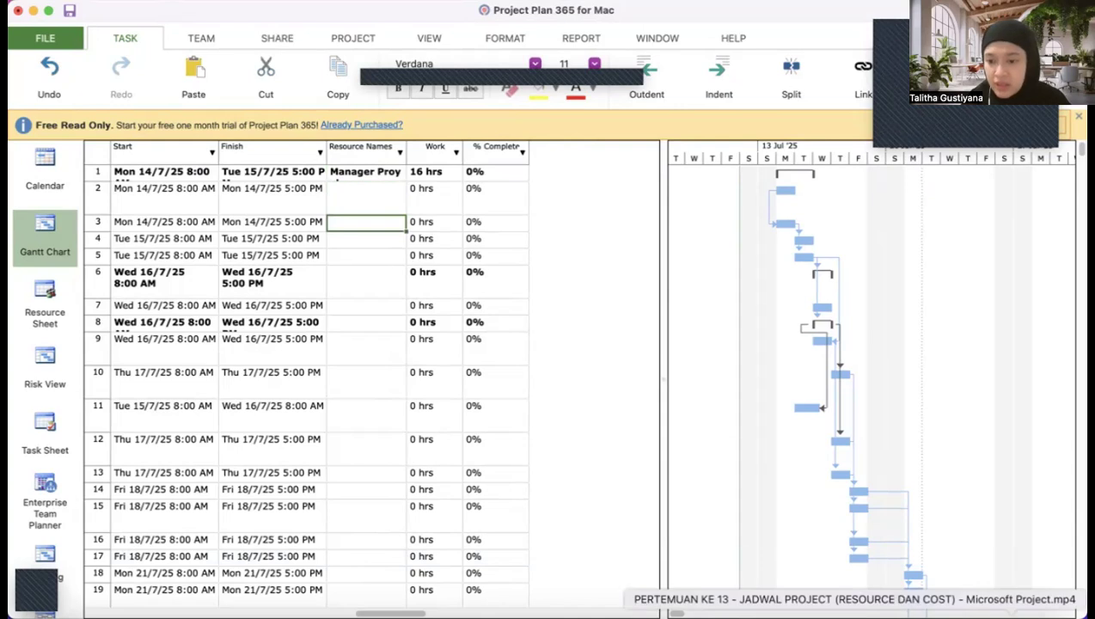
- Look through the resources available for task 1 Start, leaving Manager Proyek as its only assigned resource
{"action": "key", "text": "super+Tab"}
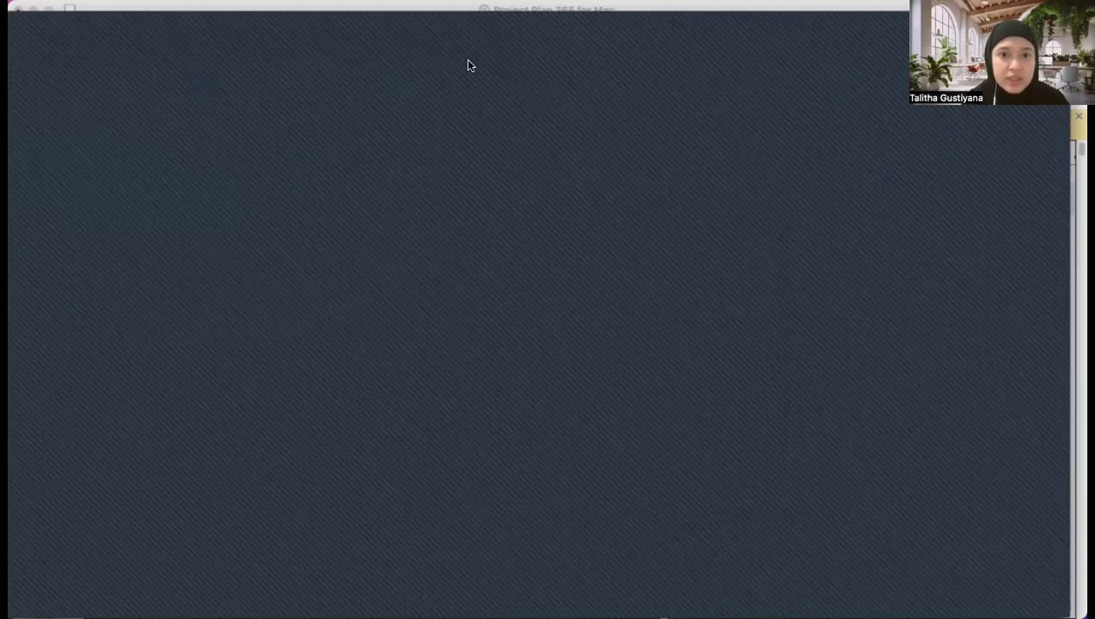
{"action": "key", "text": "super+Tab"}
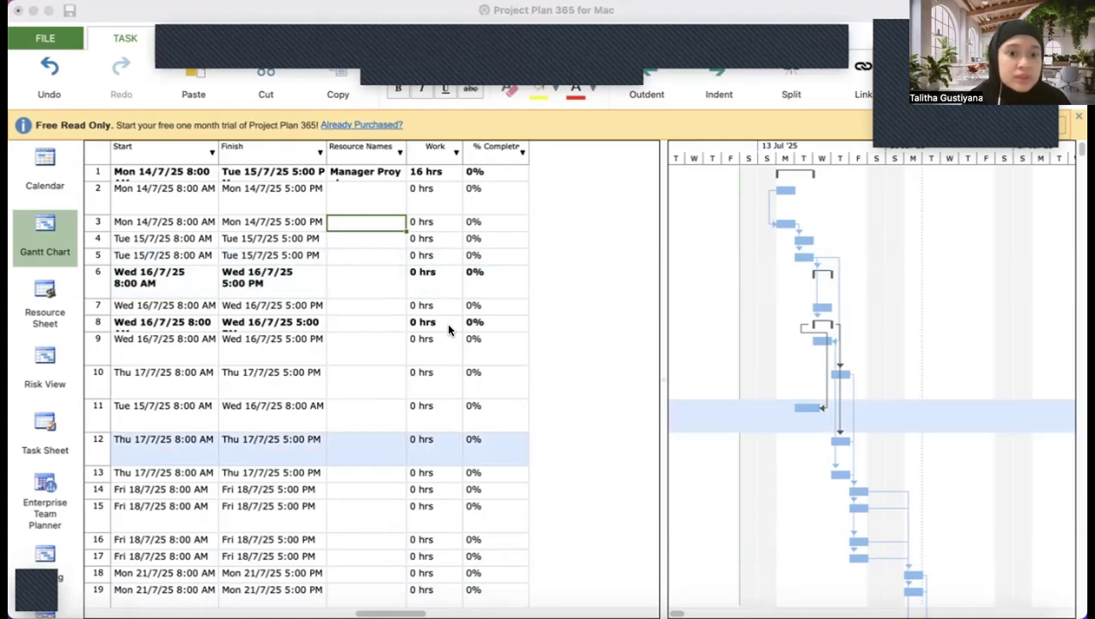
{"action": "left_click", "coordinate": [348, 223]}
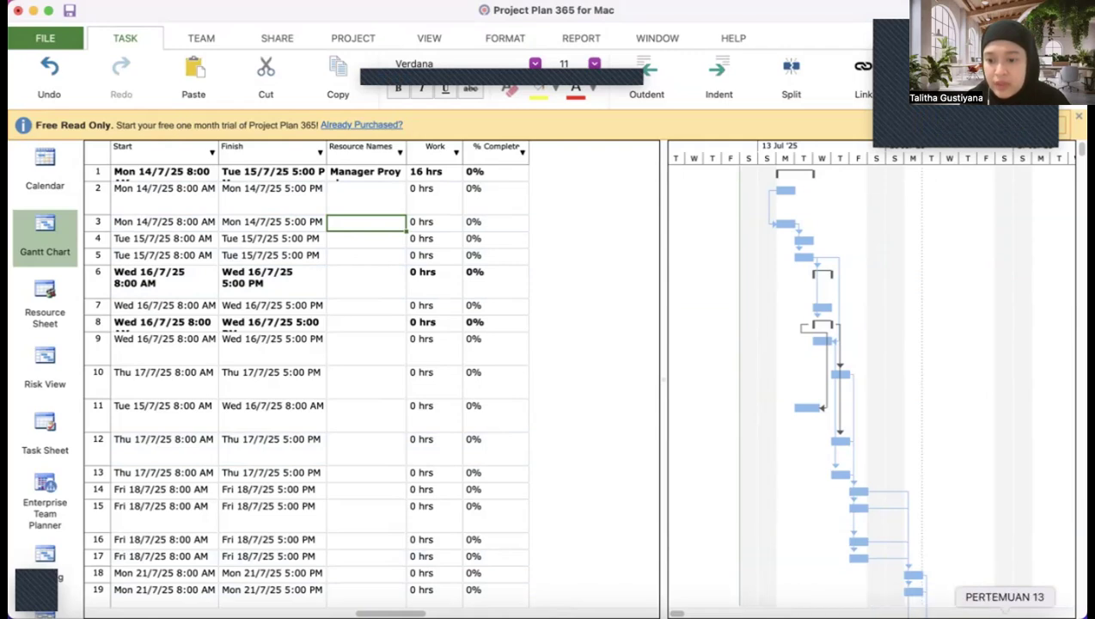
{"action": "left_click", "coordinate": [379, 171]}
{"action": "left_click", "coordinate": [391, 174]}
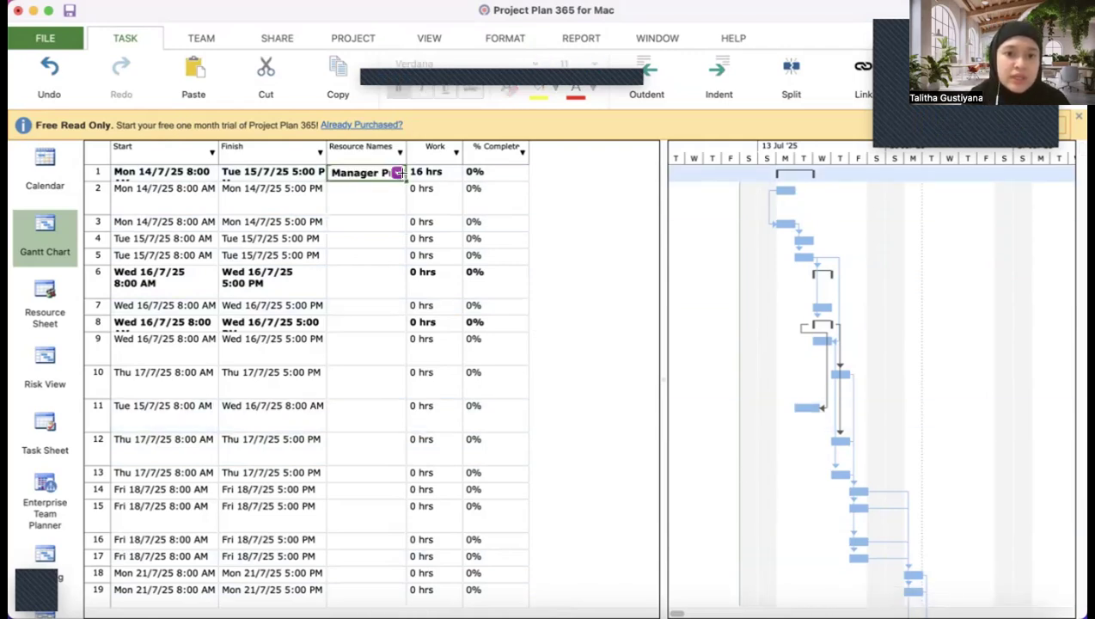
{"action": "left_click", "coordinate": [398, 173]}
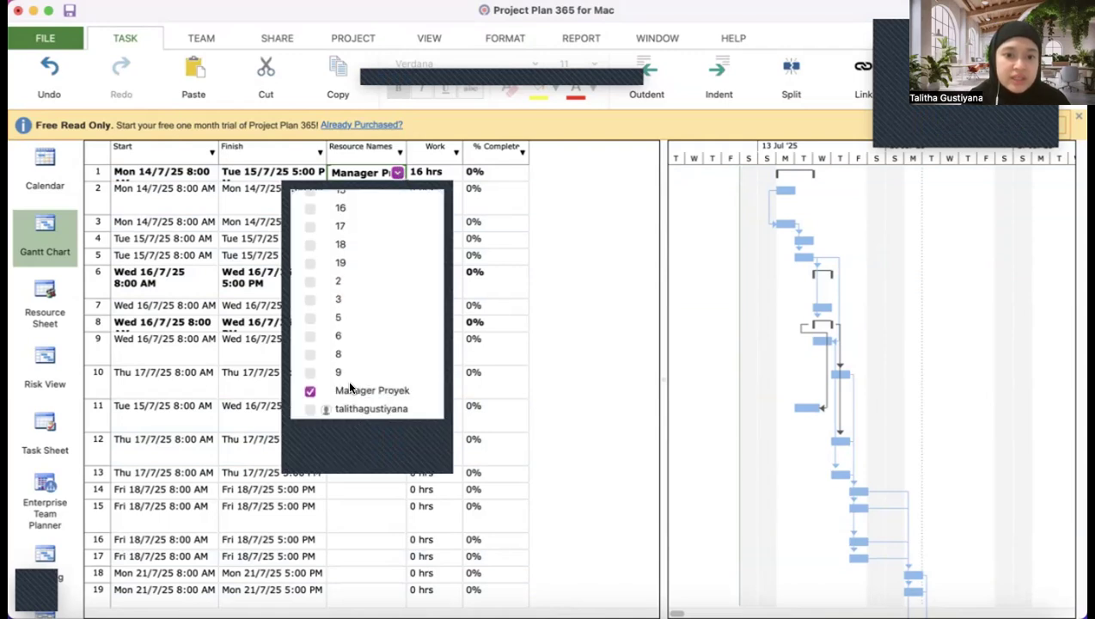
{"action": "scroll", "coordinate": [347, 380], "scroll_direction": "up", "scroll_amount": 3}
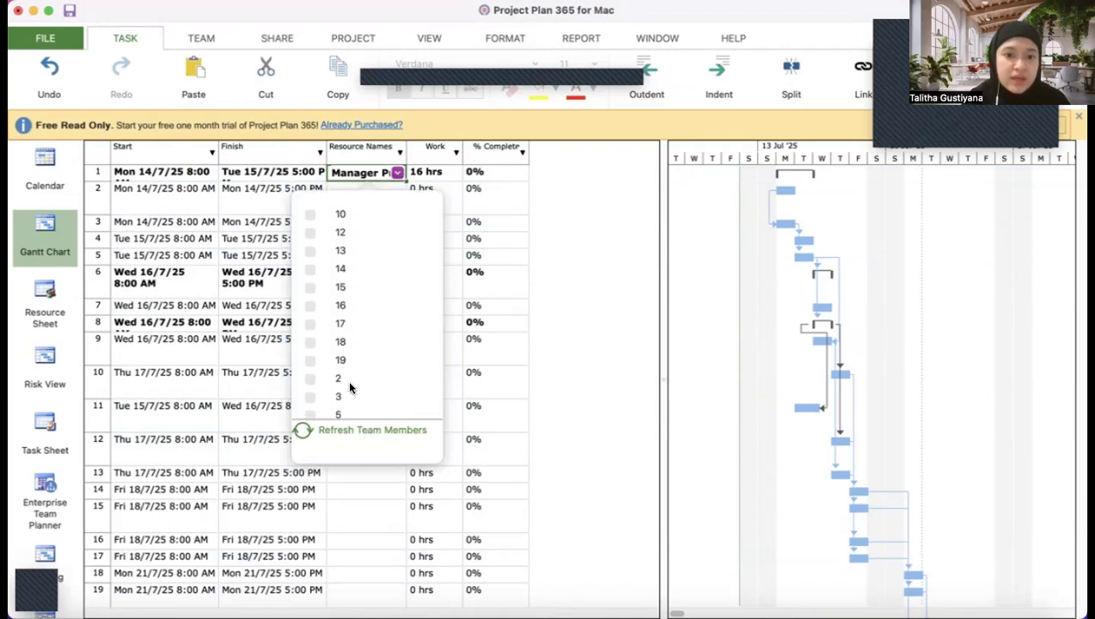
{"action": "left_click", "coordinate": [359, 494]}
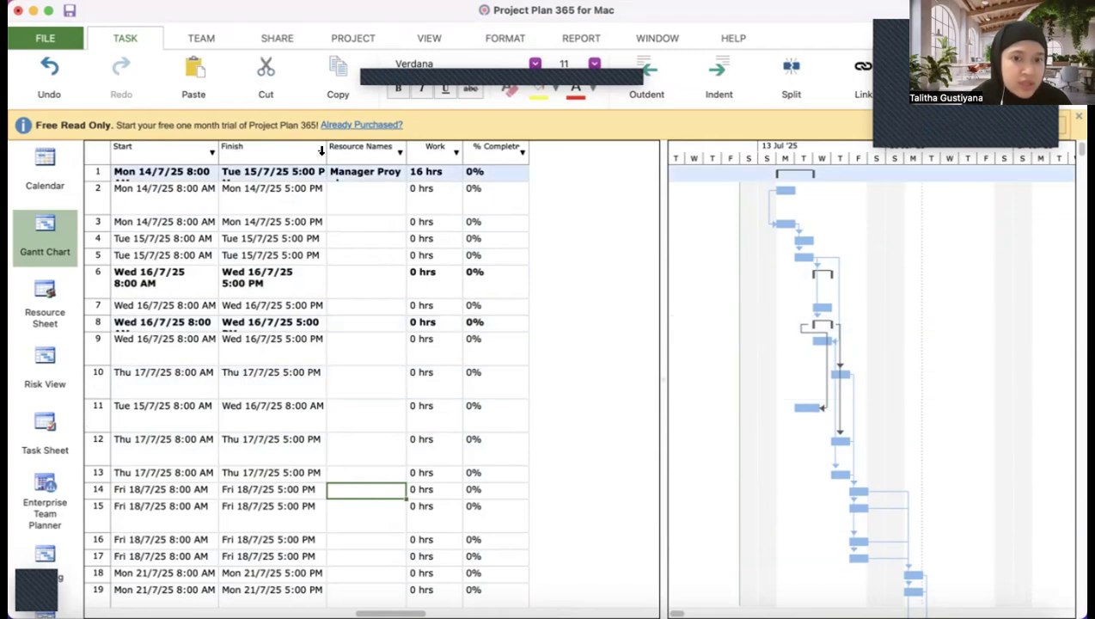
- Select the resource name cell of task 2 Menganalisis scope proyek and switch to Google Chrome
{"action": "scroll", "coordinate": [323, 167], "scroll_direction": "left", "scroll_amount": 5}
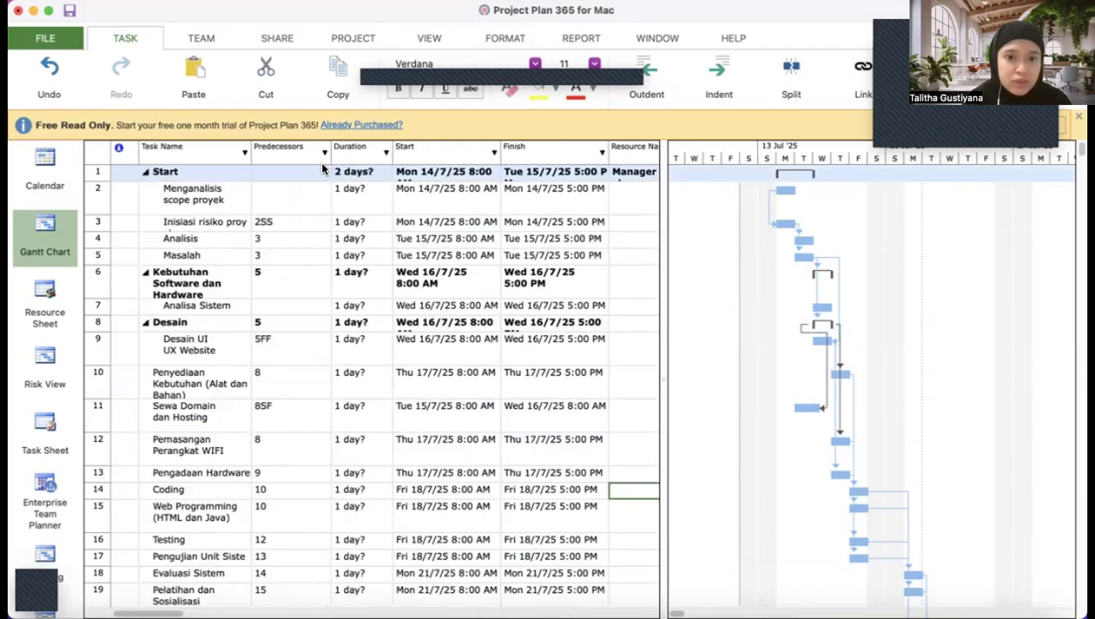
{"action": "scroll", "coordinate": [324, 169], "scroll_direction": "right", "scroll_amount": 5}
{"action": "left_click", "coordinate": [382, 202]}
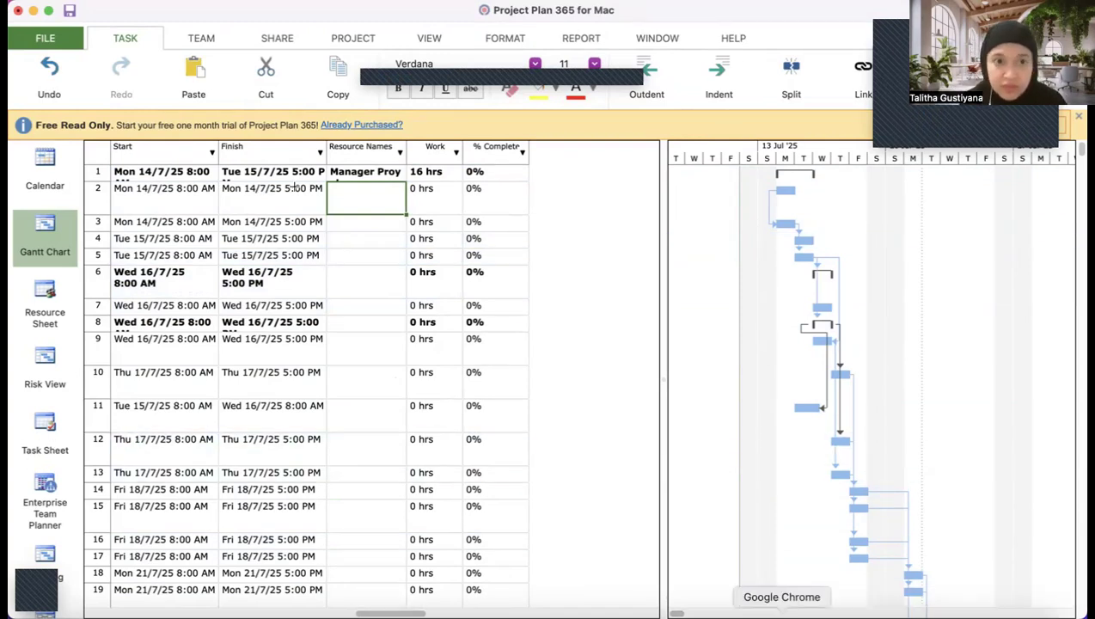
{"action": "left_click", "coordinate": [746, 617]}
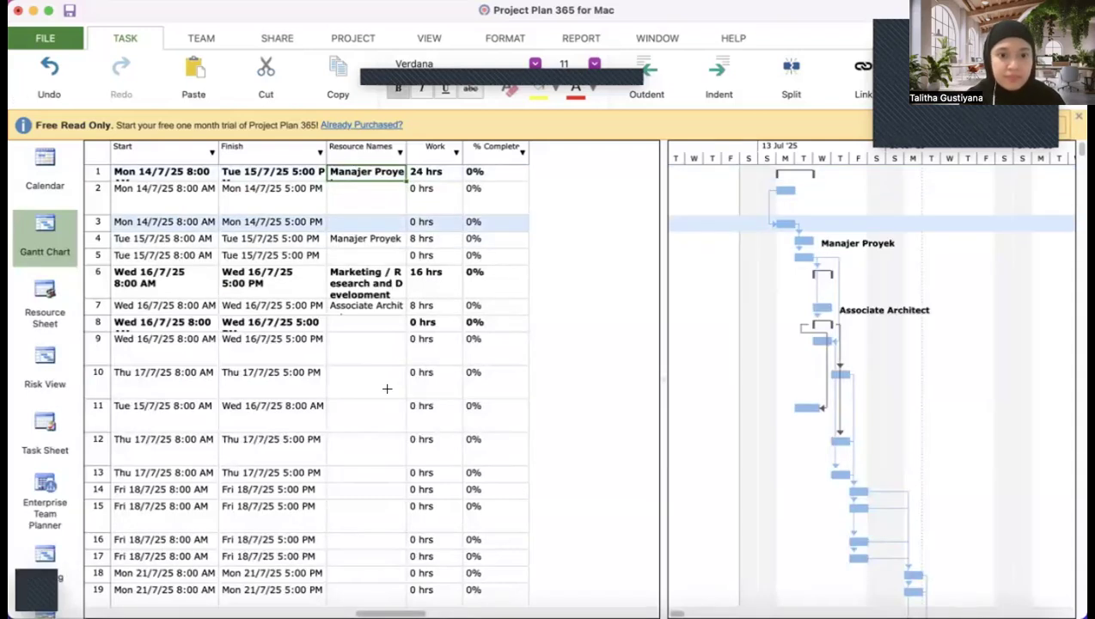
- Widen the Resource Names column to fit its entries and select the resource cell of task 8 Desain
{"action": "left_click", "coordinate": [357, 388]}
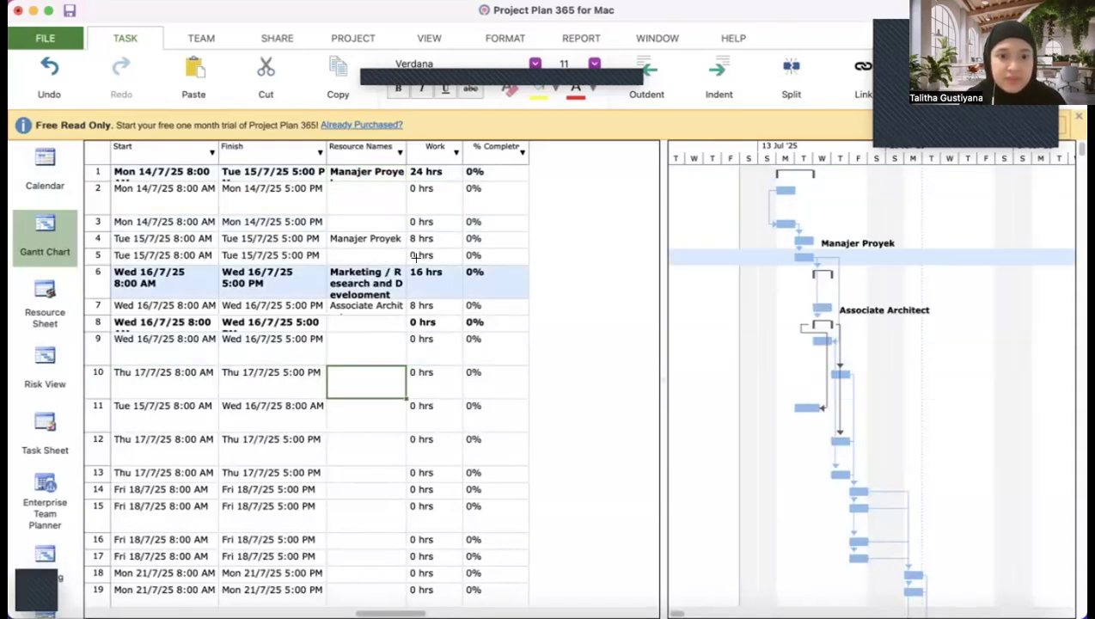
{"action": "left_click_drag", "start_coordinate": [408, 147], "coordinate": [477, 151]}
{"action": "left_click", "coordinate": [453, 151]}
{"action": "left_click", "coordinate": [420, 154]}
{"action": "left_click", "coordinate": [458, 354]}
{"action": "left_click", "coordinate": [432, 341]}
{"action": "left_click", "coordinate": [415, 323]}
- Open the Resource Usage view and examine the work hours of the newly assigned role resources
{"action": "scroll", "coordinate": [25, 476], "scroll_direction": "down", "scroll_amount": 8}
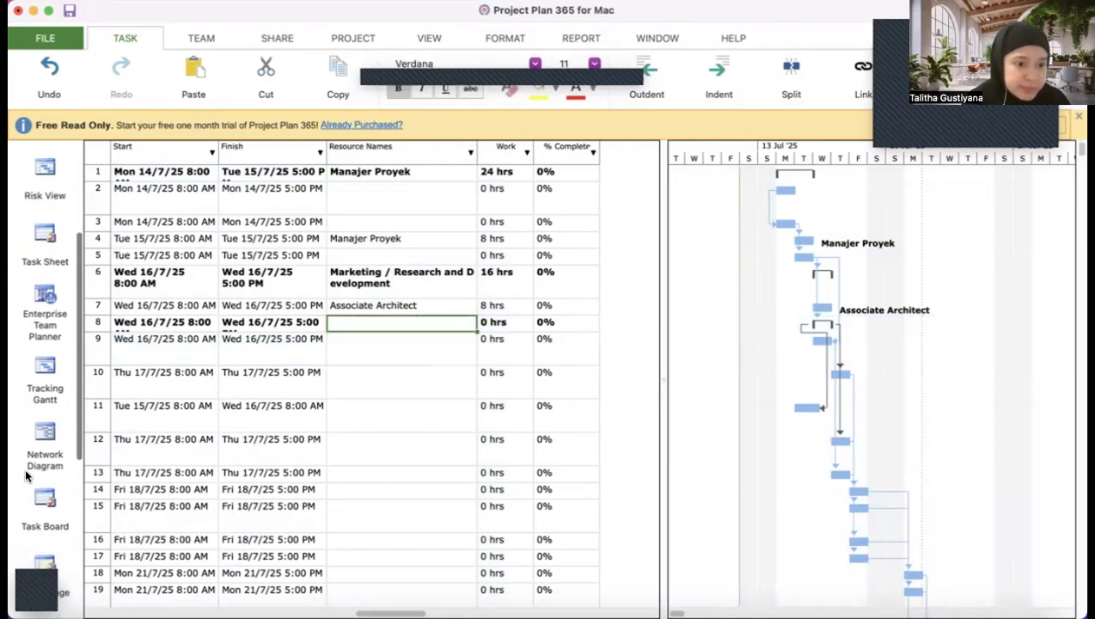
{"action": "scroll", "coordinate": [35, 473], "scroll_direction": "down", "scroll_amount": 5}
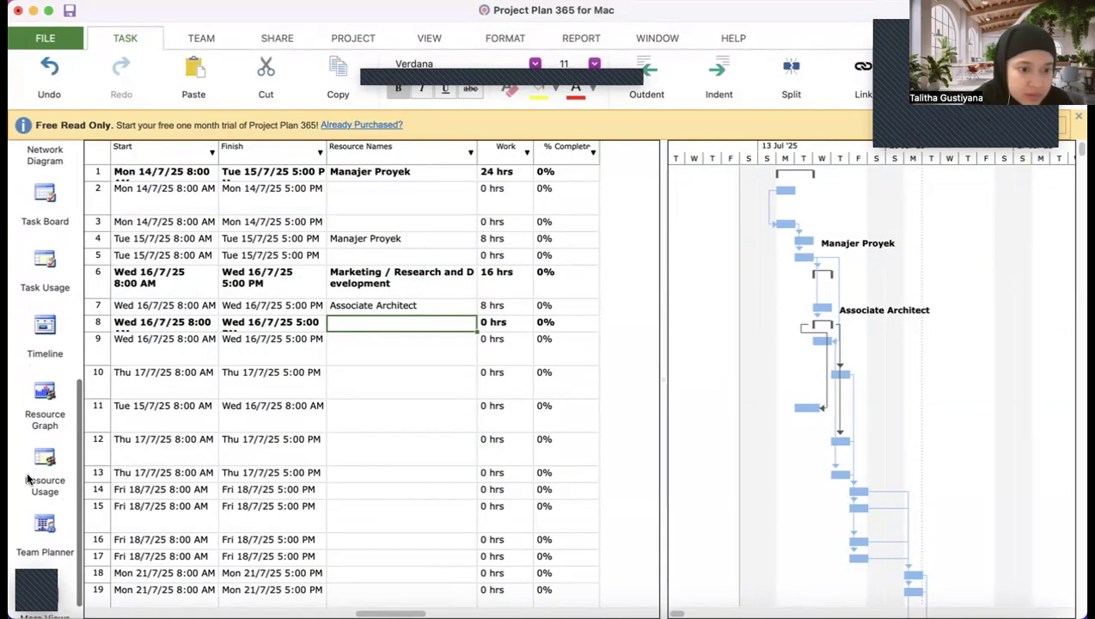
{"action": "left_click", "coordinate": [49, 456]}
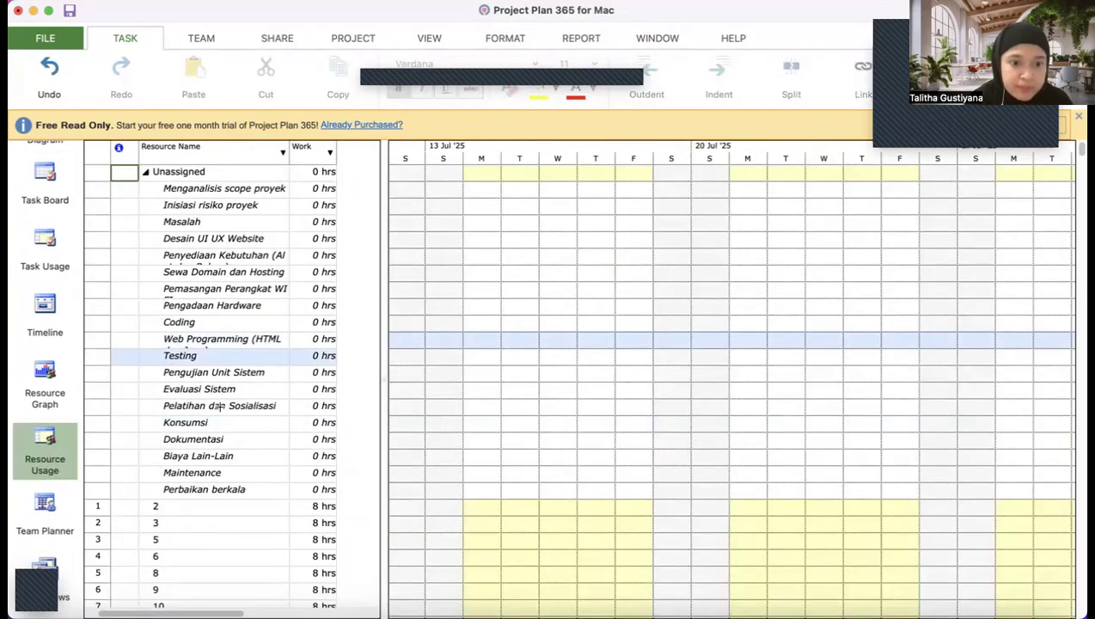
{"action": "scroll", "coordinate": [220, 407], "scroll_direction": "down", "scroll_amount": 10}
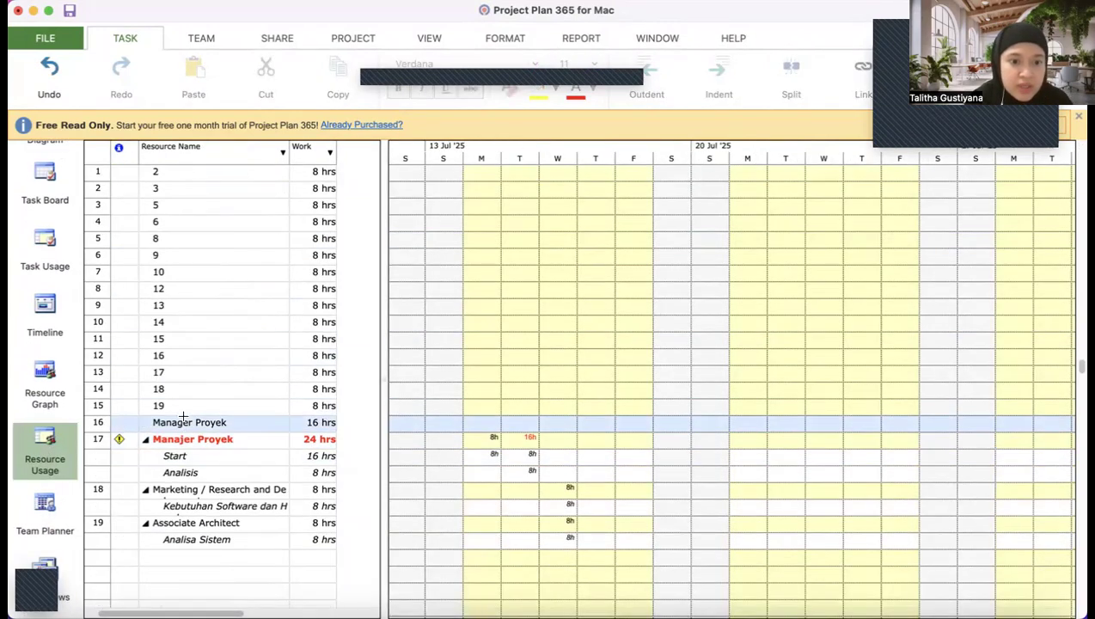
- Select the numbered resources named 2 through 19 and check which actions are offered for them
{"action": "left_click", "coordinate": [197, 401]}
{"action": "key", "text": "shift+Up"}
{"action": "key", "text": "shift+Up"}
{"action": "key", "text": "shift+Up"}
{"action": "key", "text": "shift+Up"}
{"action": "key", "text": "shift+Up"}
{"action": "key", "text": "shift+Up"}
{"action": "key", "text": "shift+Up"}
{"action": "key", "text": "shift+Up"}
{"action": "key", "text": "shift+Up"}
{"action": "key", "text": "shift+Up"}
{"action": "key", "text": "shift+Up"}
{"action": "key", "text": "shift+Up"}
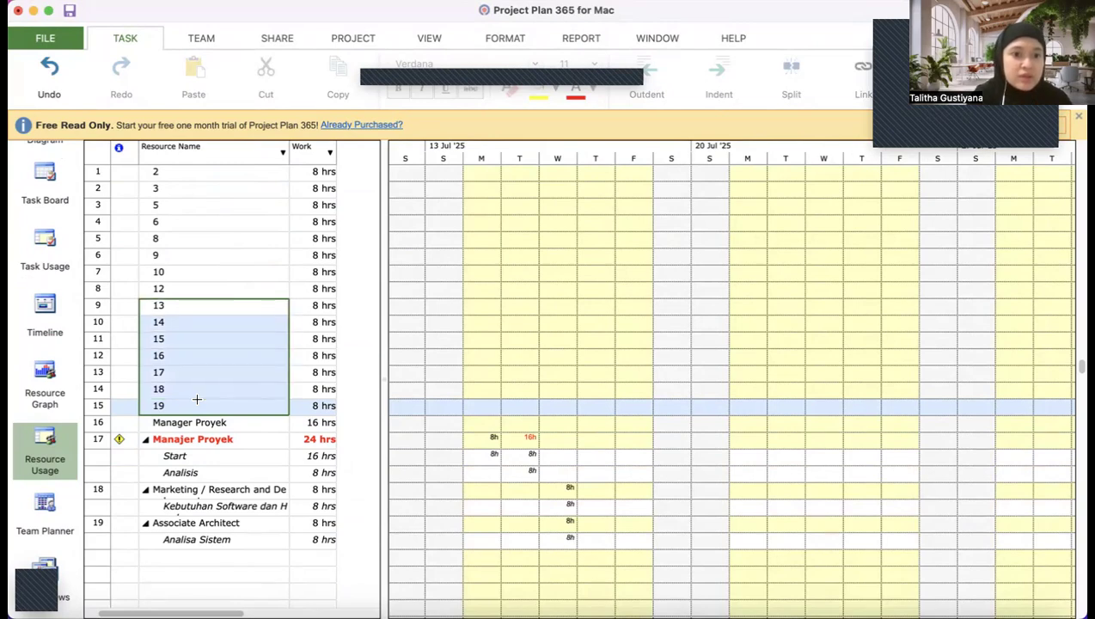
{"action": "key", "text": "shift+Up"}
{"action": "key", "text": "shift+Up"}
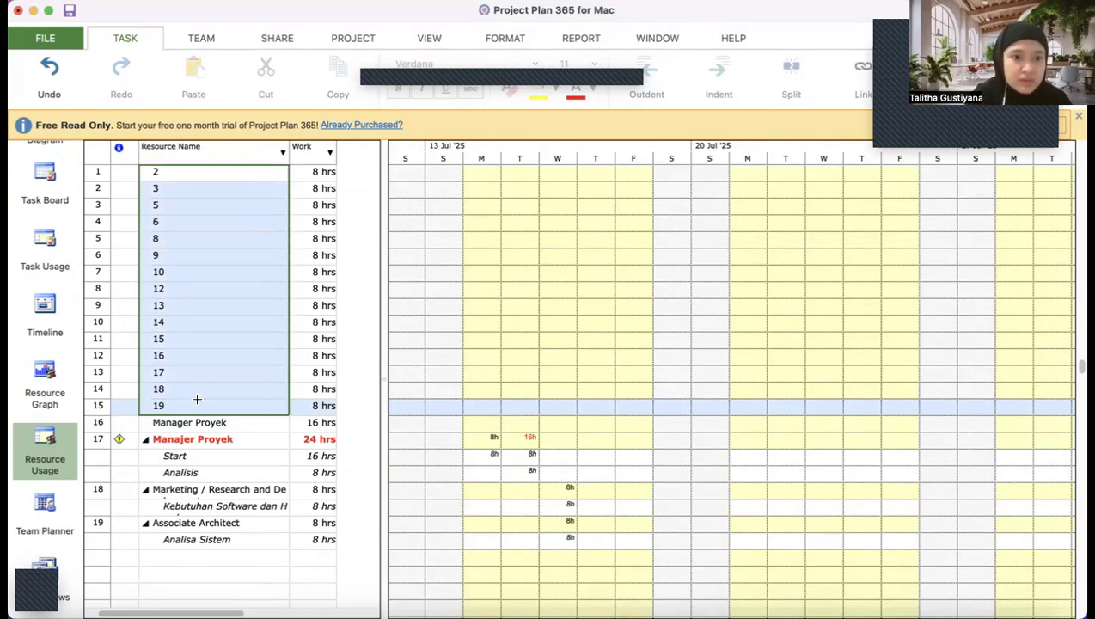
{"action": "right_click", "coordinate": [198, 402]}
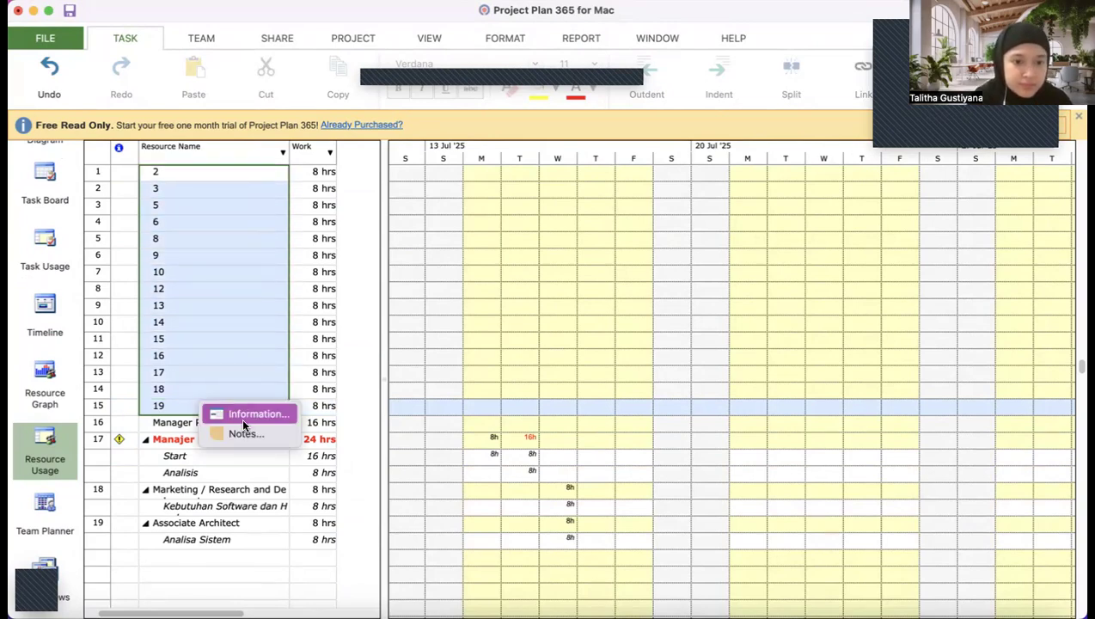
{"action": "left_click", "coordinate": [124, 337]}
- Select the role resources from Manager Proyek through Associate Architect together with their assigned tasks
{"action": "left_click", "coordinate": [186, 210]}
{"action": "left_click_drag", "start_coordinate": [177, 173], "coordinate": [223, 491]}
{"action": "left_click", "coordinate": [204, 441]}
{"action": "left_click", "coordinate": [204, 456]}
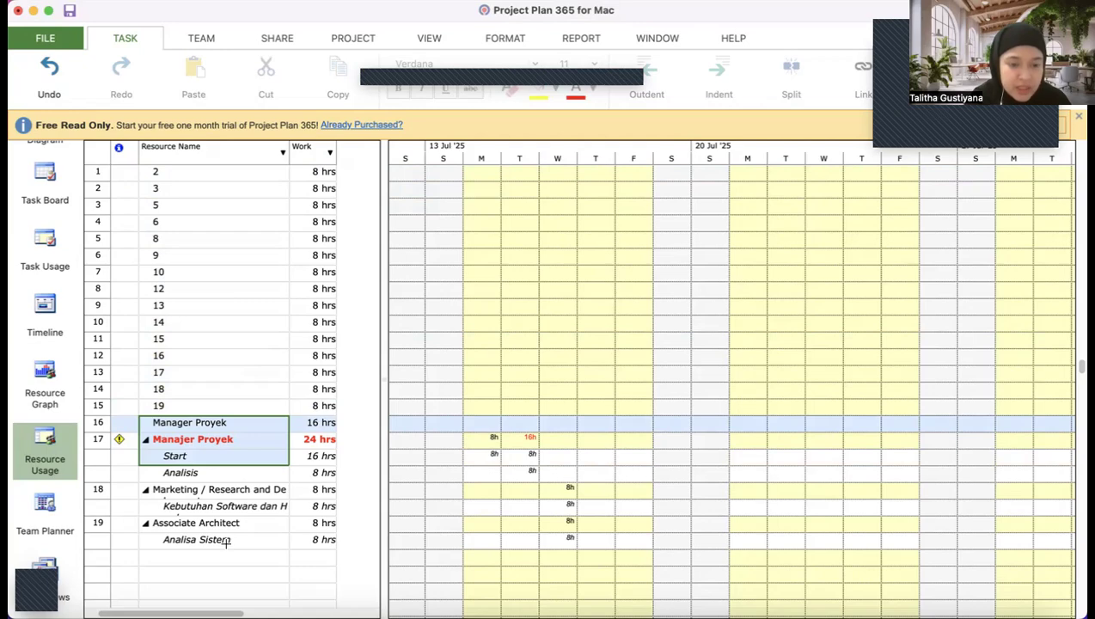
{"action": "left_click_drag", "start_coordinate": [226, 540], "coordinate": [225, 539]}
{"action": "scroll", "coordinate": [226, 539], "scroll_direction": "right", "scroll_amount": 3}
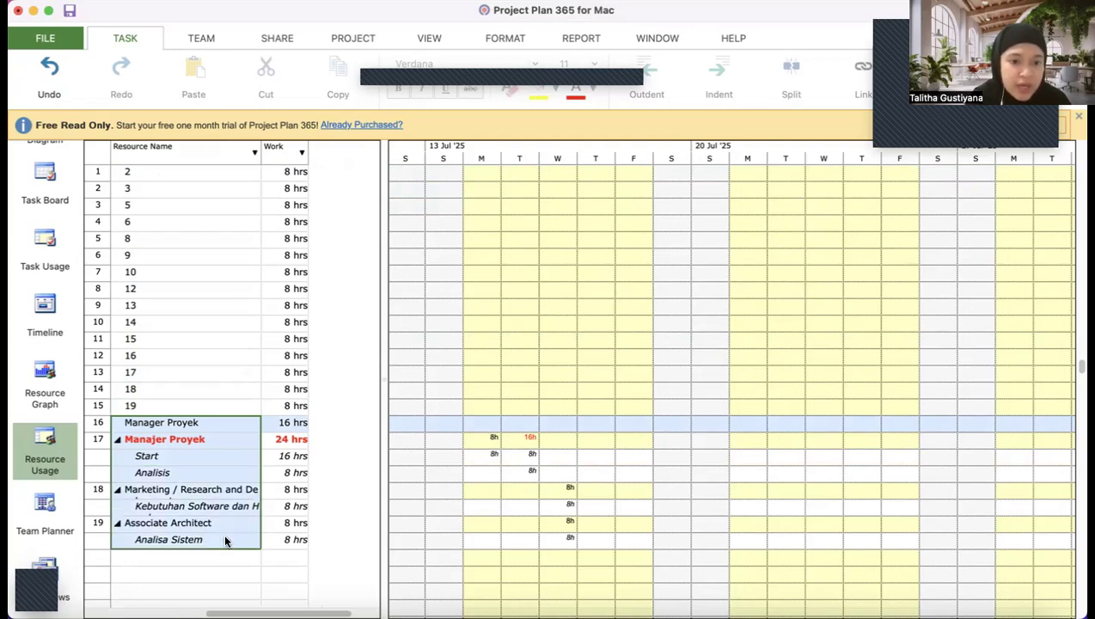
{"action": "scroll", "coordinate": [225, 539], "scroll_direction": "left", "scroll_amount": 3}
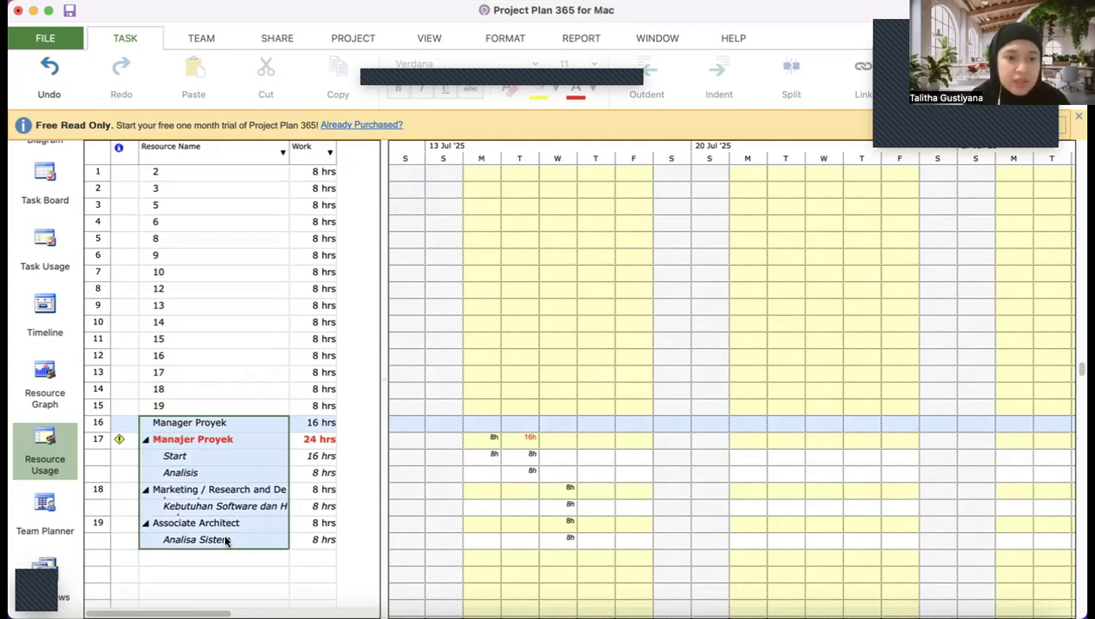
- Undo the recent edits back through the resource assignment of task 1 Start and the link changes on tasks 9 and 11
{"action": "key", "text": "super+z"}
{"action": "key", "text": "super+z"}
{"action": "key", "text": "super+z"}
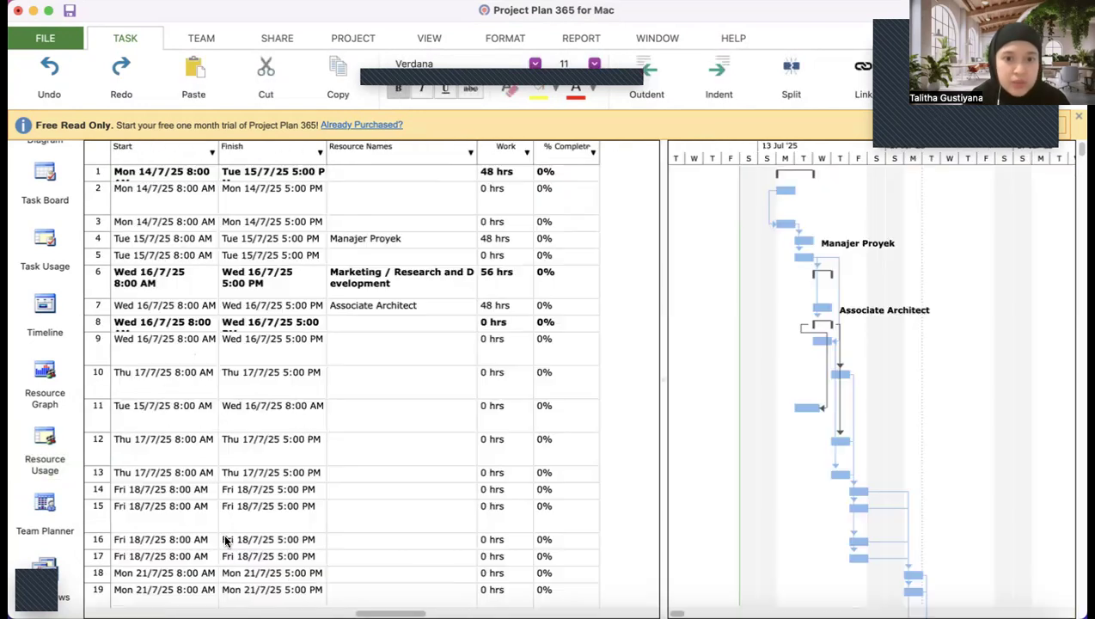
{"action": "key", "text": "super+z"}
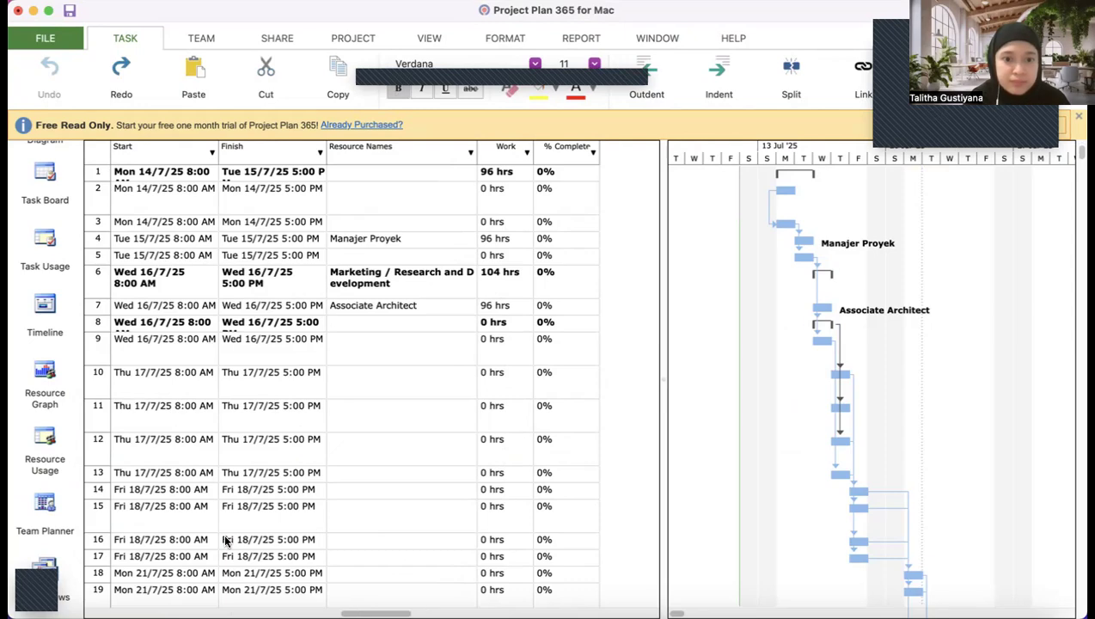
- Examine the task table's predecessors, dates, resource names and work hours across the project tasks
{"action": "scroll", "coordinate": [226, 539], "scroll_direction": "left", "scroll_amount": 5}
{"action": "scroll", "coordinate": [226, 539], "scroll_direction": "right", "scroll_amount": 5}
{"action": "scroll", "coordinate": [226, 539], "scroll_direction": "down", "scroll_amount": 1}
{"action": "scroll", "coordinate": [225, 539], "scroll_direction": "left", "scroll_amount": 5}
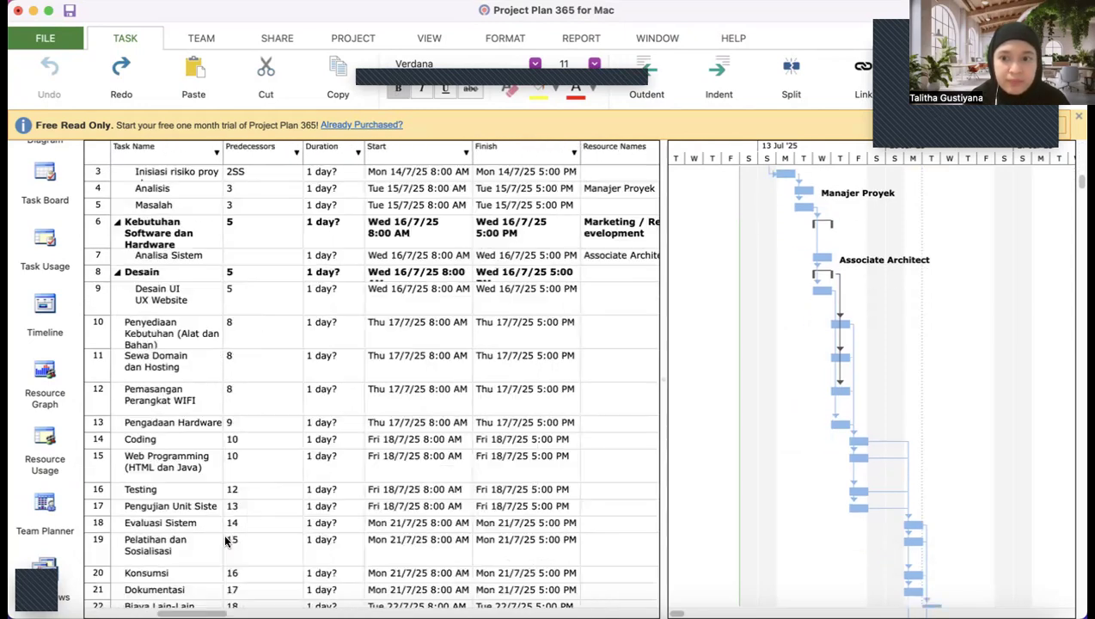
{"action": "scroll", "coordinate": [225, 539], "scroll_direction": "right", "scroll_amount": 8}
{"action": "scroll", "coordinate": [225, 539], "scroll_direction": "down", "scroll_amount": 1}
{"action": "scroll", "coordinate": [226, 539], "scroll_direction": "left", "scroll_amount": 3}
{"action": "scroll", "coordinate": [230, 533], "scroll_direction": "left", "scroll_amount": 5}
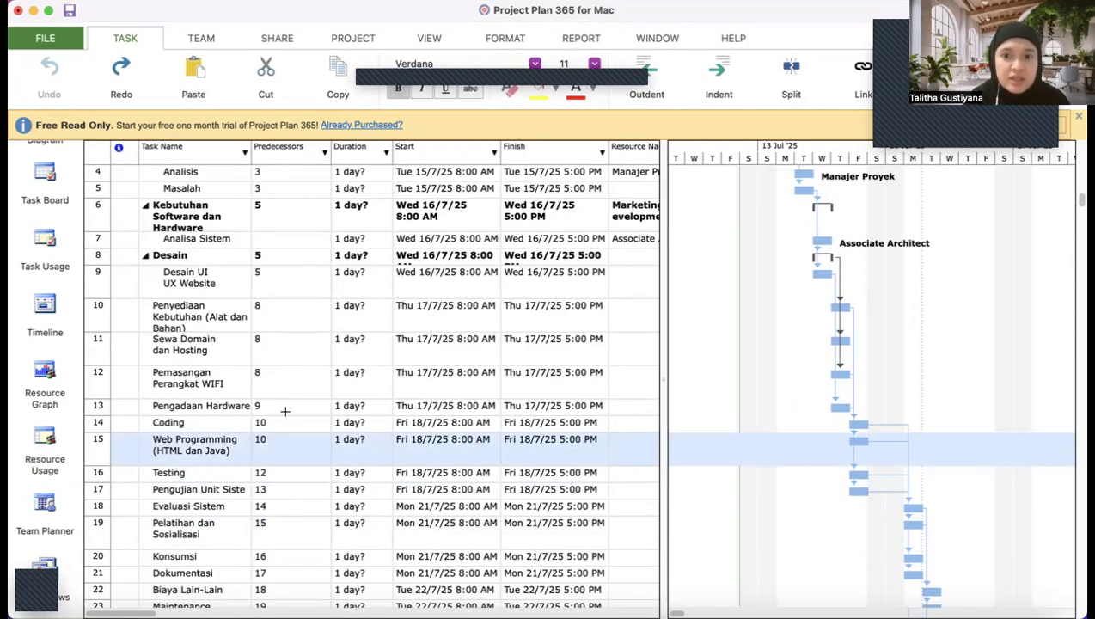
{"action": "scroll", "coordinate": [291, 378], "scroll_direction": "right", "scroll_amount": 5}
{"action": "scroll", "coordinate": [290, 378], "scroll_direction": "up", "scroll_amount": 3}
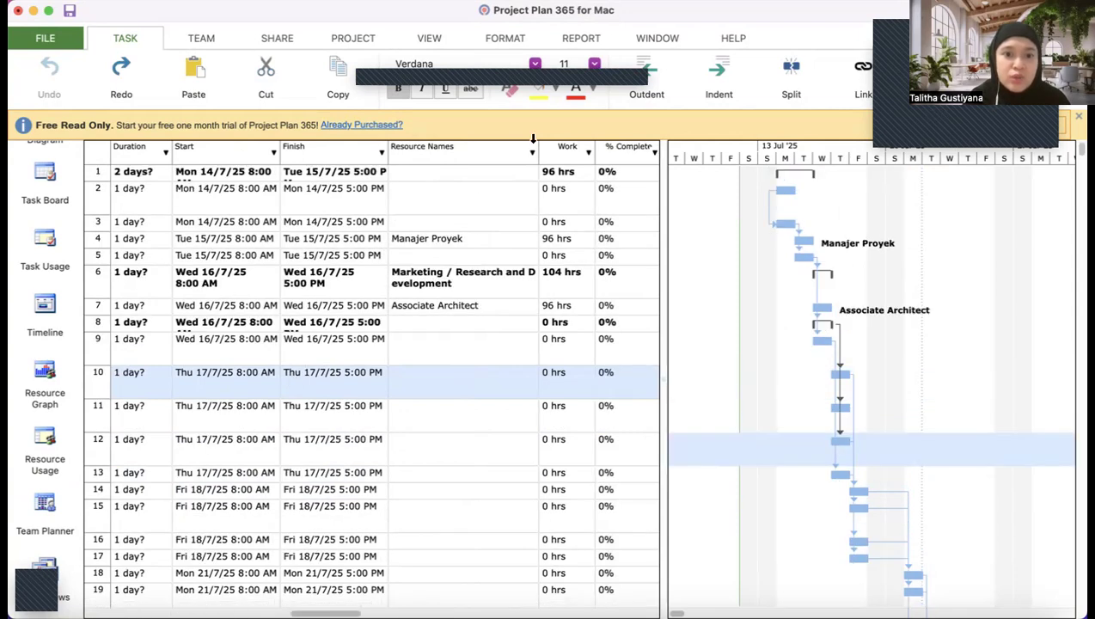
- Assign the resource Manajer Proyek to task 1 Start in the Resource Names column
{"action": "left_click", "coordinate": [442, 241]}
{"action": "double_click", "coordinate": [470, 169]}
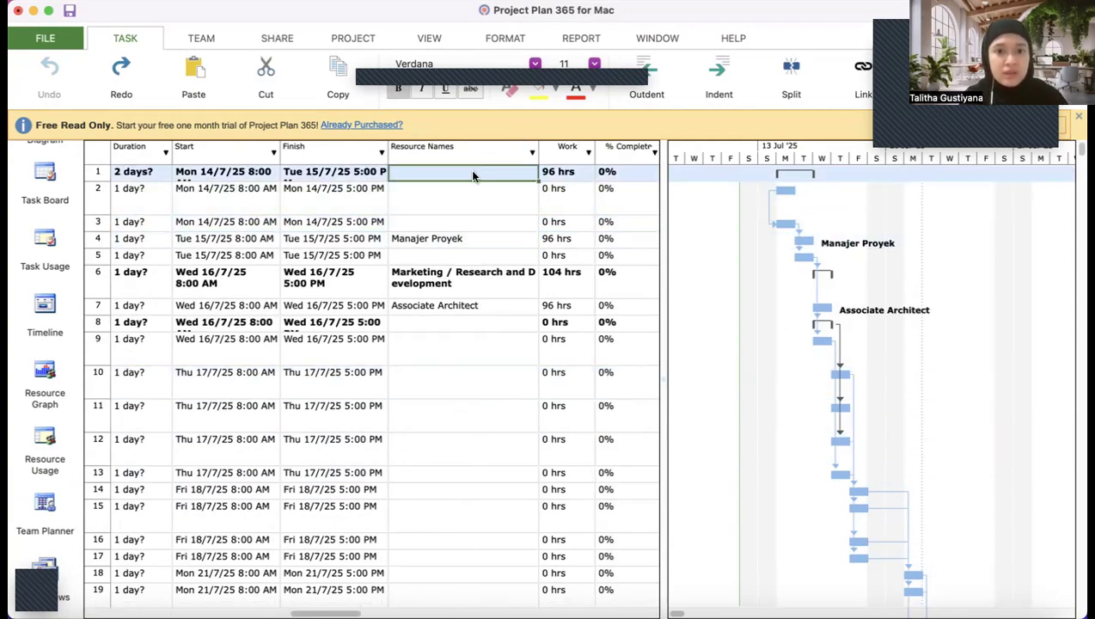
{"action": "left_click", "coordinate": [400, 162]}
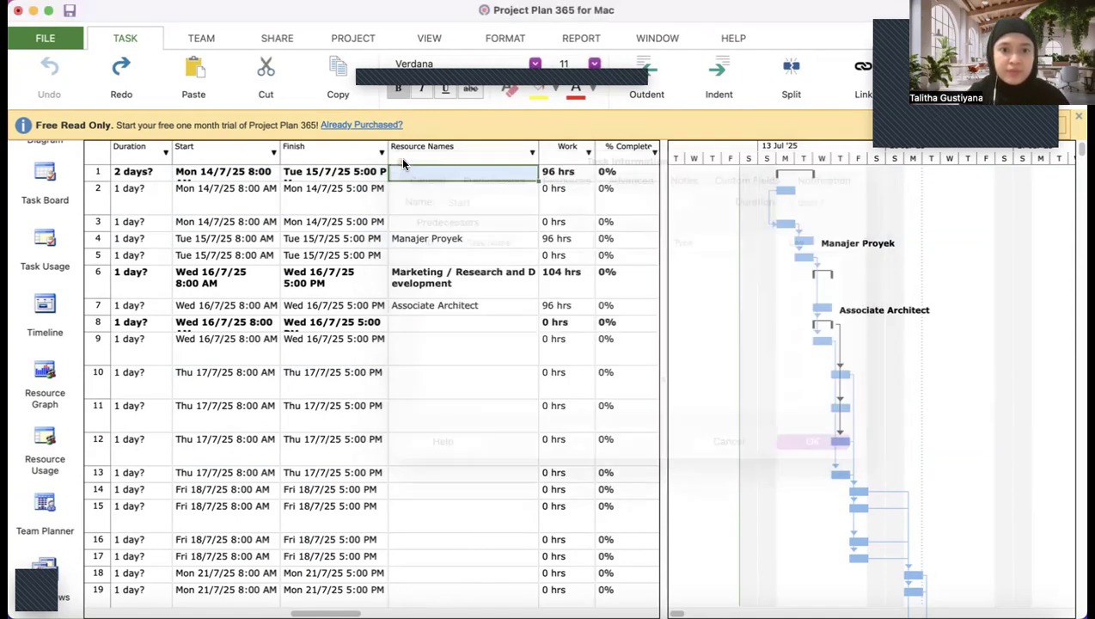
{"action": "type", "text": "Manajer Proyek"}
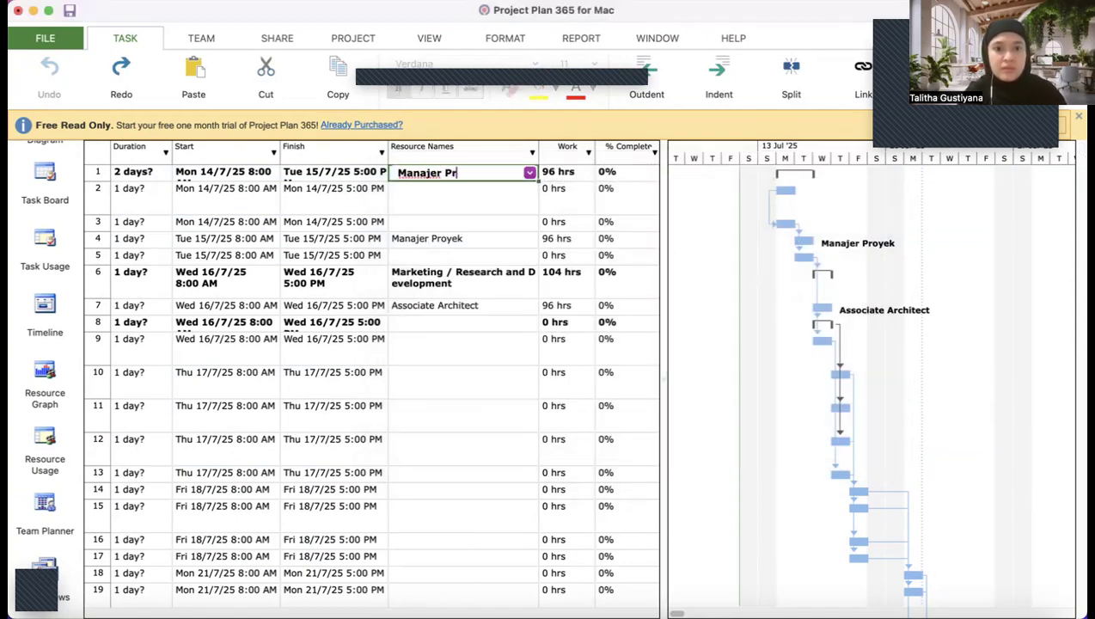
{"action": "left_click", "coordinate": [421, 266]}
{"action": "left_click", "coordinate": [465, 207]}
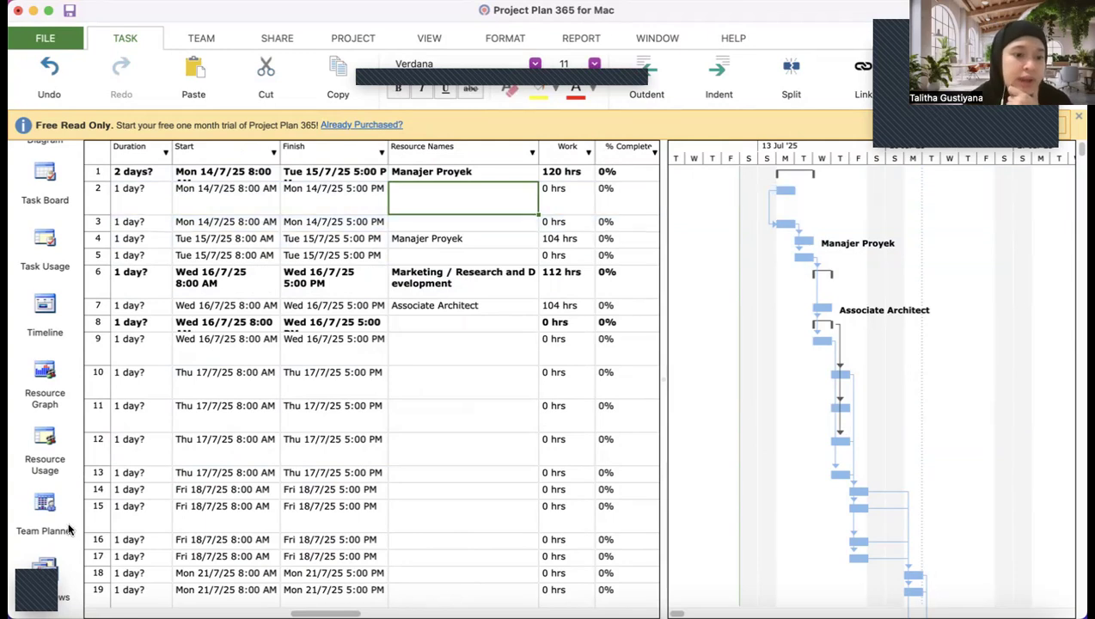
- Open the Resource Usage view and examine the hours of Manajer Proyek and the other role resources
{"action": "left_click", "coordinate": [44, 456]}
{"action": "scroll", "coordinate": [207, 422], "scroll_direction": "down", "scroll_amount": 10}
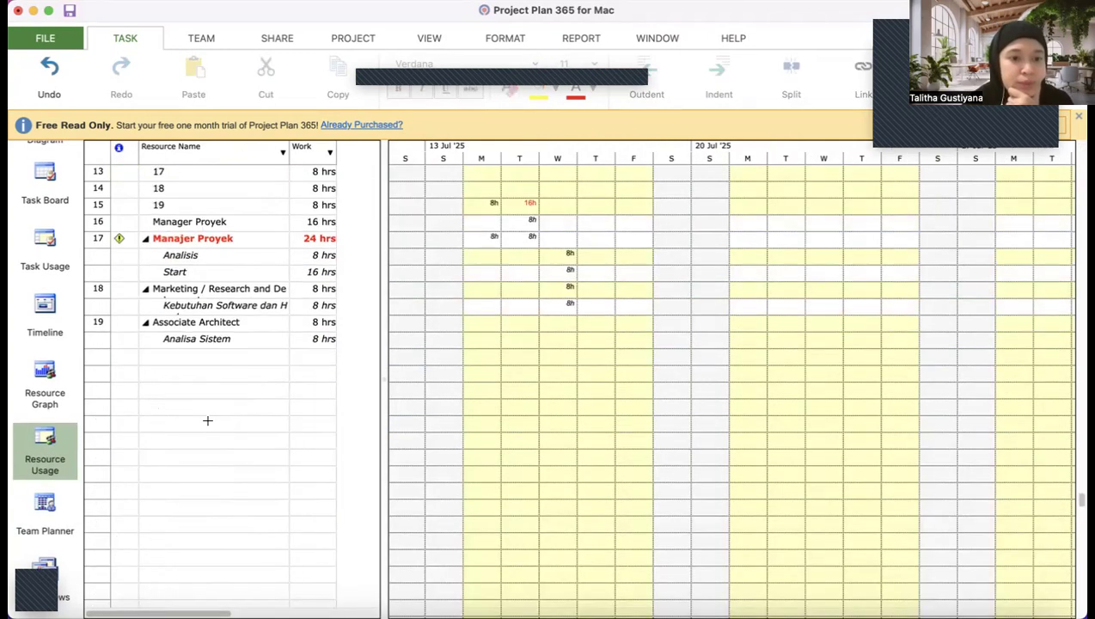
{"action": "scroll", "coordinate": [207, 421], "scroll_direction": "up", "scroll_amount": 1}
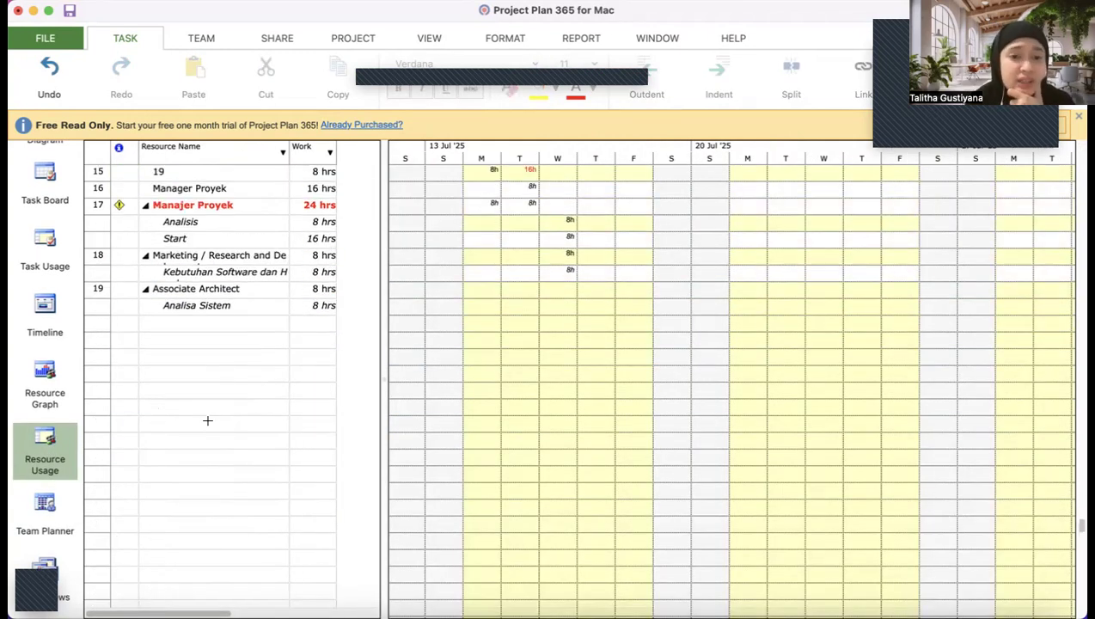
{"action": "scroll", "coordinate": [208, 420], "scroll_direction": "down", "scroll_amount": 1}
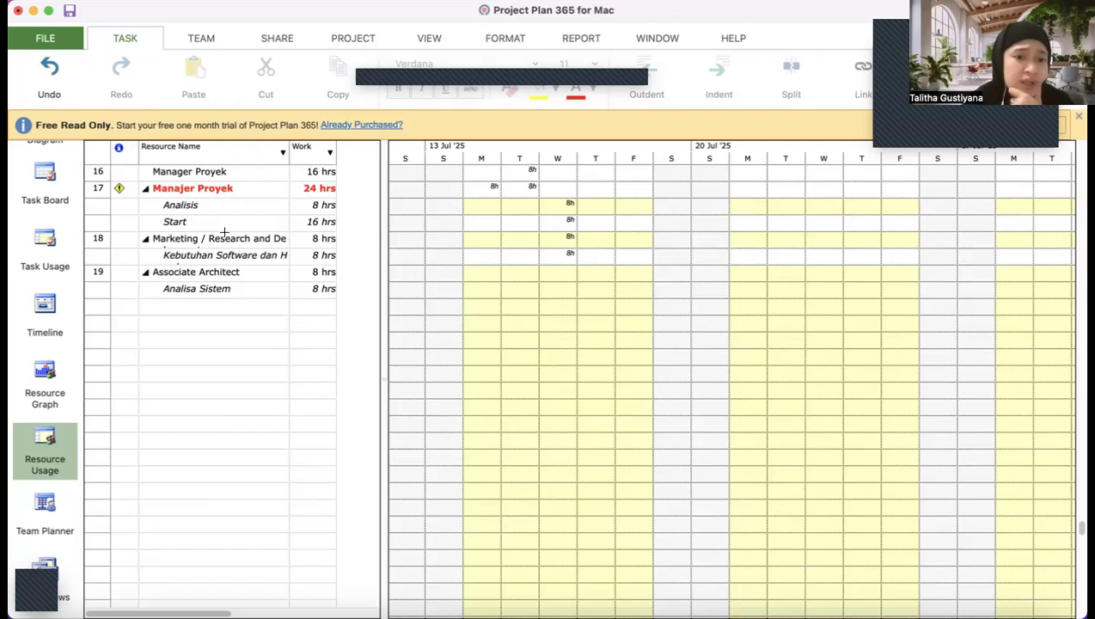
- Open the Team Planner view, check the Resource Info of resource 2, and close it
{"action": "left_click", "coordinate": [45, 505]}
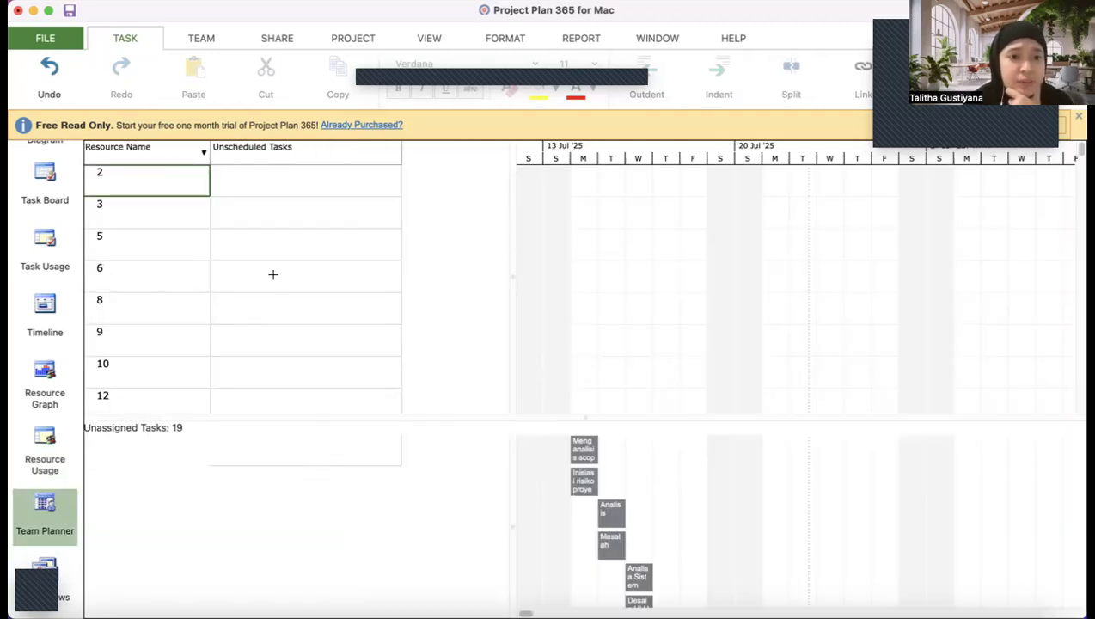
{"action": "double_click", "coordinate": [159, 192]}
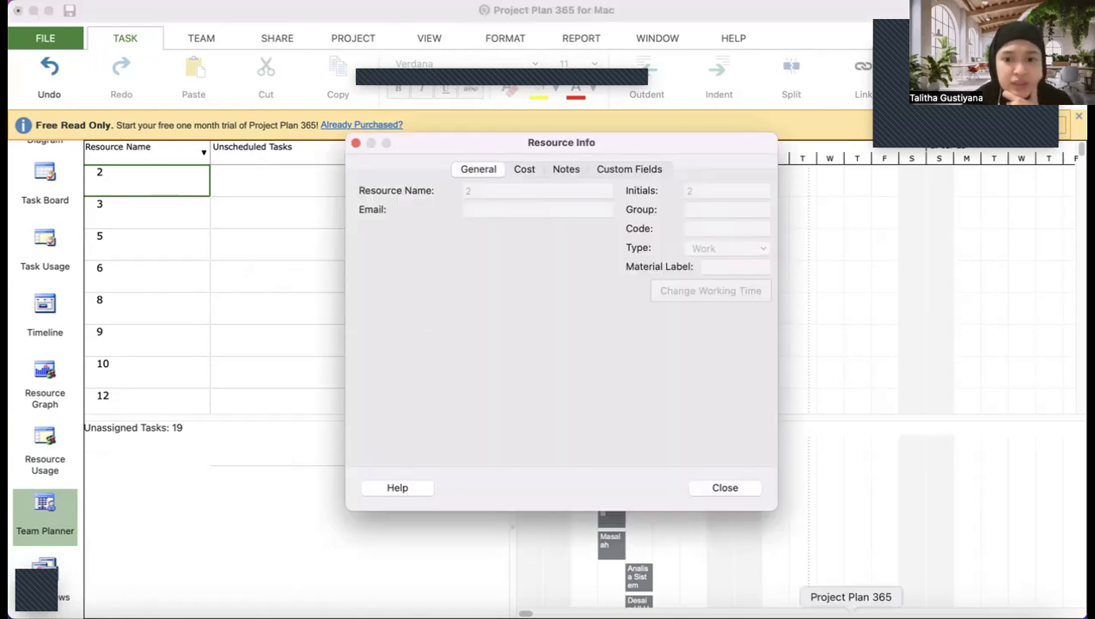
{"action": "left_click", "coordinate": [725, 487]}
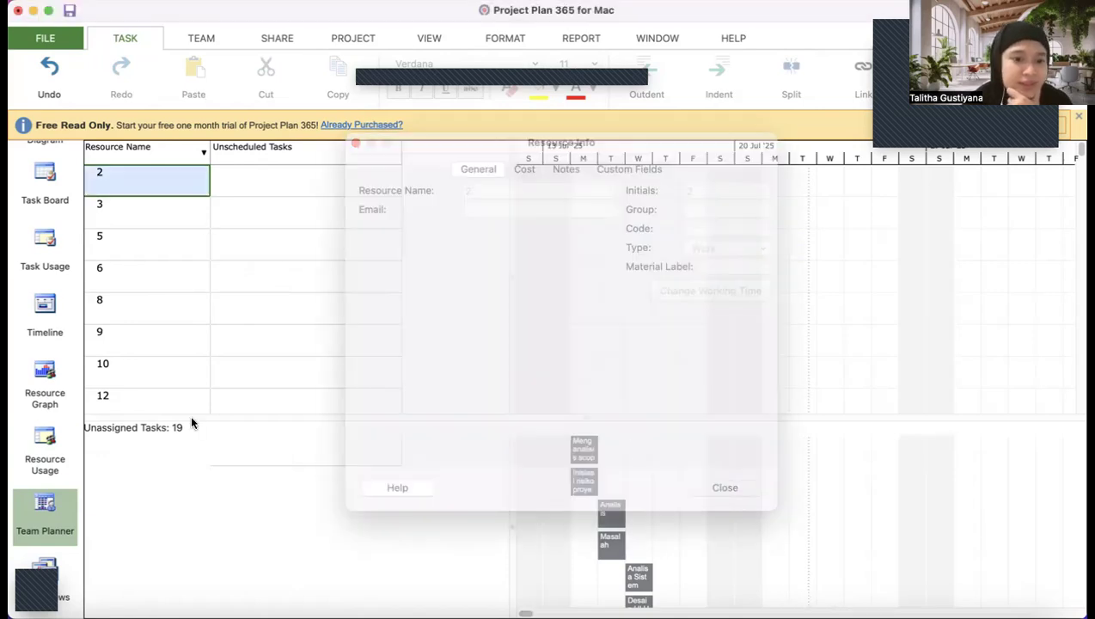
- Open the Task Usage view and look over the assigned work per task
{"action": "left_click", "coordinate": [45, 306]}
{"action": "left_click", "coordinate": [57, 243]}
{"action": "scroll", "coordinate": [57, 244], "scroll_direction": "up", "scroll_amount": 10}
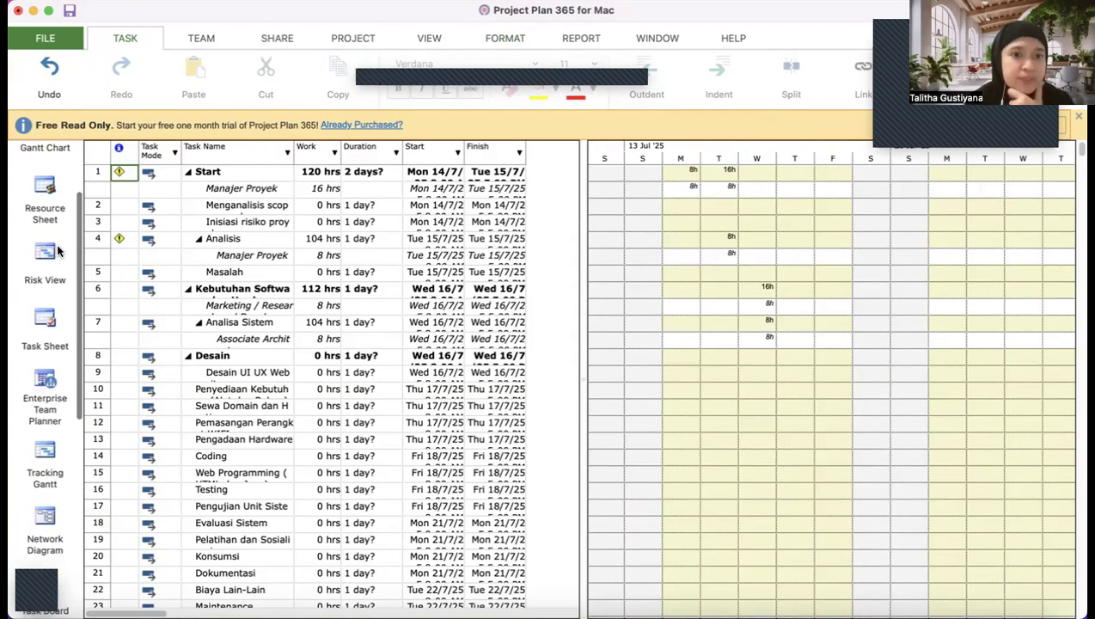
- Close the website project window and enter Manajer Proyek as the first row's resource in the blank project
{"action": "left_click", "coordinate": [18, 10]}
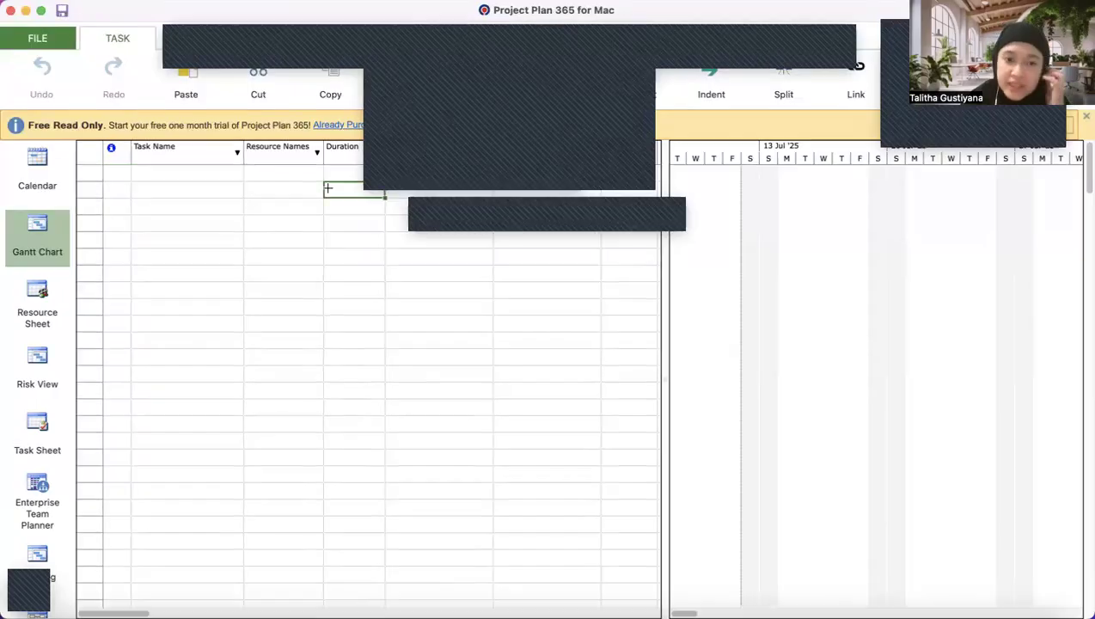
{"action": "left_click", "coordinate": [302, 171]}
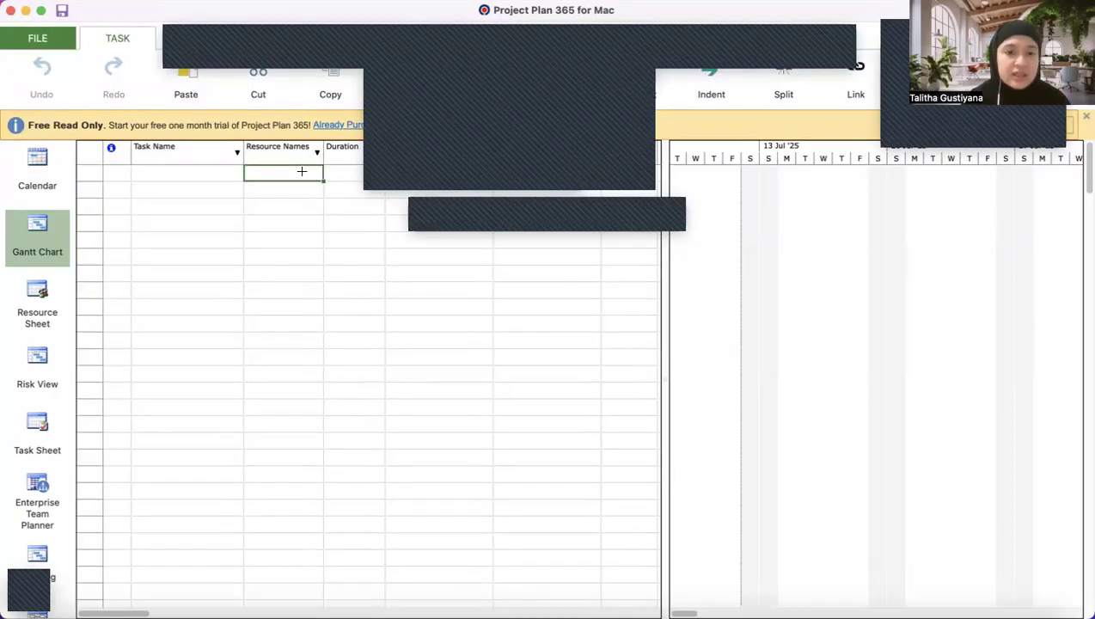
{"action": "type", "text": "M"}
{"action": "type", "text": "anajer Proyek"}
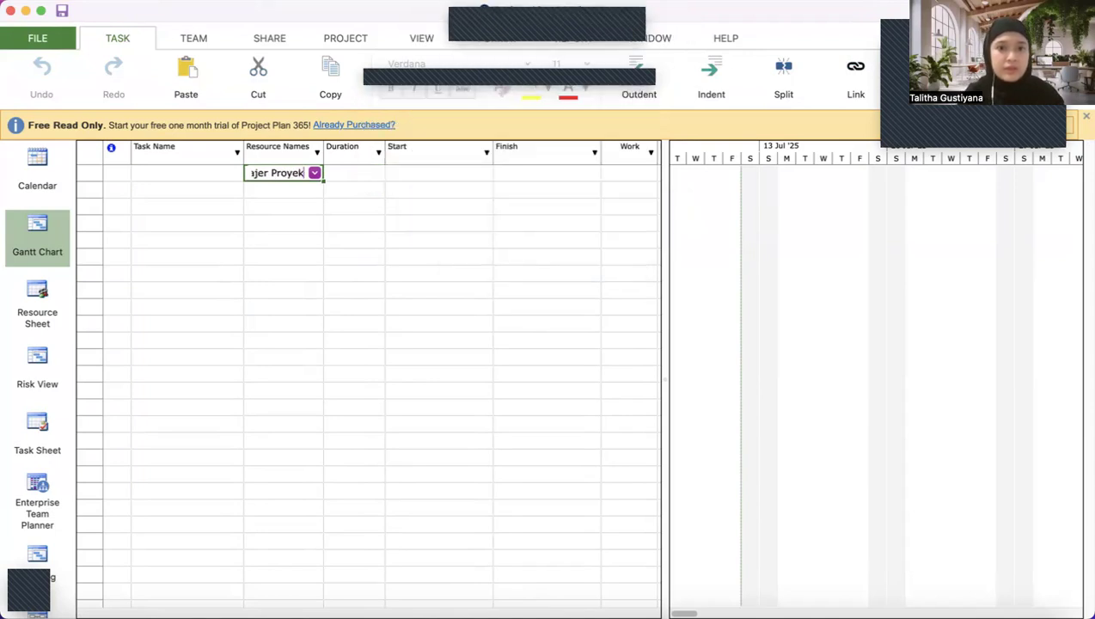
{"action": "key", "text": "Return"}
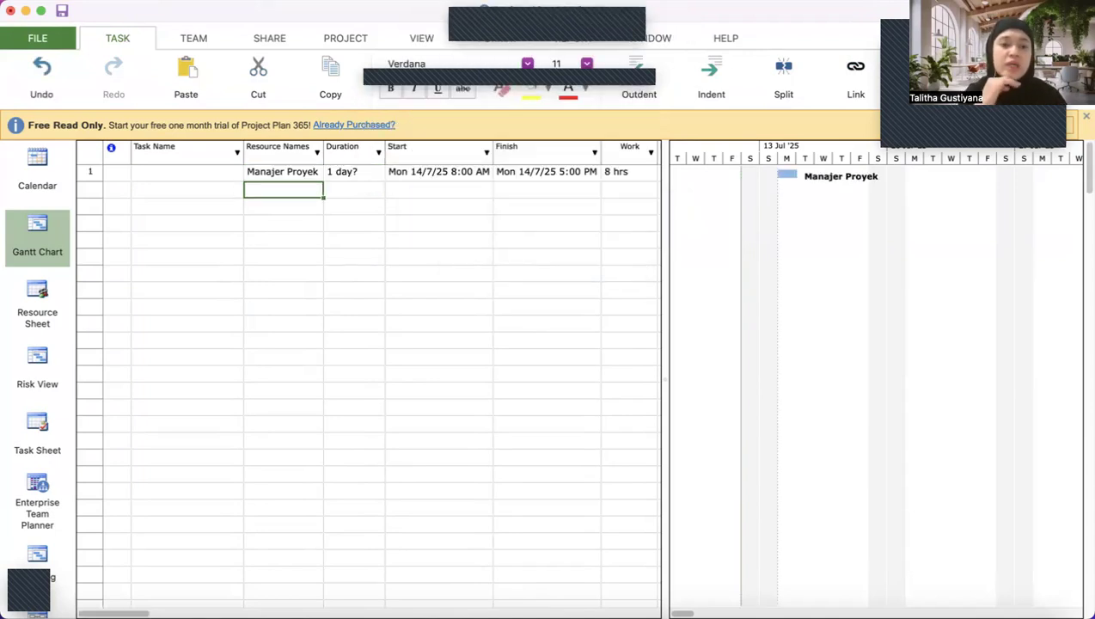